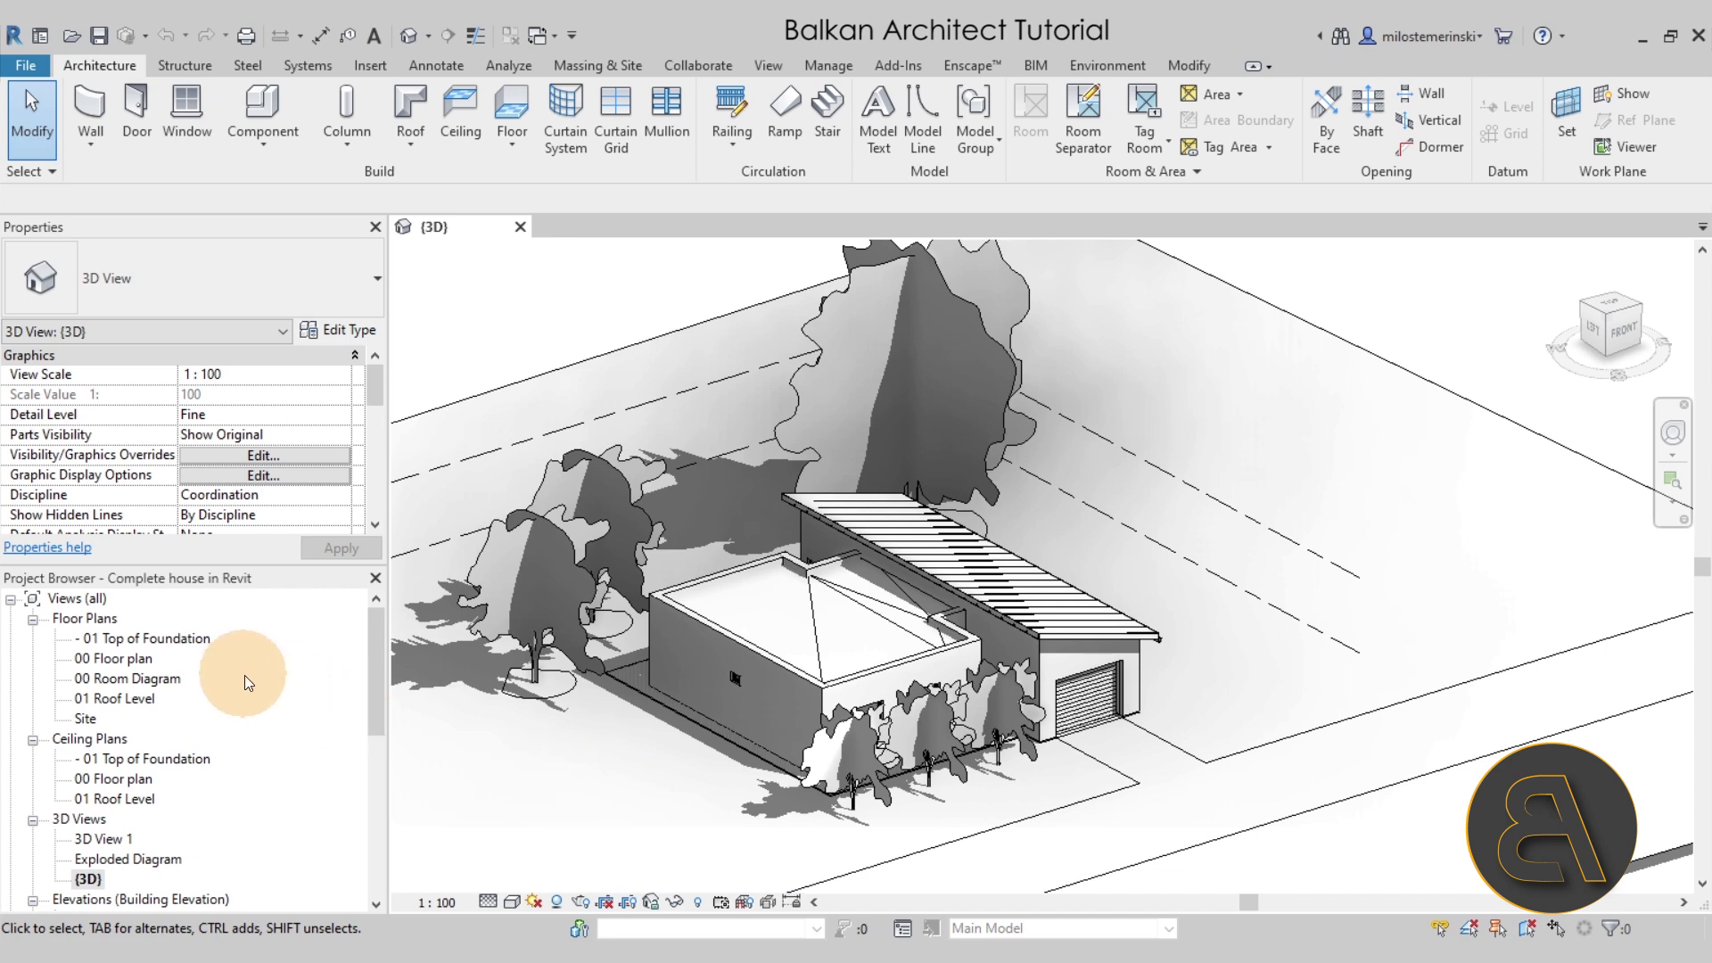
scroll(193, 816, "down", 1)
- Open sheets A101 - Technical plans and A102 - Presentation from the Project Browser
left_click(169, 820)
double_click(138, 821)
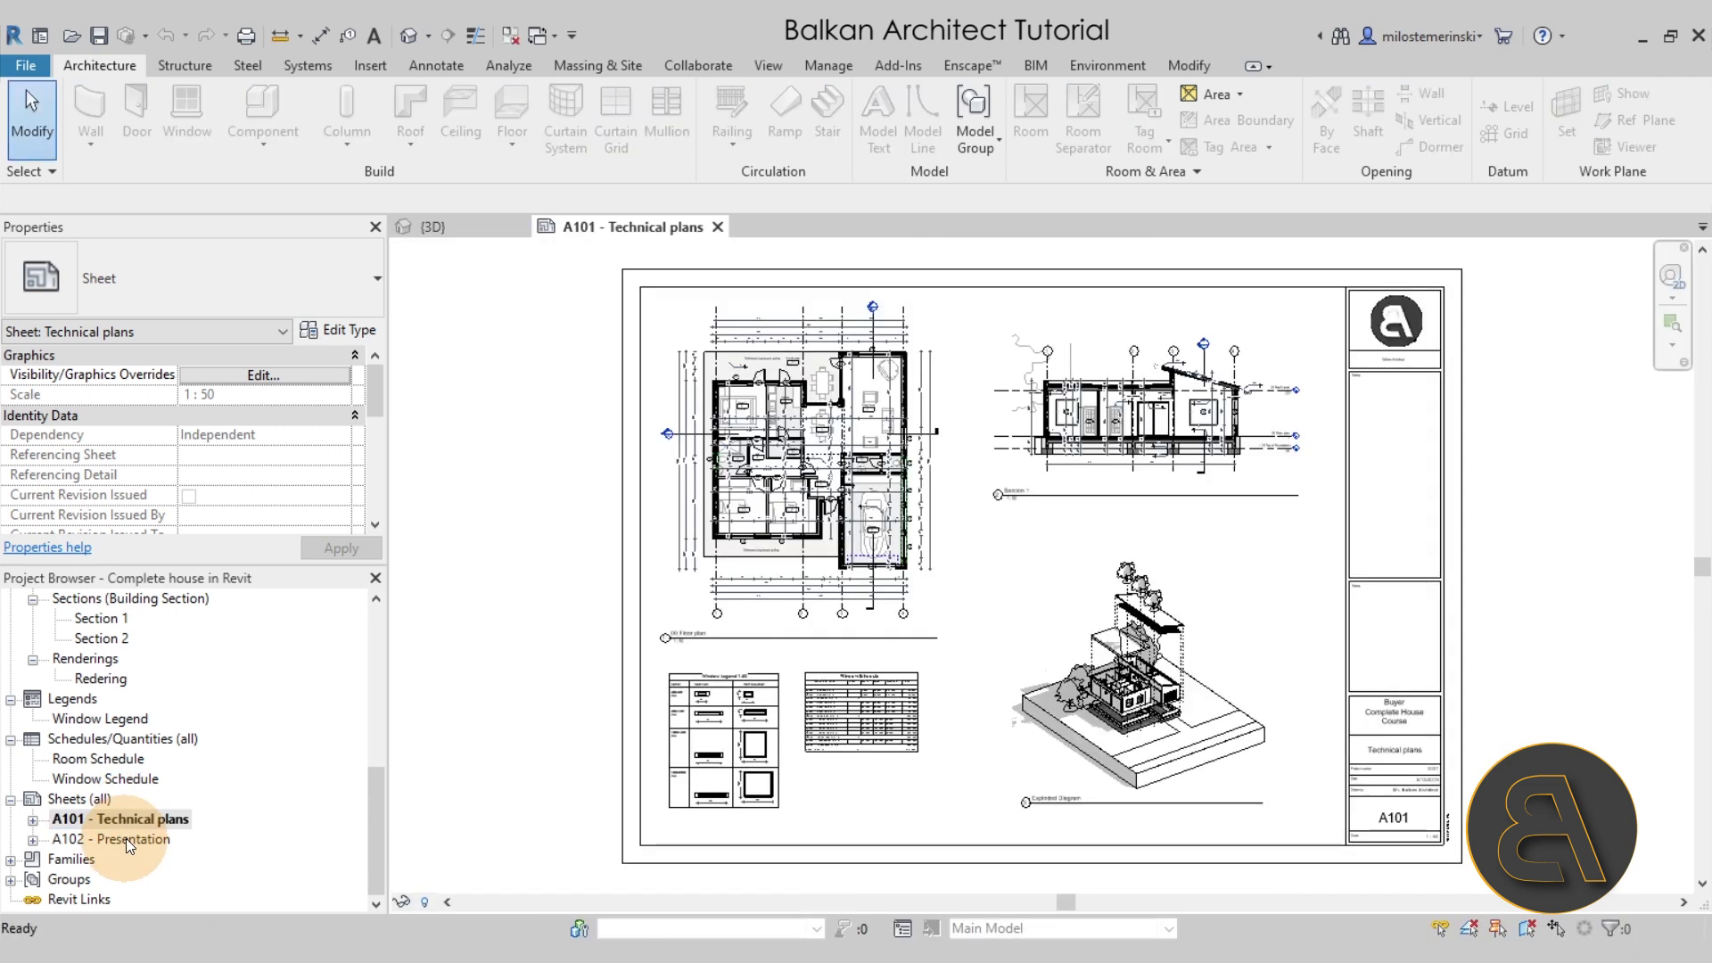
double_click(126, 838)
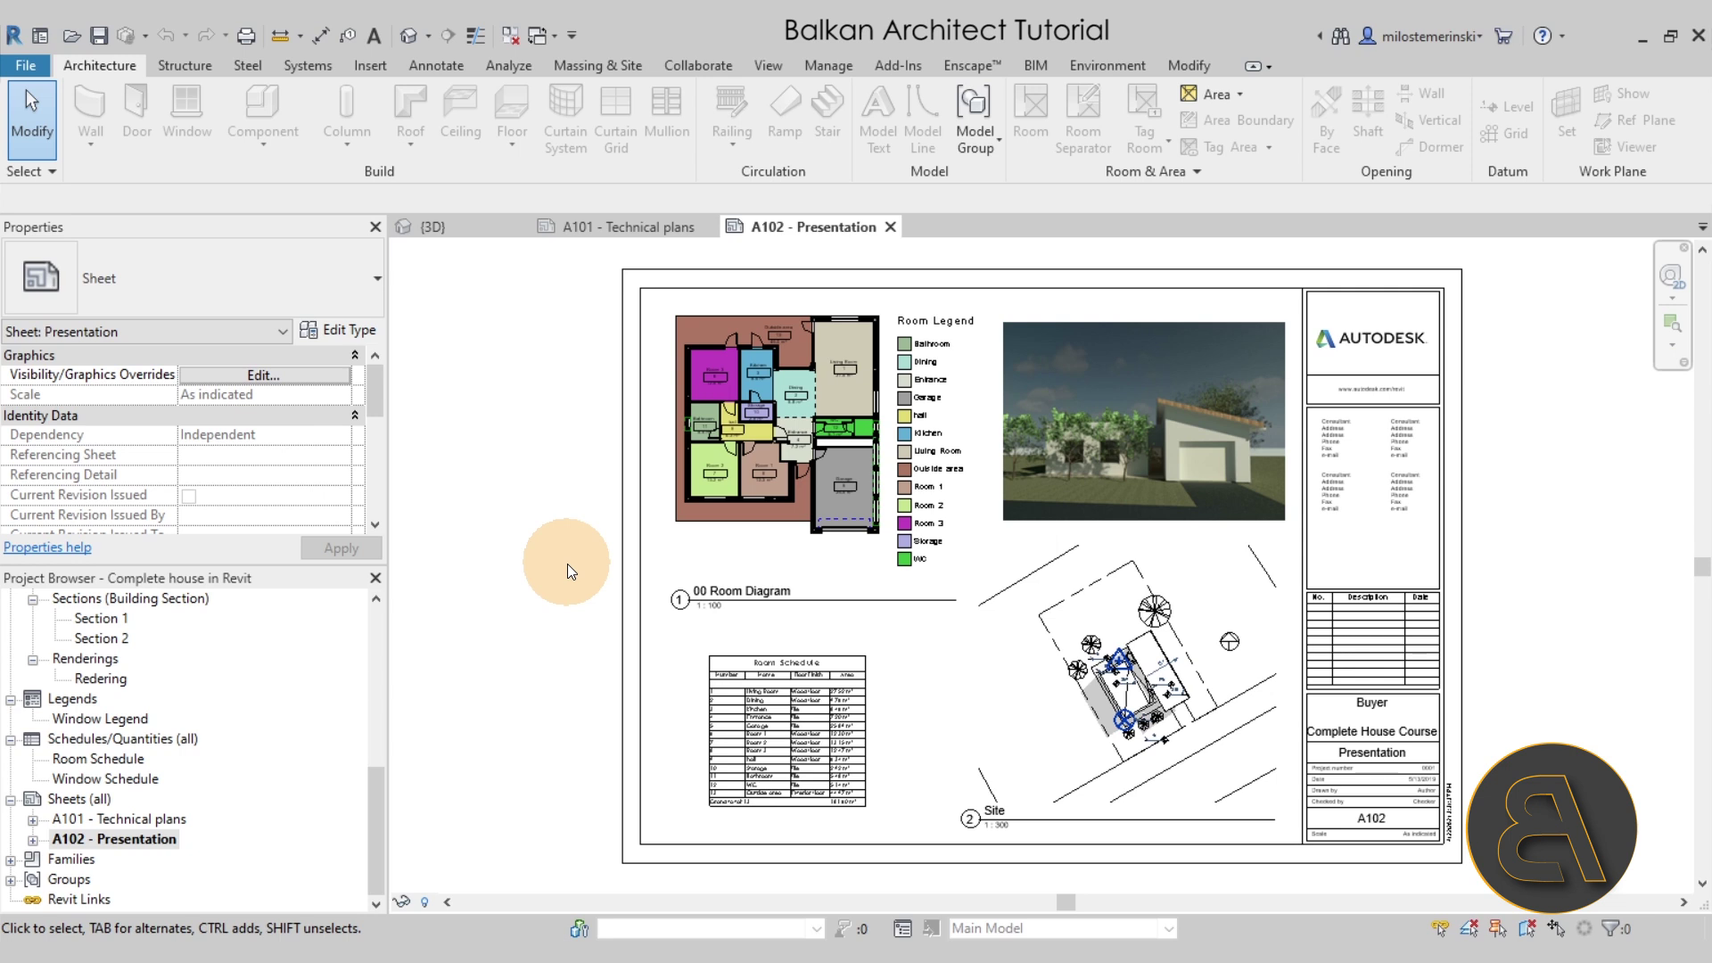
- Orbit the {3D} view of the house, then cycle through the tabs, ending on A101
left_click(471, 236)
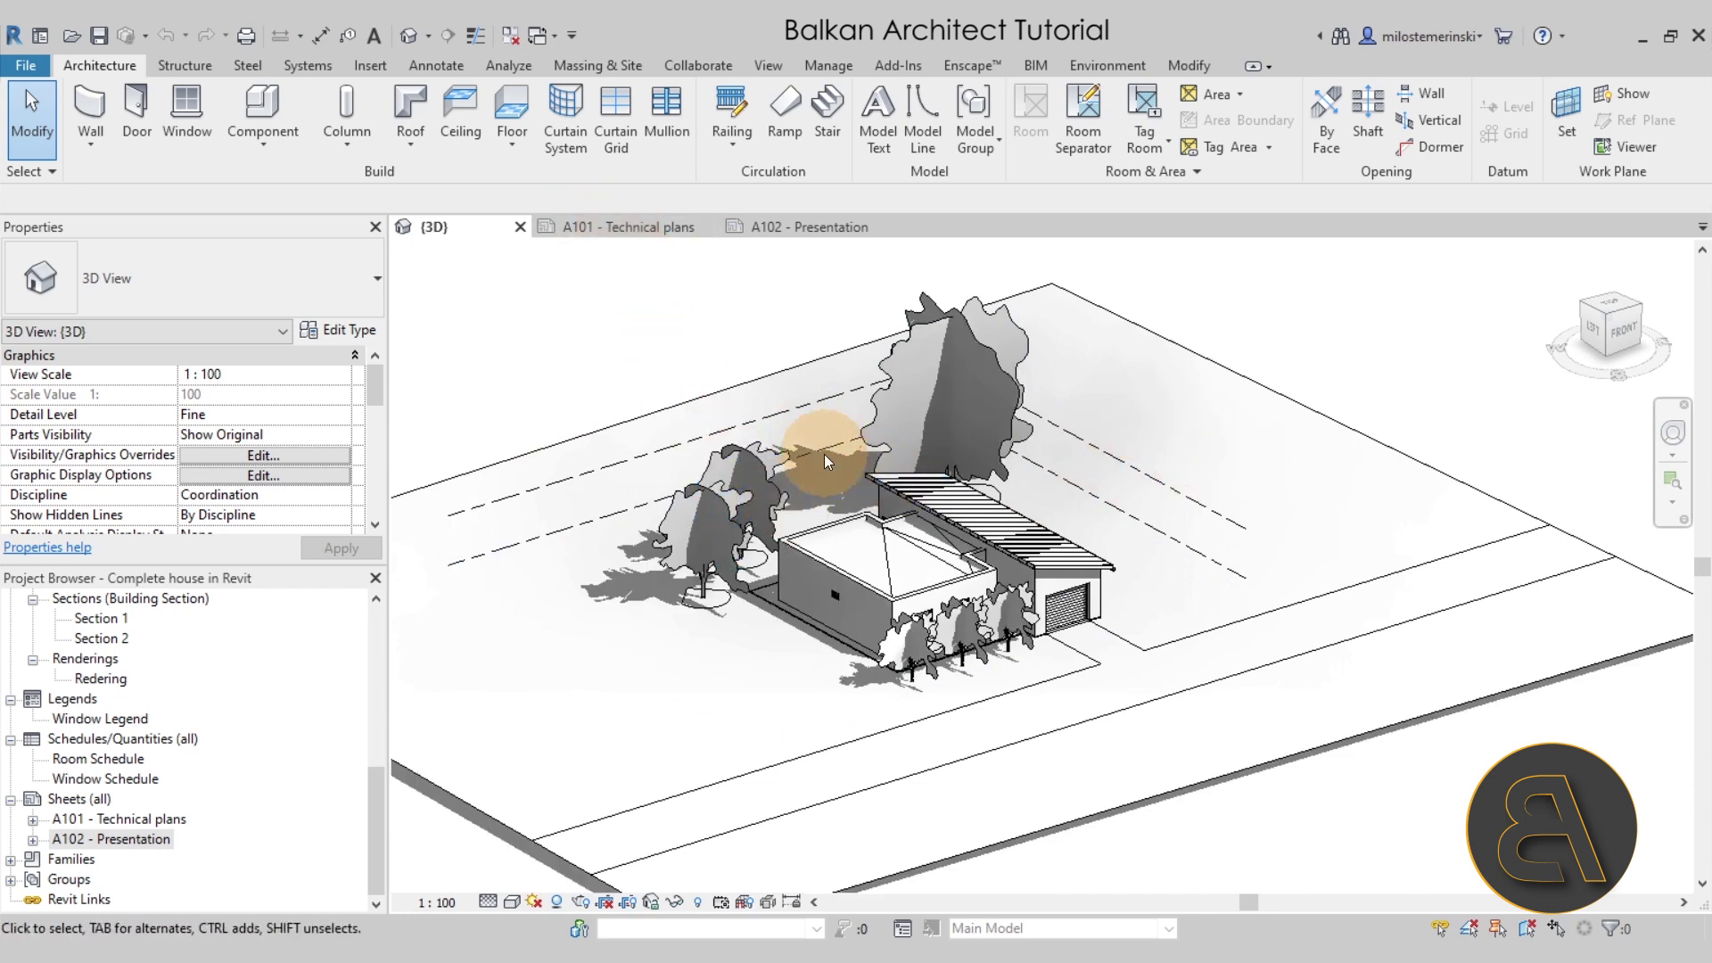
middle_click_drag(1115, 485, 1137, 517, "shift")
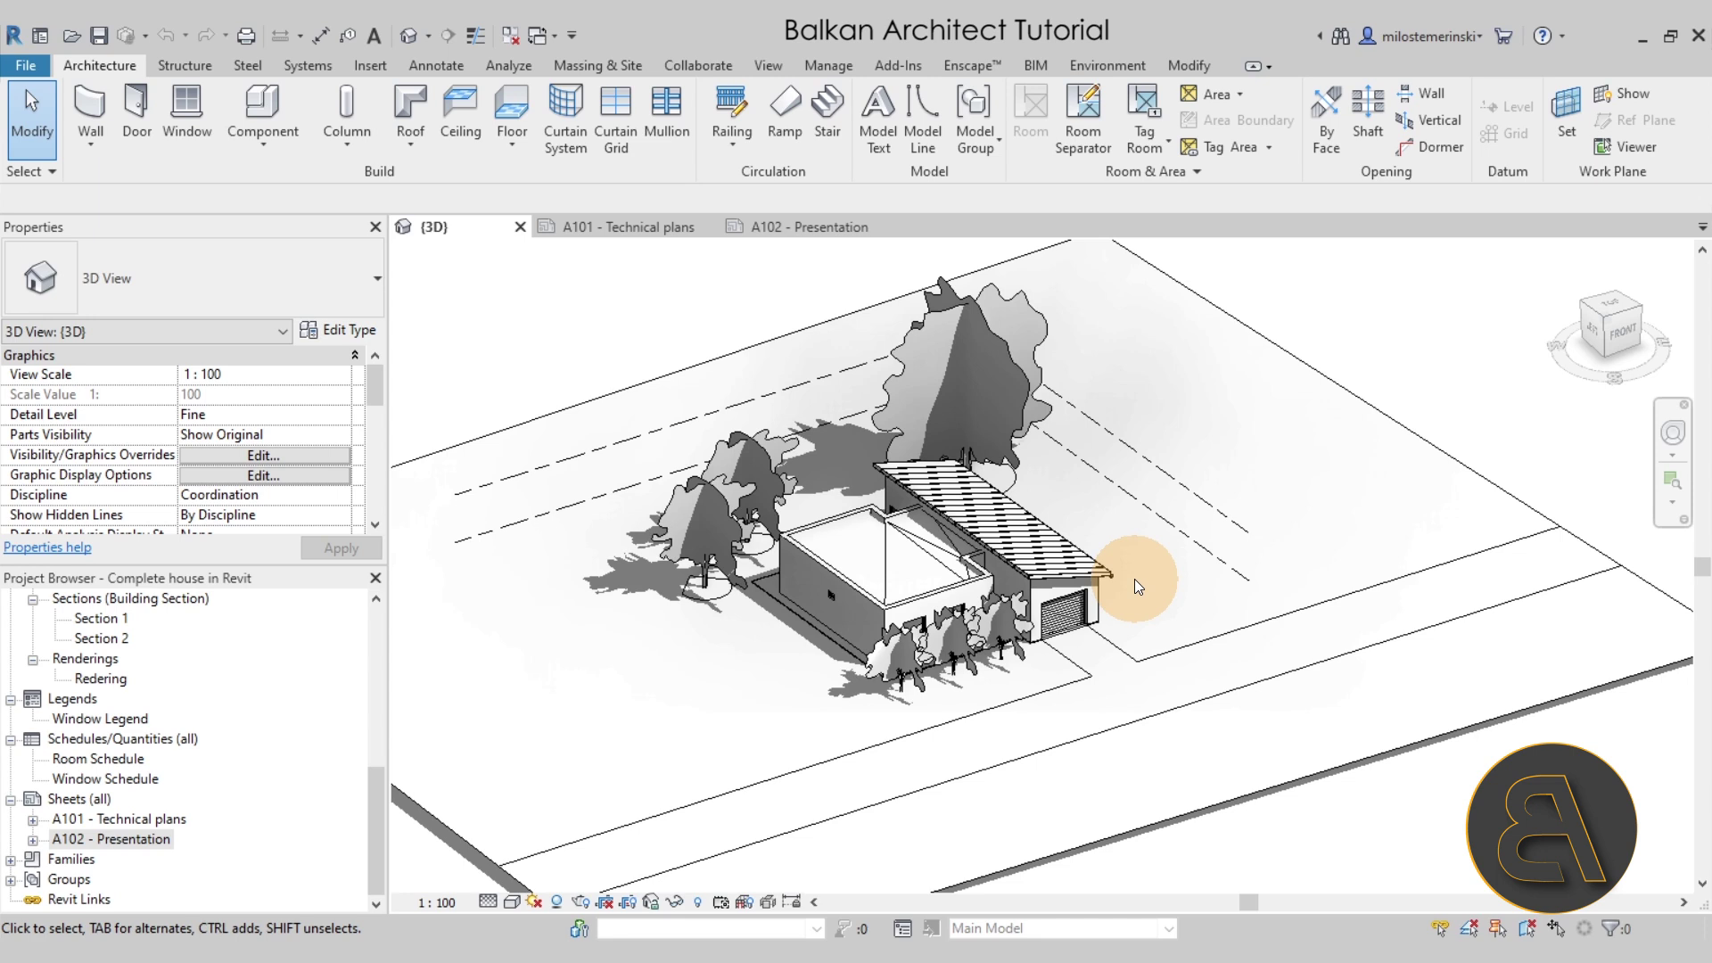
left_click(649, 223)
left_click(815, 228)
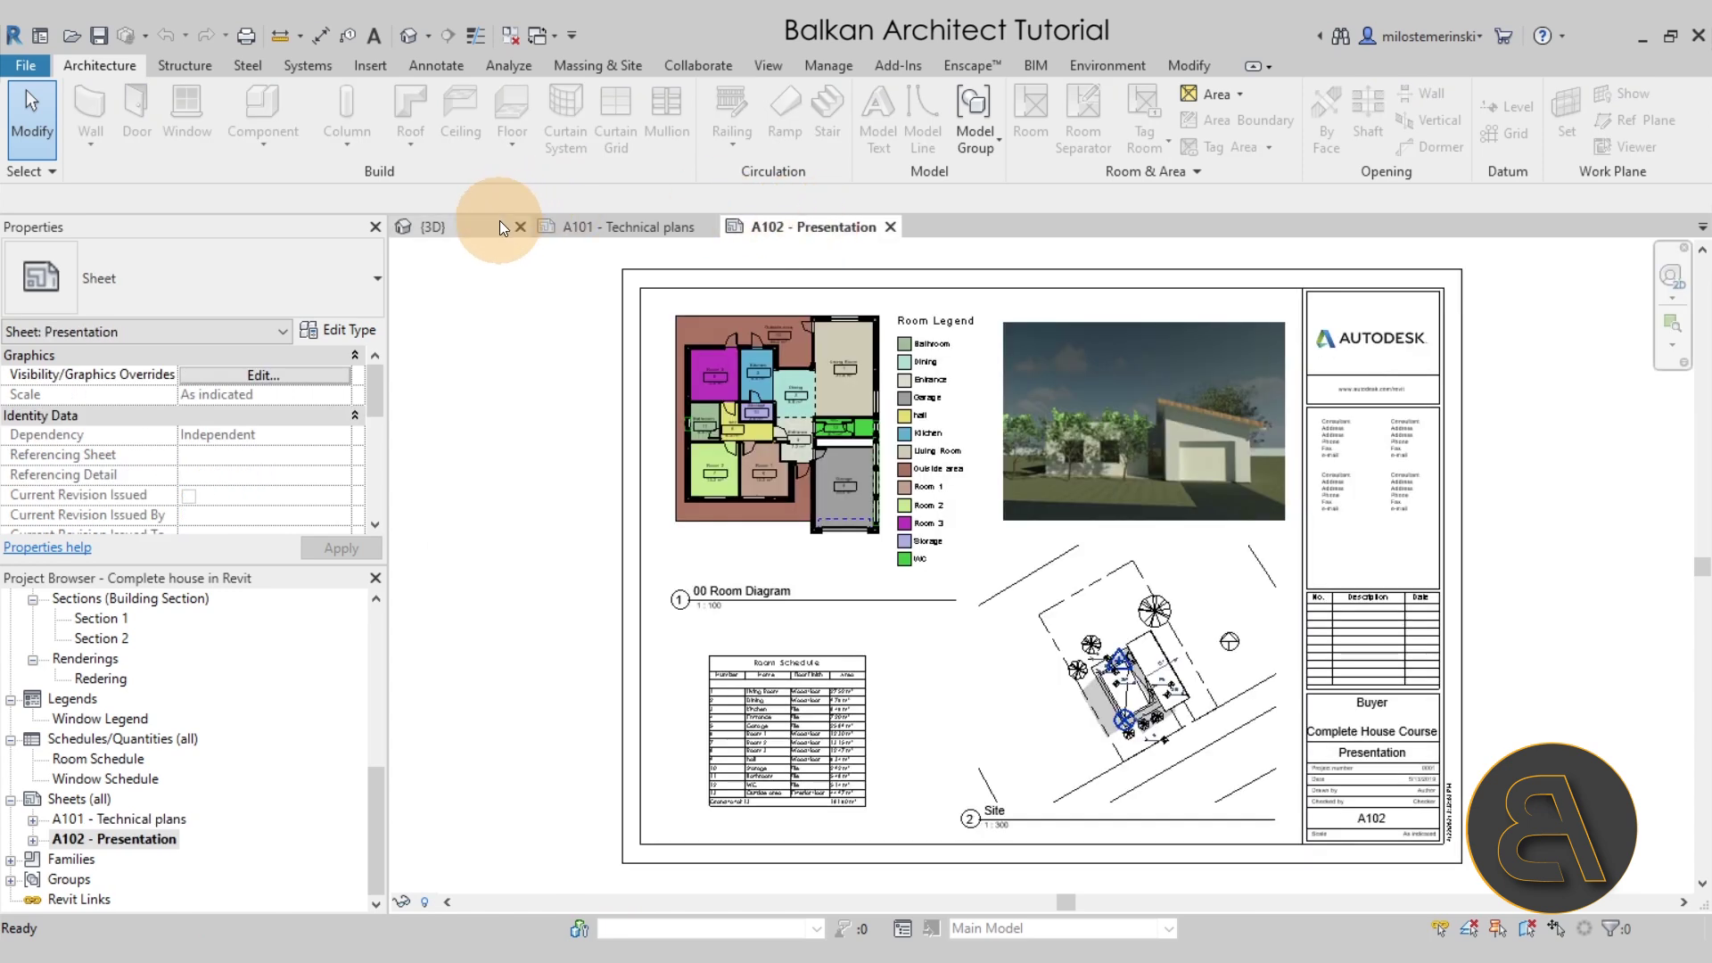
left_click(500, 223)
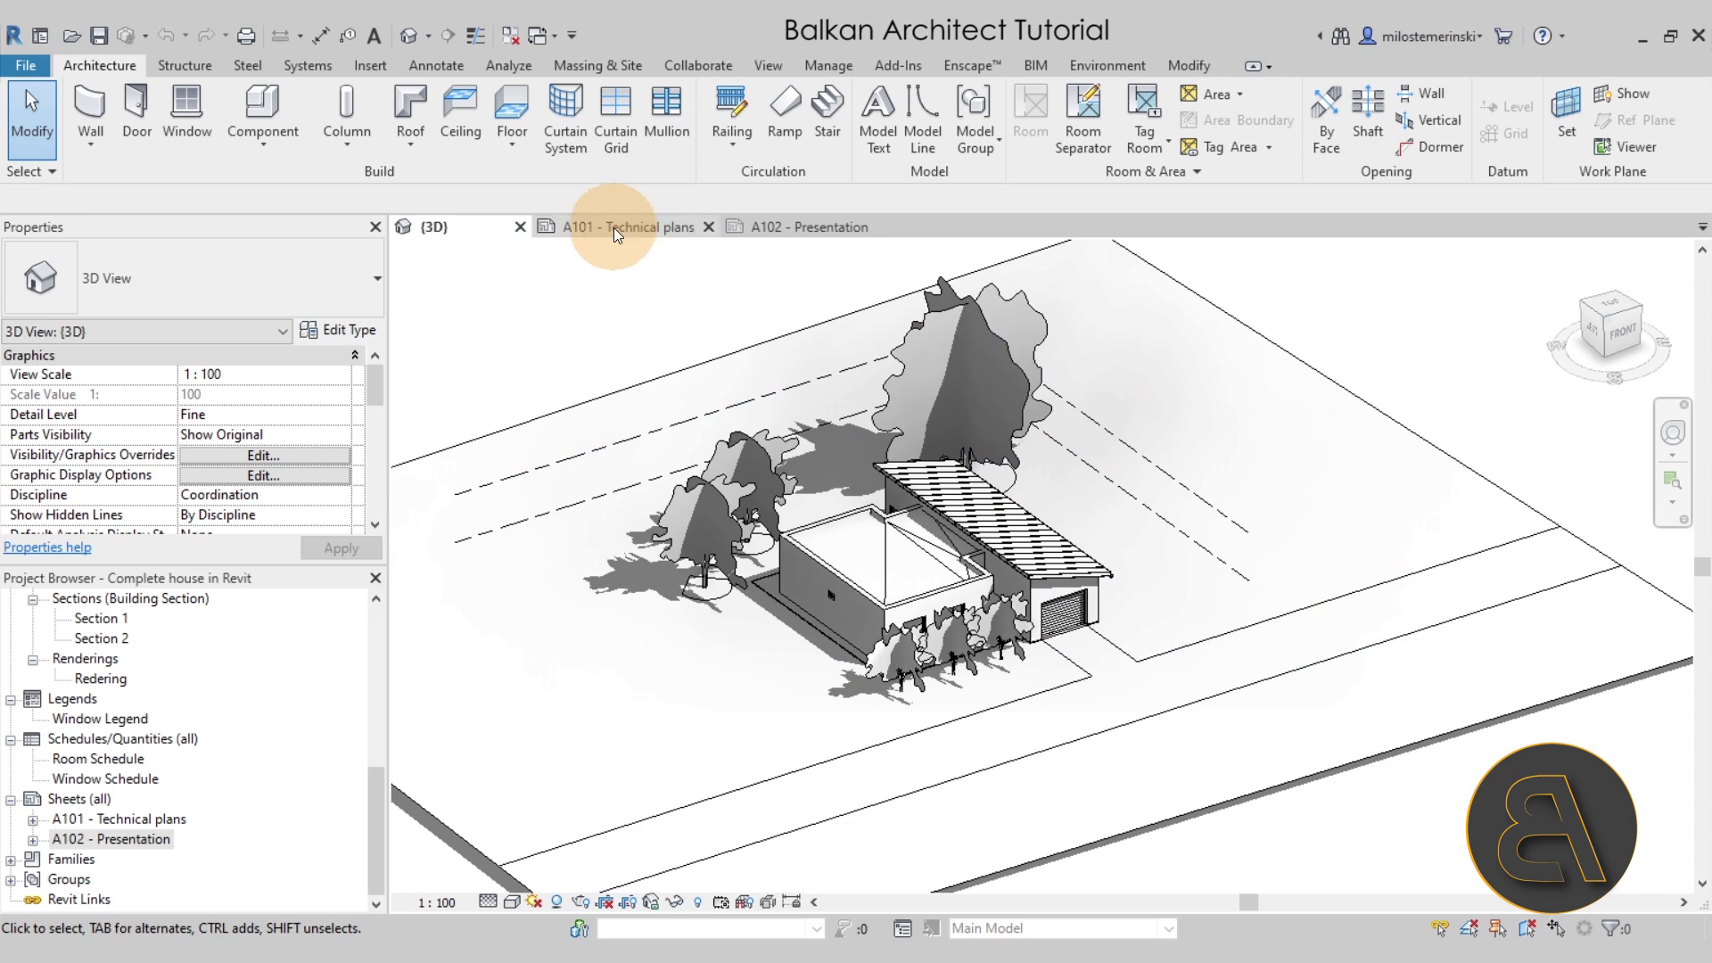
left_click(656, 229)
left_click(771, 228)
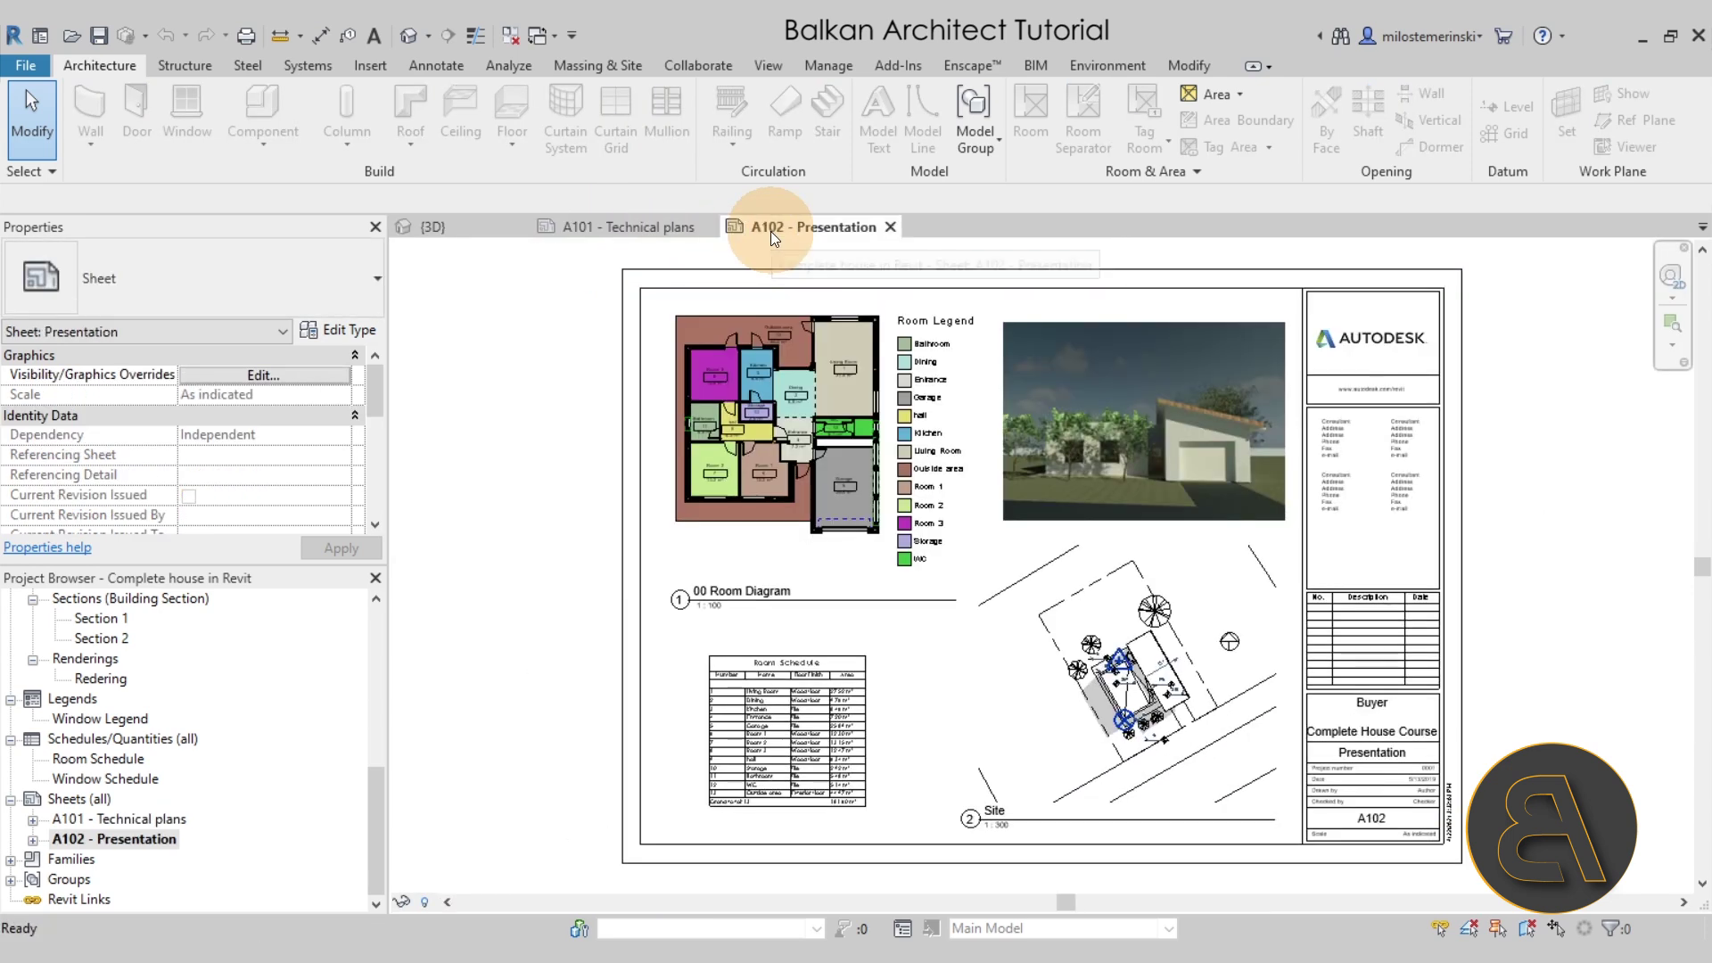
left_click(612, 230)
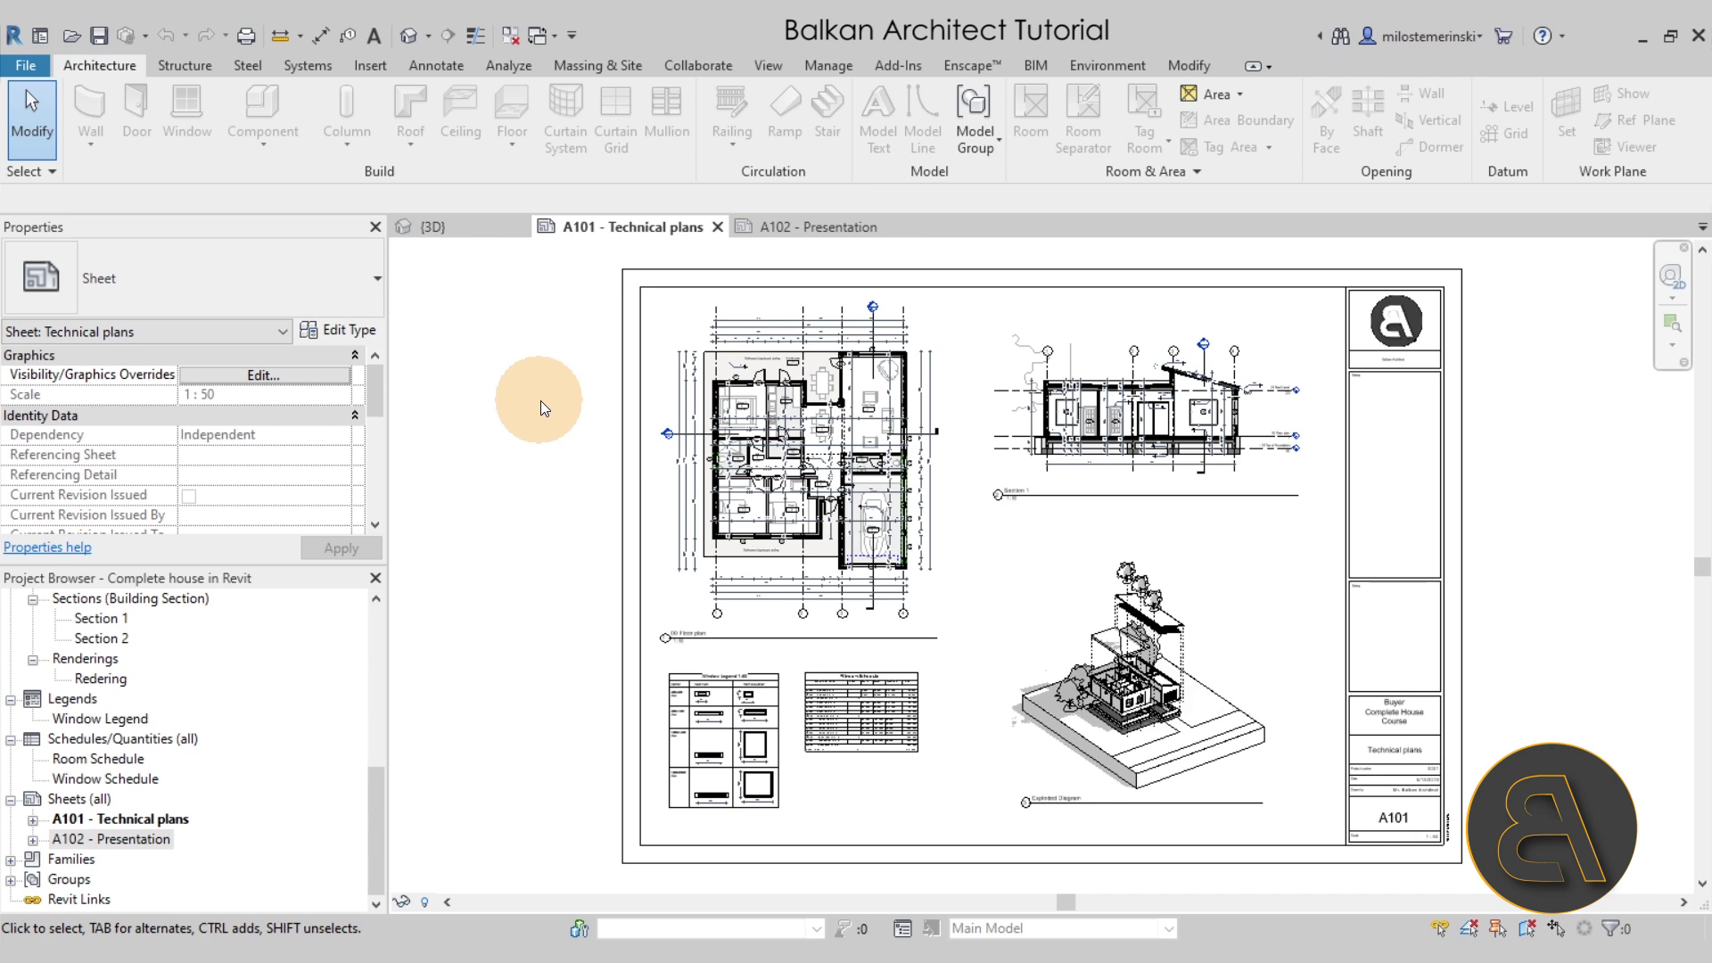
- Export an image at 100% zoom, raster quality 300, range Selected views/sheets
left_click(32, 78)
mouse_move(100, 378)
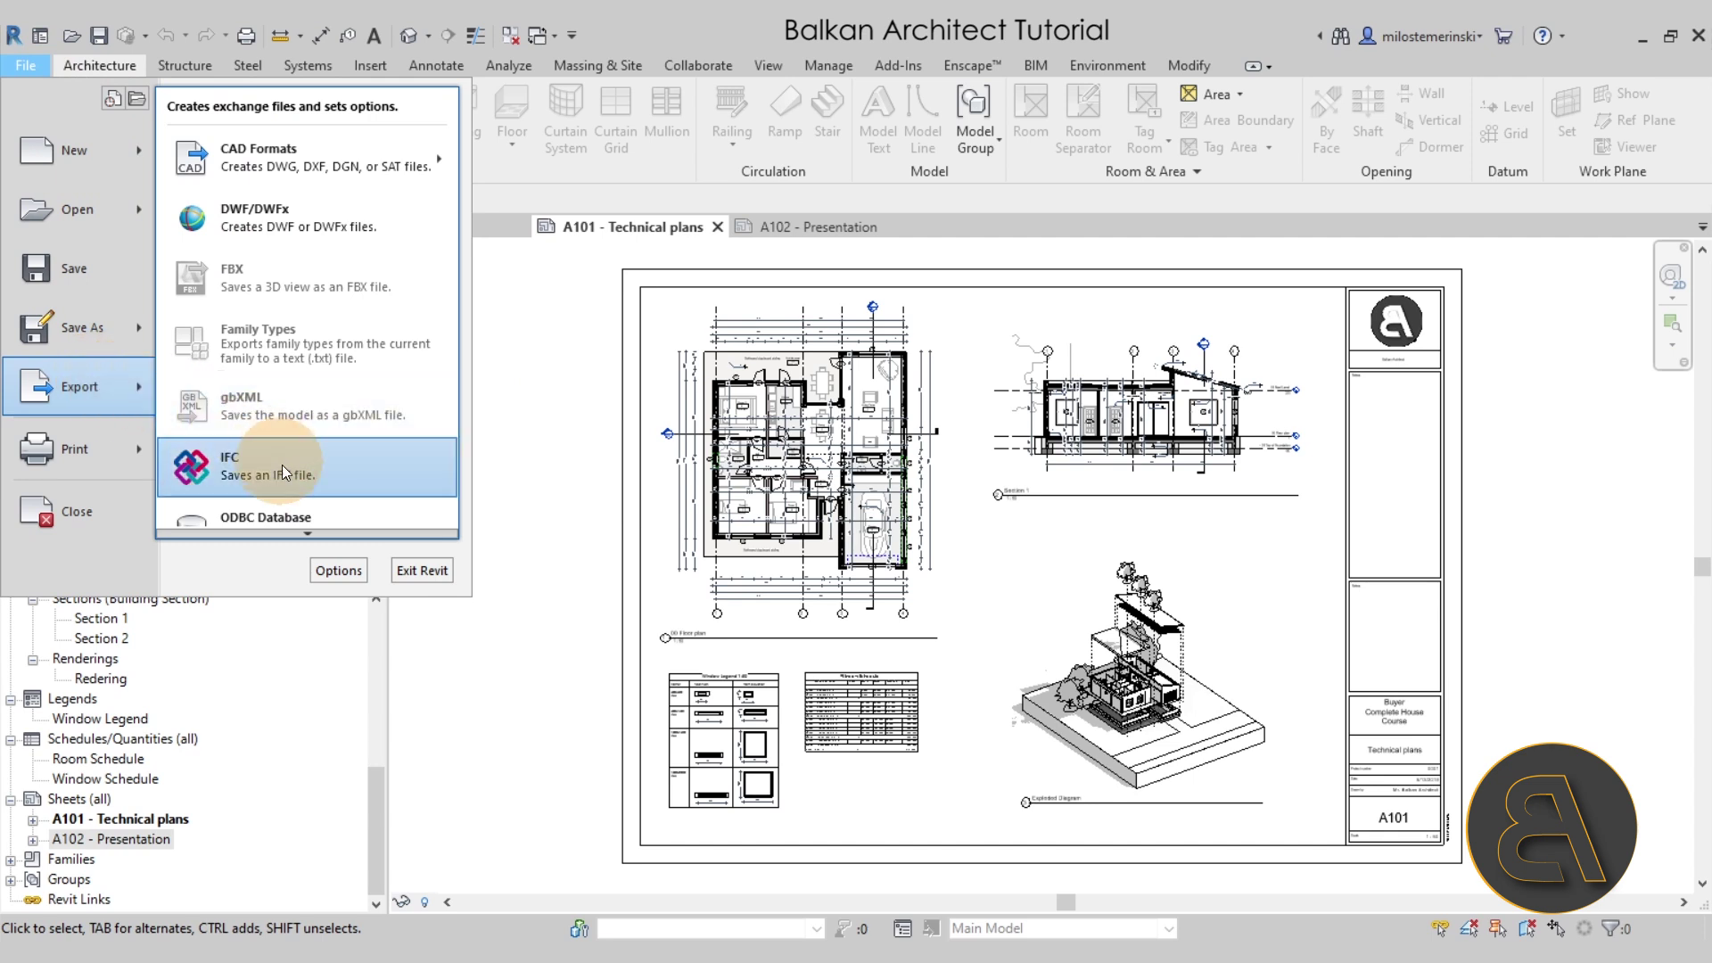
mouse_move(304, 528)
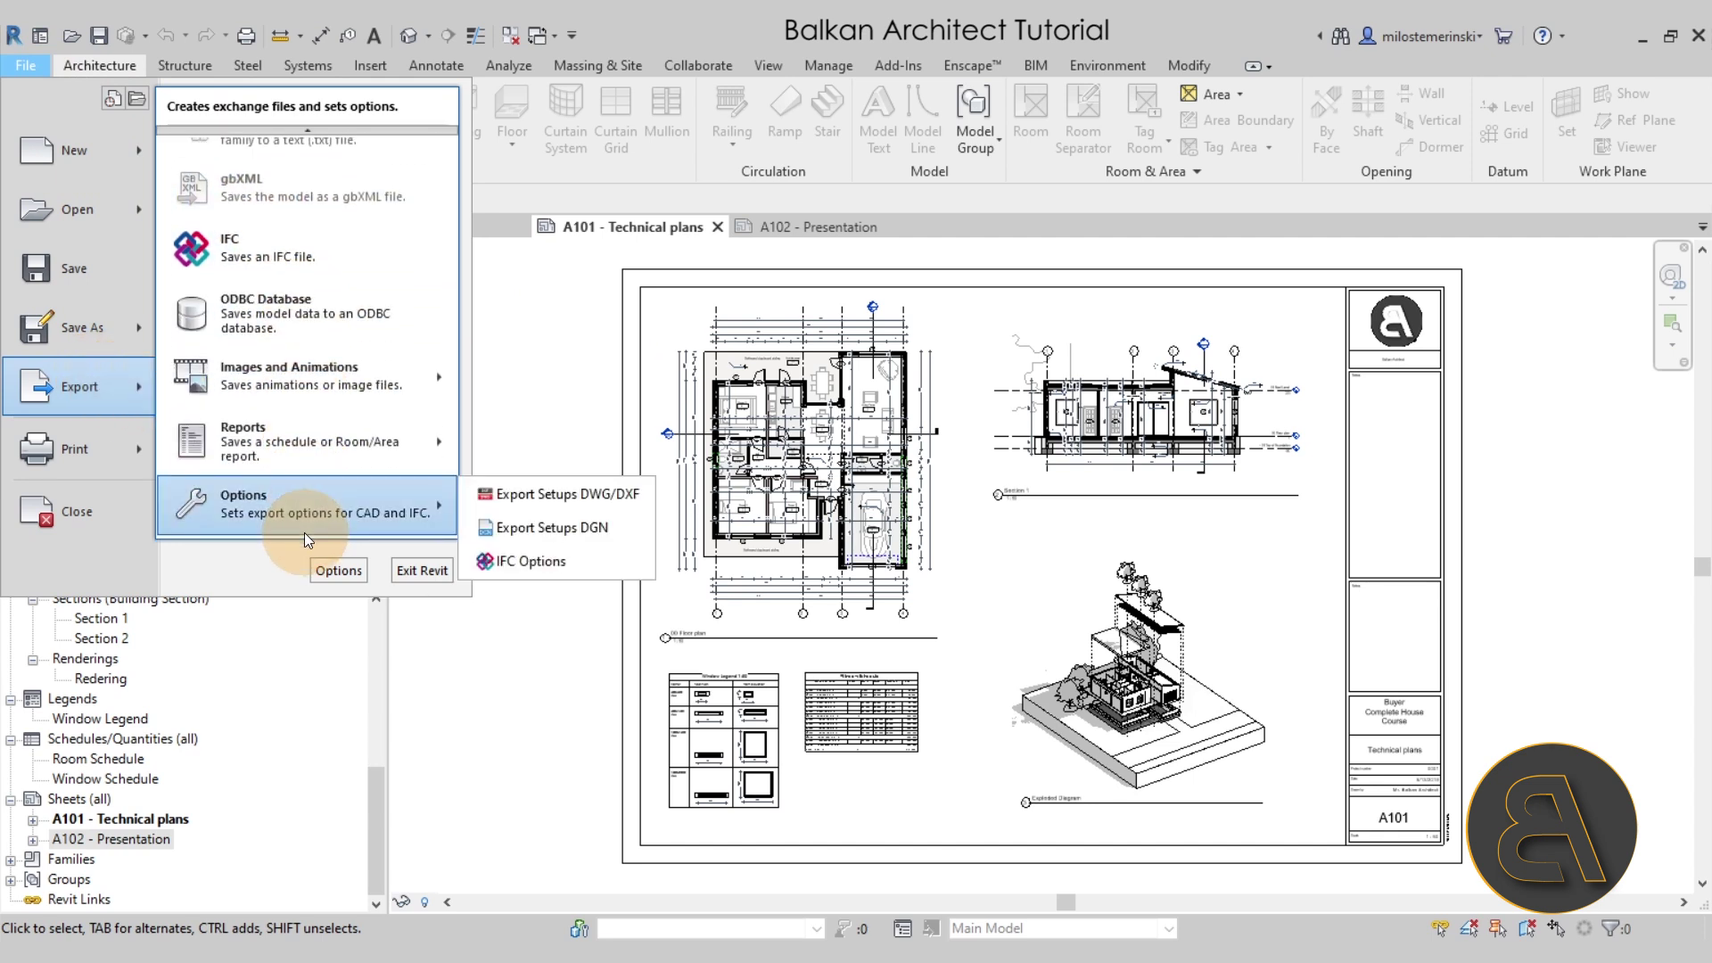
mouse_move(312, 394)
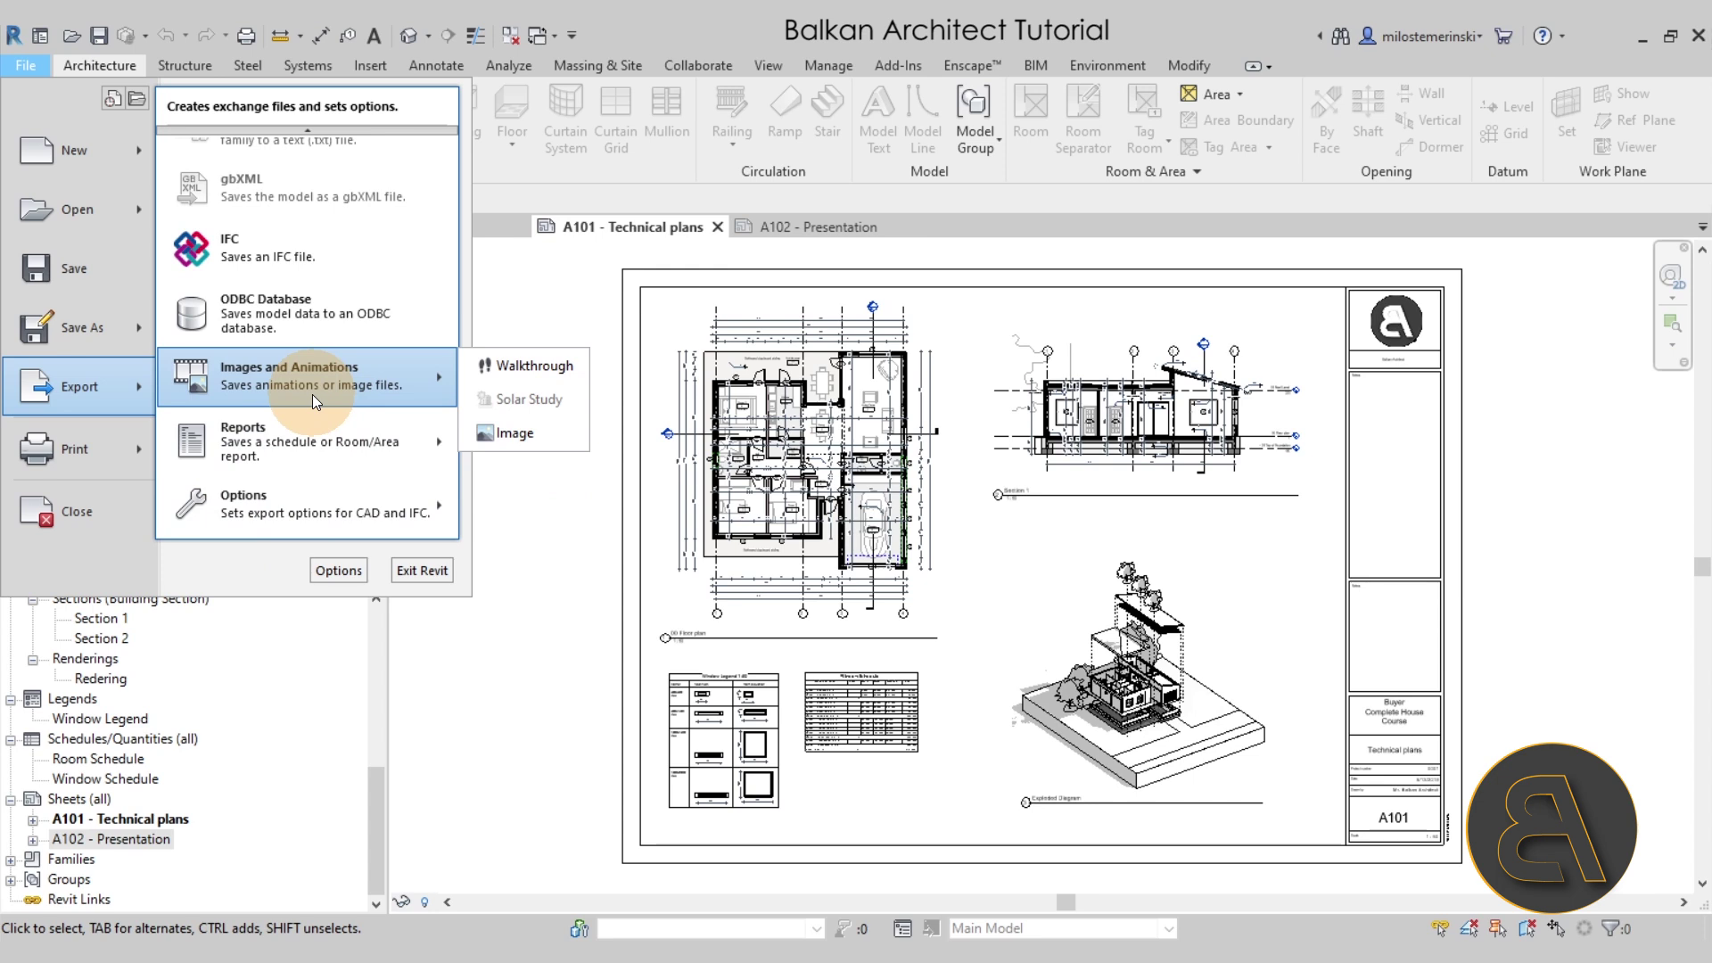
left_click(519, 434)
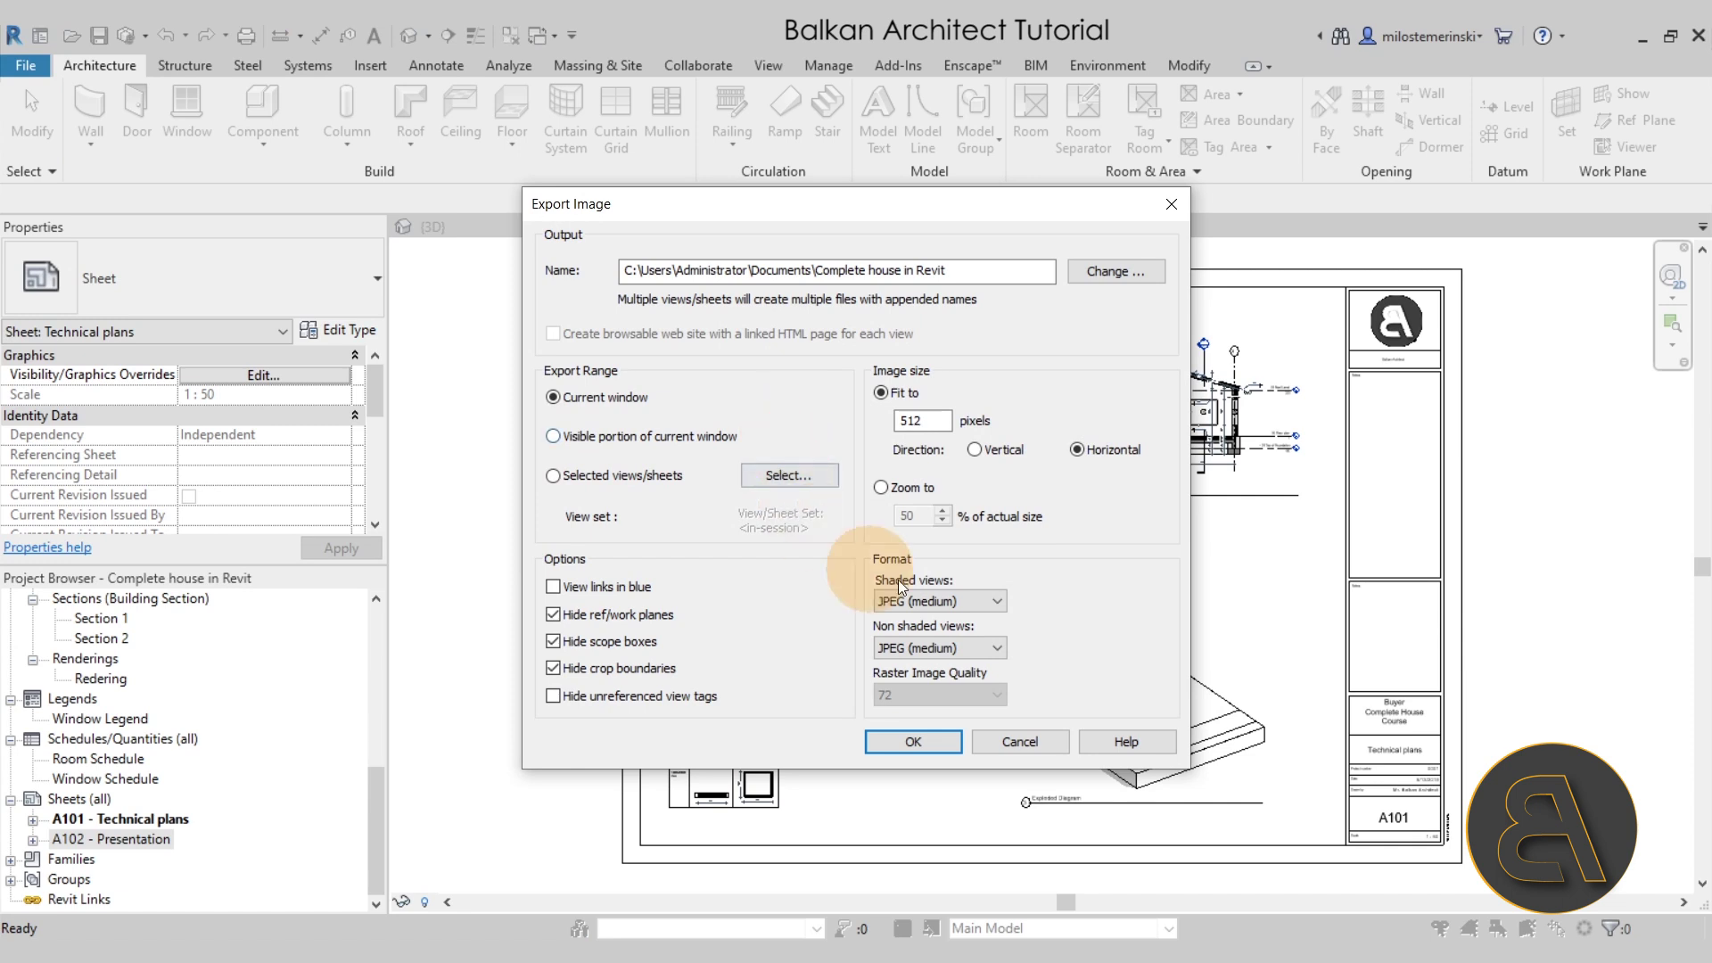
left_click(897, 489)
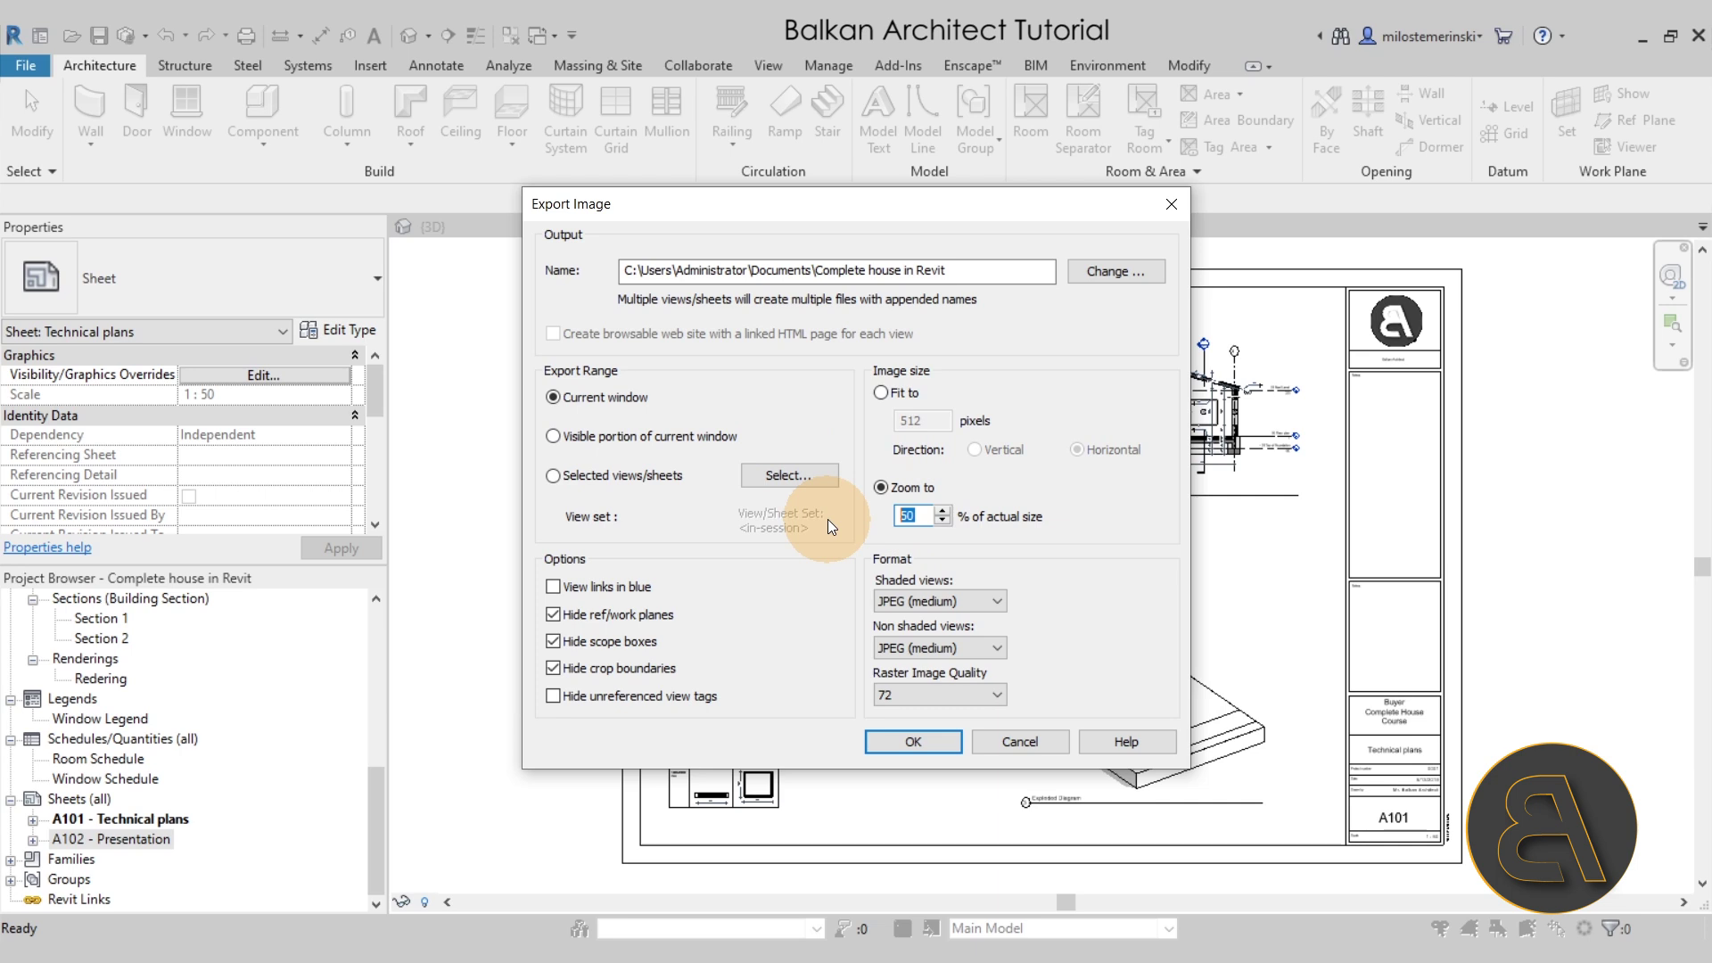
type("100")
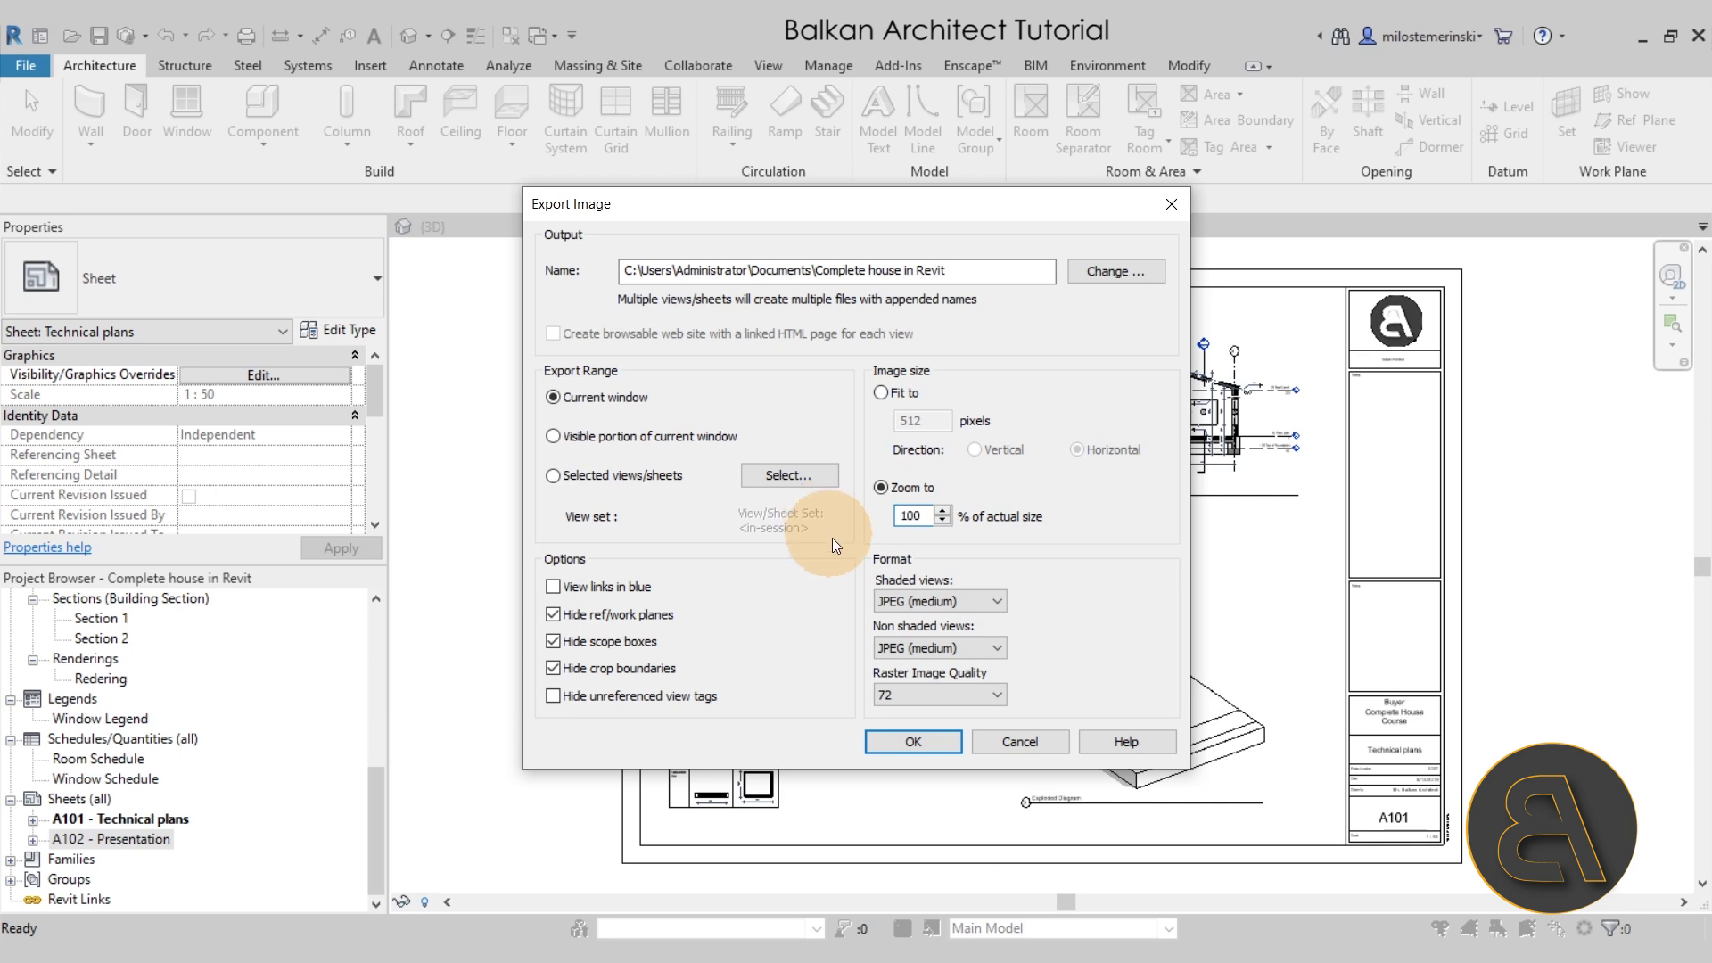
left_click(966, 704)
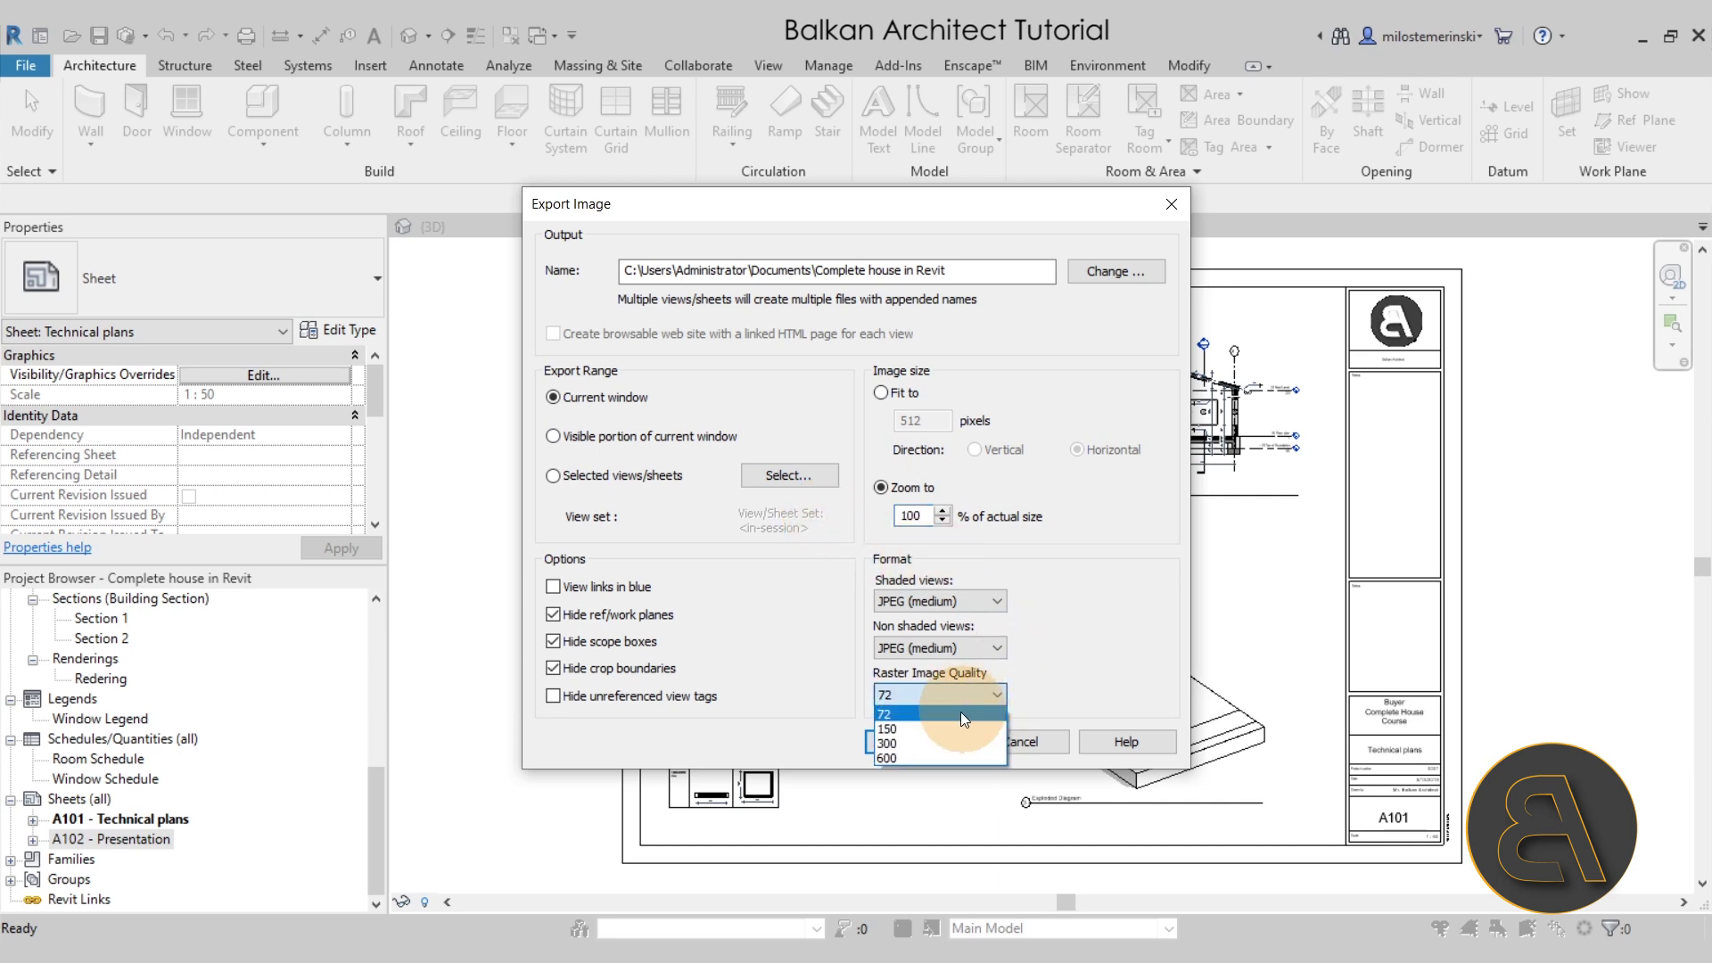
left_click(890, 746)
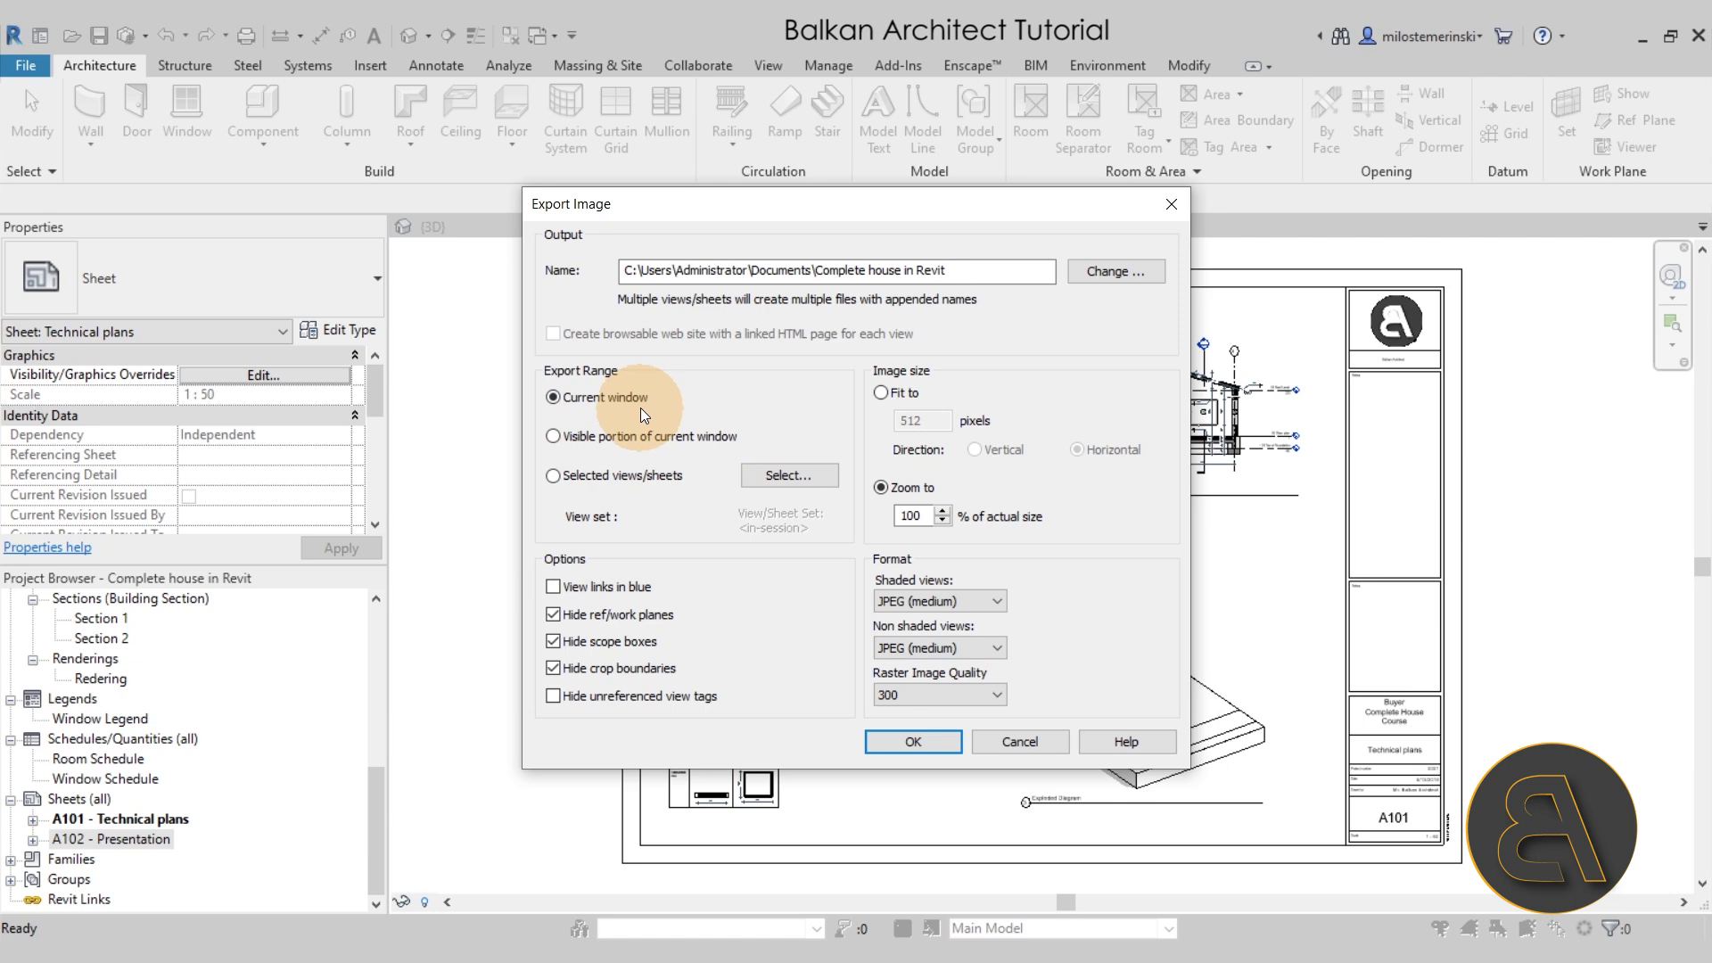
left_click(554, 477)
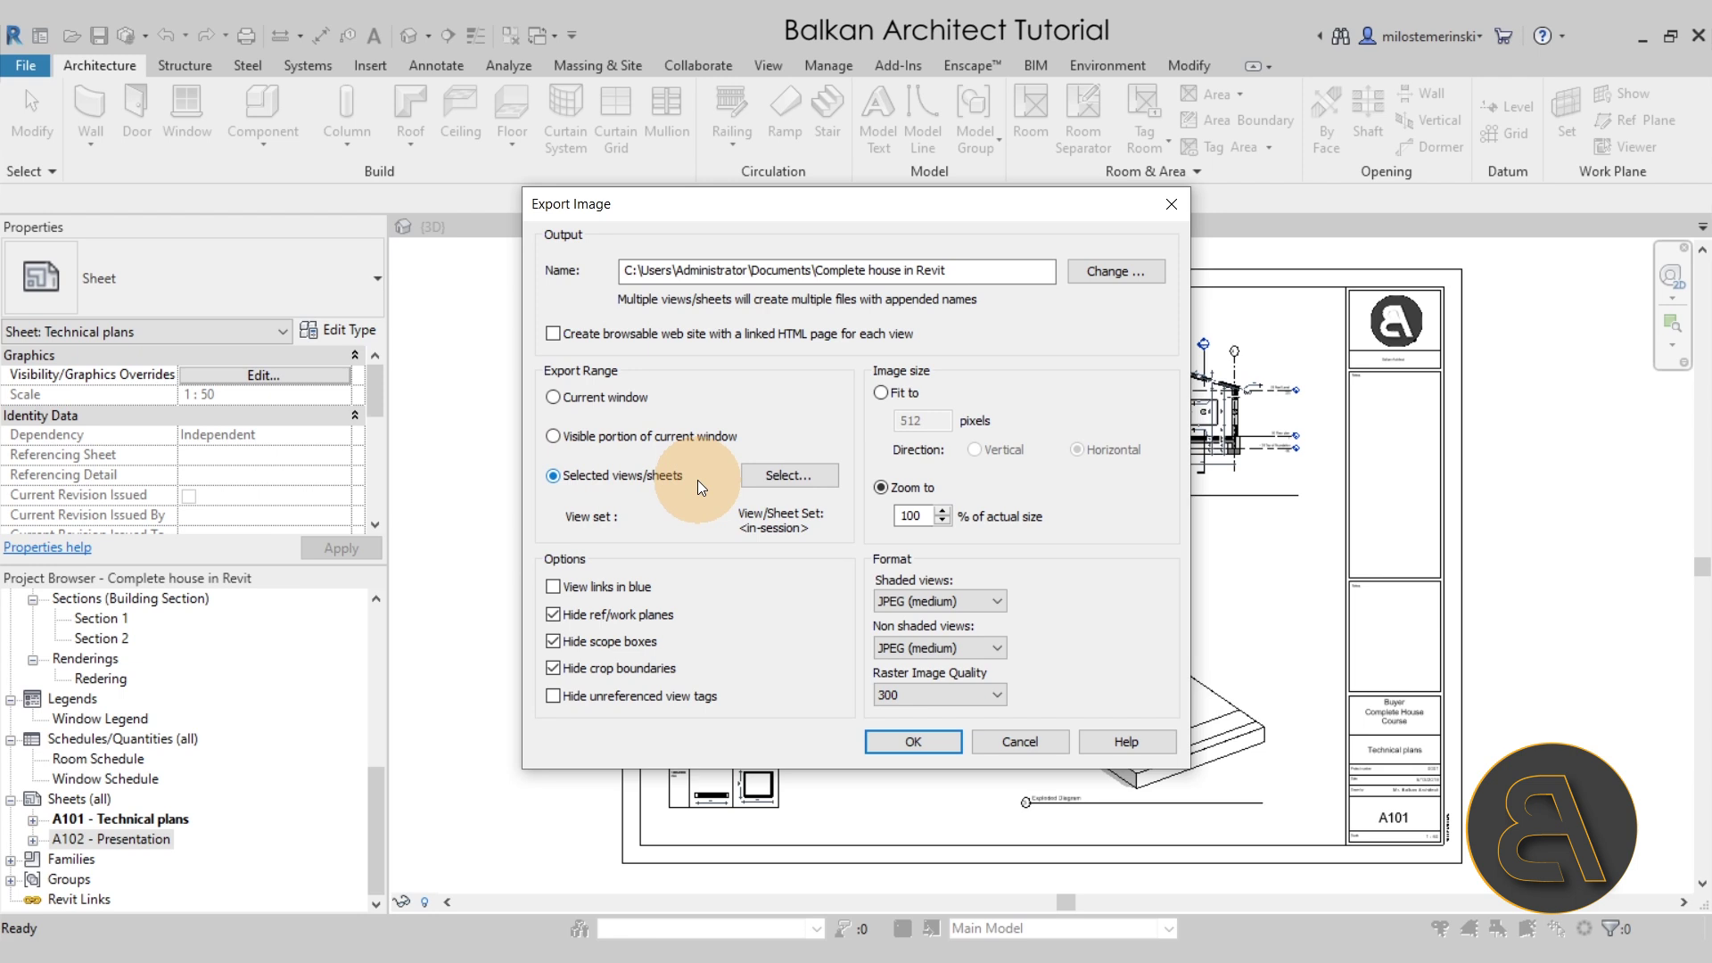
- Export sheets A101 and A102 as JPEGs with the default name, without saving the sheet set
left_click(772, 478)
left_click_drag(950, 515, 952, 628)
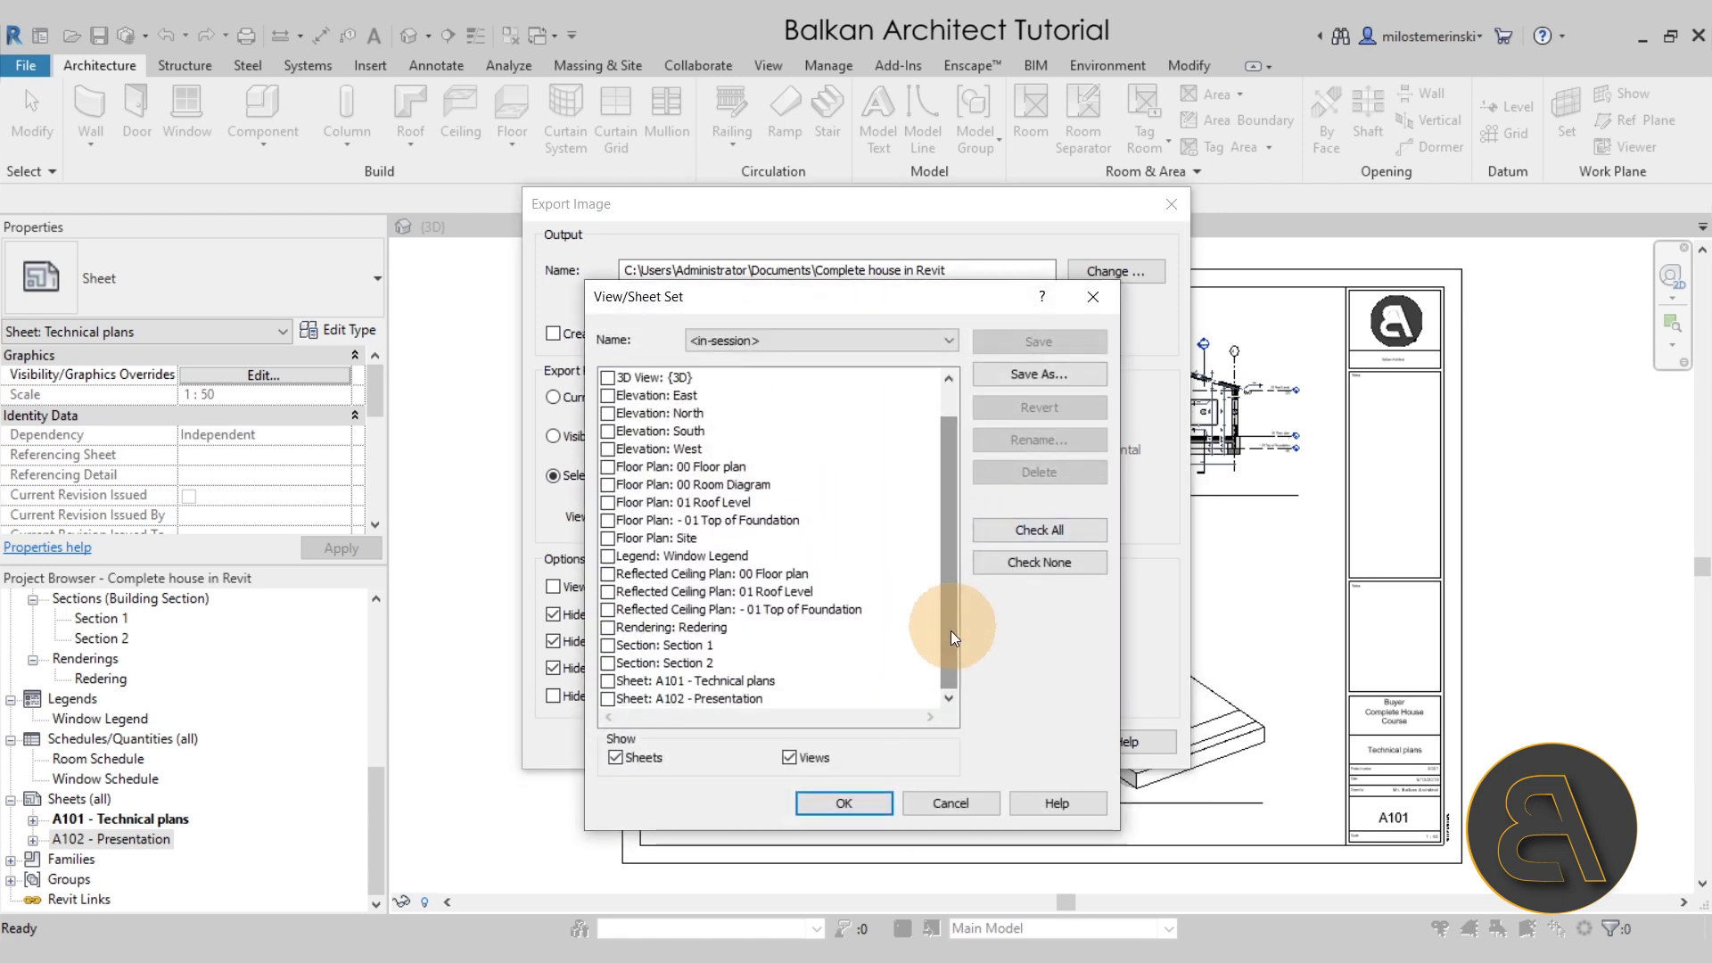
left_click(607, 681)
left_click(607, 698)
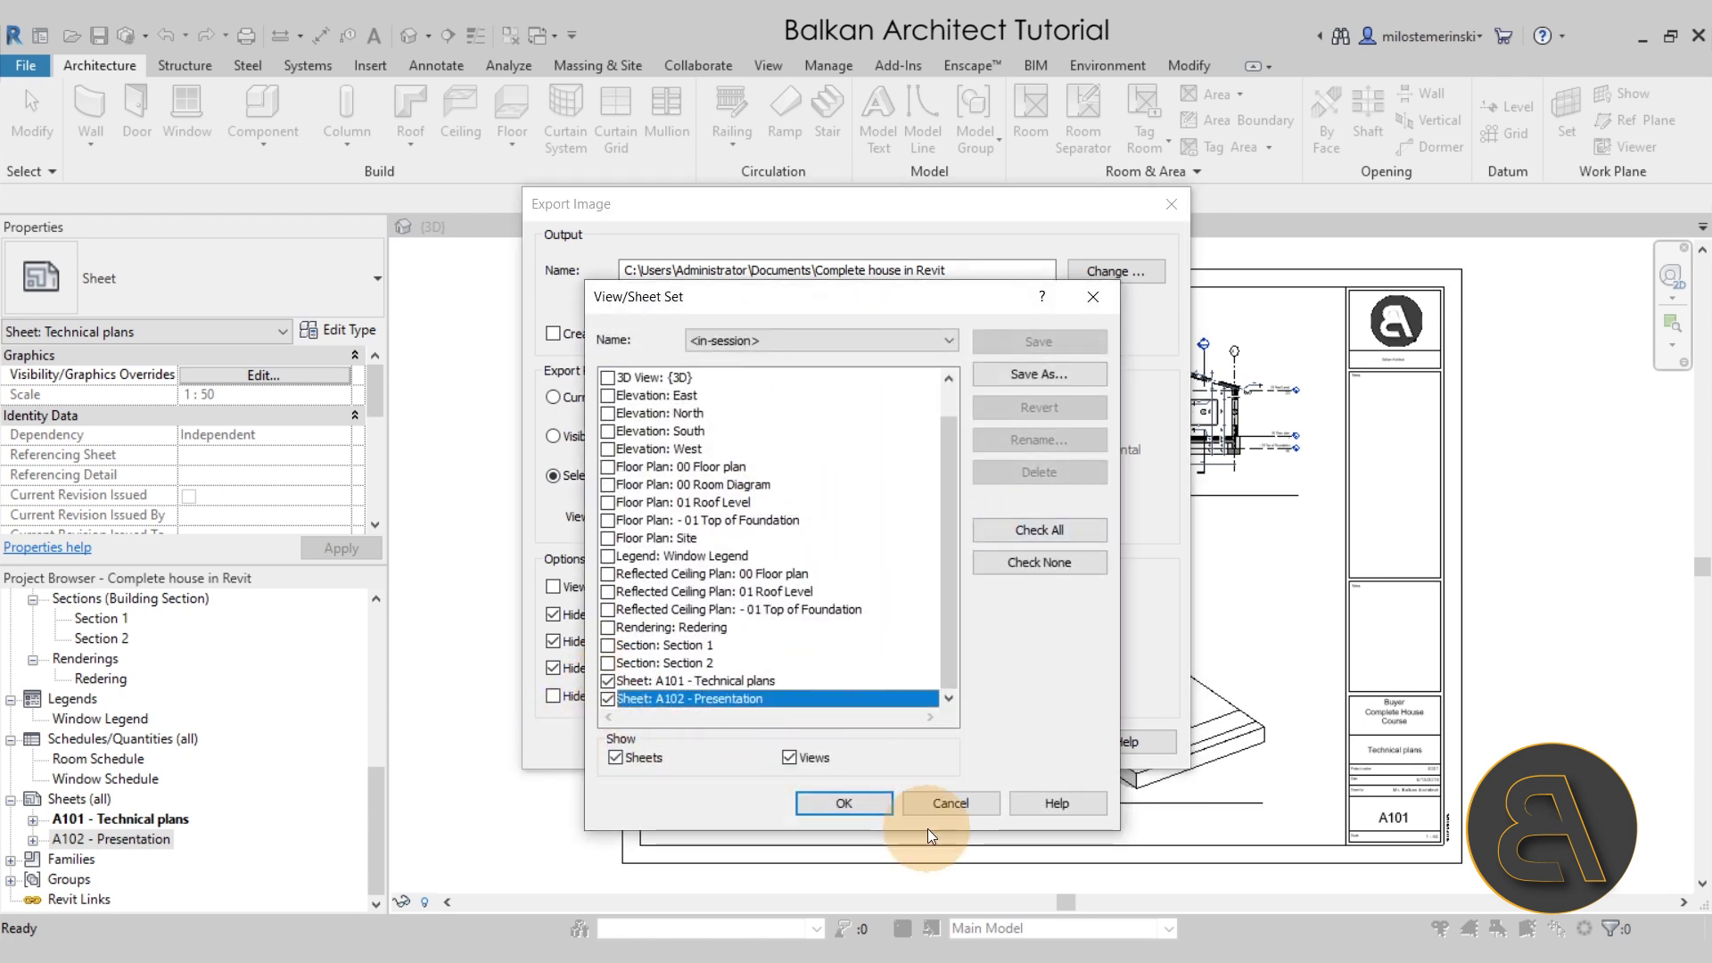
left_click(870, 807)
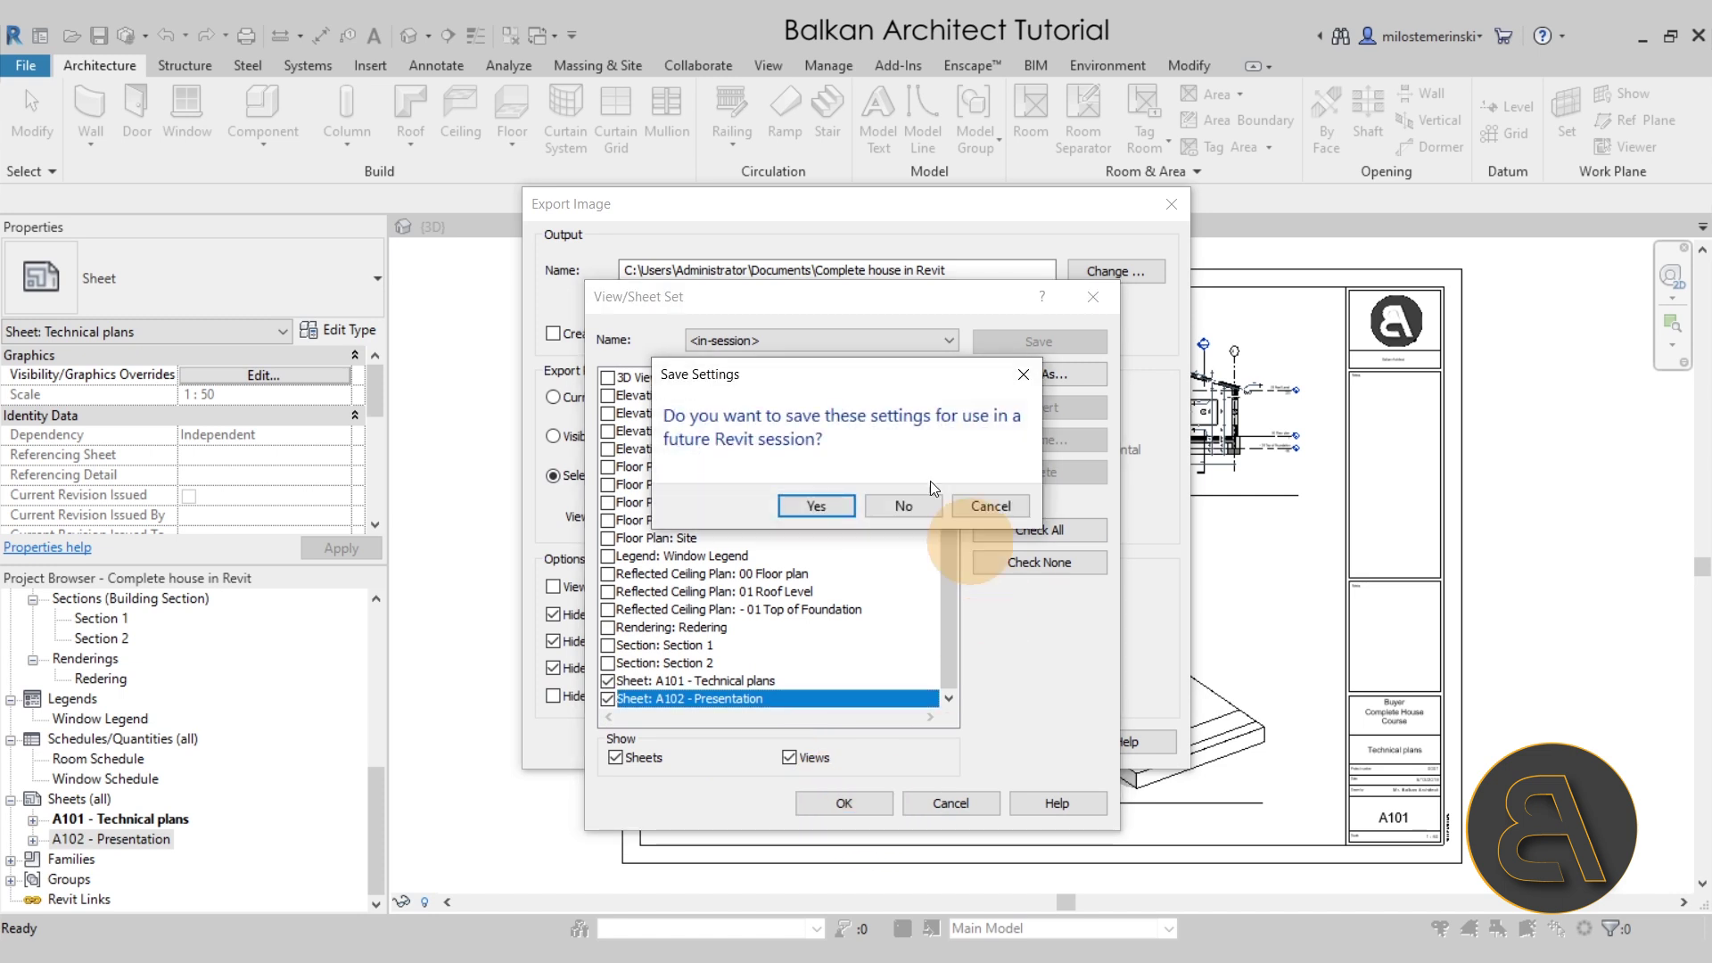
left_click(899, 505)
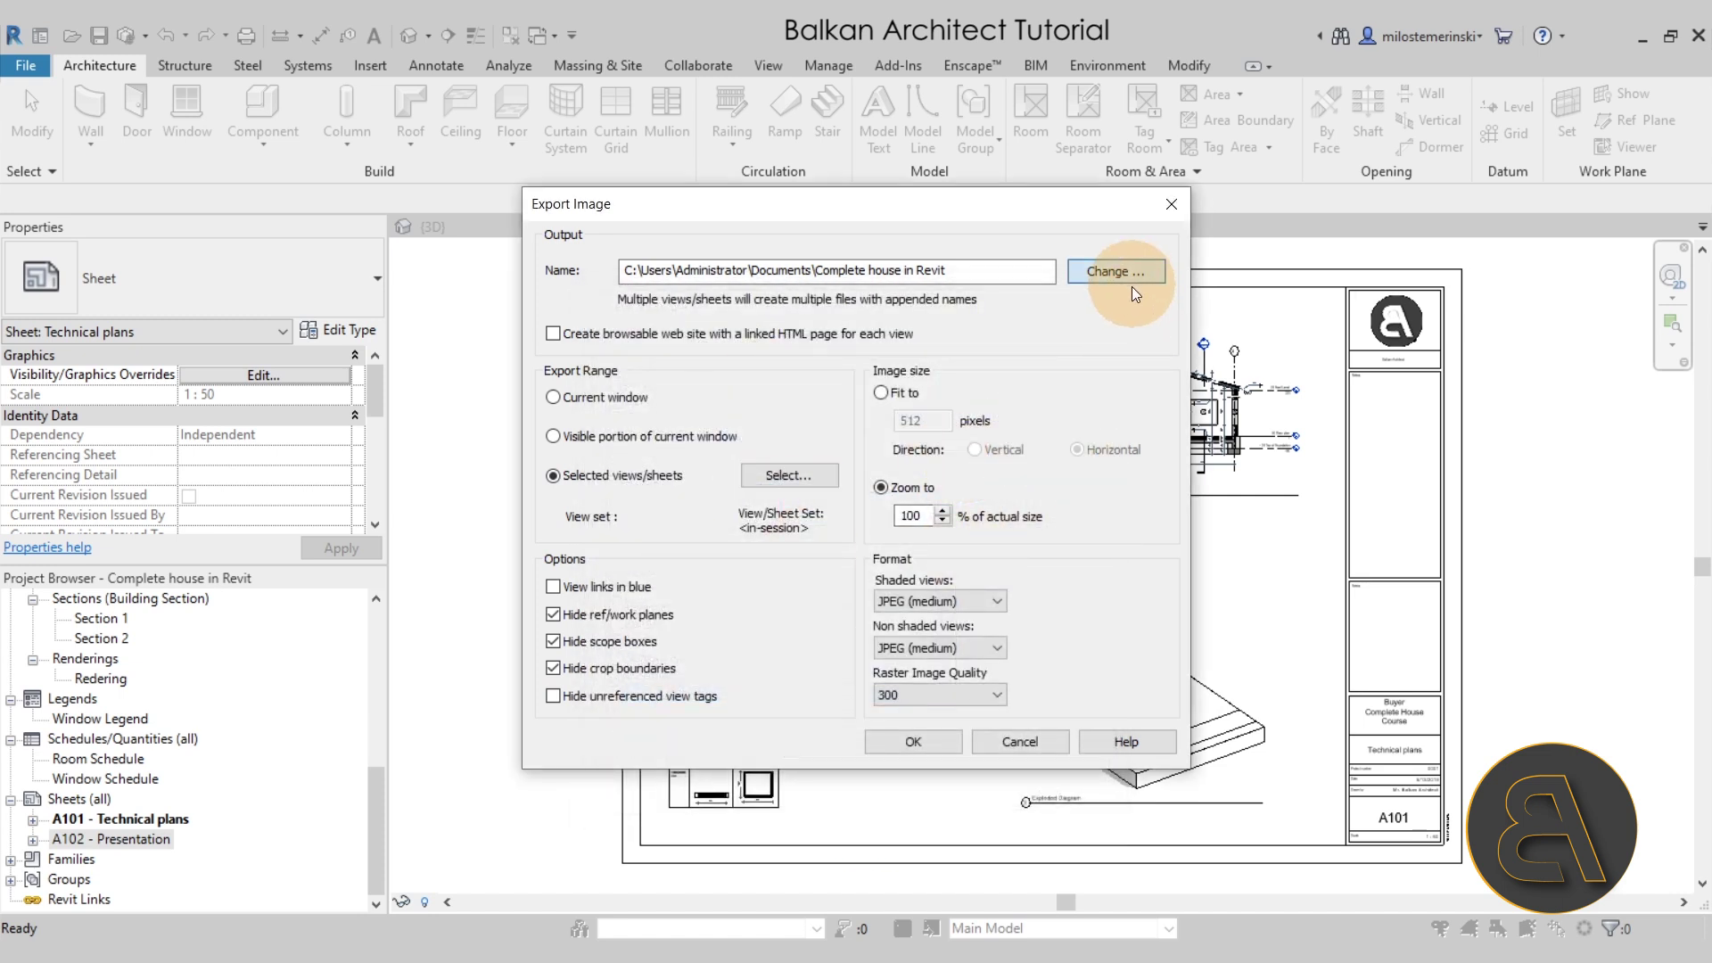
left_click(1116, 273)
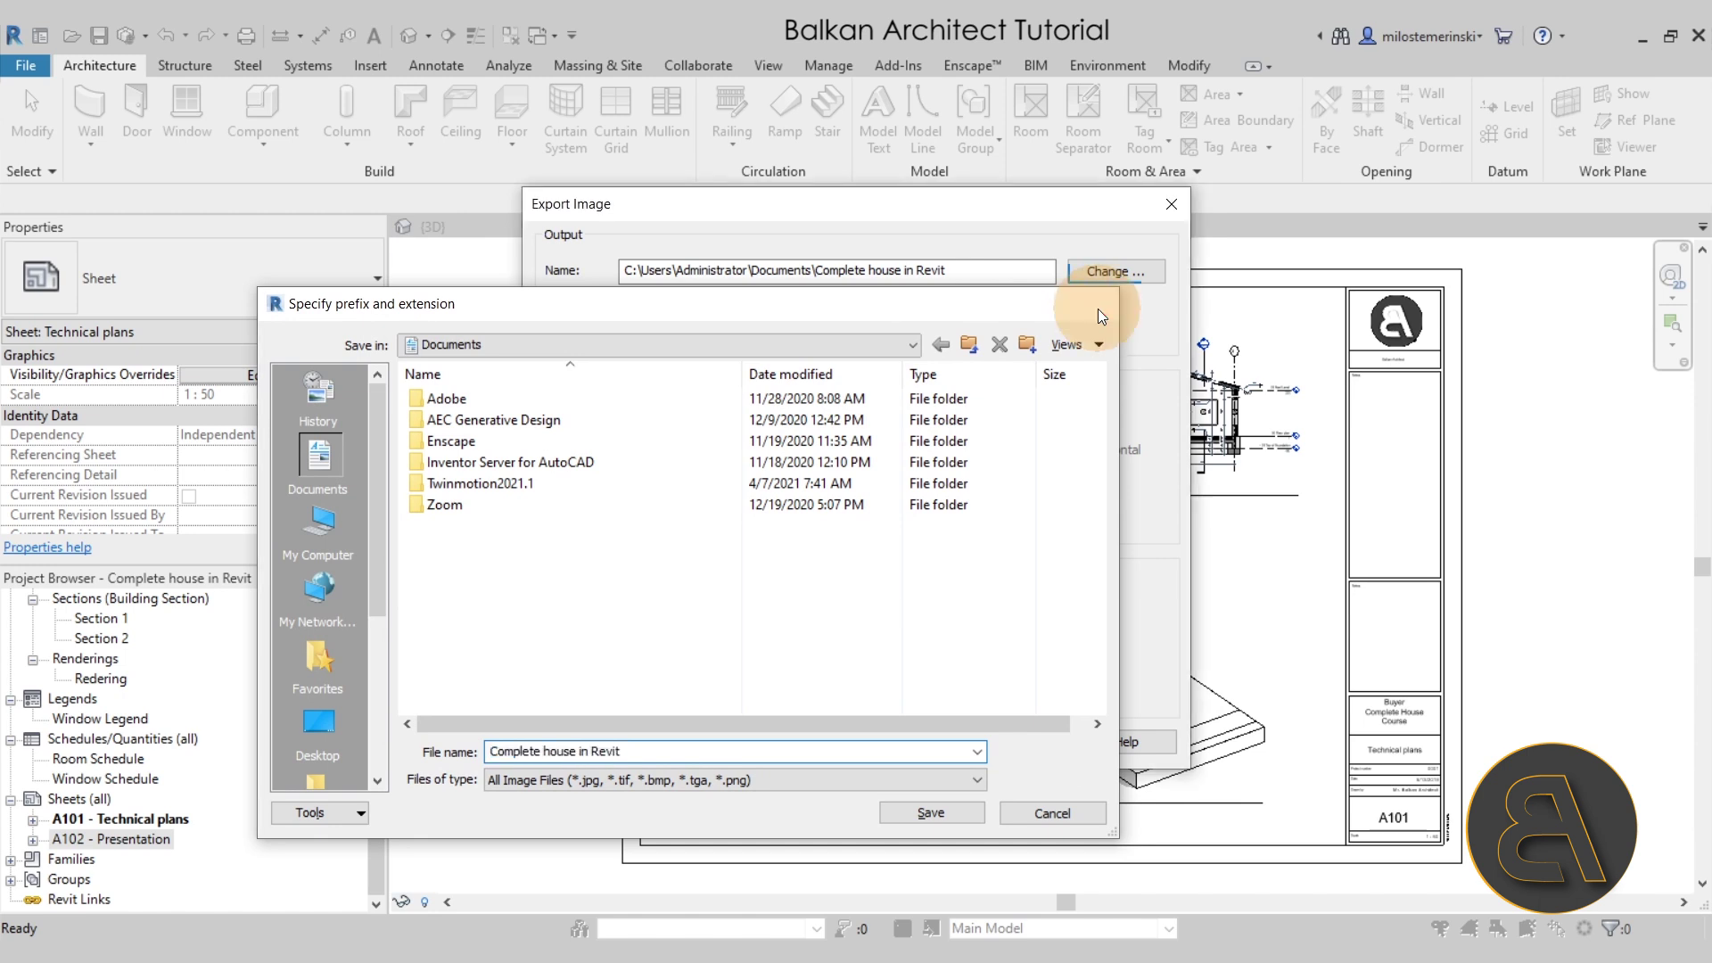
left_click(924, 807)
left_click(893, 740)
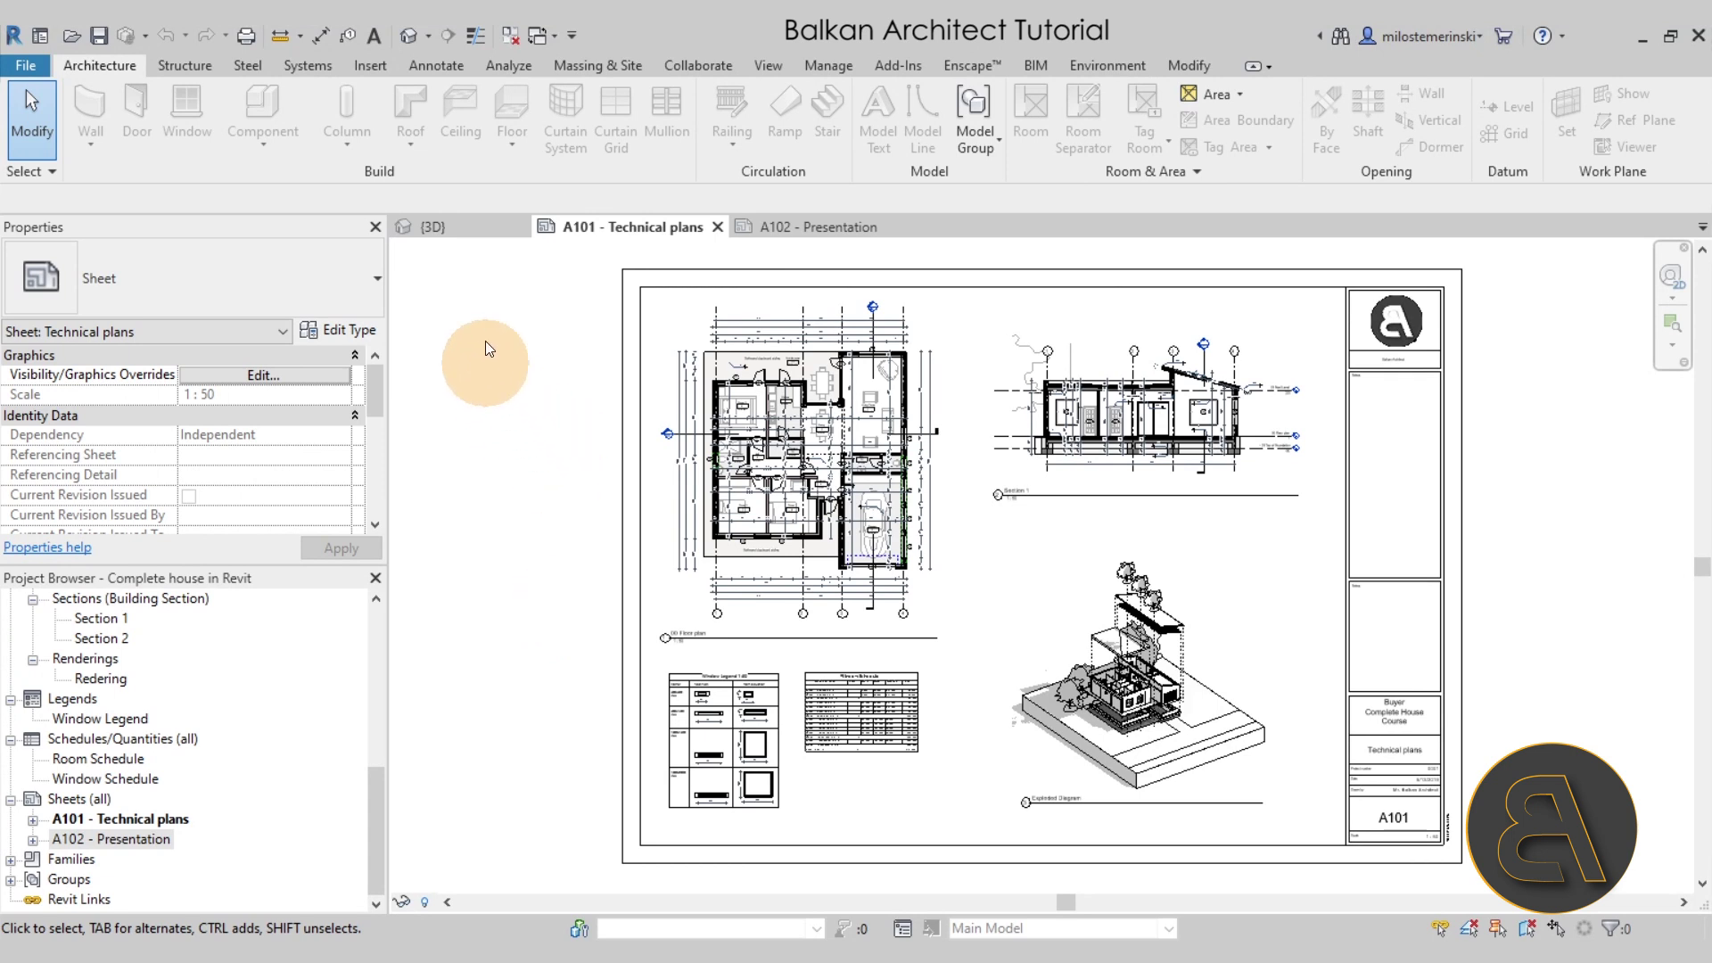
- In the 3D view, delete the topography surface and the trees behind and in front of the house
left_click(437, 228)
middle_click_drag(1162, 513, 1287, 833, "shift")
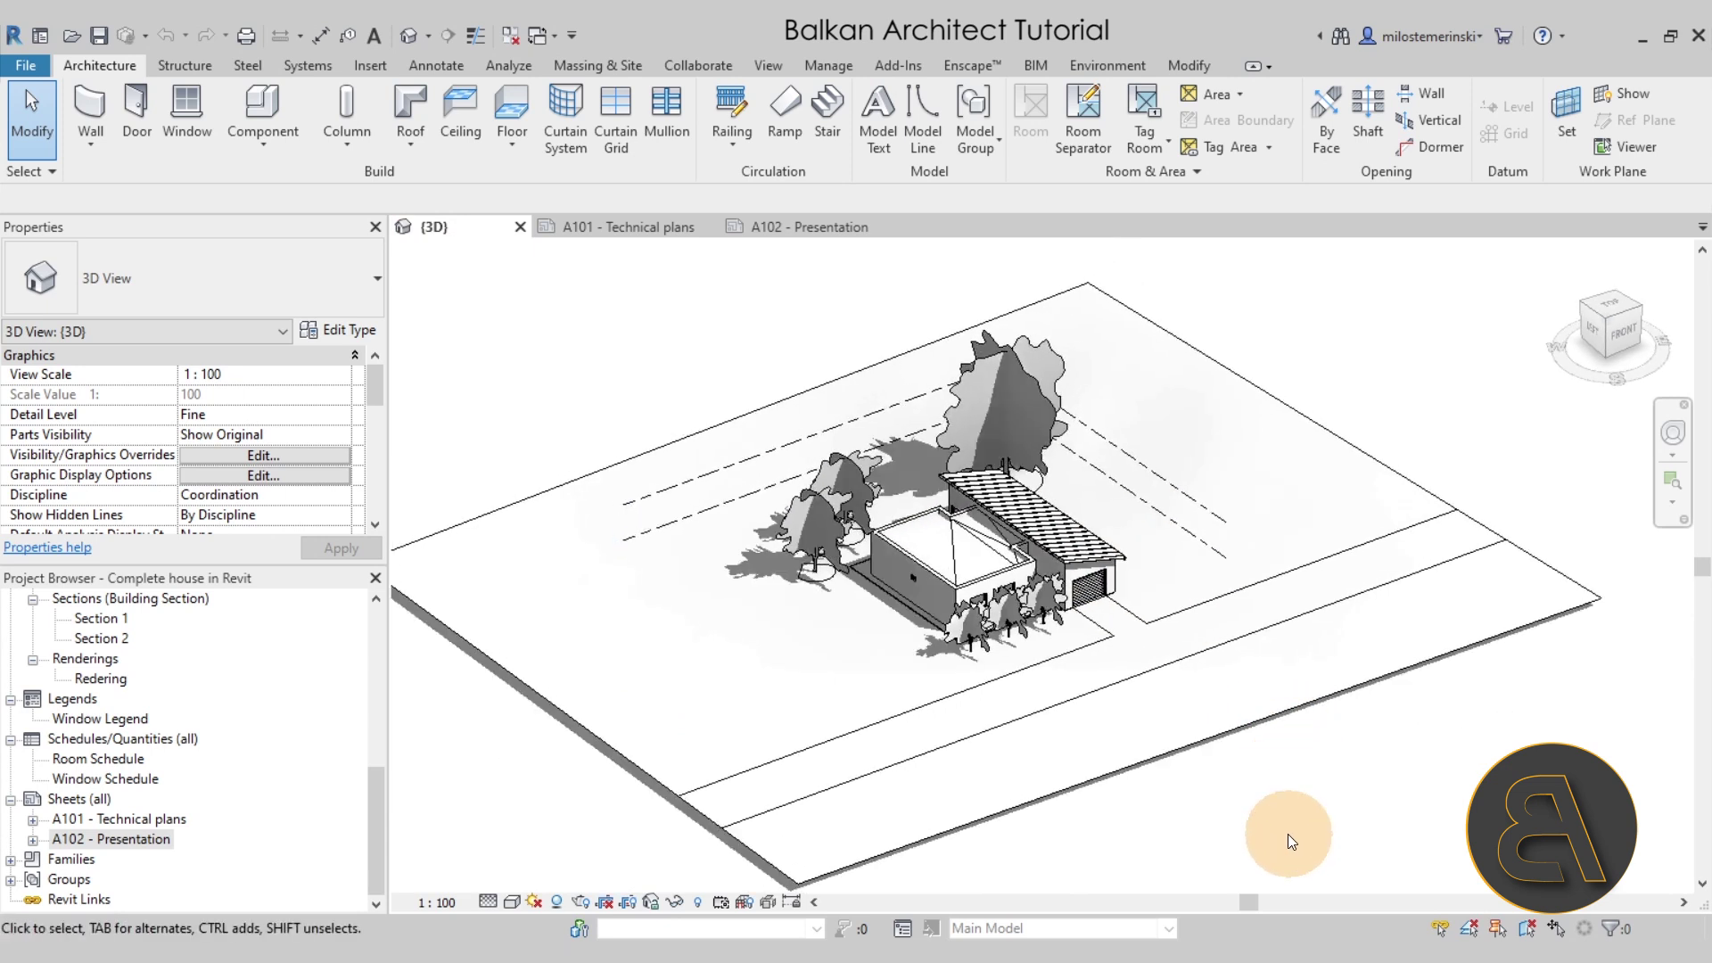
left_click(548, 709)
key("Delete")
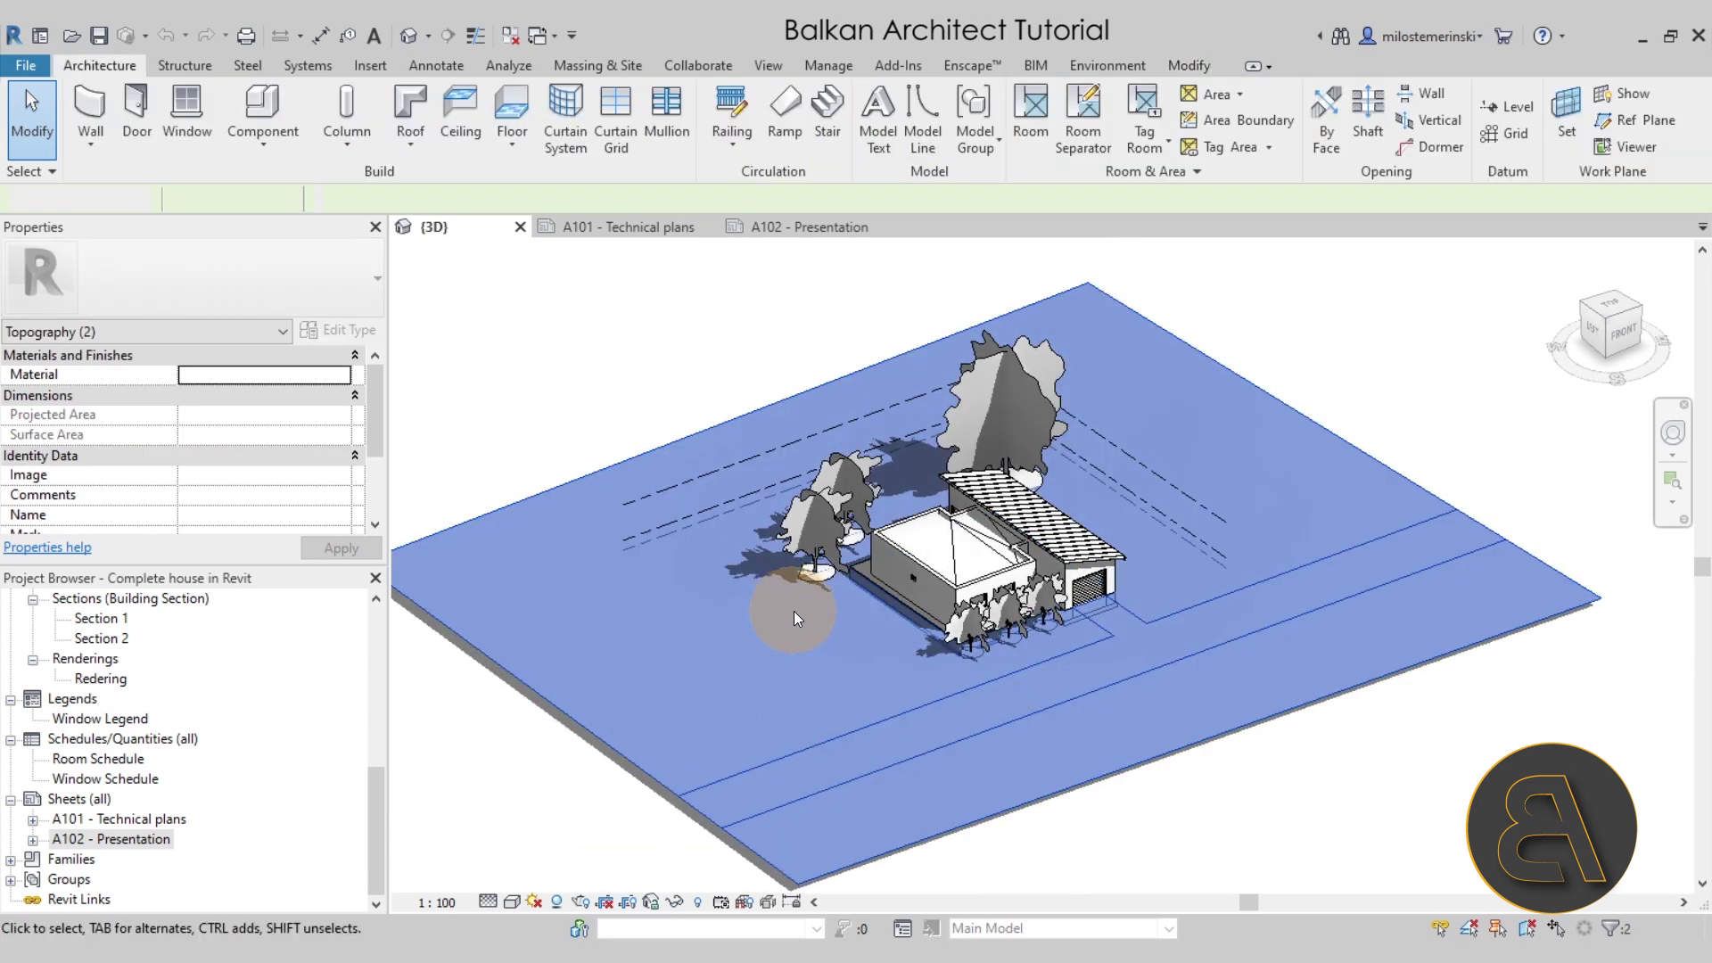
left_click(1009, 366)
key("Delete")
left_click(1052, 639)
key("Escape")
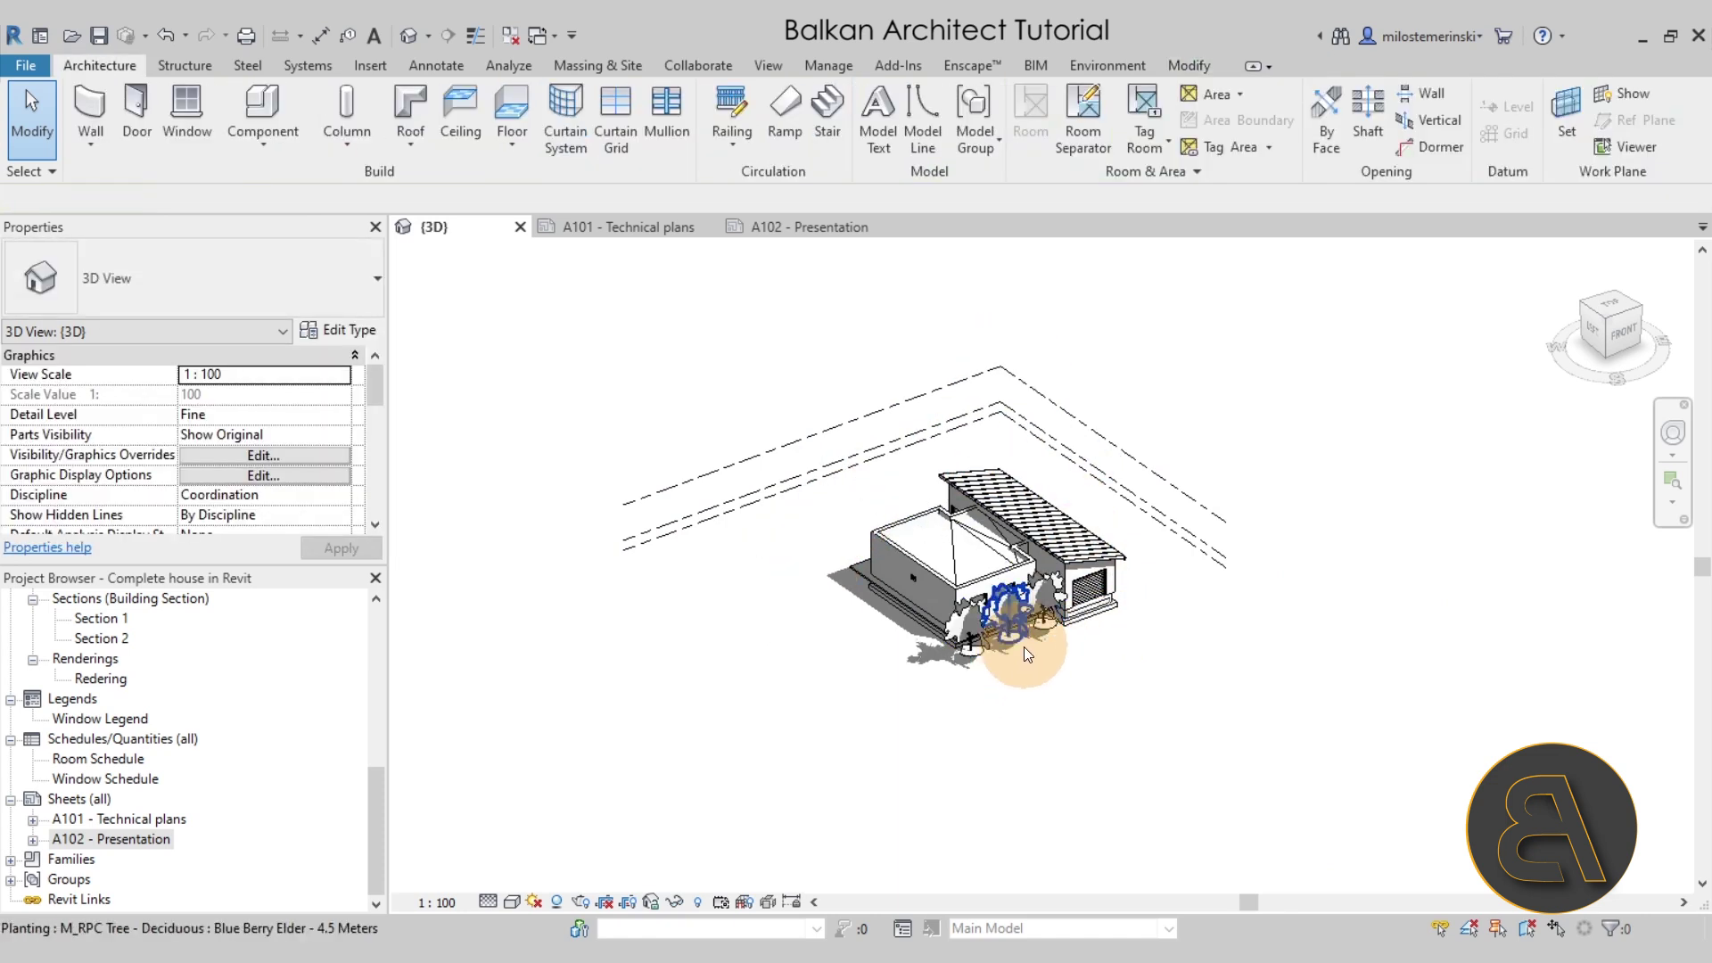
left_click(975, 651)
key("Delete")
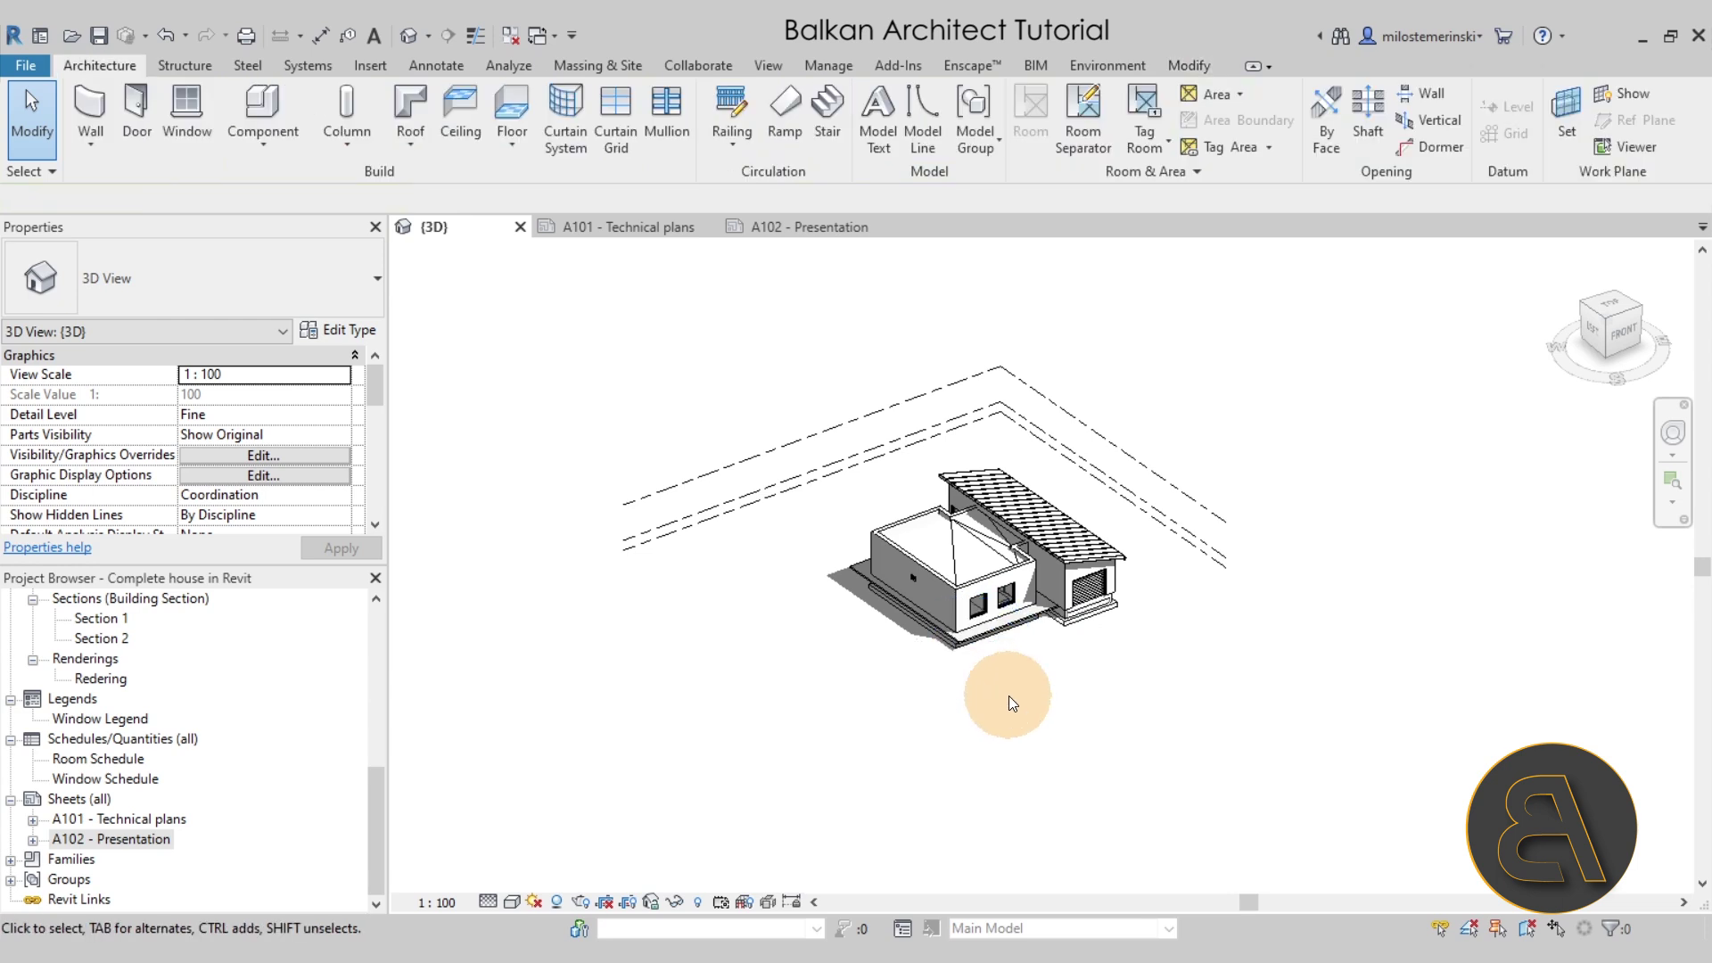
- Zoom to the slab corner and select the Exterior Floor
left_click(1018, 618)
scroll(927, 637, "up", 3)
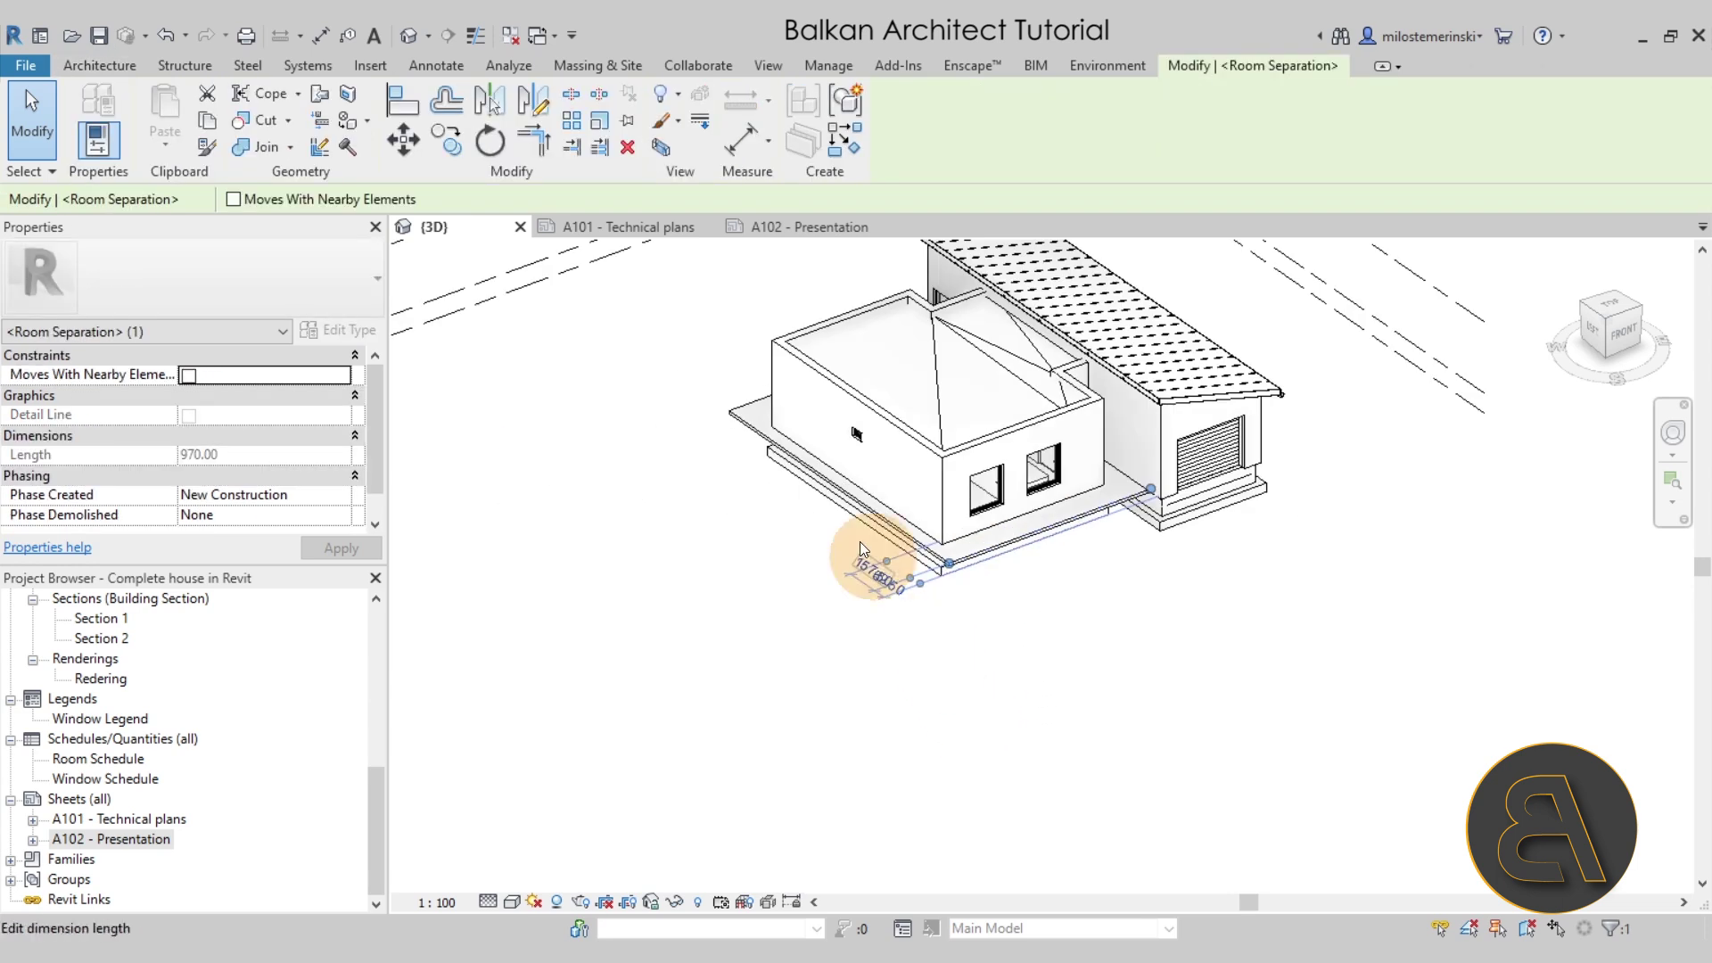
scroll(724, 419, "up", 5)
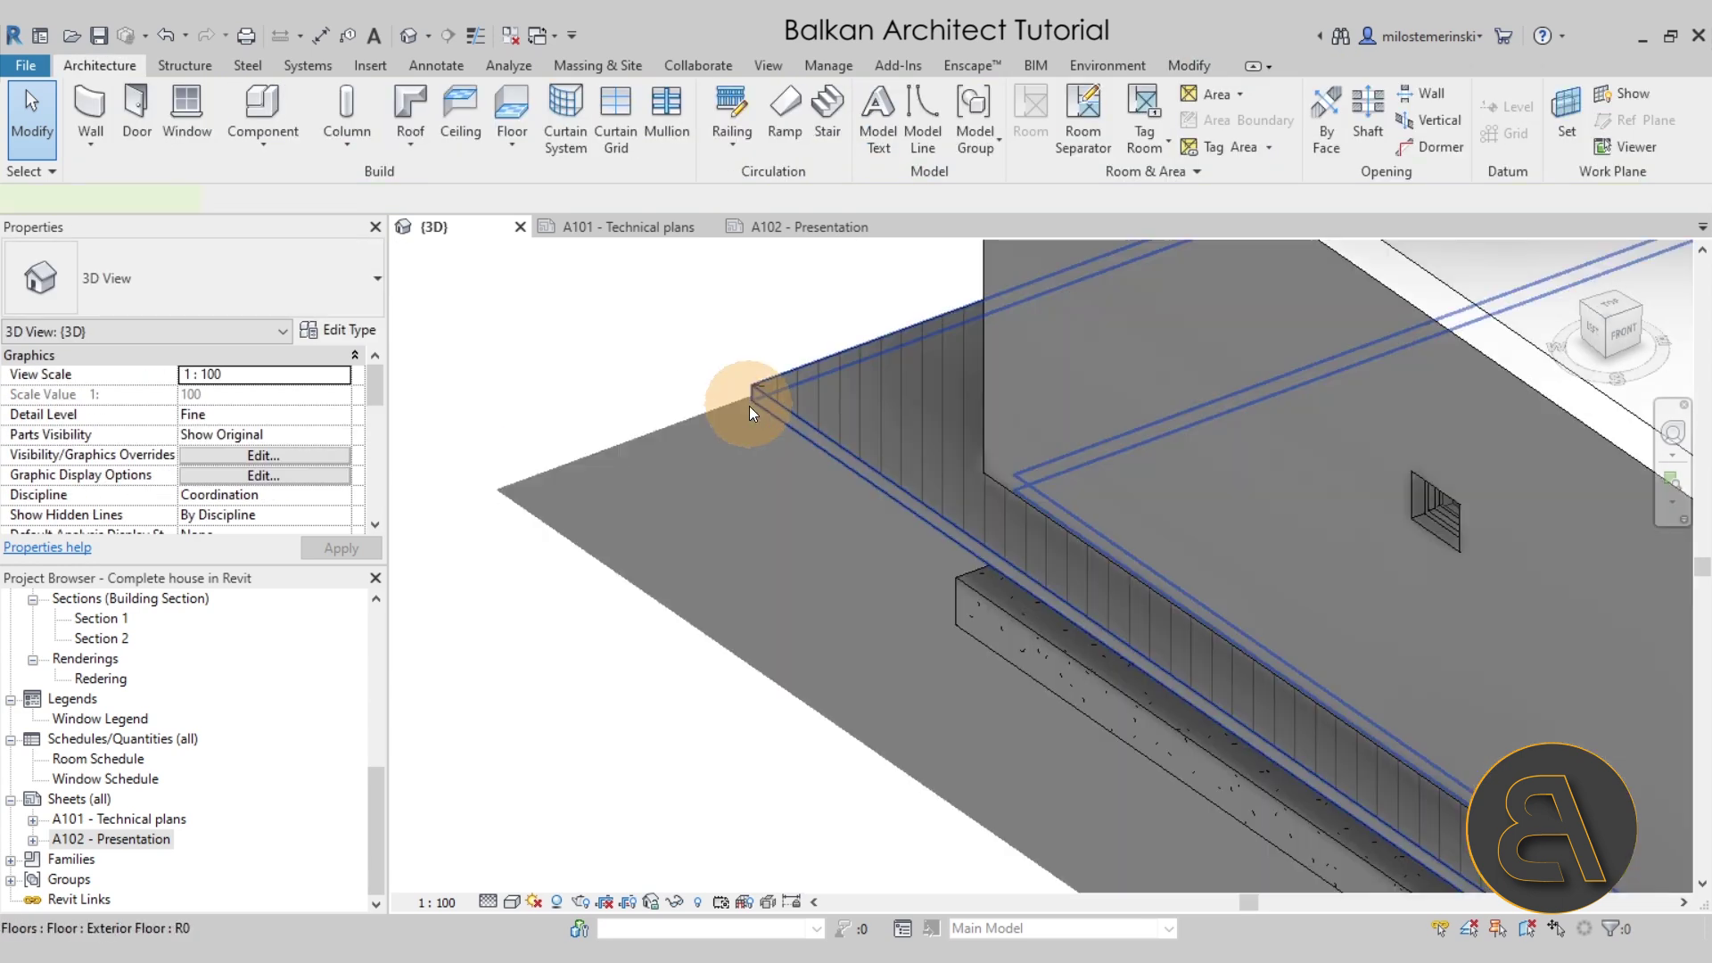
left_click(672, 512)
scroll(673, 512, "down", 6)
- Edit the floor's boundary and view the Site plan in Wireframe
left_click(928, 125)
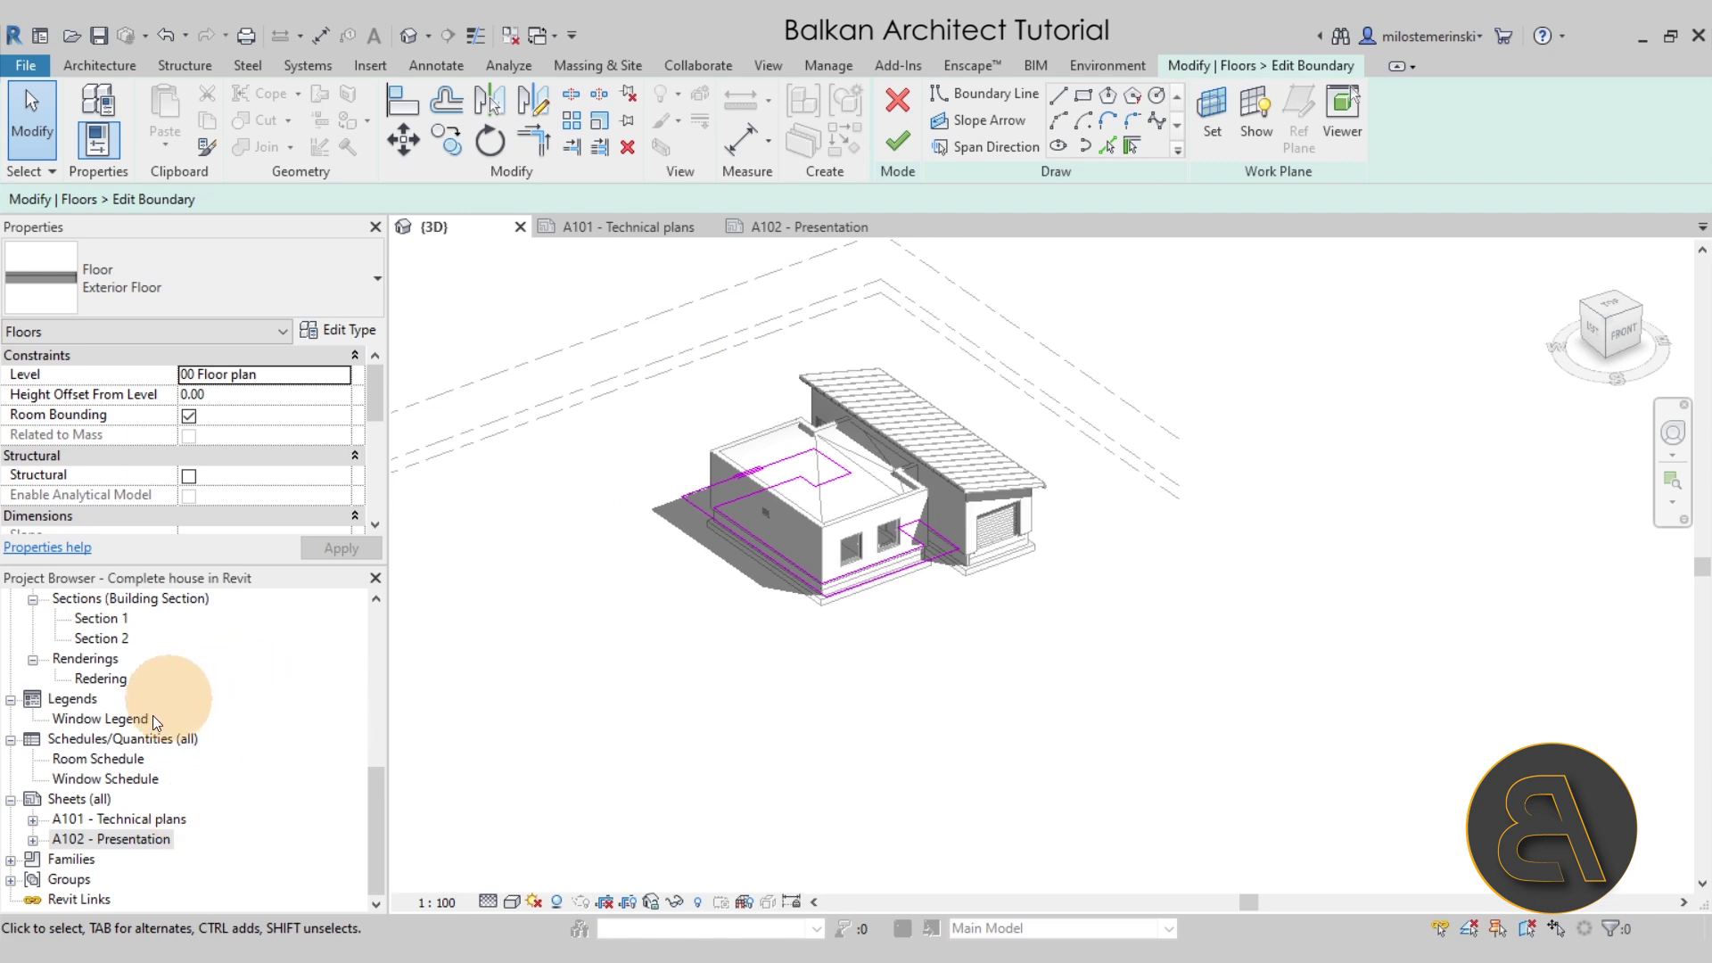
scroll(222, 716, "up", 7)
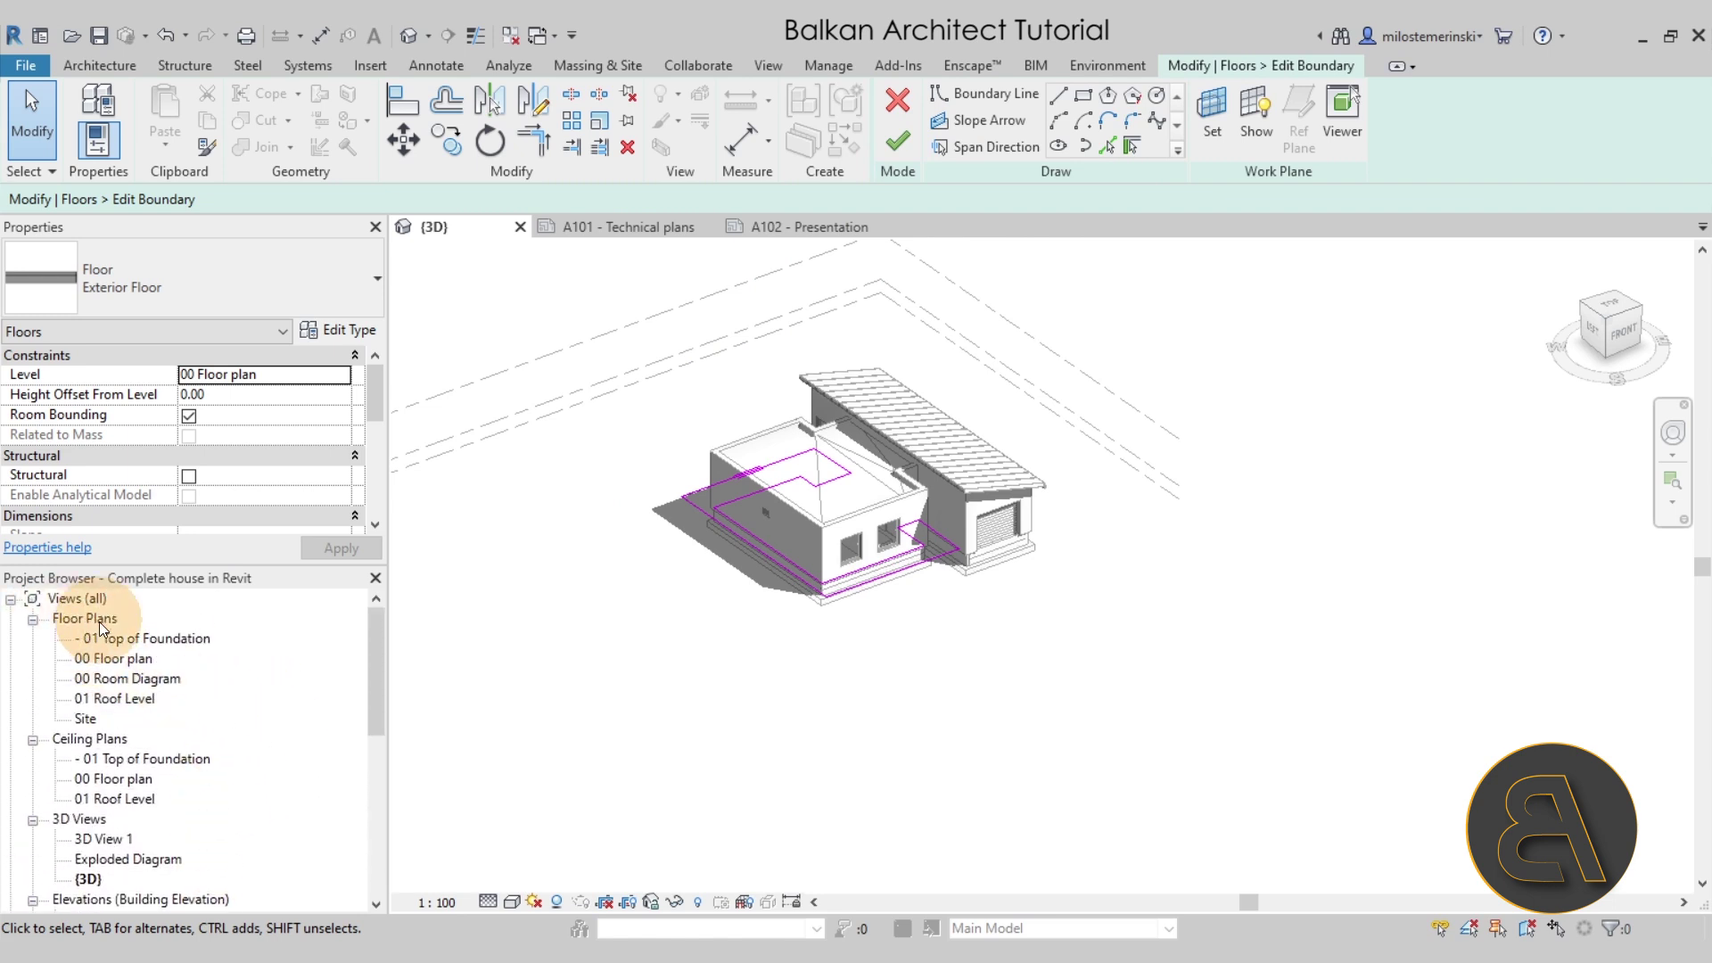
double_click(89, 720)
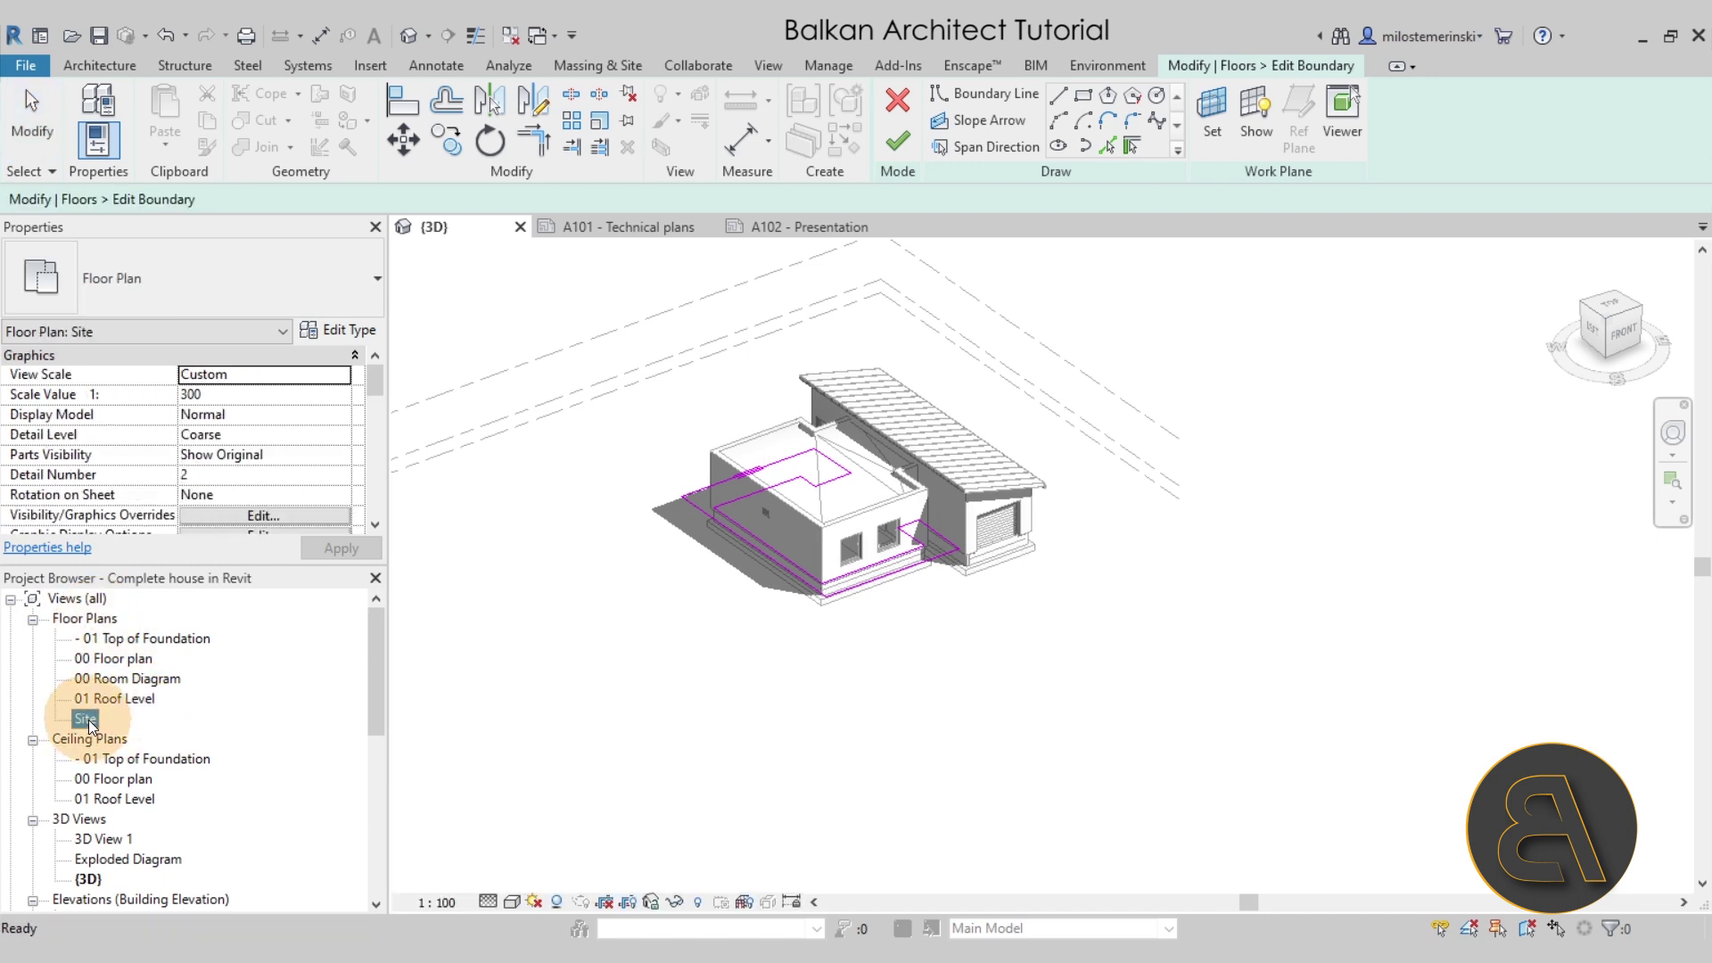
scroll(890, 538, "up", 5)
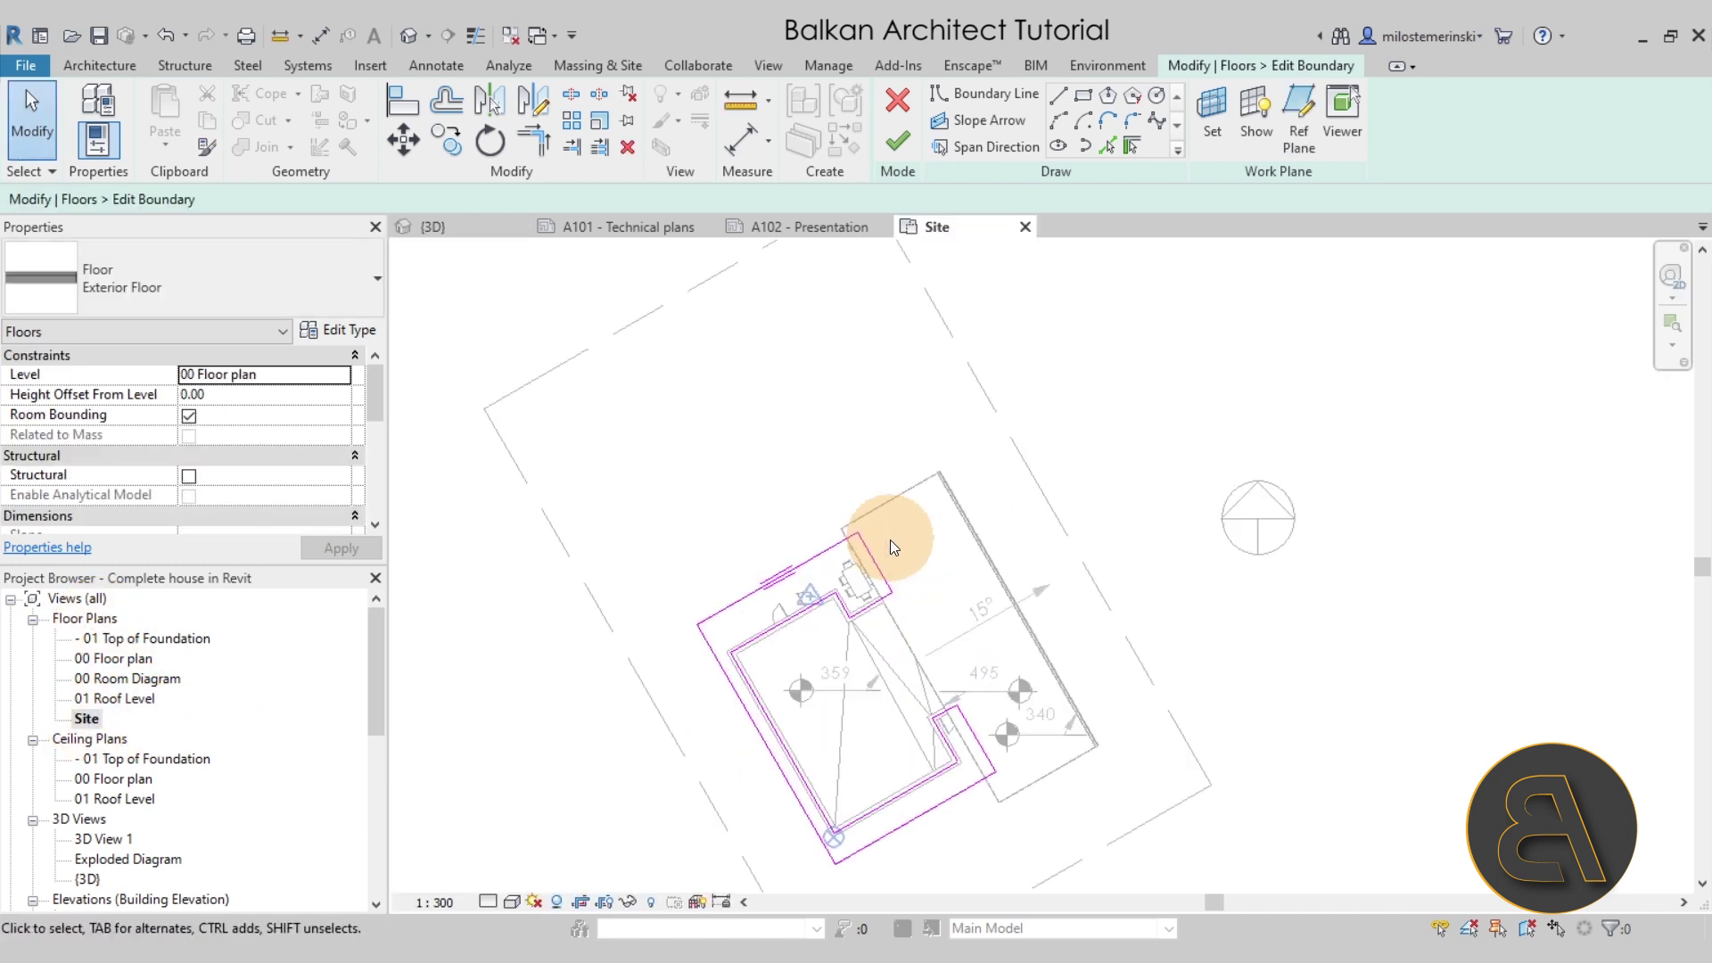
middle_click_drag(895, 568, 877, 460)
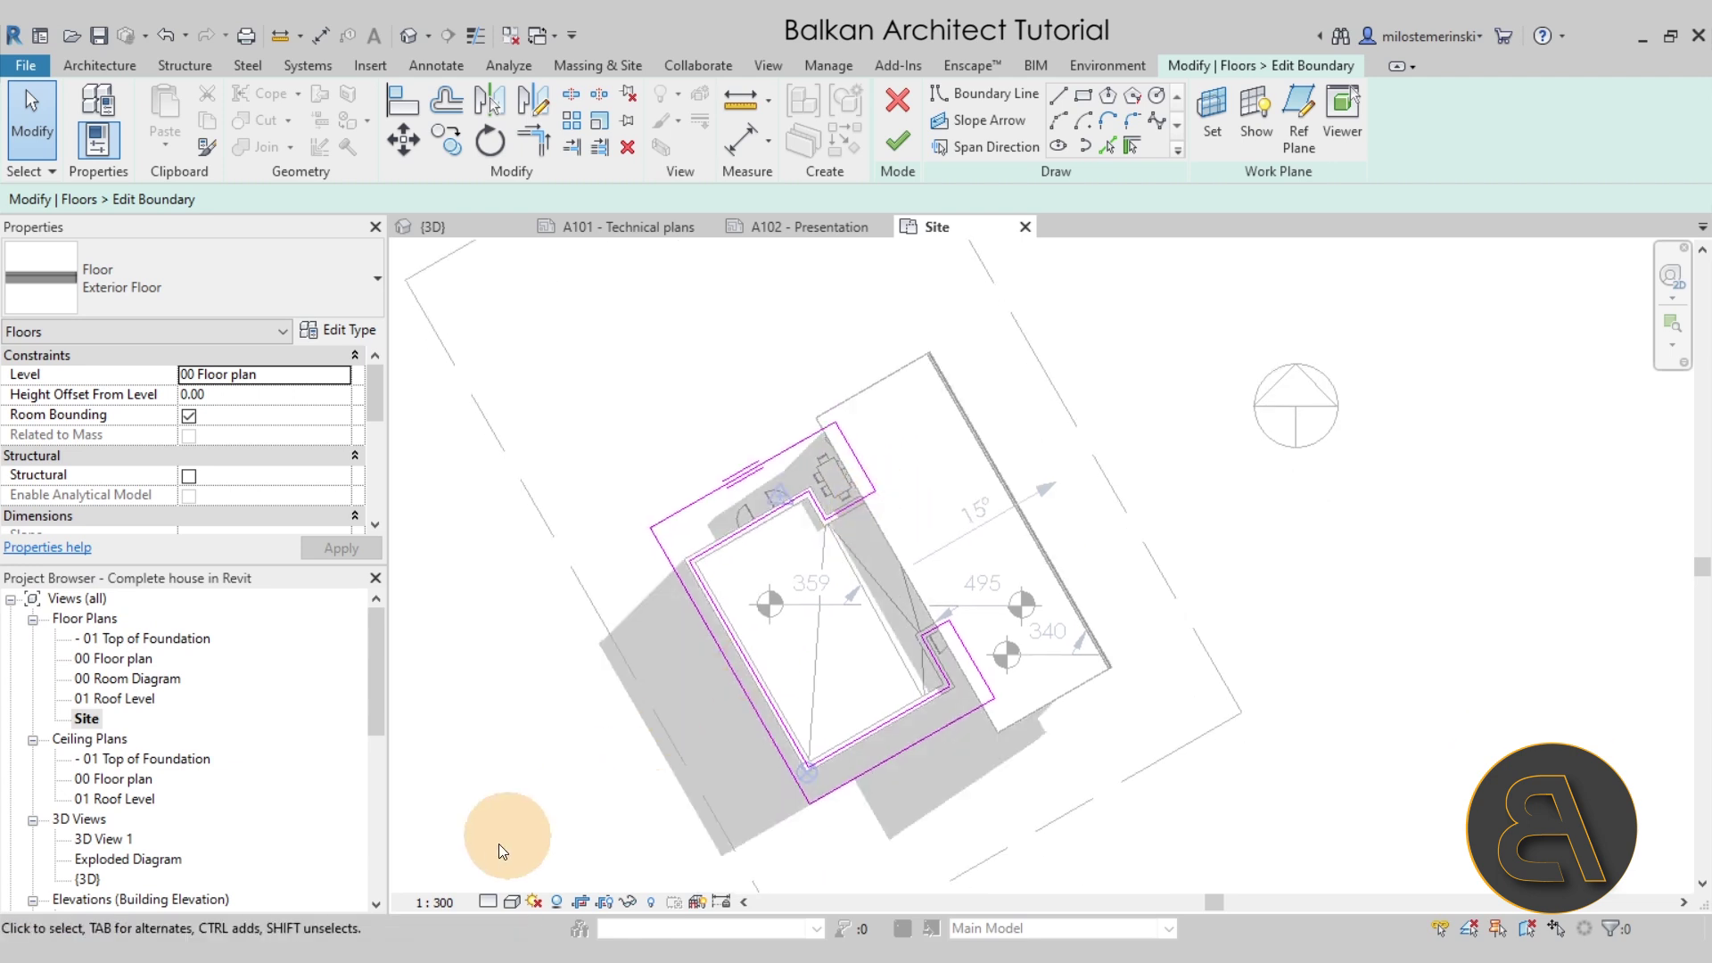
left_click(513, 902)
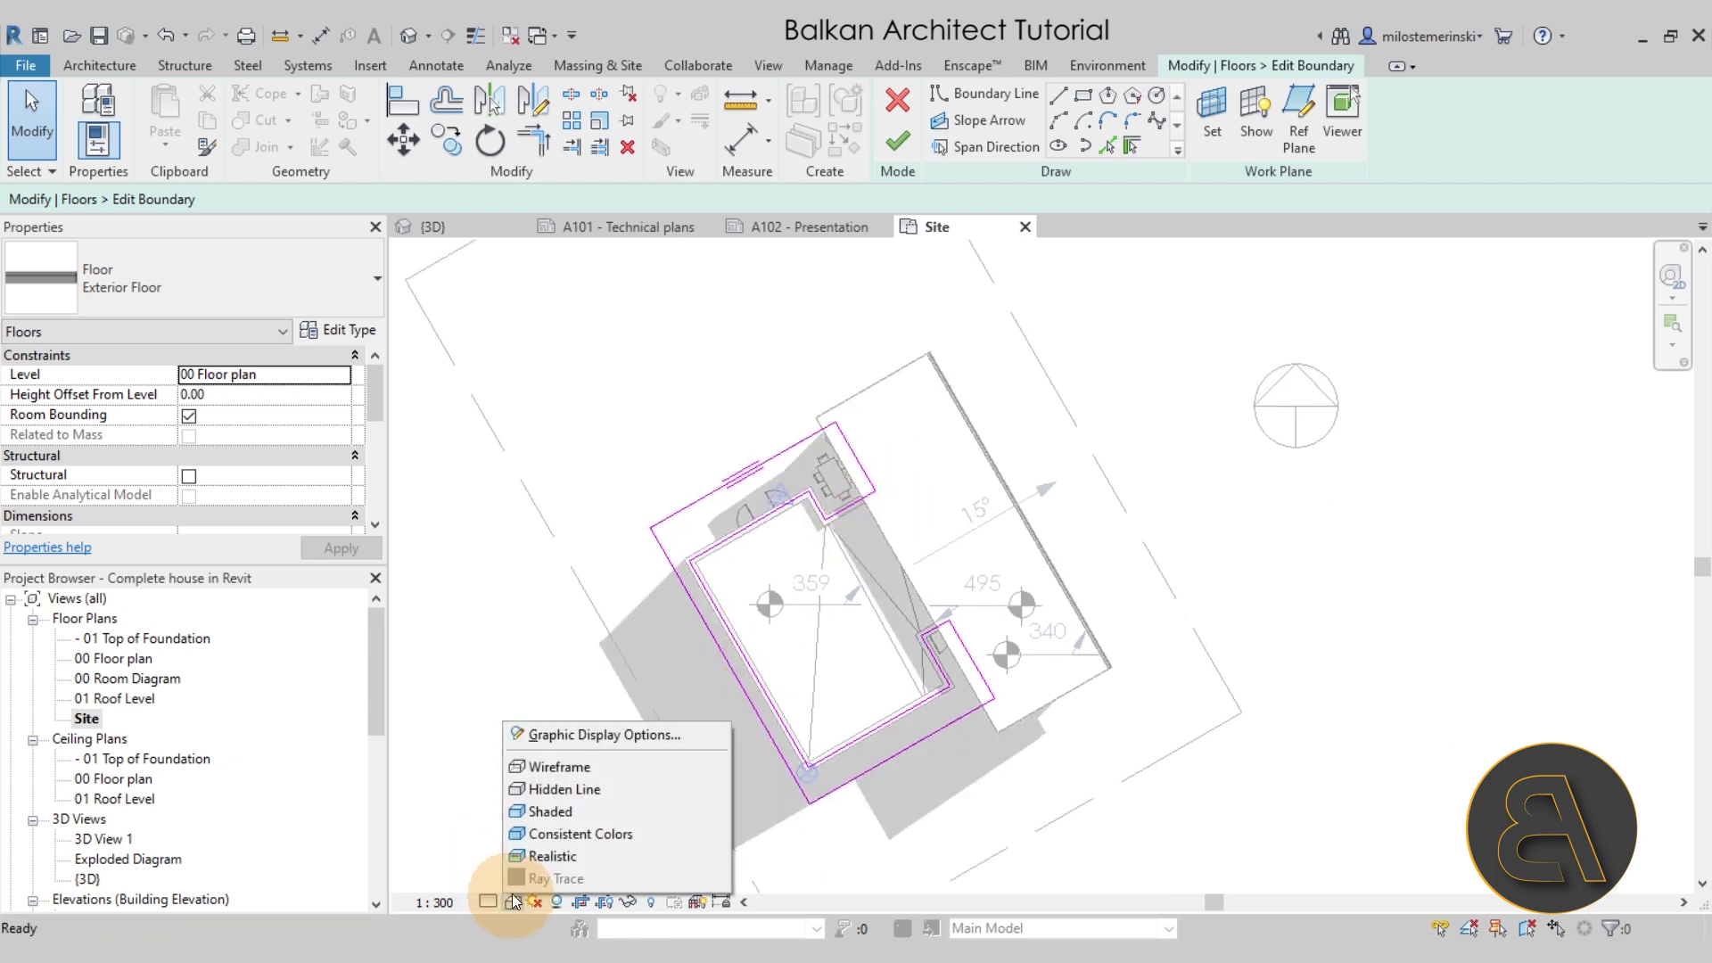
left_click(535, 767)
scroll(855, 360, "up", 4)
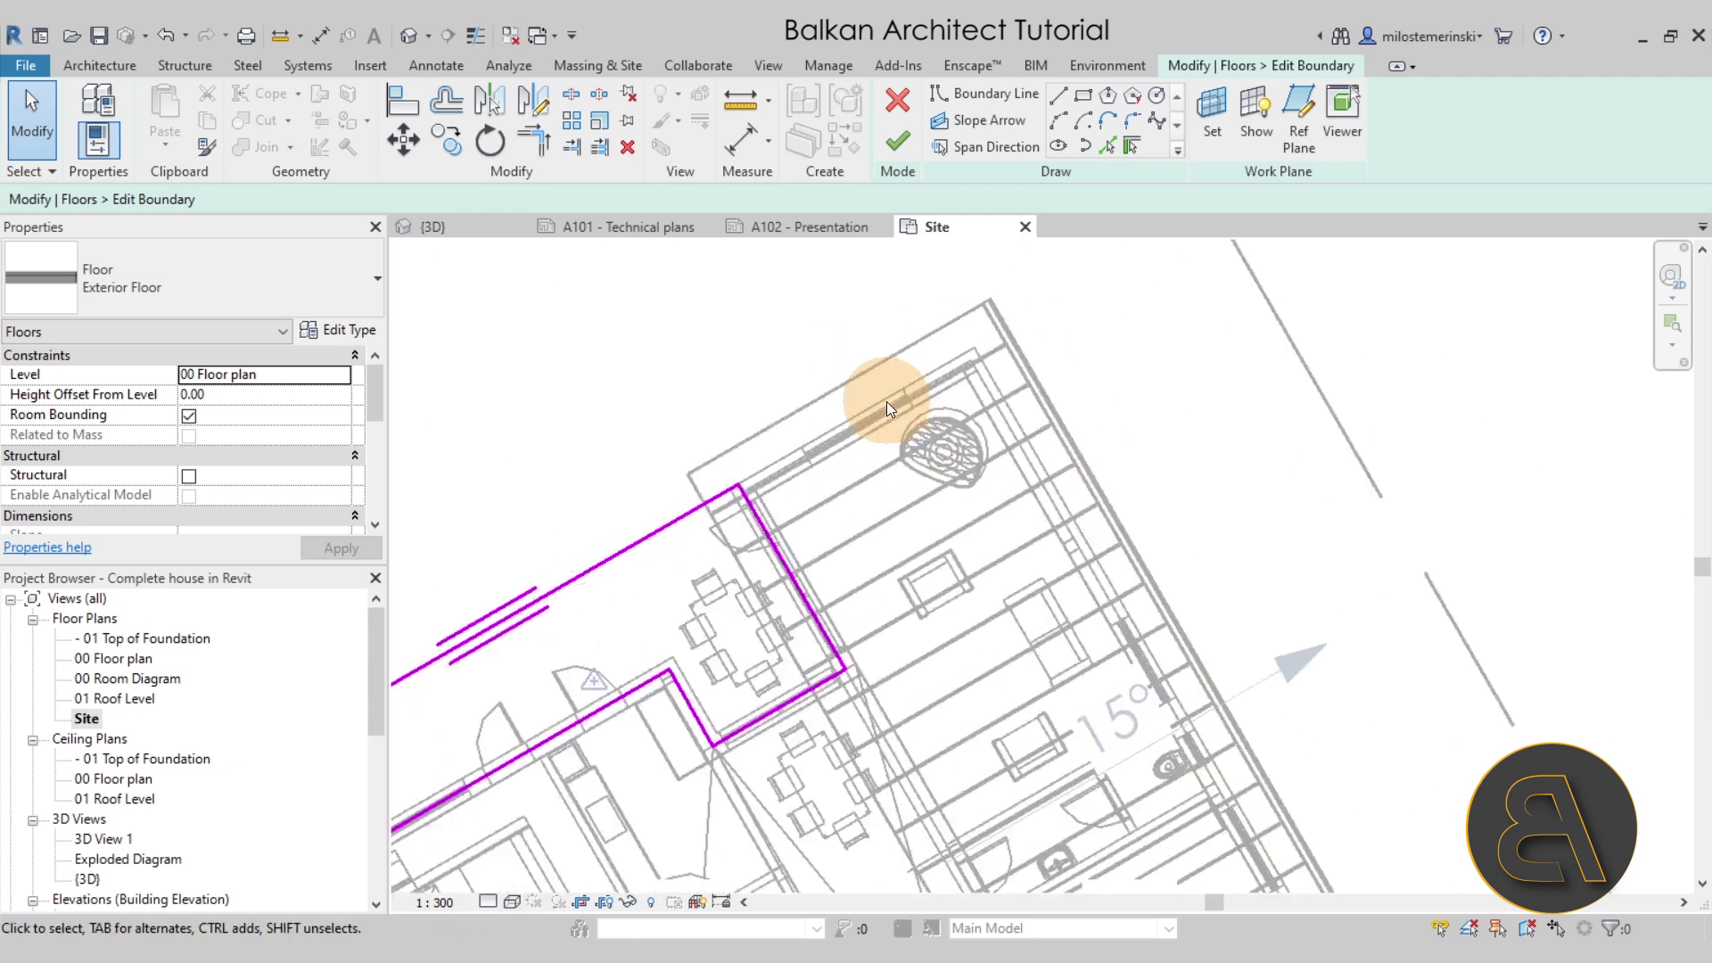
- Reshape the upper-left and bottom boundary lines, setting both to 466.00
left_click(660, 533)
mouse_move(474, 643)
left_mouse_down()
mouse_move(456, 543)
mouse_move(791, 399)
mouse_move(1090, 325)
mouse_move(1025, 328)
mouse_move(1009, 348)
mouse_move(1020, 337)
left_mouse_up()
scroll(1022, 343, "up", 3)
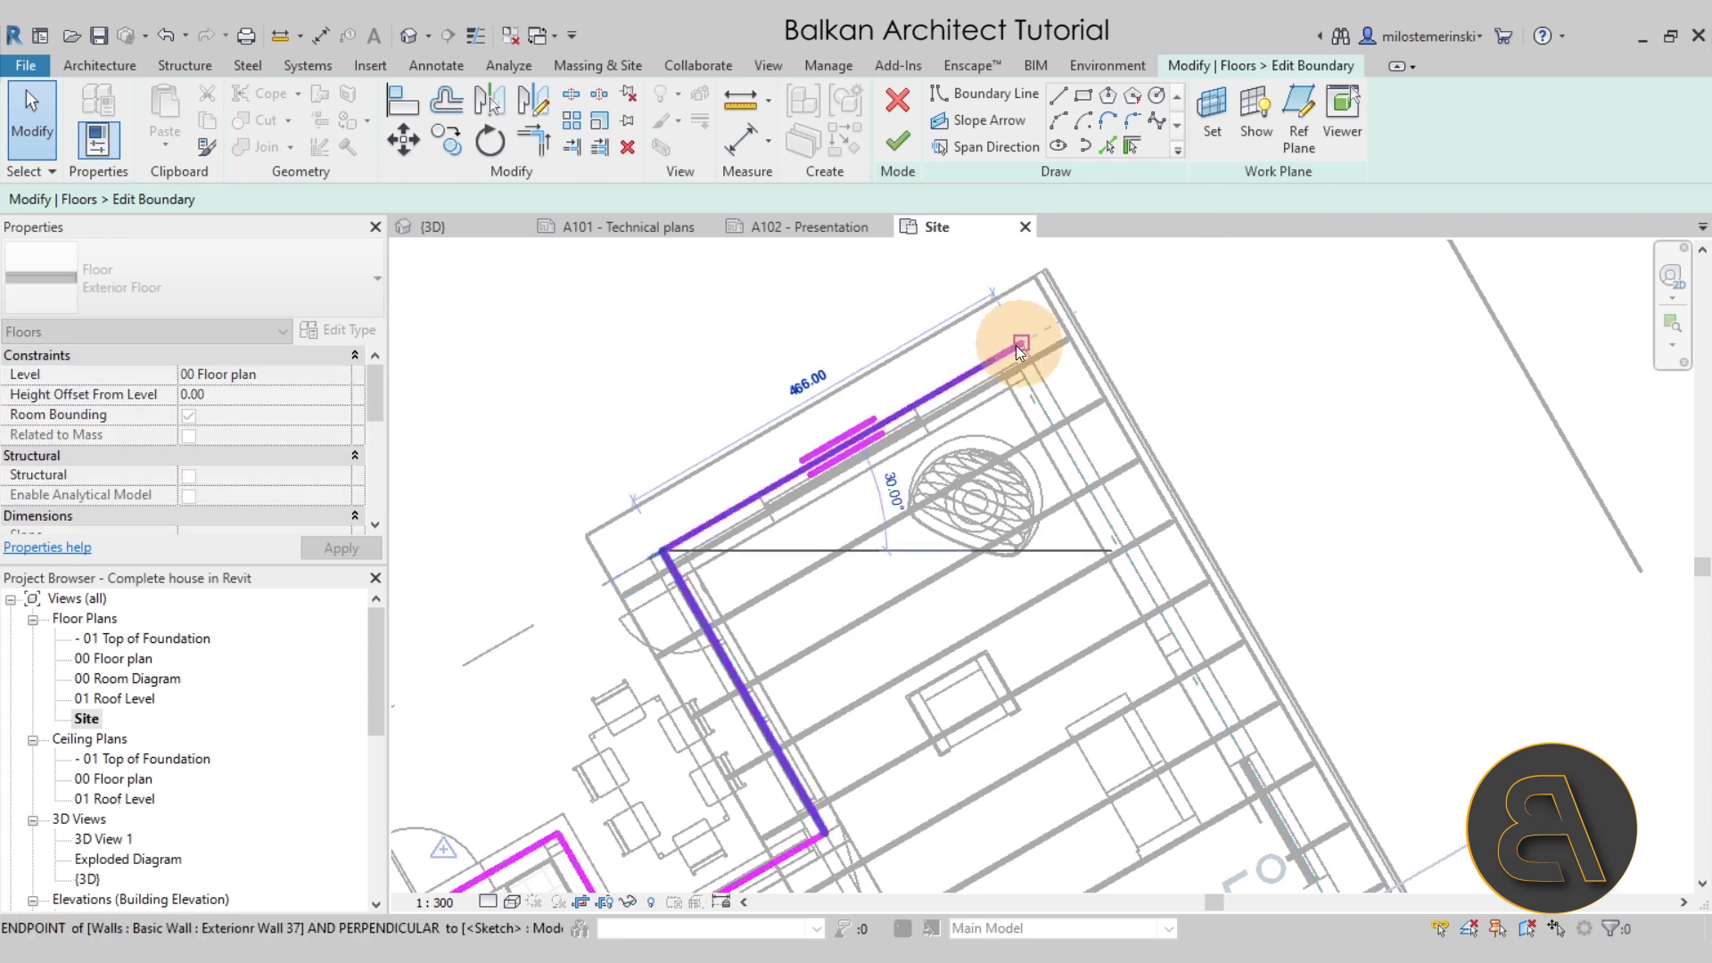
scroll(1020, 337, "down", 4)
mouse_move(842, 361)
middle_mouse_down()
mouse_move(856, 372)
mouse_move(845, 356)
middle_mouse_up()
scroll(927, 687, "up", 3)
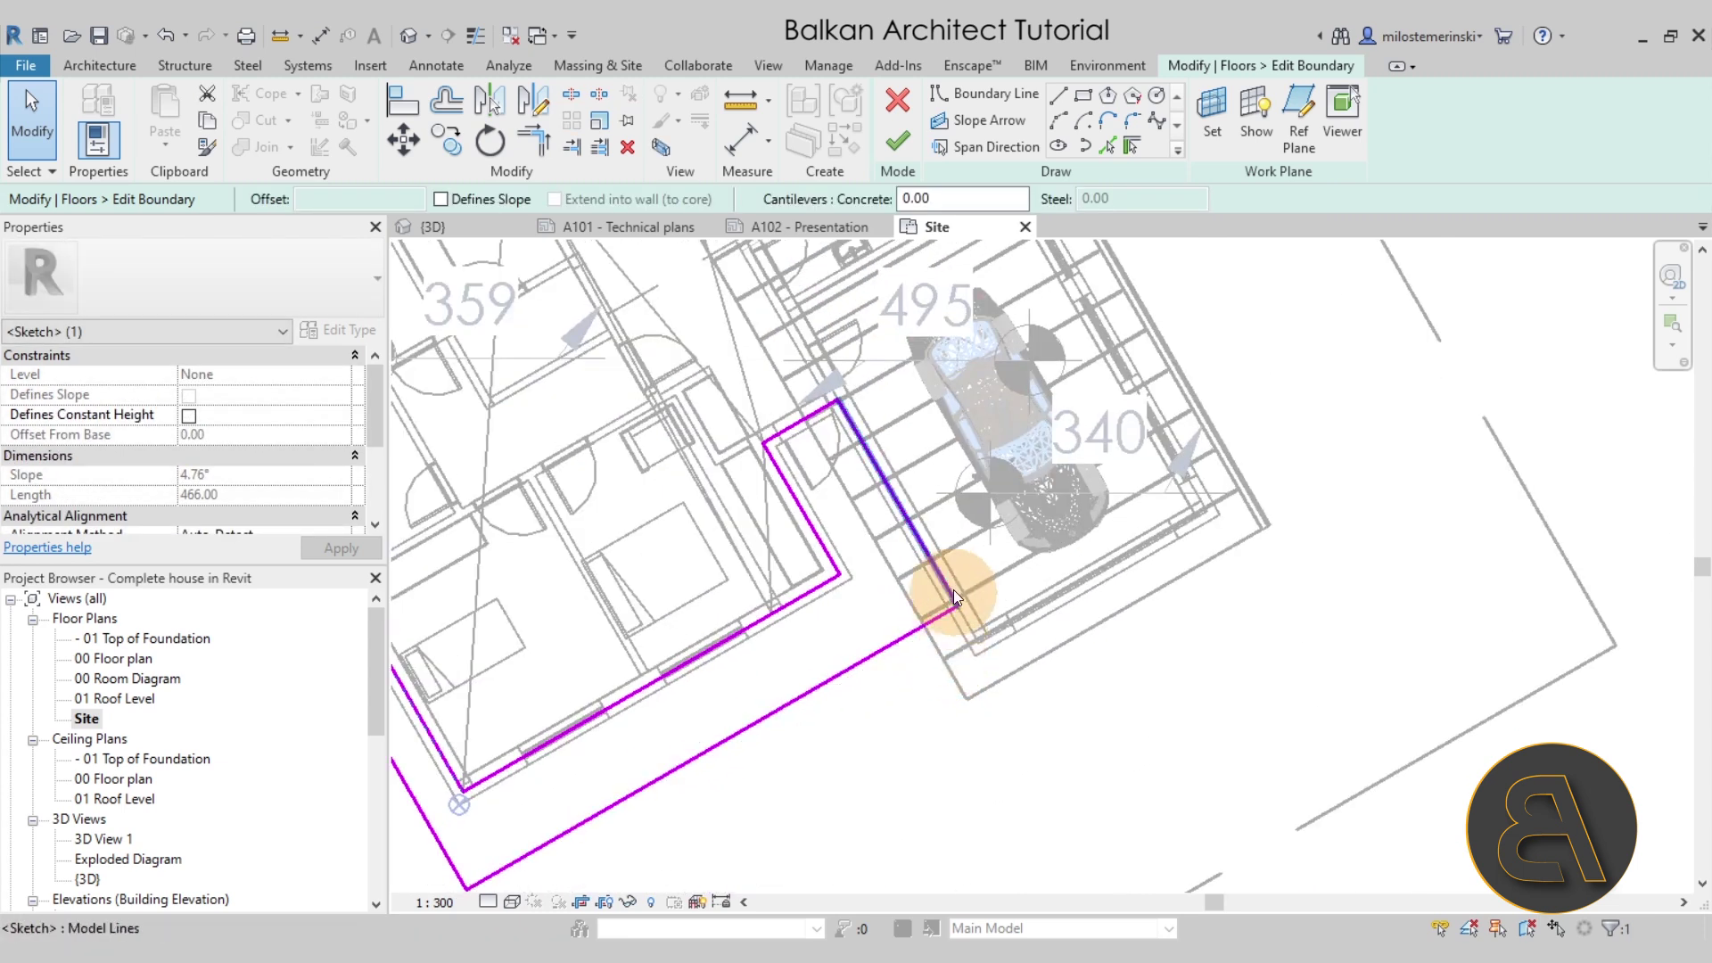
left_click_drag(933, 624, 955, 691)
scroll(955, 691, "down", 3)
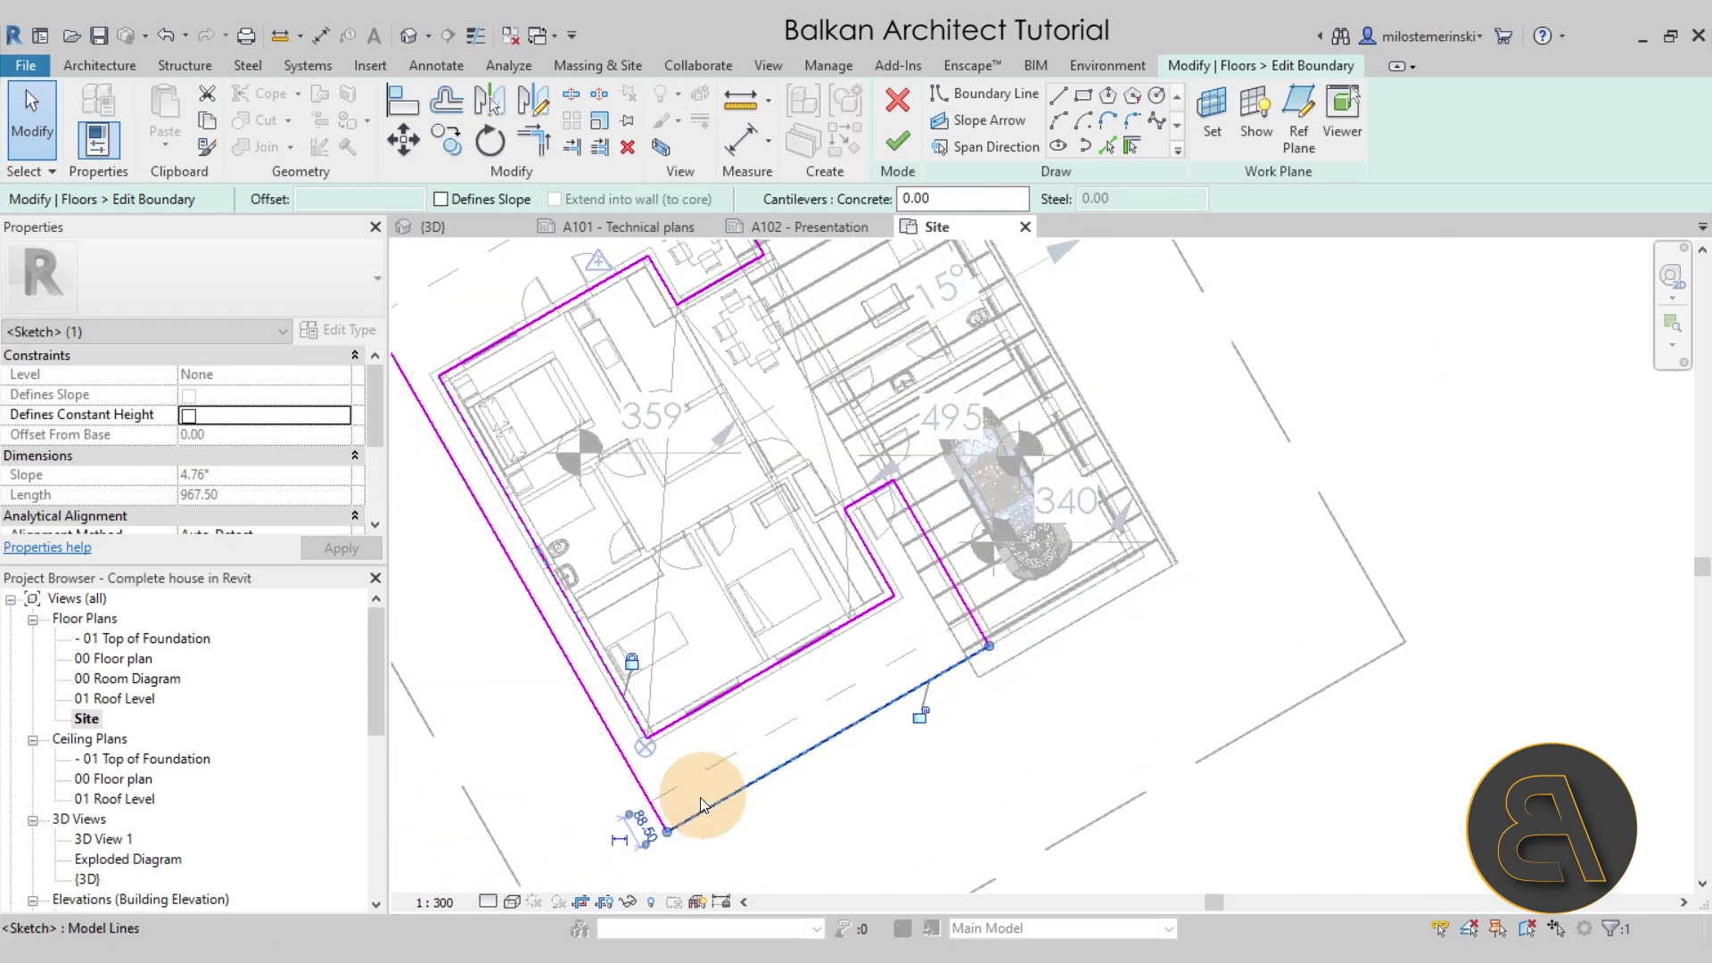
left_click(693, 847)
left_click_drag(671, 829, 1171, 565)
scroll(1160, 544, "up", 3)
scroll(1208, 466, "down", 2)
scroll(1195, 401, "up", 2)
left_click_drag(1207, 488, 1117, 554)
scroll(1225, 526, "down", 4)
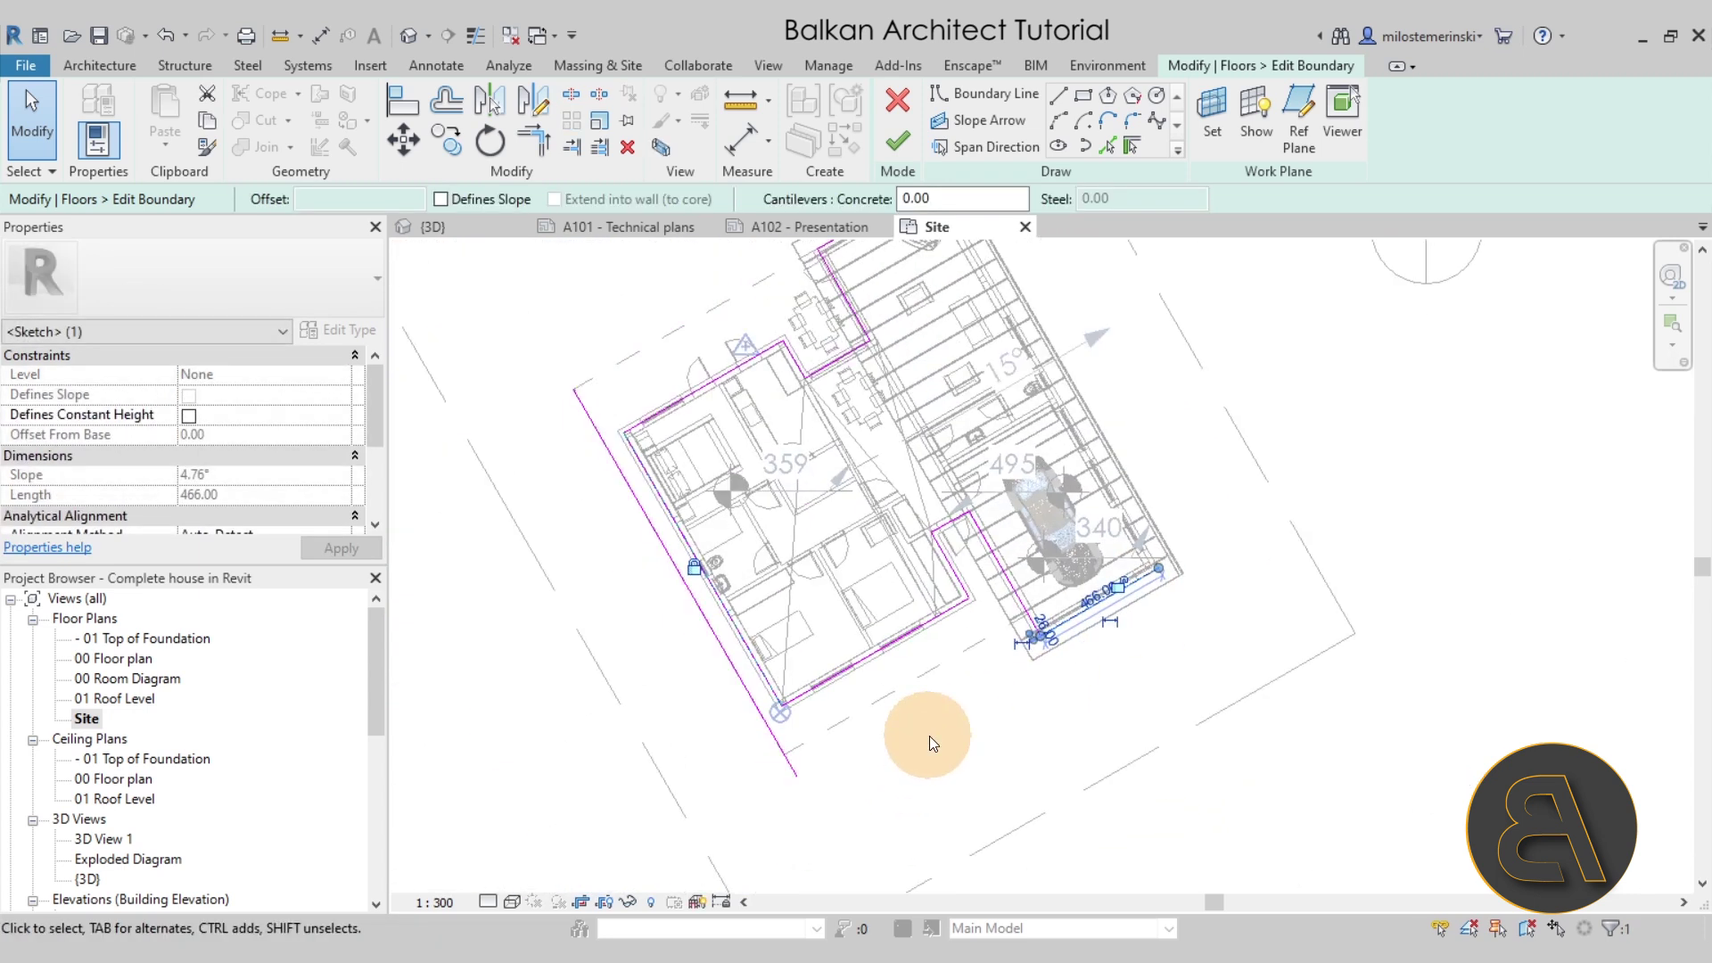
left_click(929, 736)
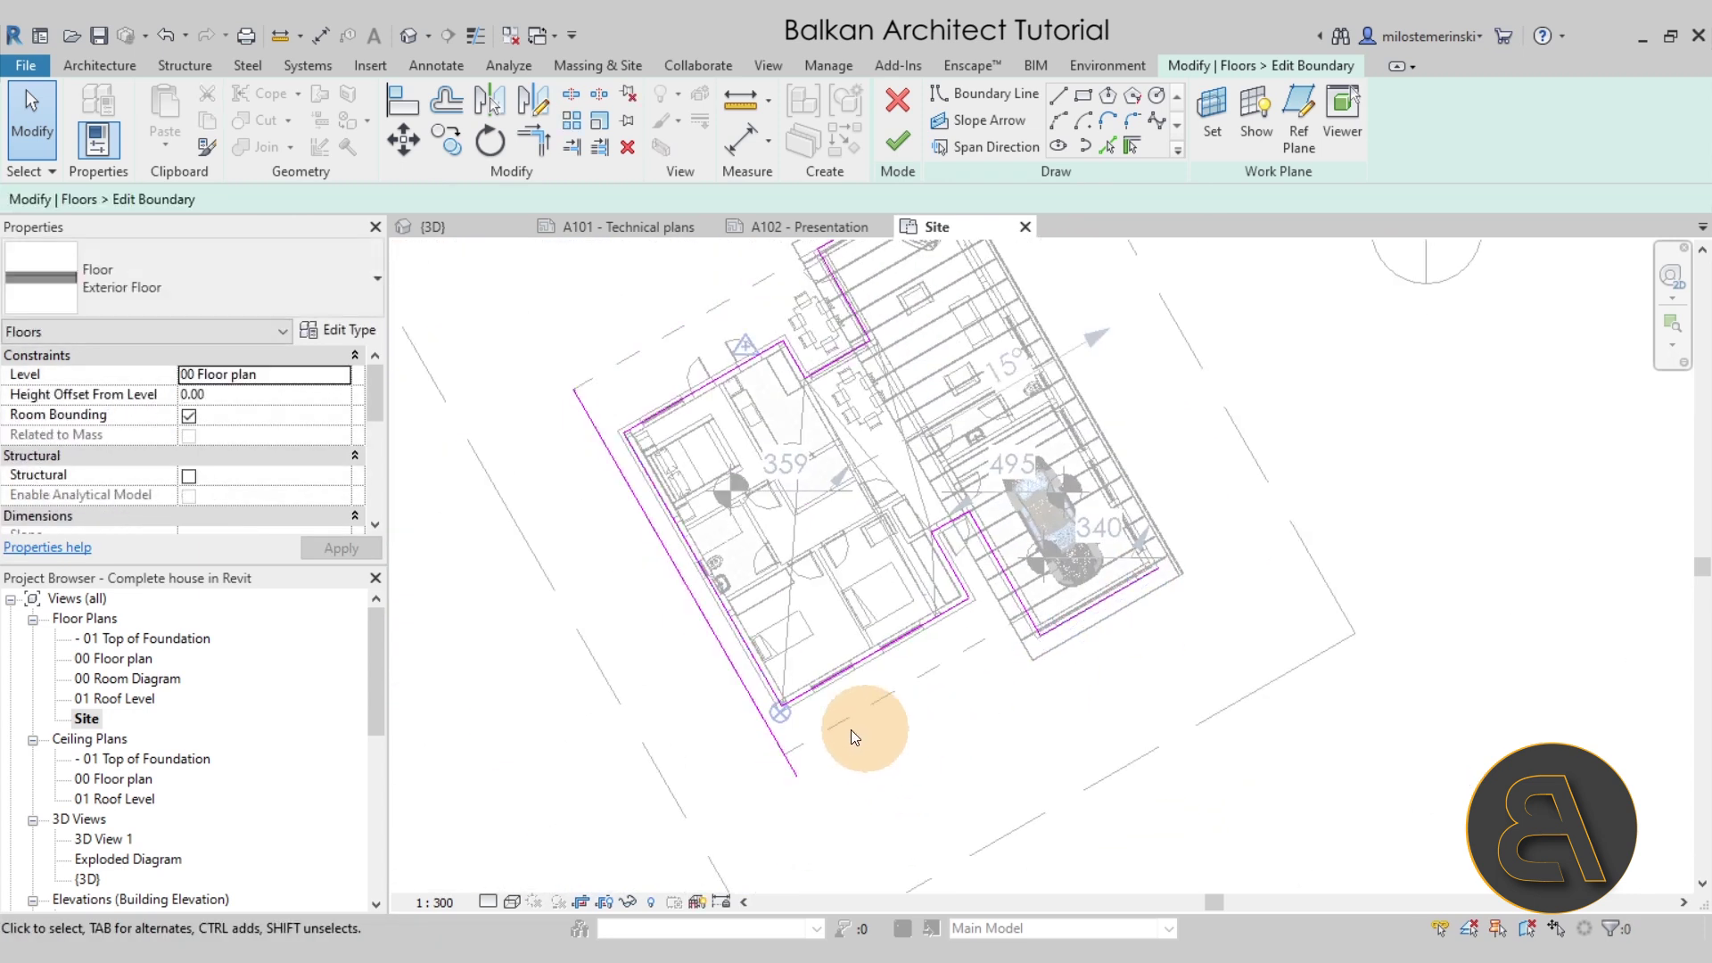
- Trim the boundary sketch lines into clean corners at the bottom and top-right
left_click(1185, 553)
scroll(1215, 553, "up", 2)
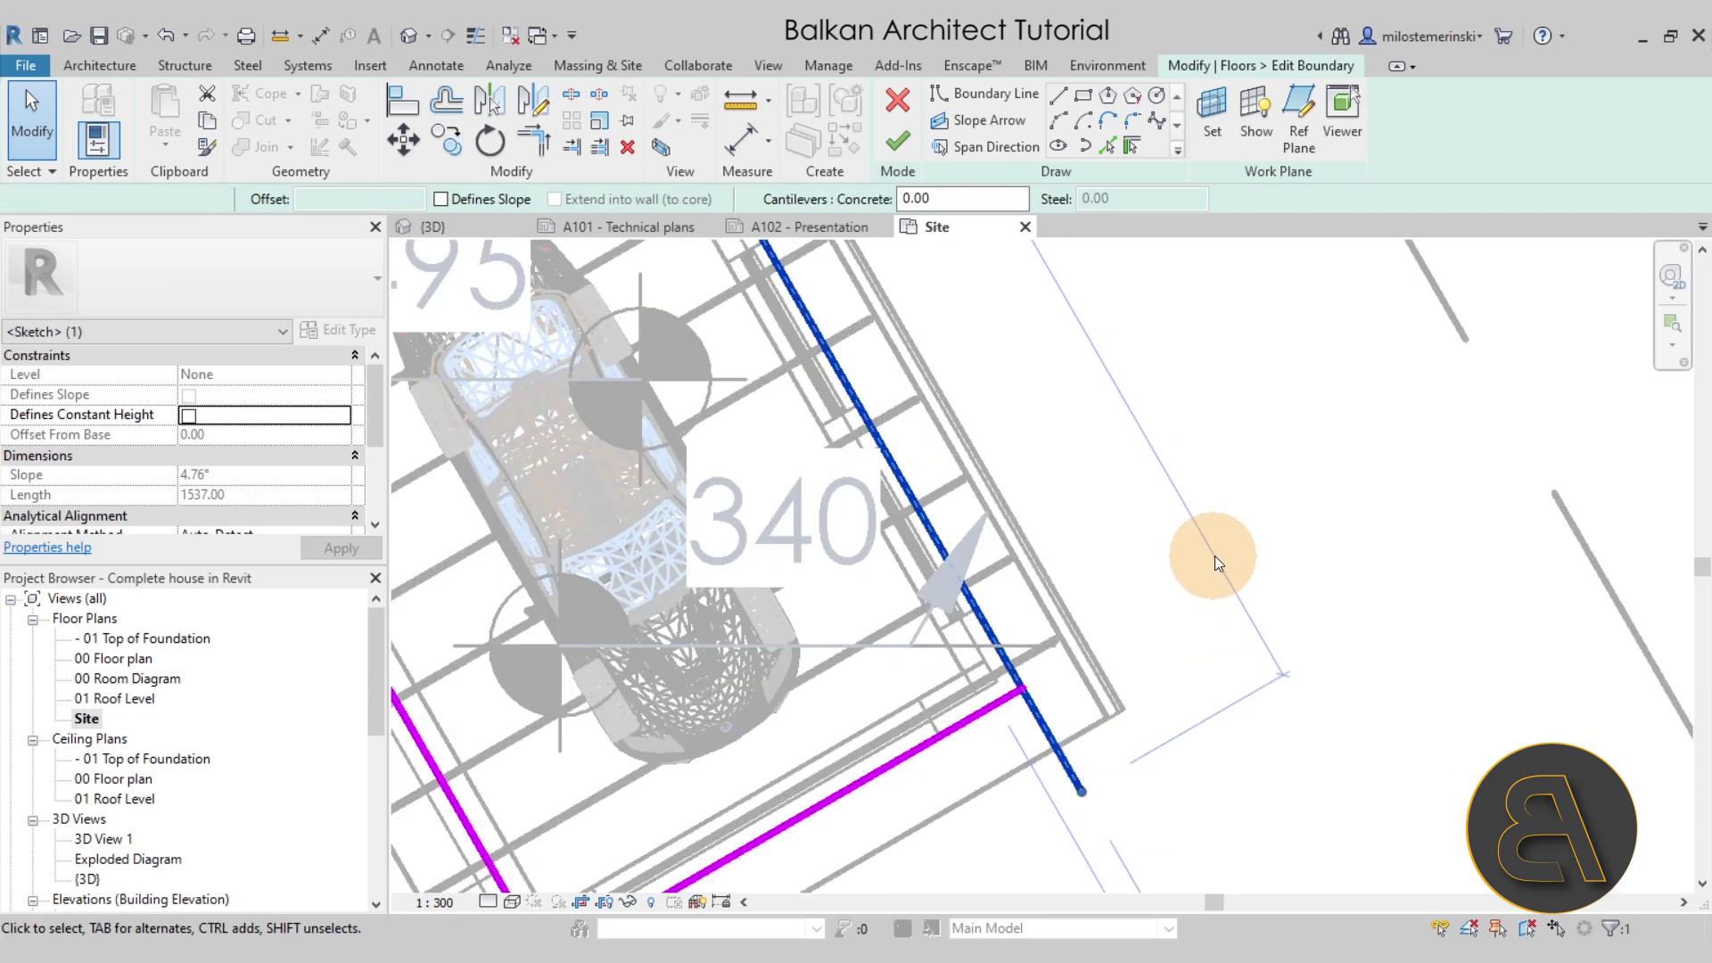
key("Escape")
left_click(533, 140)
left_click(1002, 701)
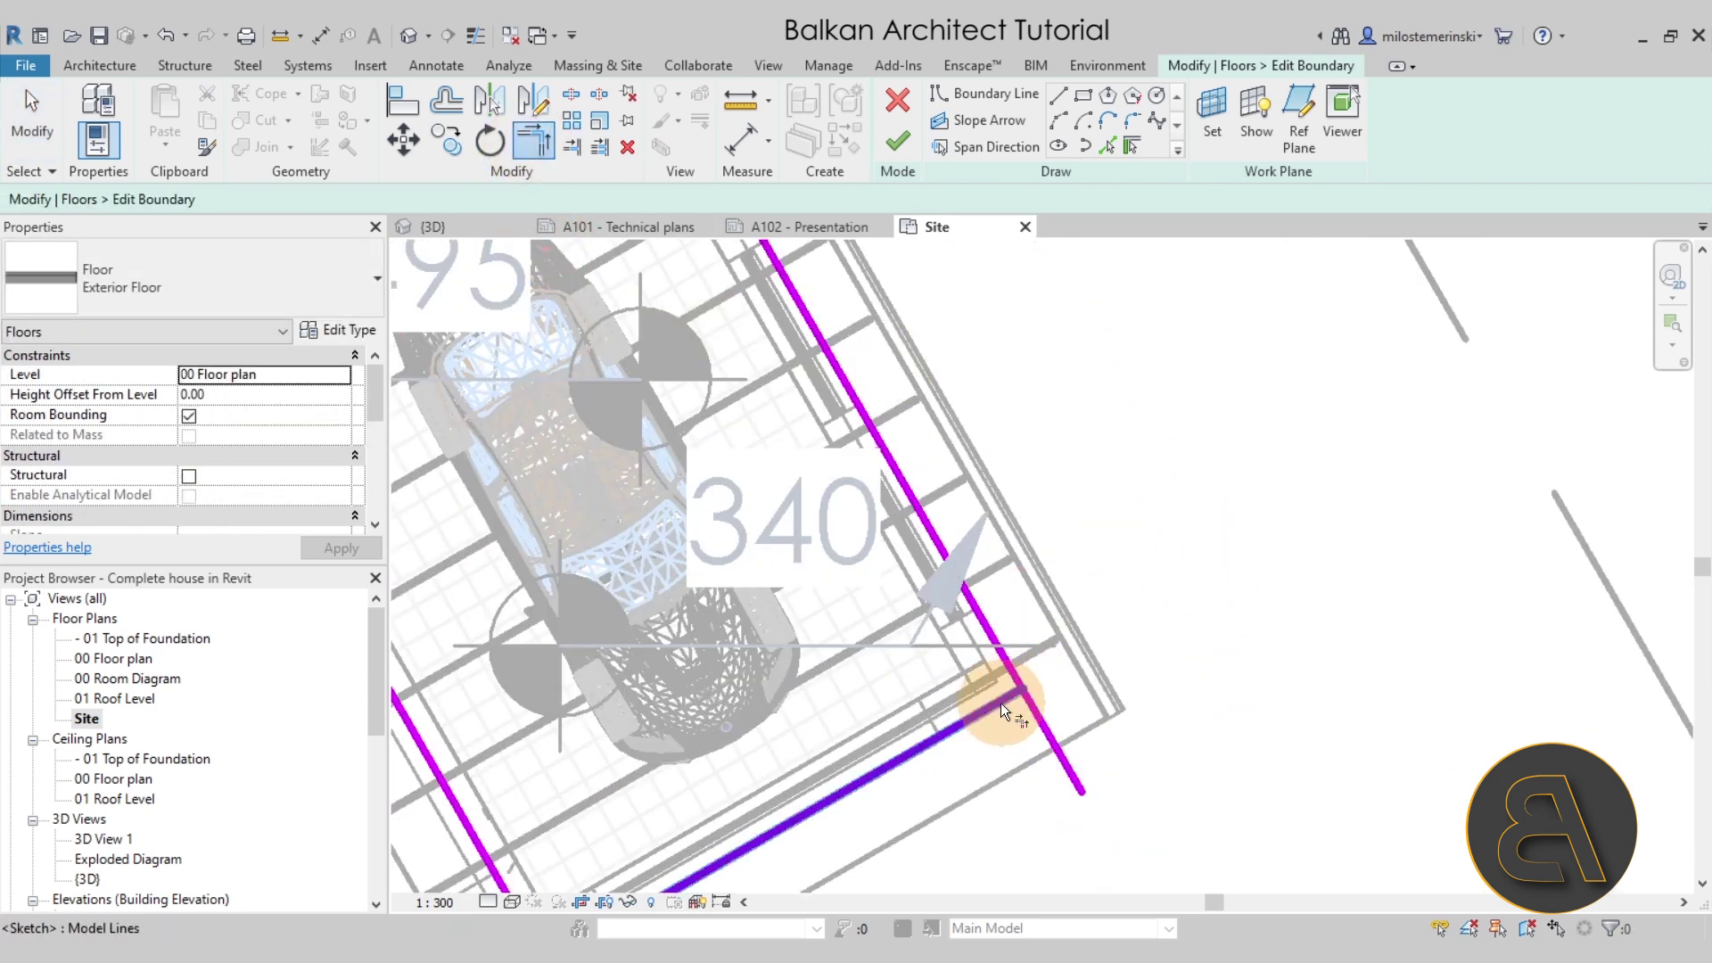
left_click(999, 644)
scroll(1046, 701, "down", 3)
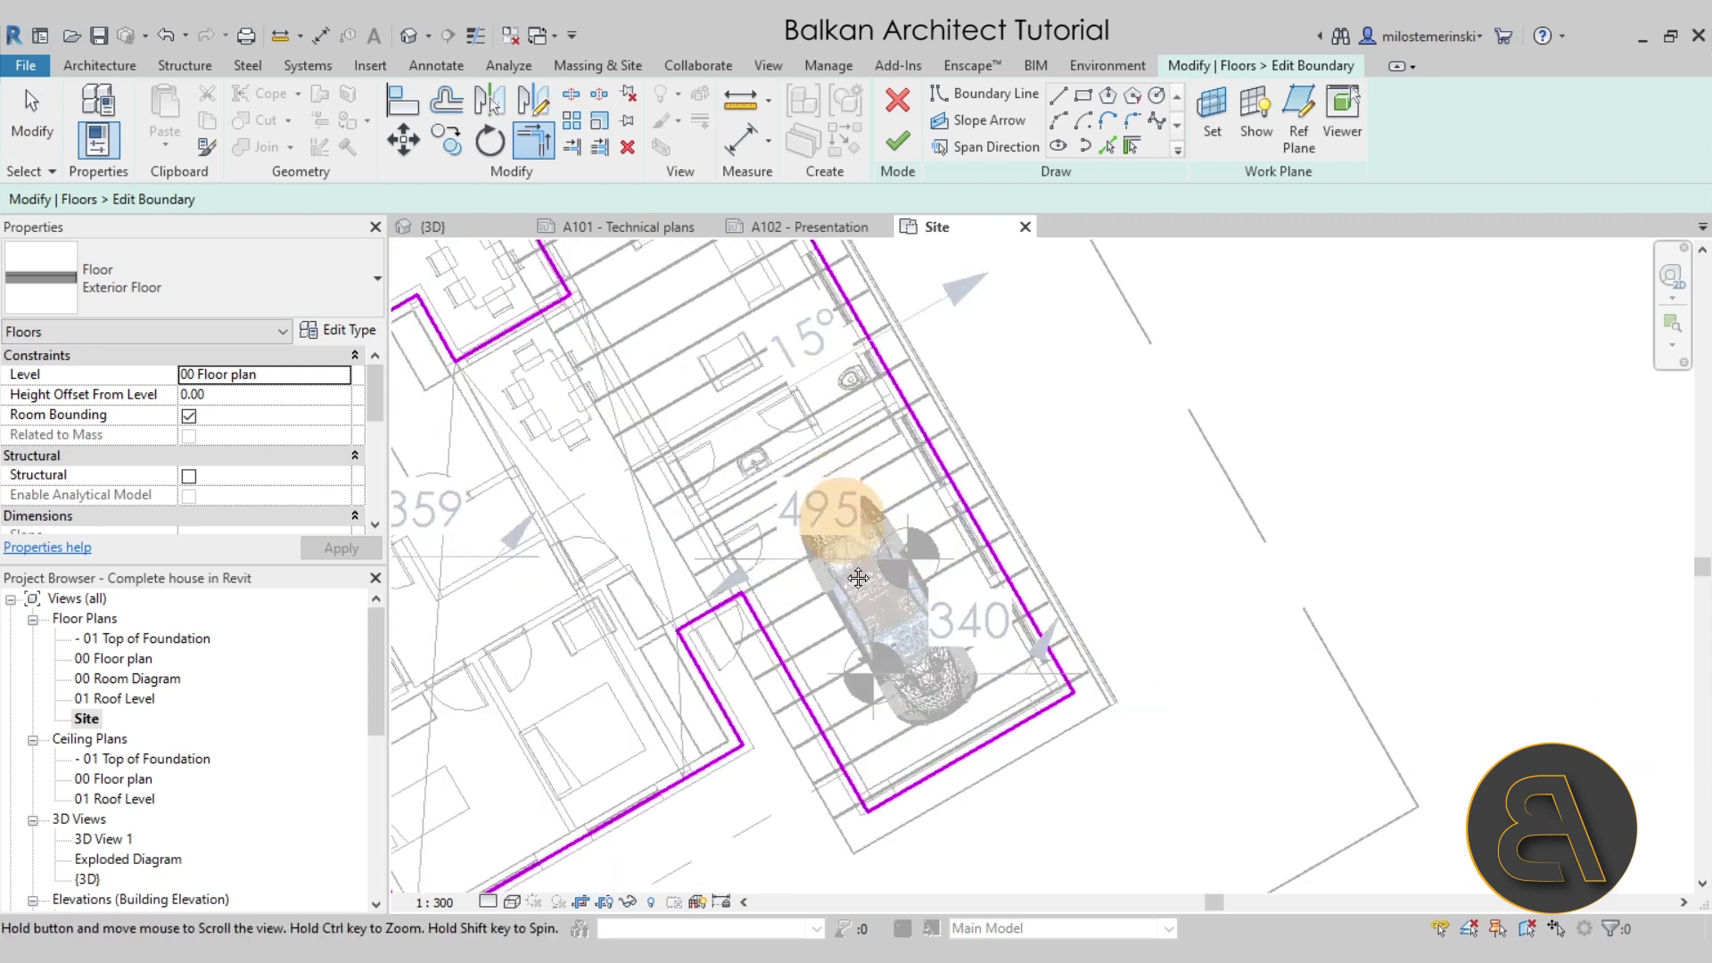
middle_click_drag(842, 496, 861, 473)
left_click(824, 474)
left_click(736, 427)
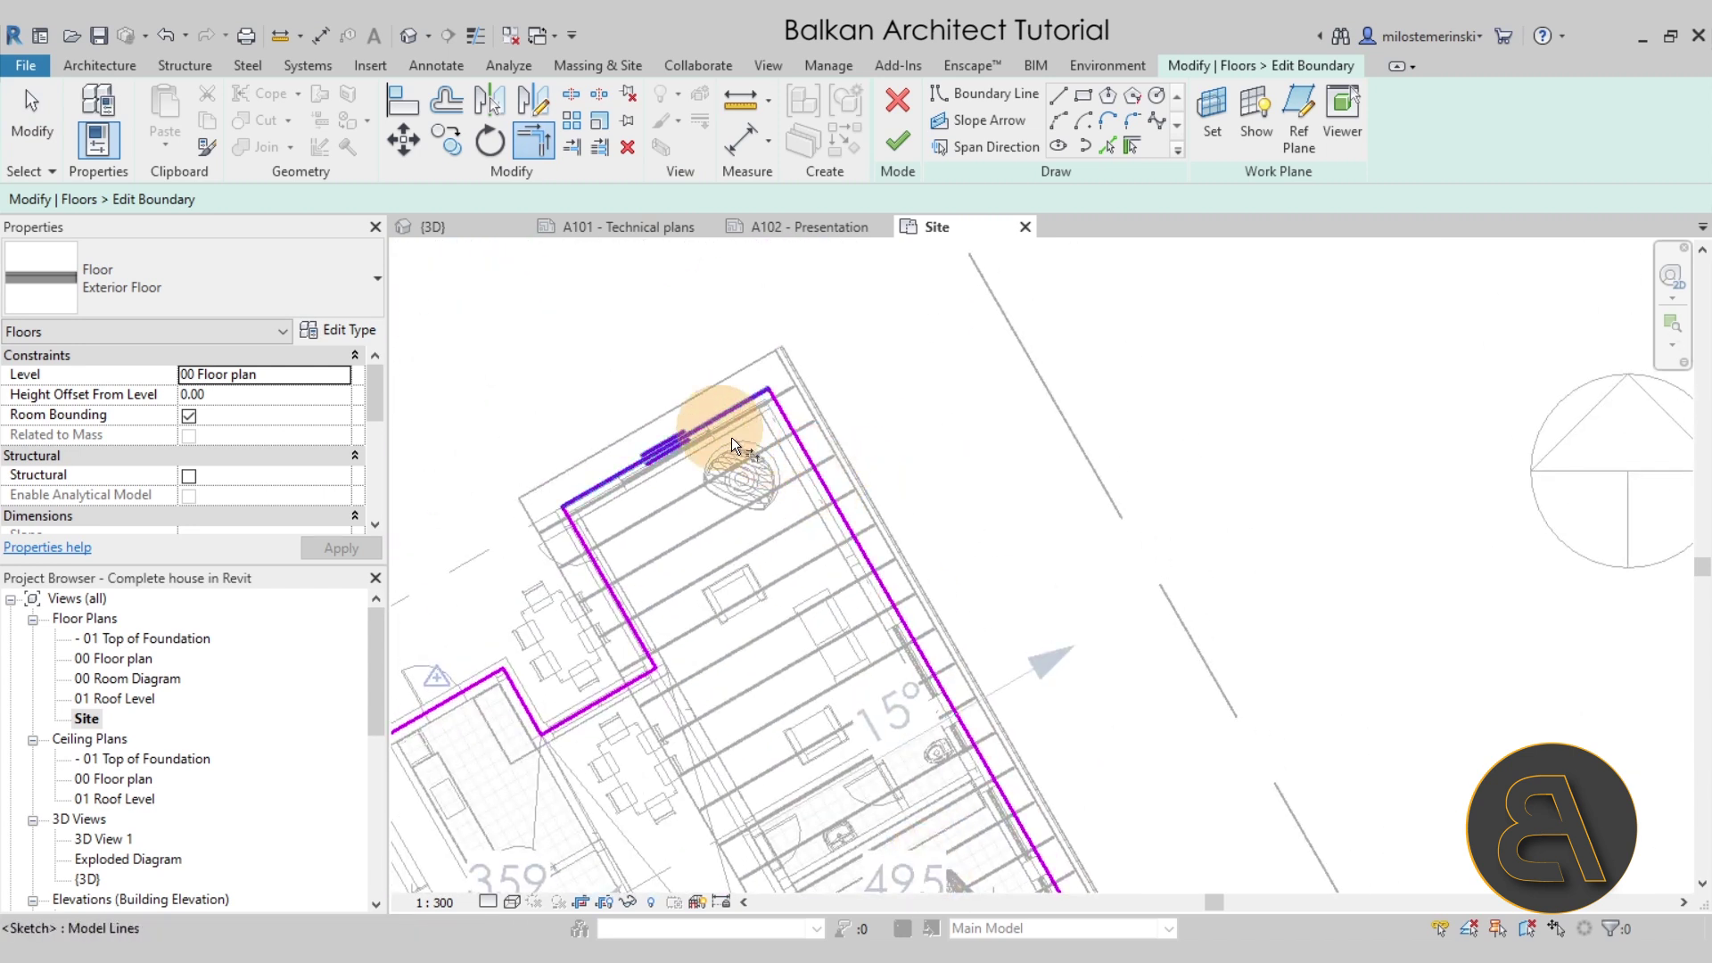
scroll(990, 361, "down", 3)
middle_click_drag(931, 428, 936, 407)
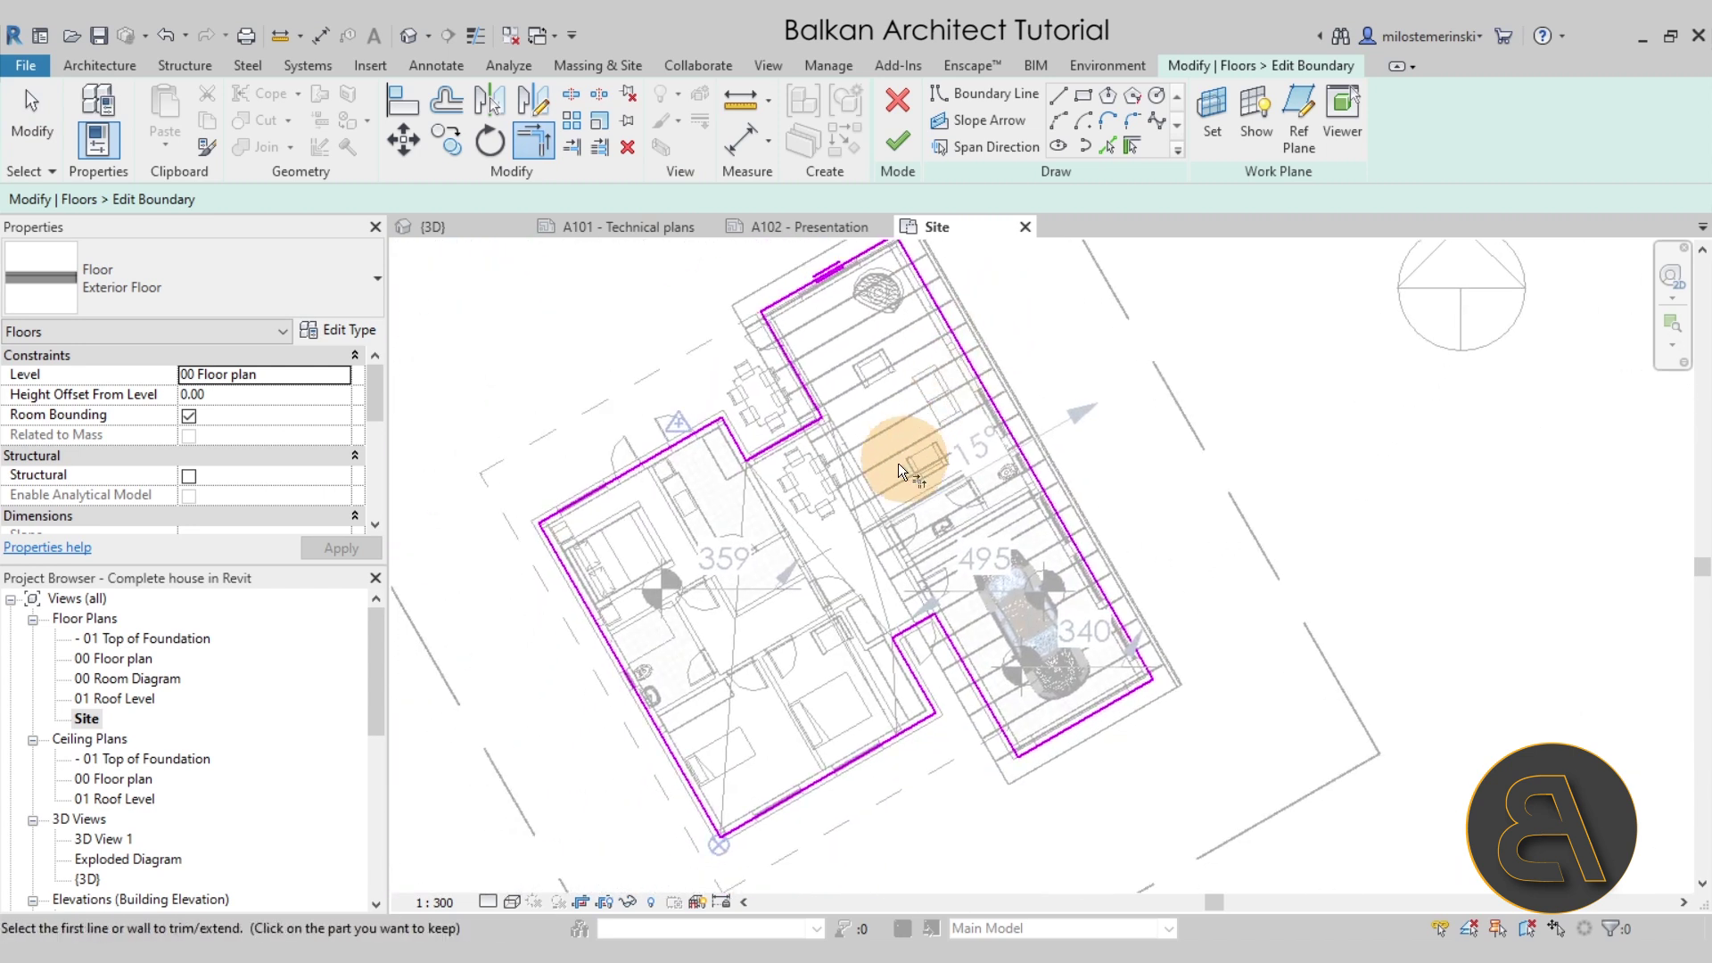
scroll(1003, 486, "down", 4)
middle_click_drag(1003, 480, 893, 486)
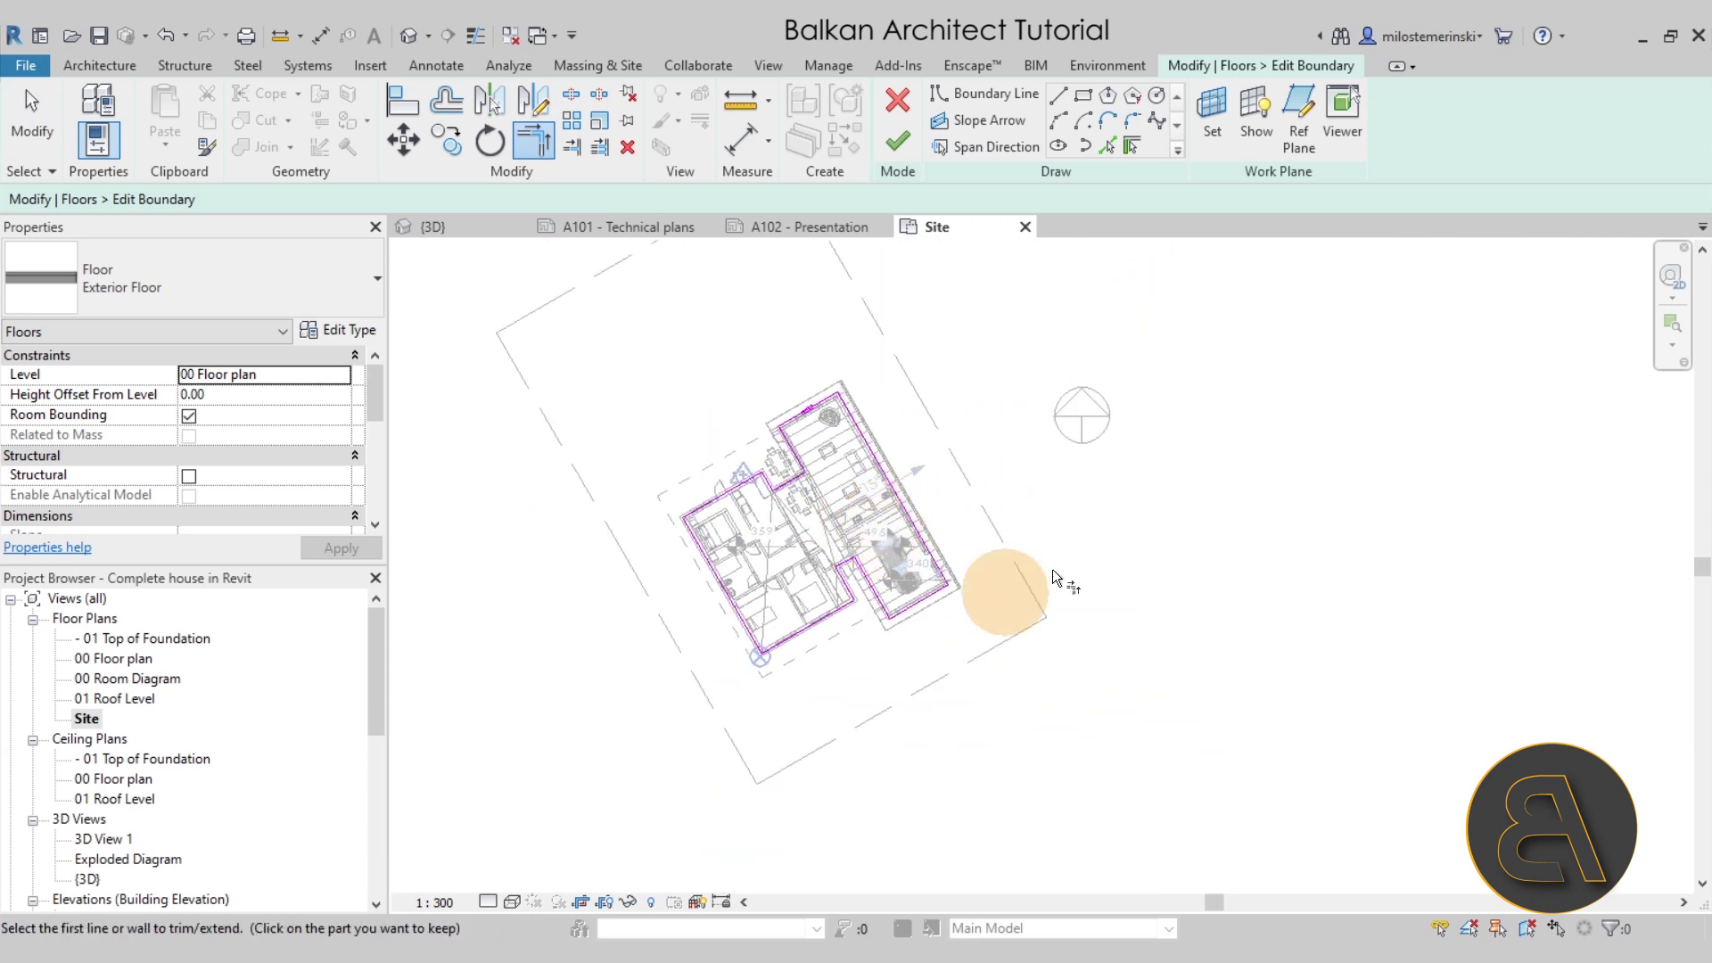
- Draw a rectangular boundary around the house and finish the sketch without attaching walls
left_click(1093, 105)
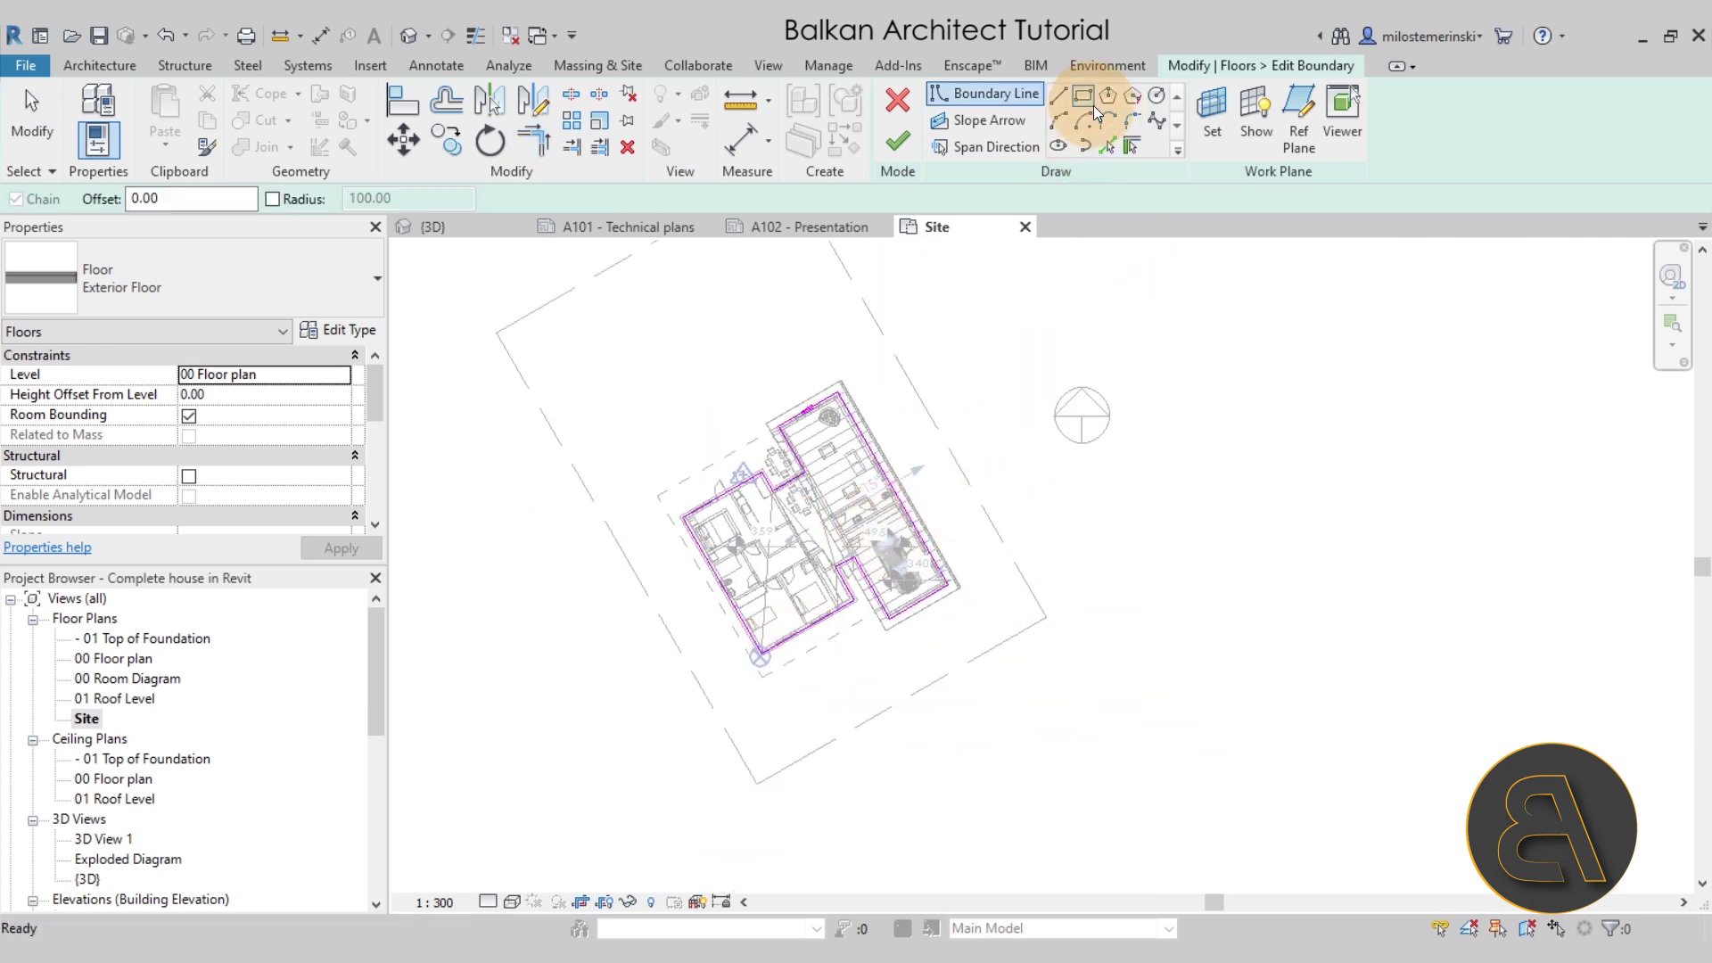
scroll(929, 401, "down", 3)
mouse_move(929, 401)
middle_mouse_down()
mouse_move(902, 500)
mouse_move(814, 500)
middle_mouse_up()
scroll(814, 500, "down", 2)
left_click(504, 360)
left_click(1150, 873)
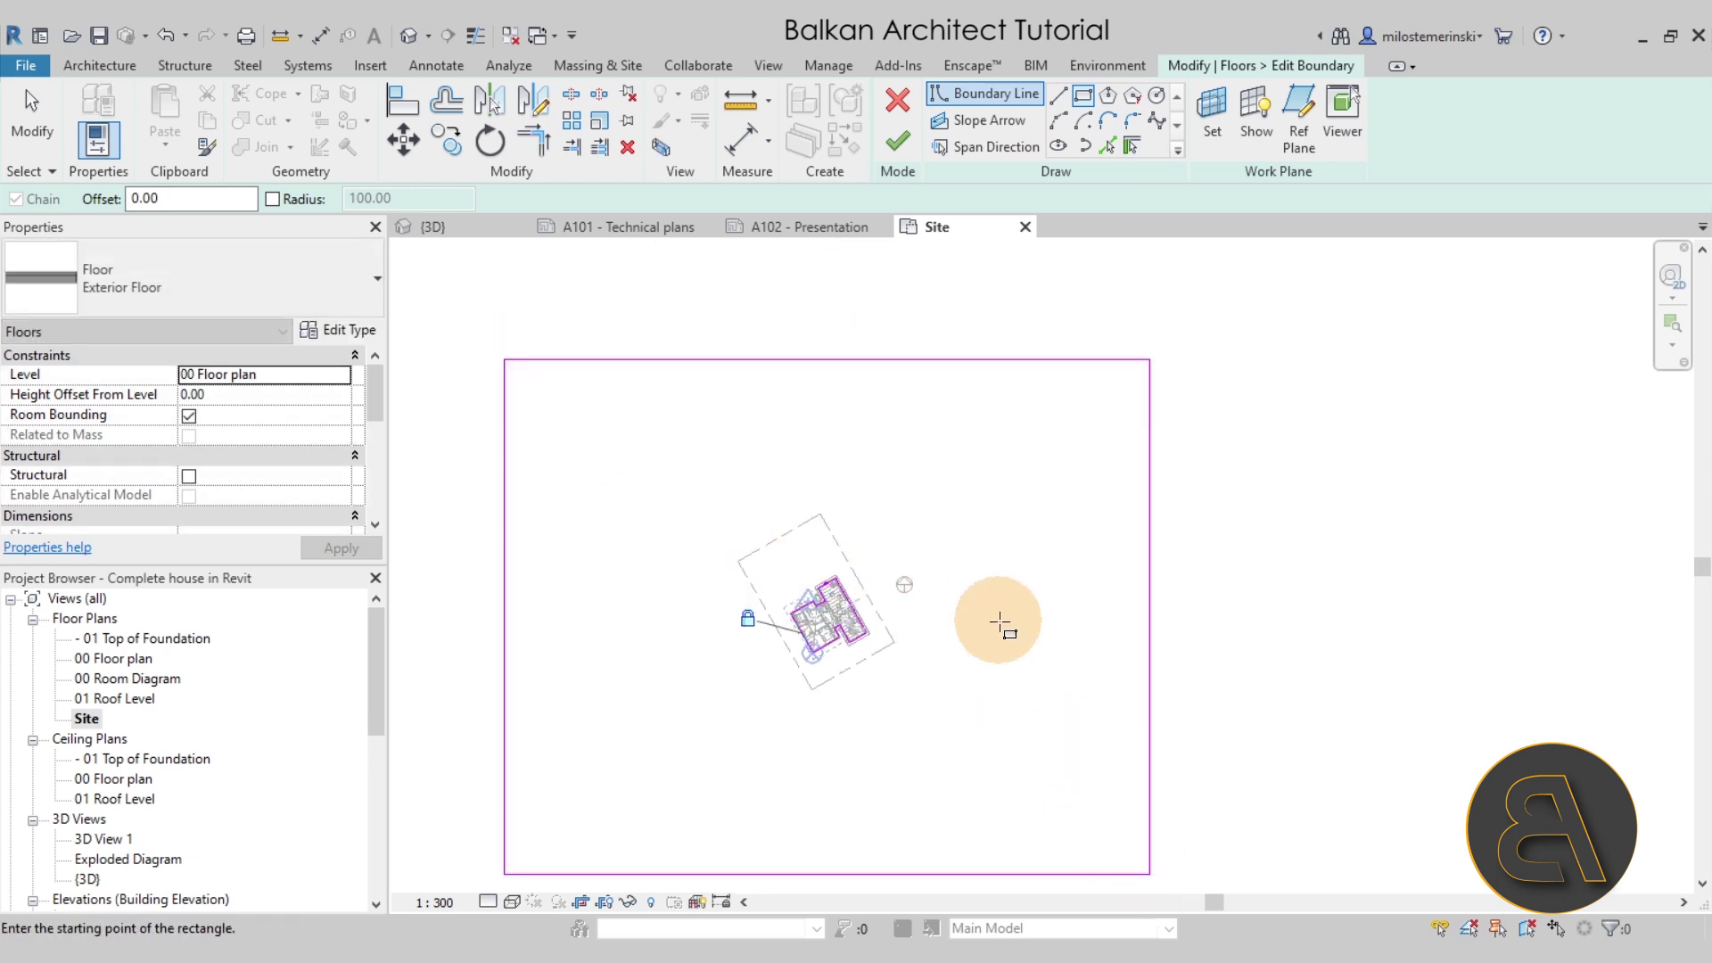
left_click(911, 148)
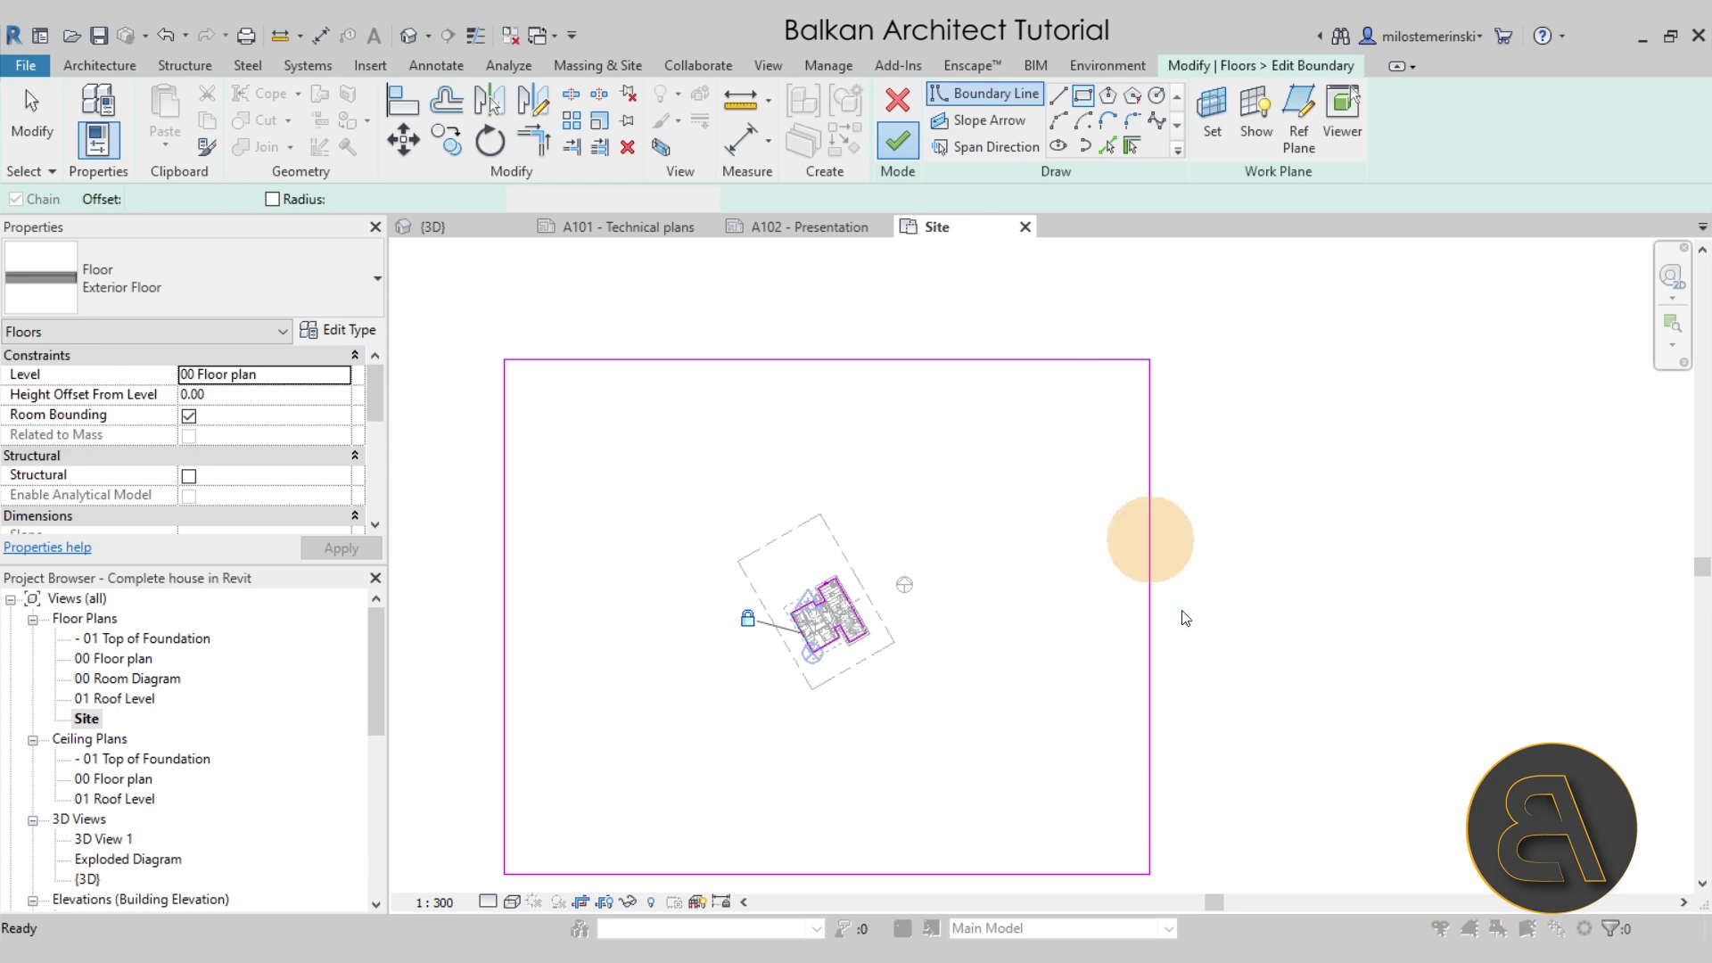
left_click(1023, 505)
scroll(871, 382, "down", 5)
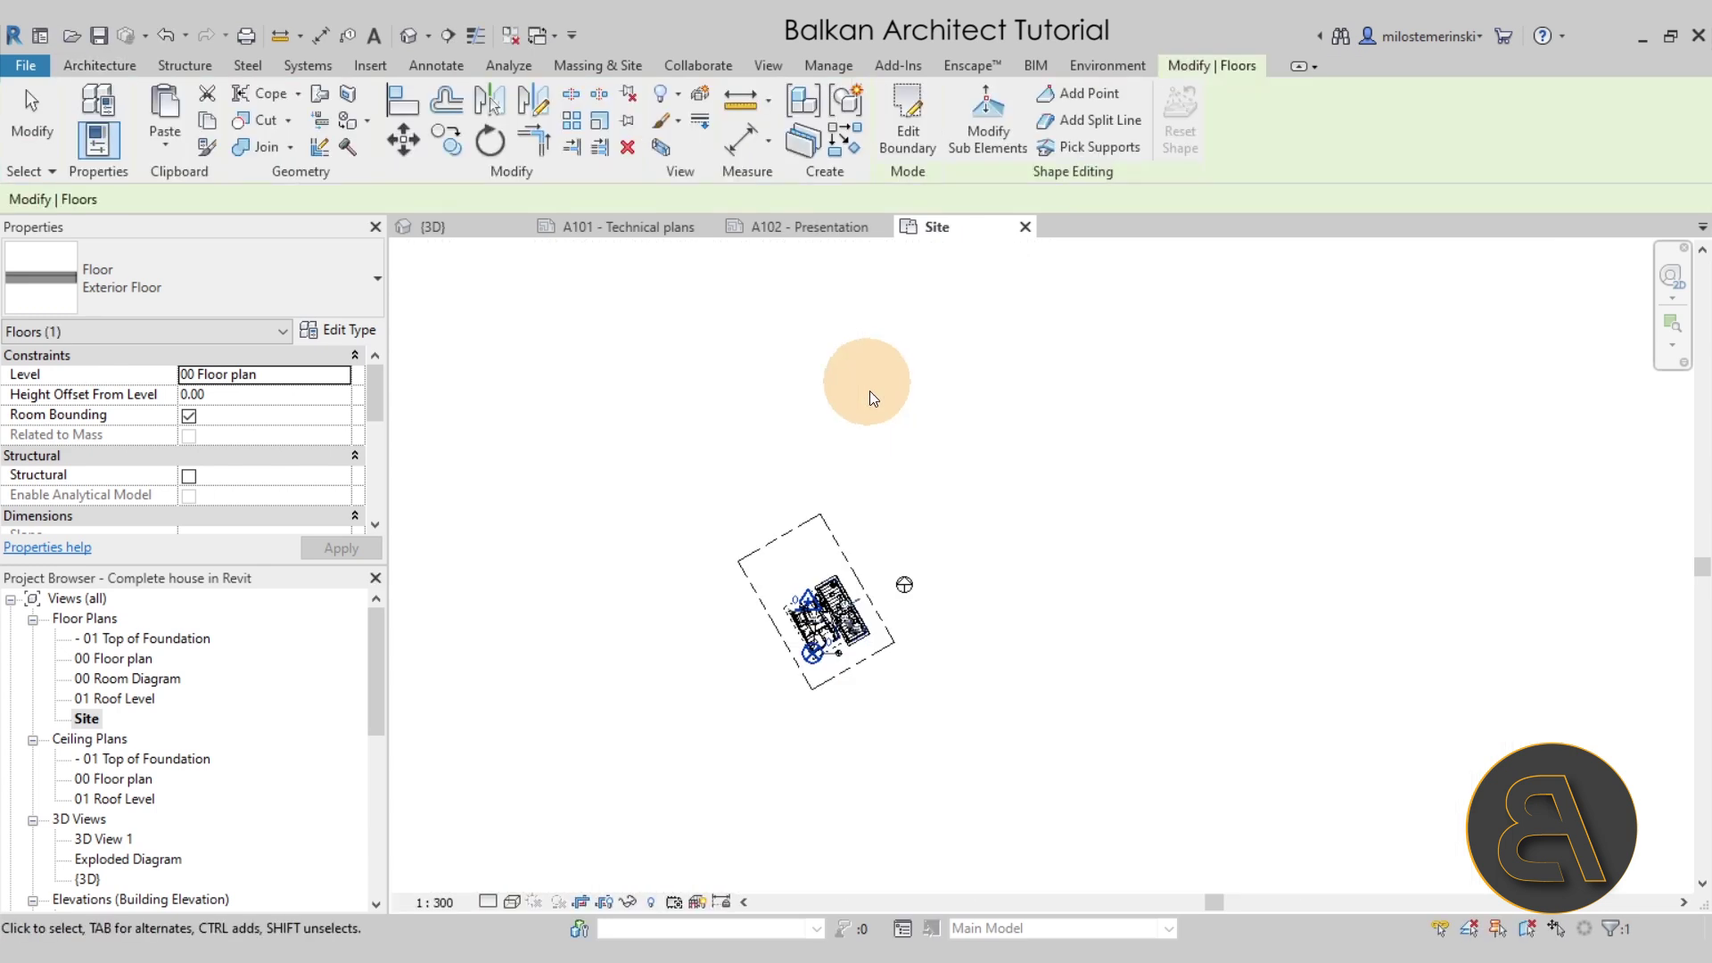
left_click(429, 228)
scroll(1091, 488, "down", 5)
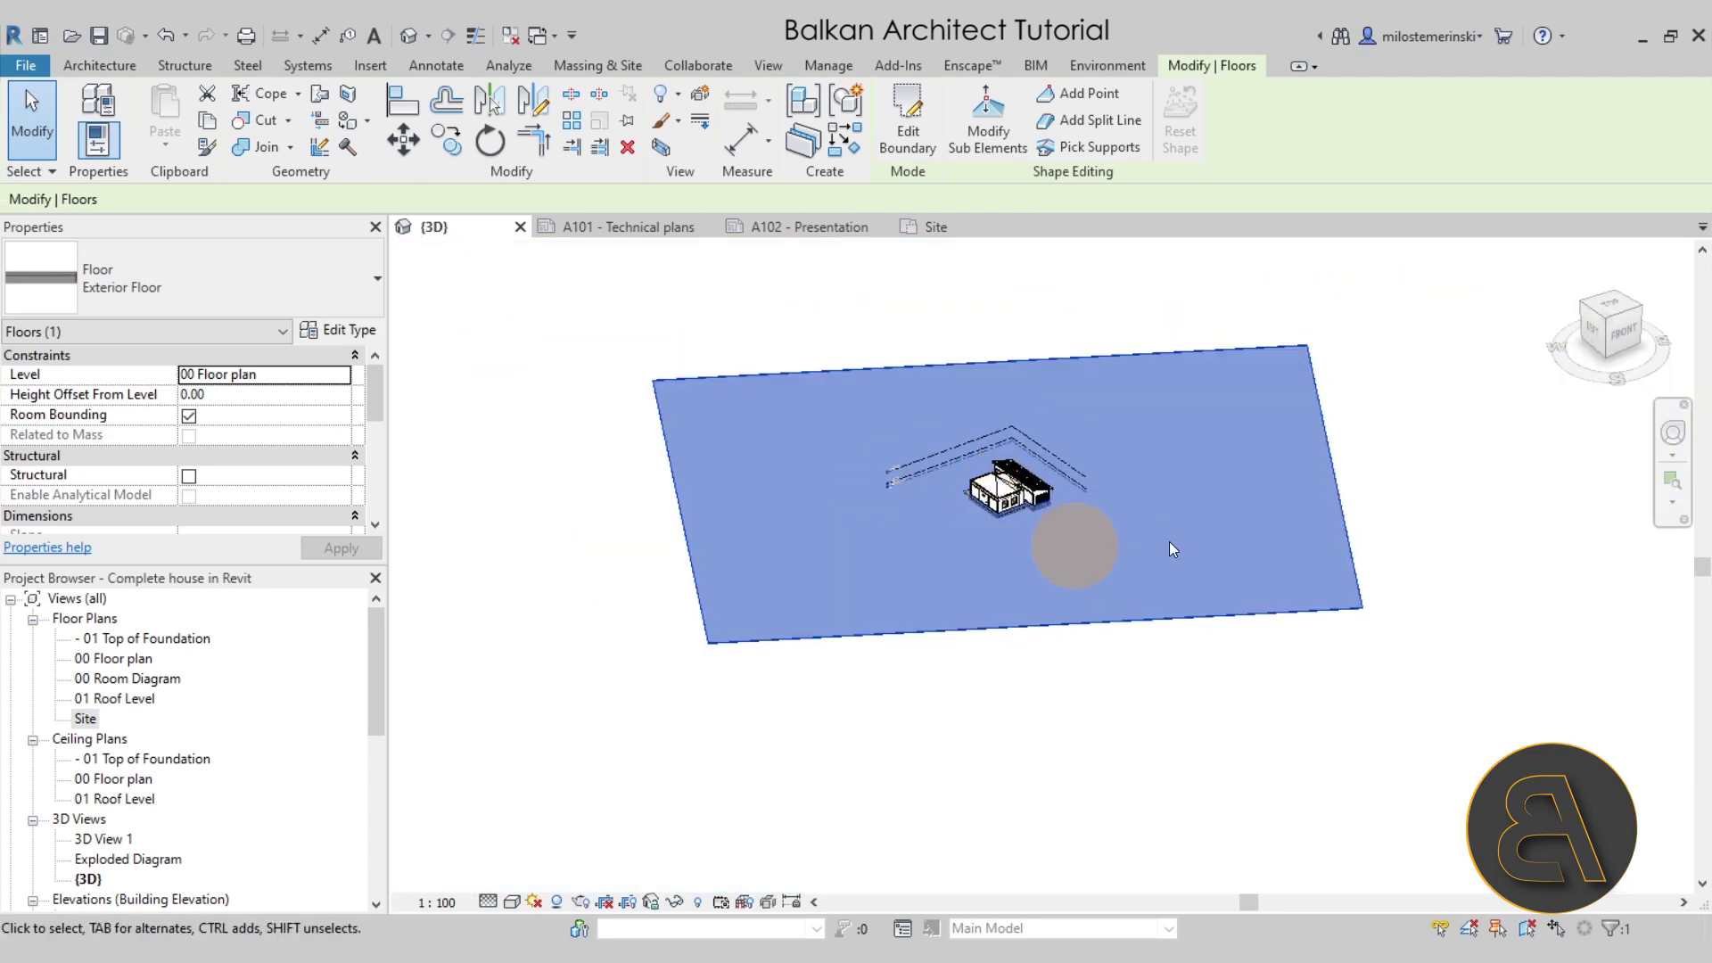
key("Escape")
scroll(1022, 576, "up", 4)
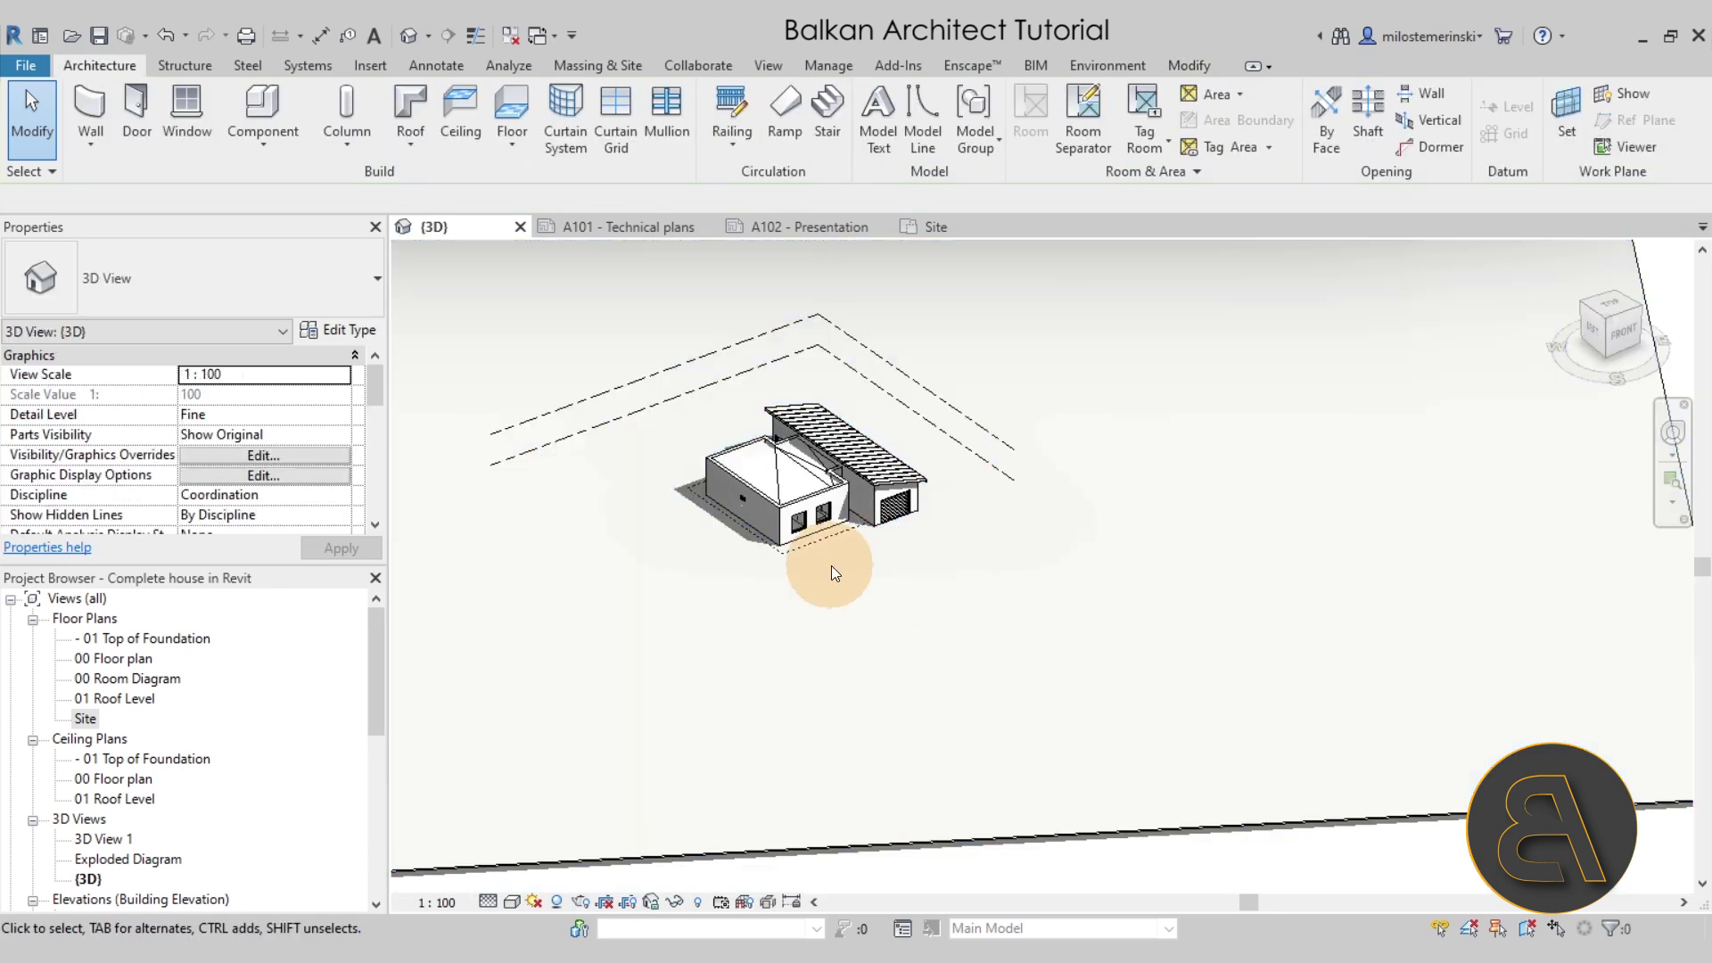
scroll(838, 548, "up", 5)
scroll(678, 481, "up", 3)
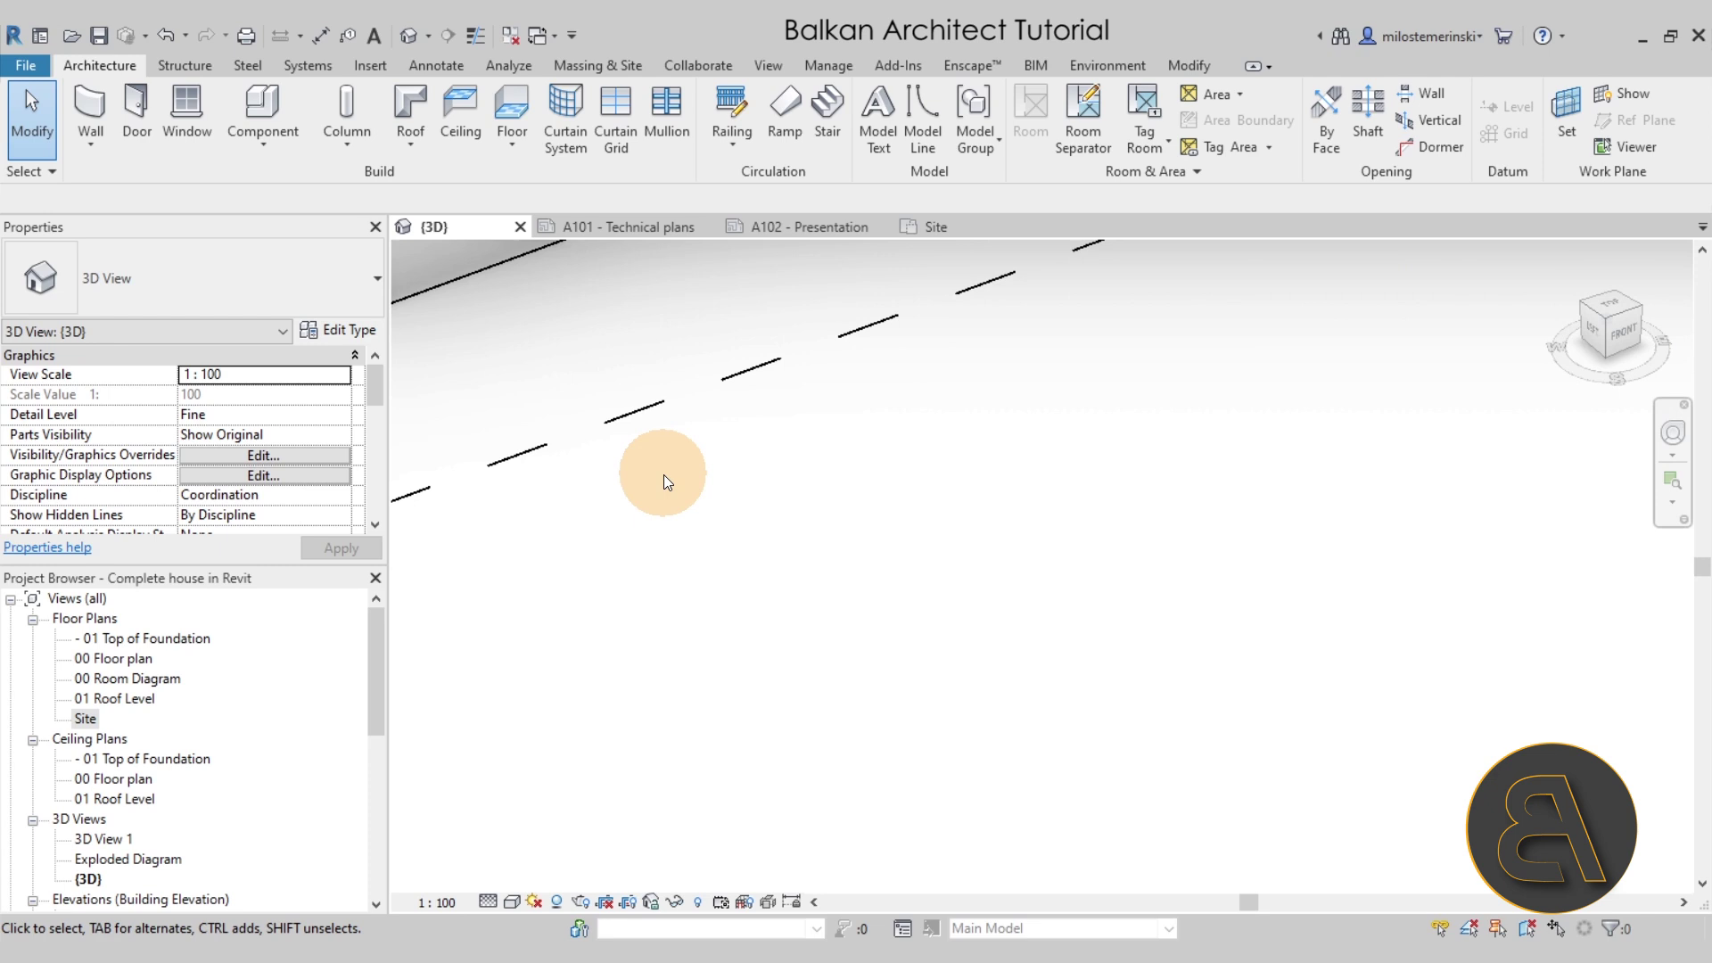
scroll(904, 482, "down", 7)
scroll(904, 474, "down", 4)
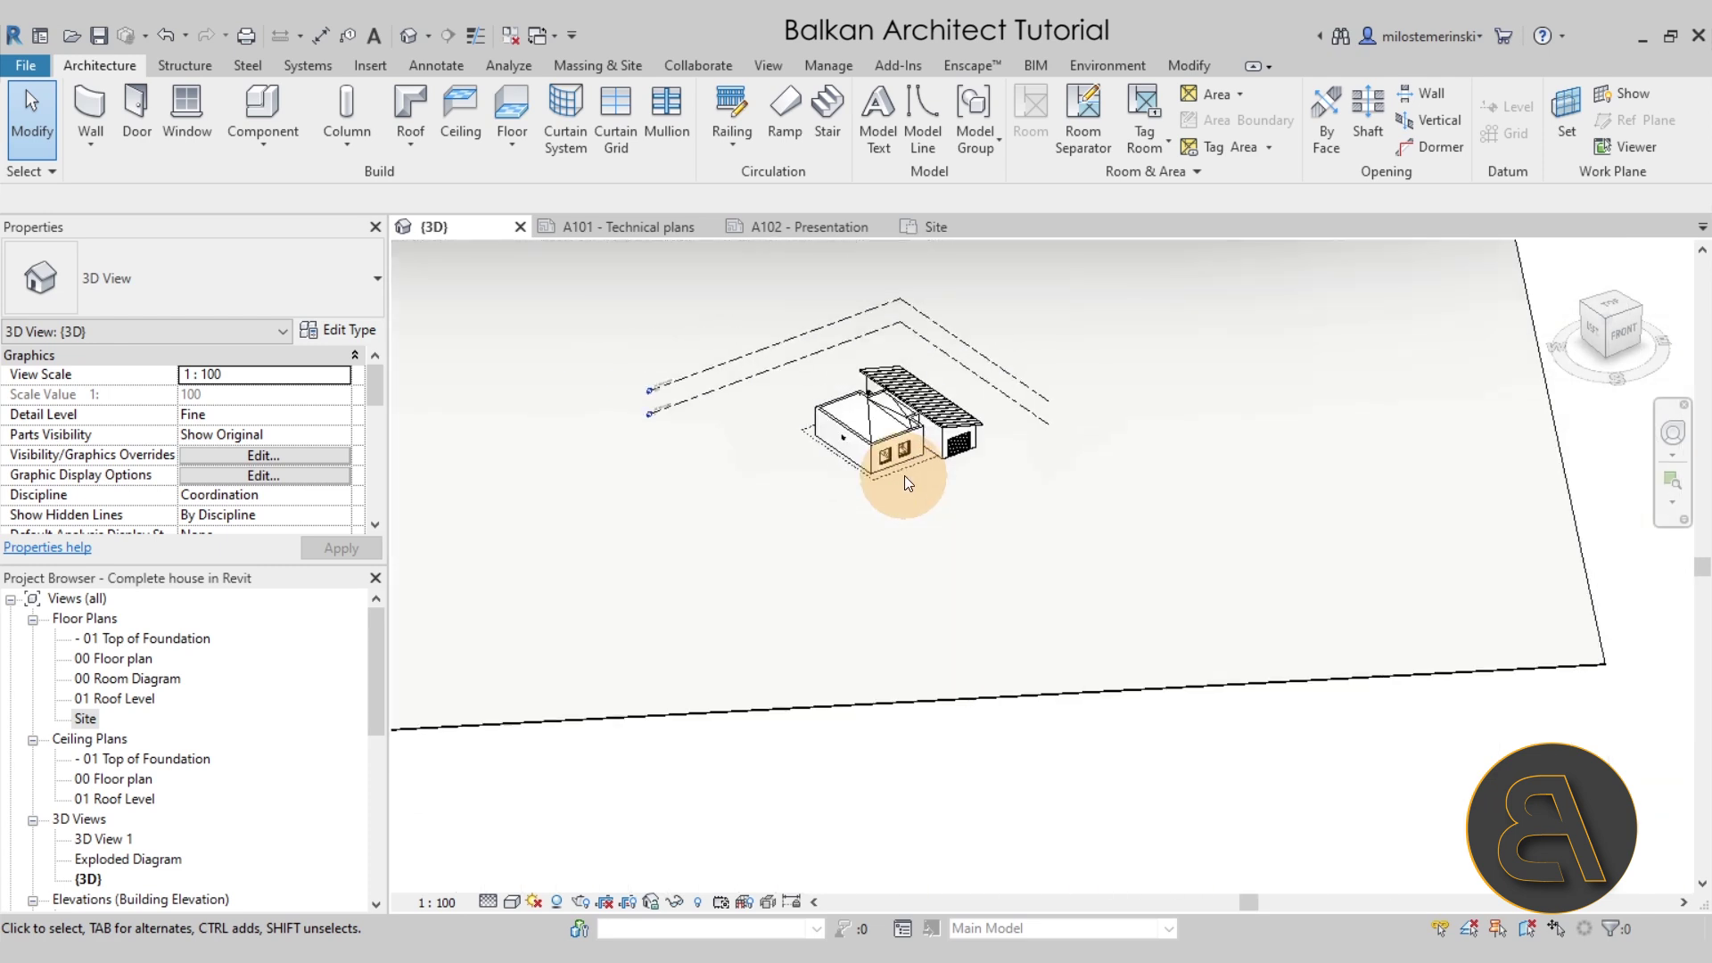
left_click(907, 667)
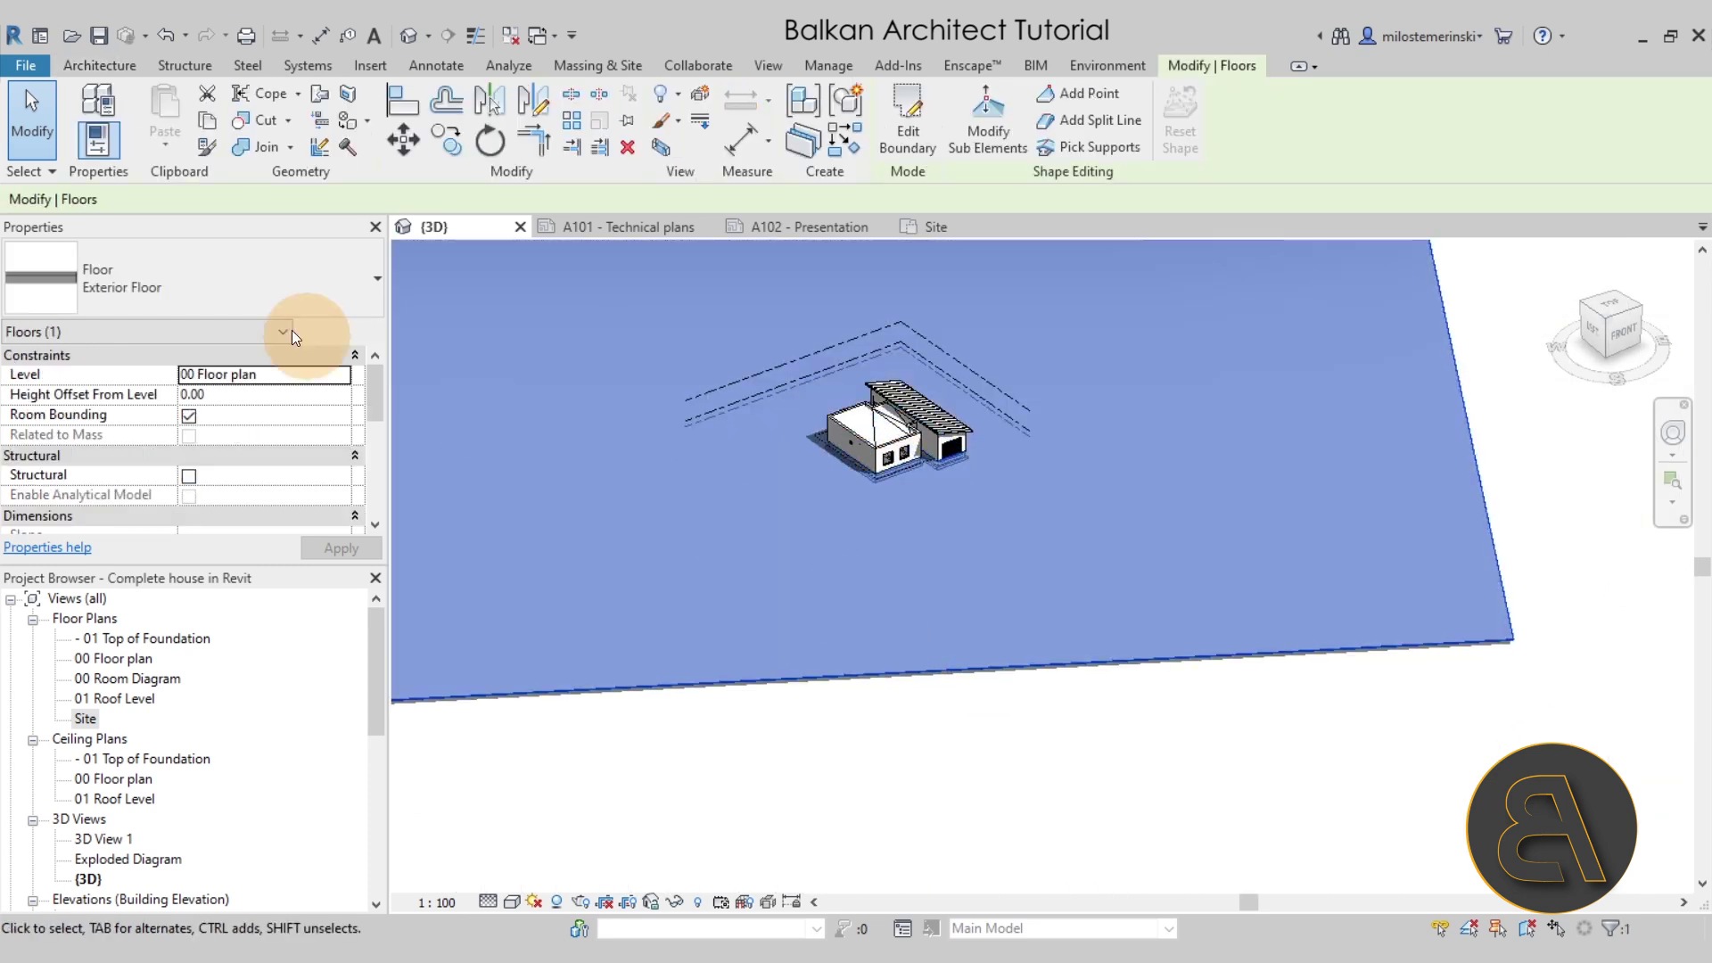
left_click(189, 285)
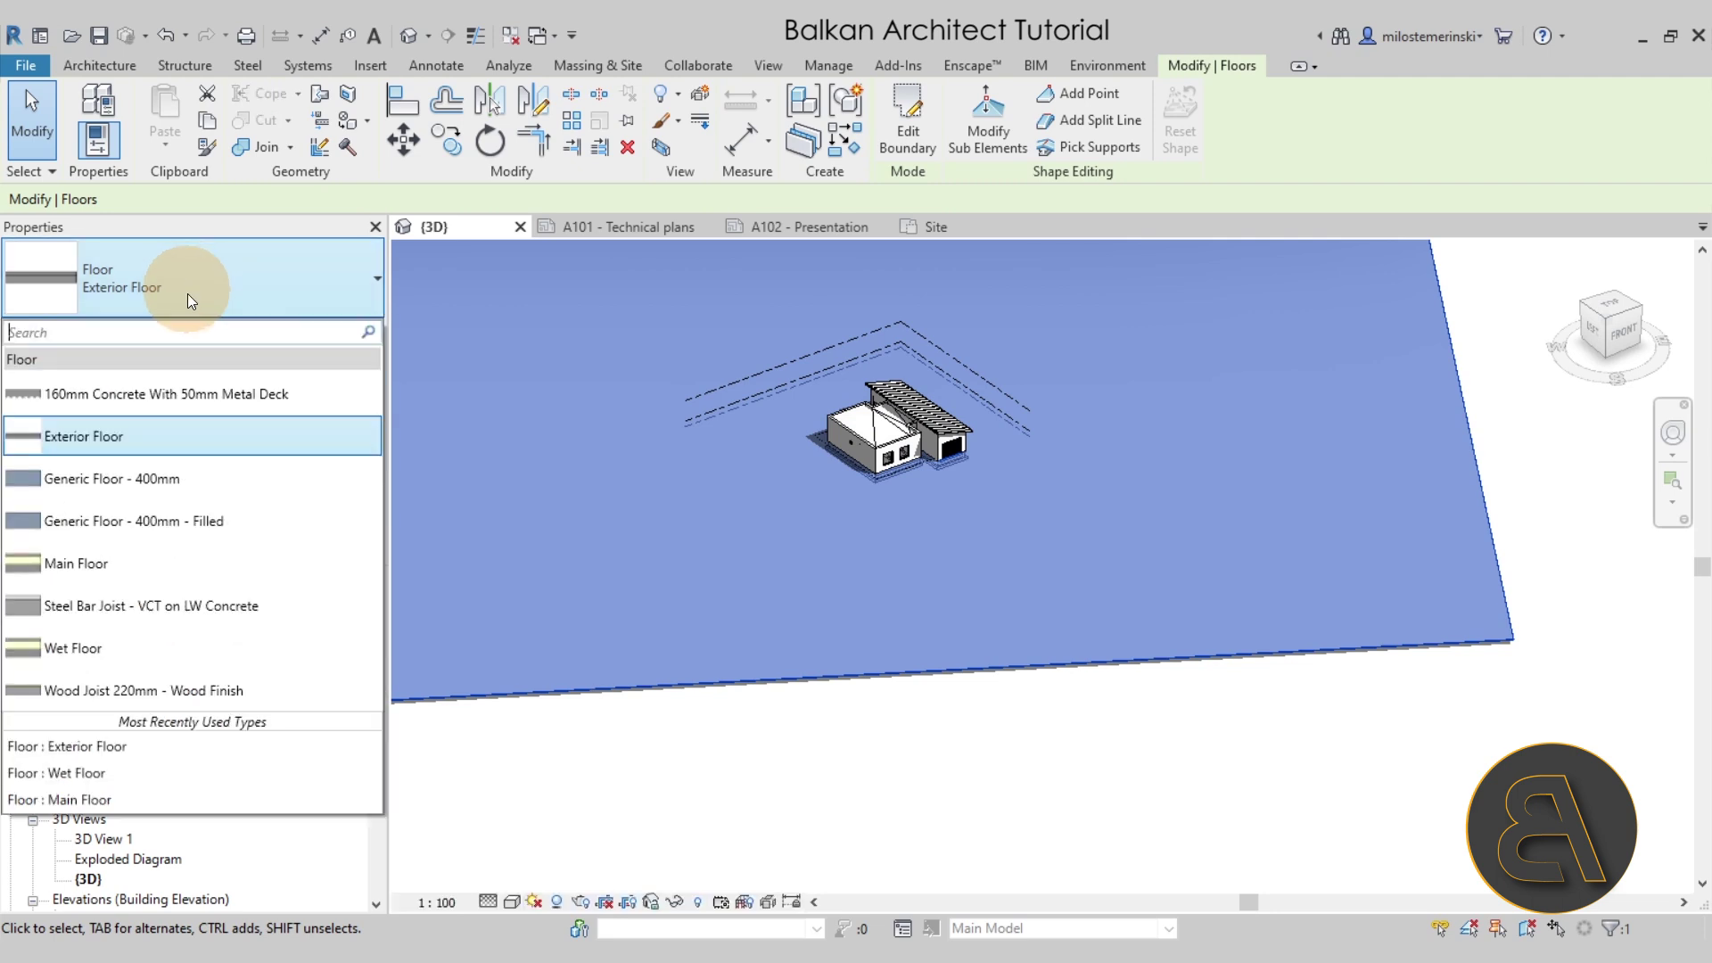
left_click(107, 481)
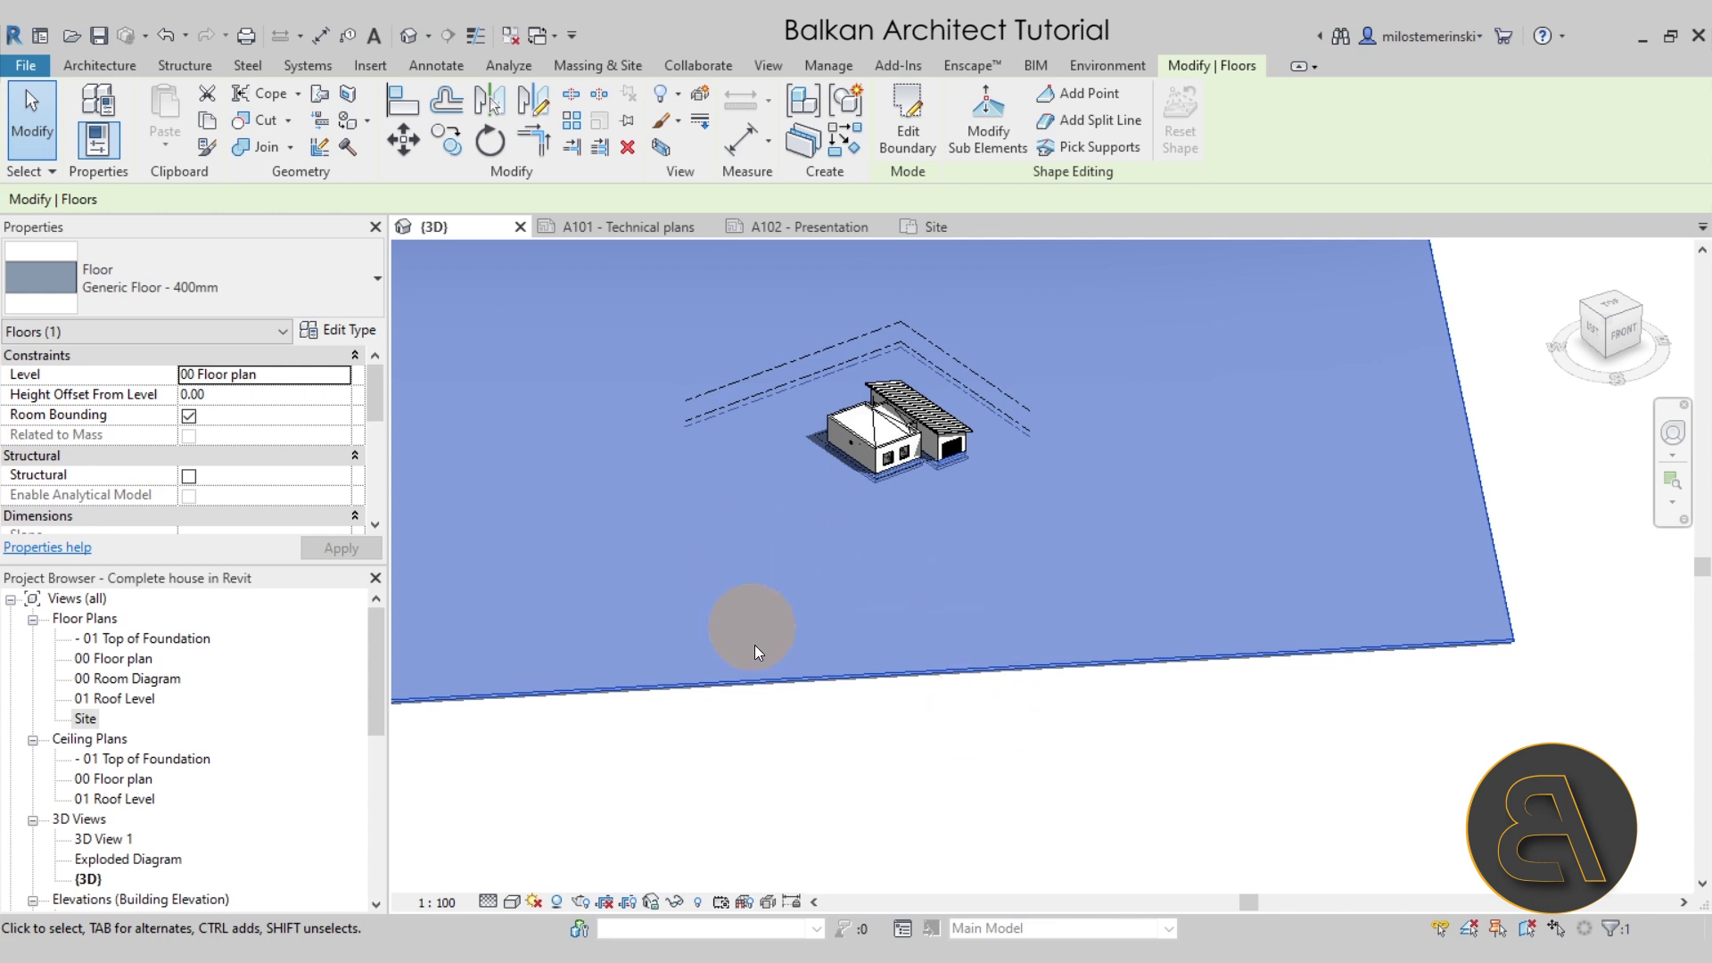
- Open the floor type's structure and browse materials for the structure layer, searching 'de'
left_click(355, 335)
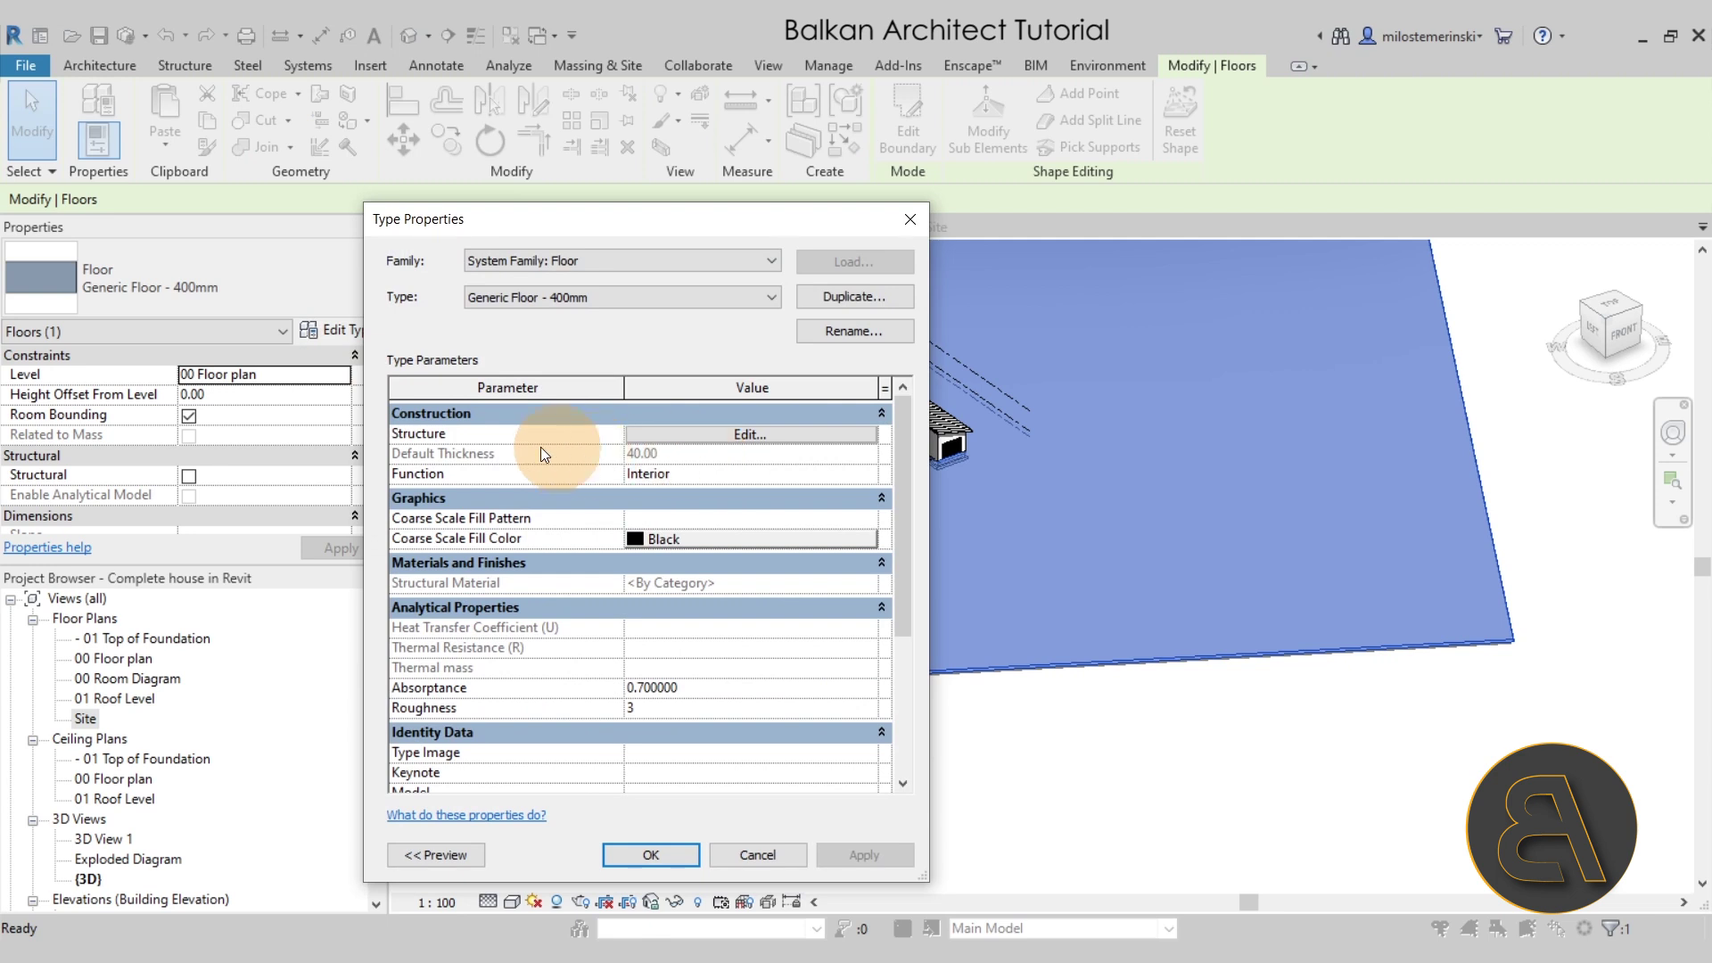
left_click(683, 436)
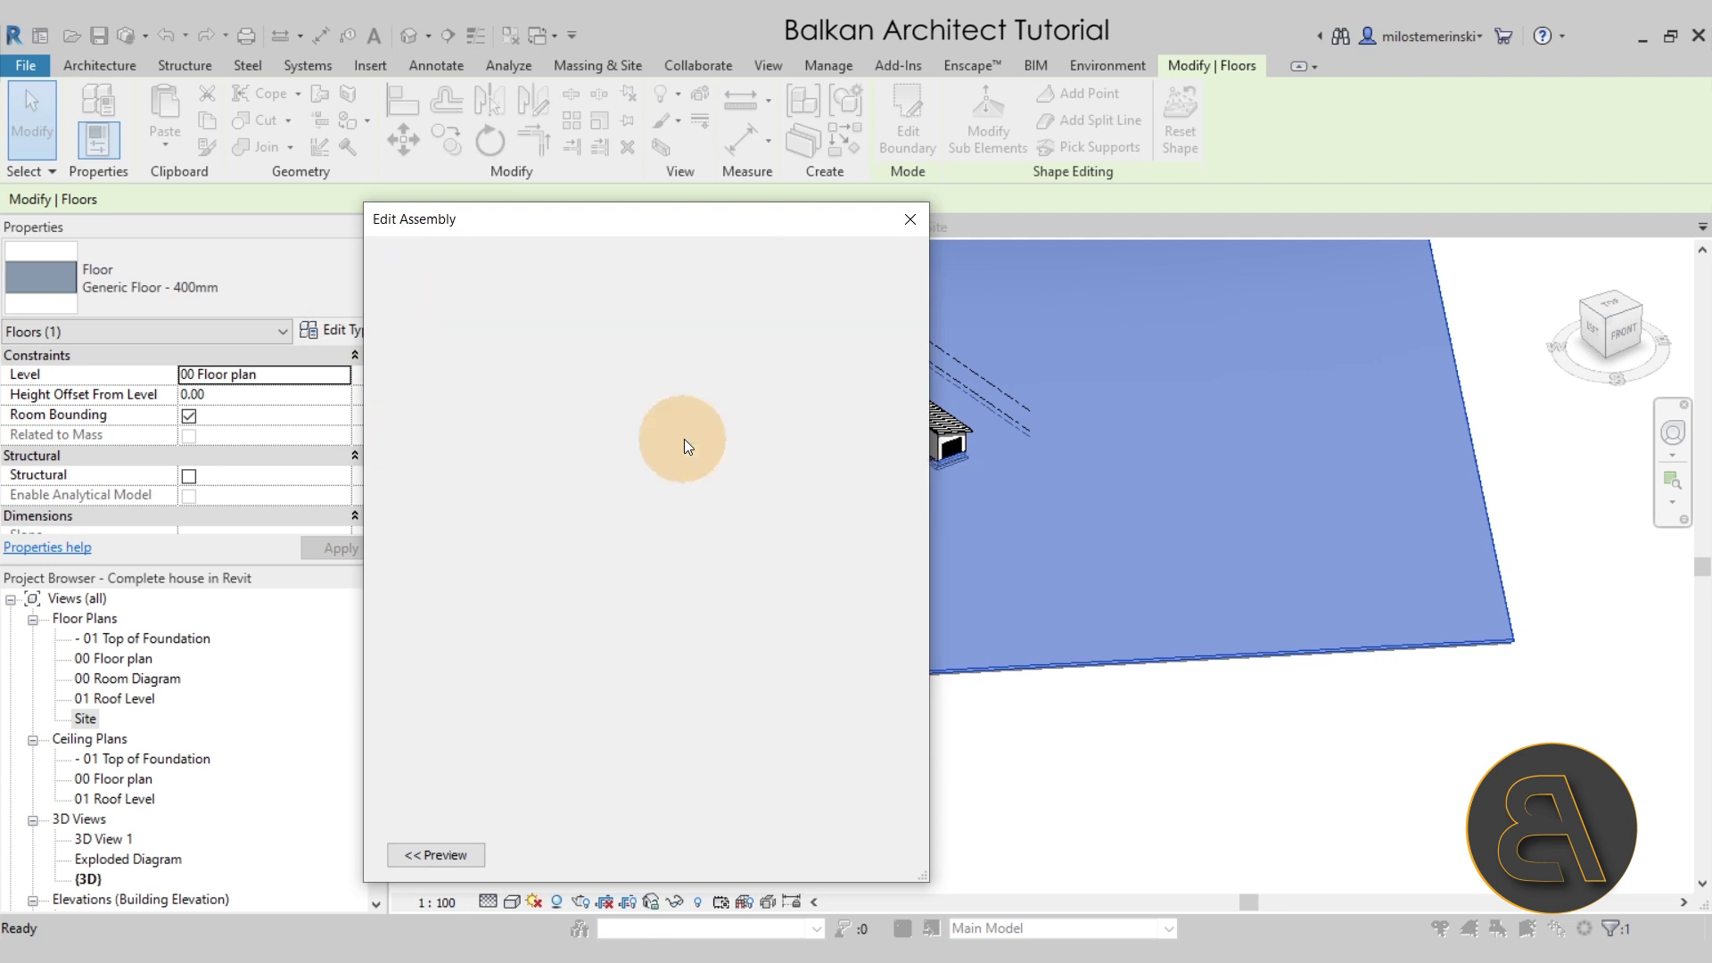
left_click(576, 448)
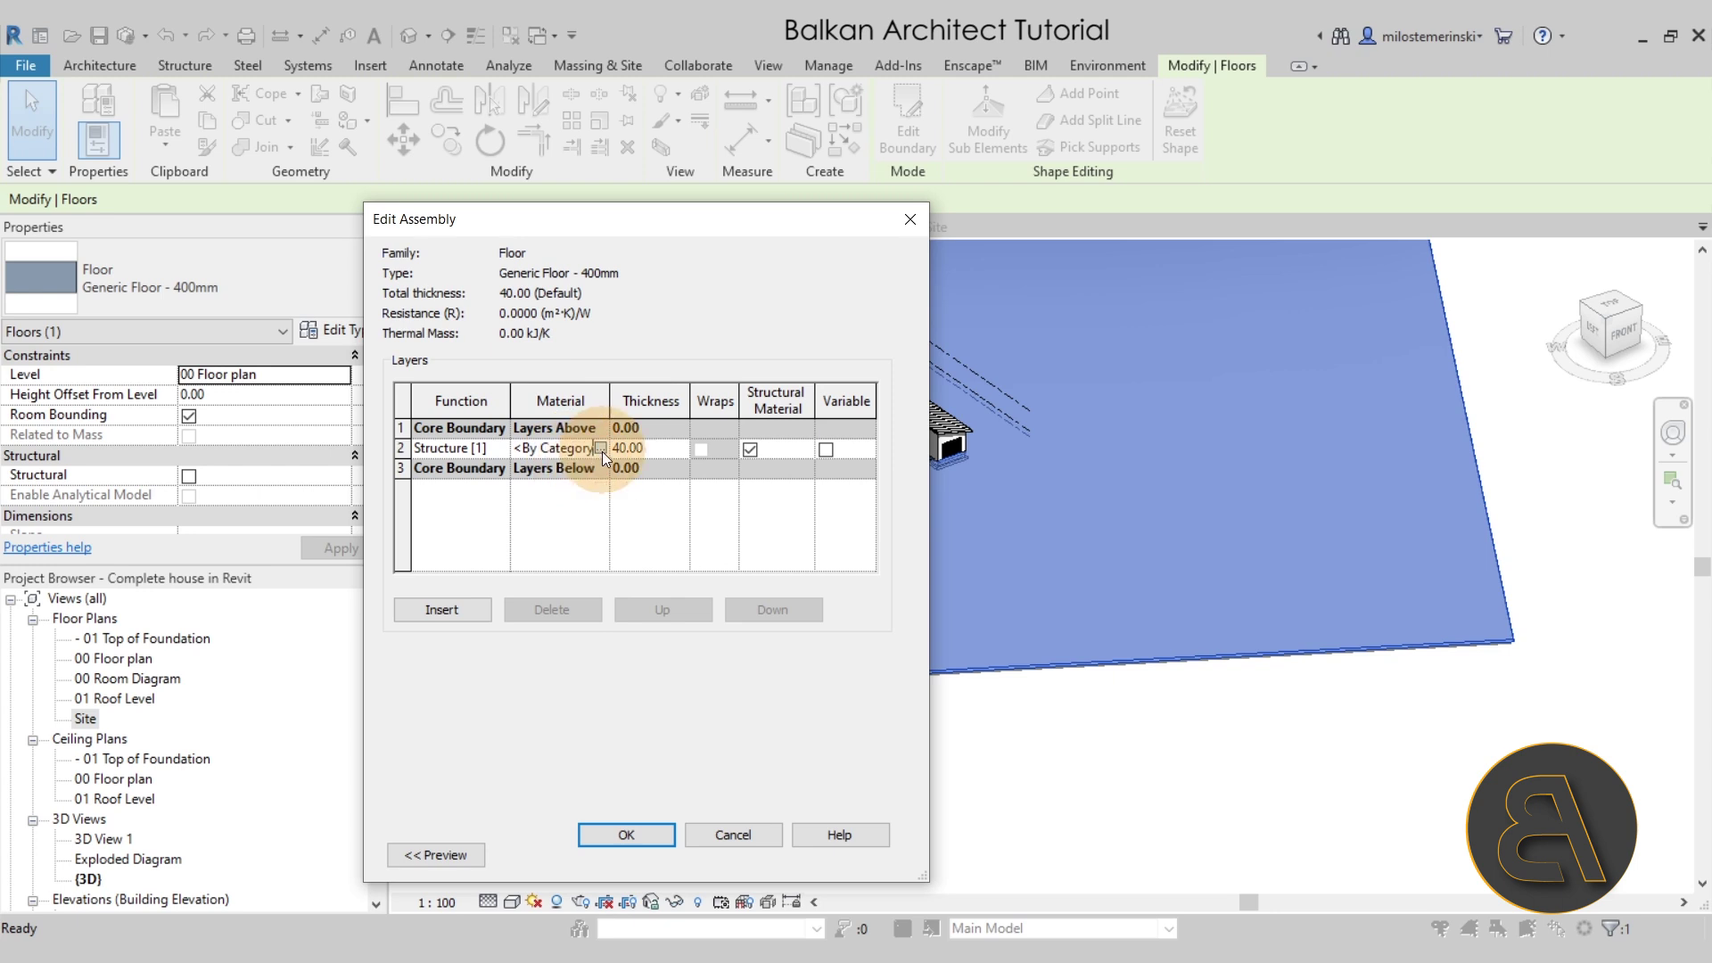
left_click(602, 449)
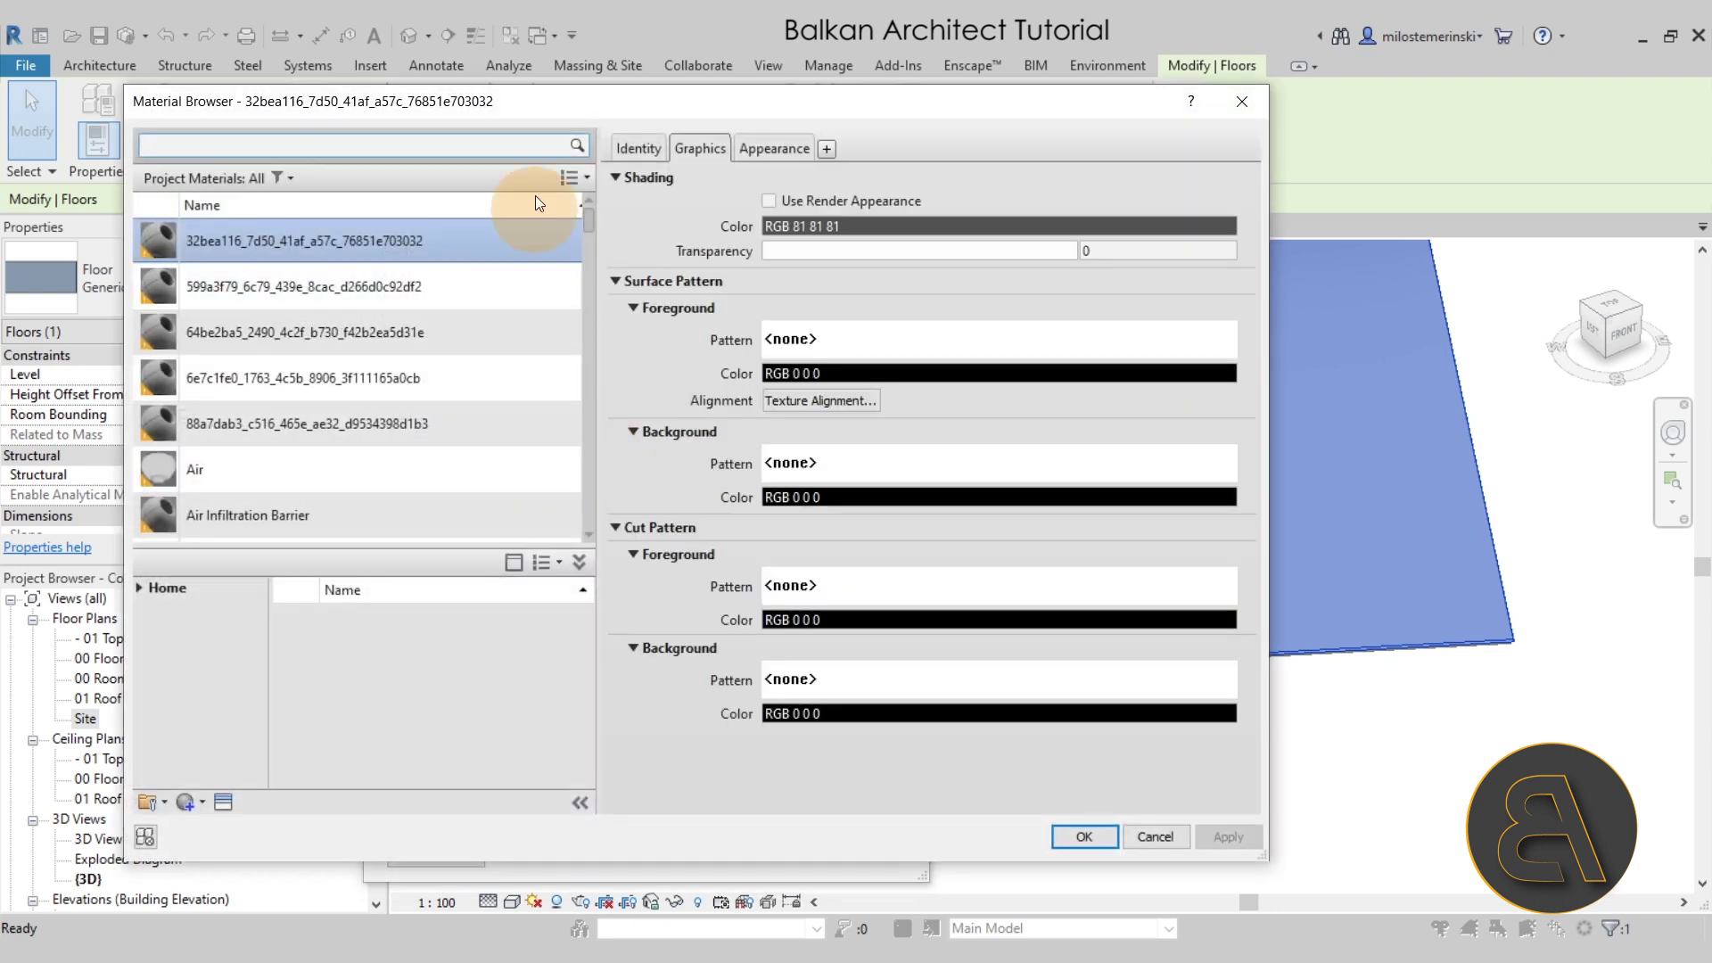
type("def")
scroll(364, 378, "down", 5)
scroll(321, 317, "up", 2)
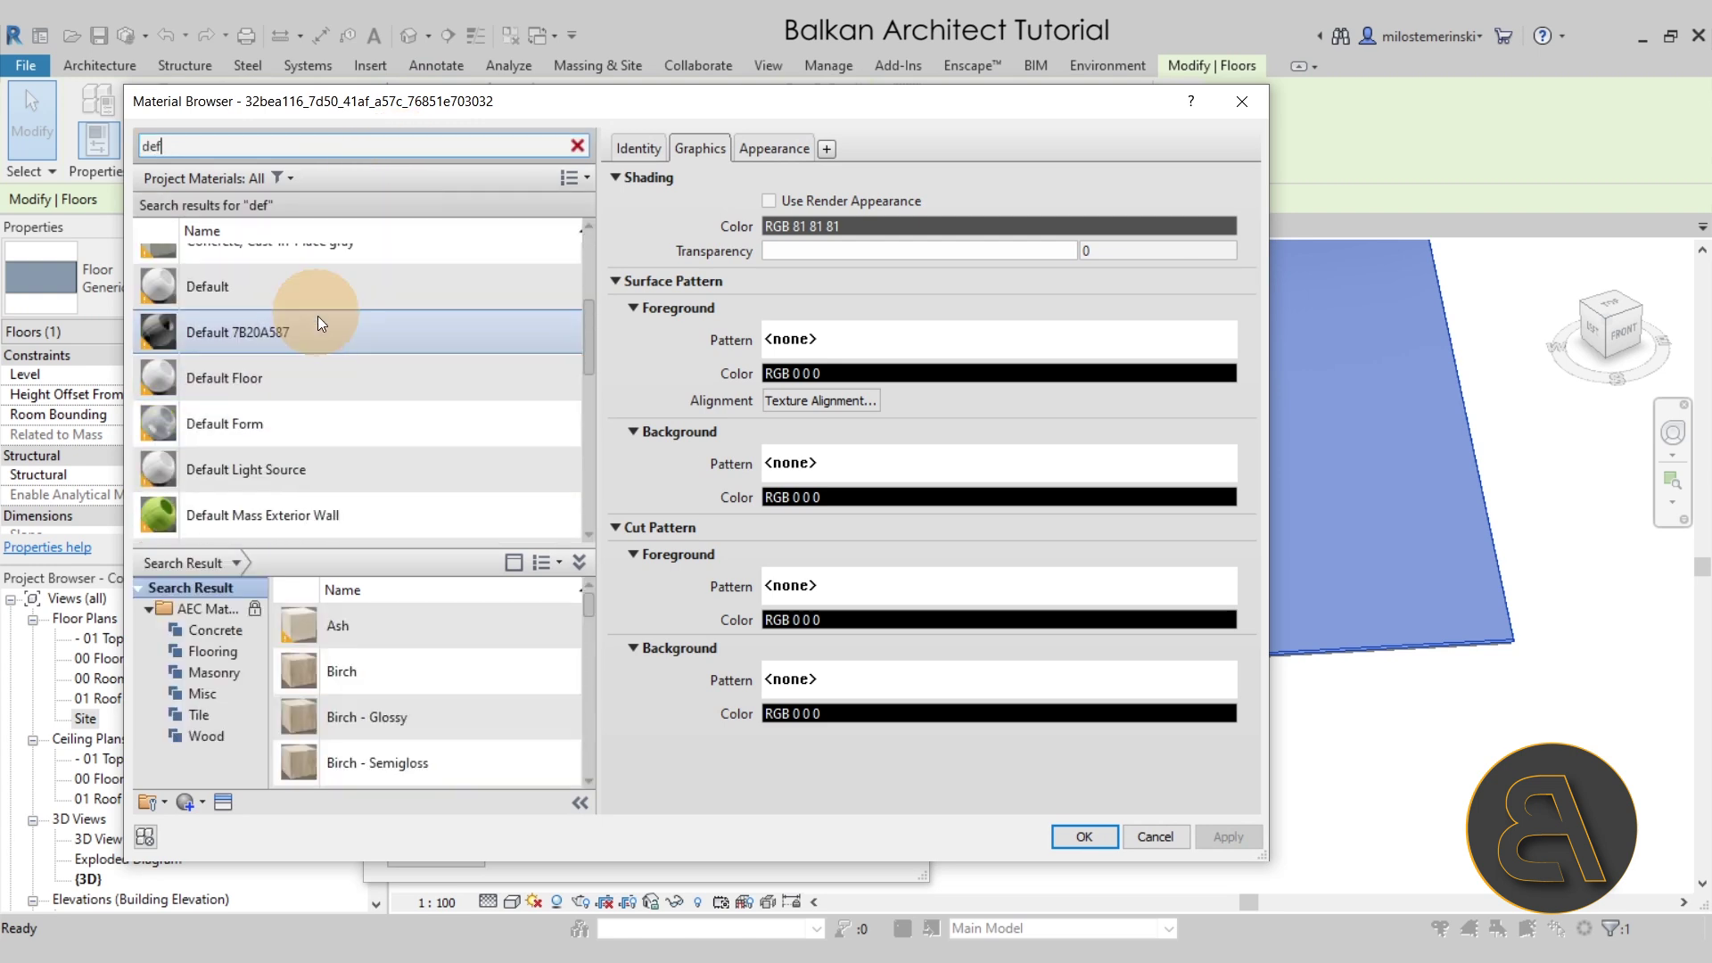
scroll(330, 374, "up", 2)
scroll(398, 372, "down", 4)
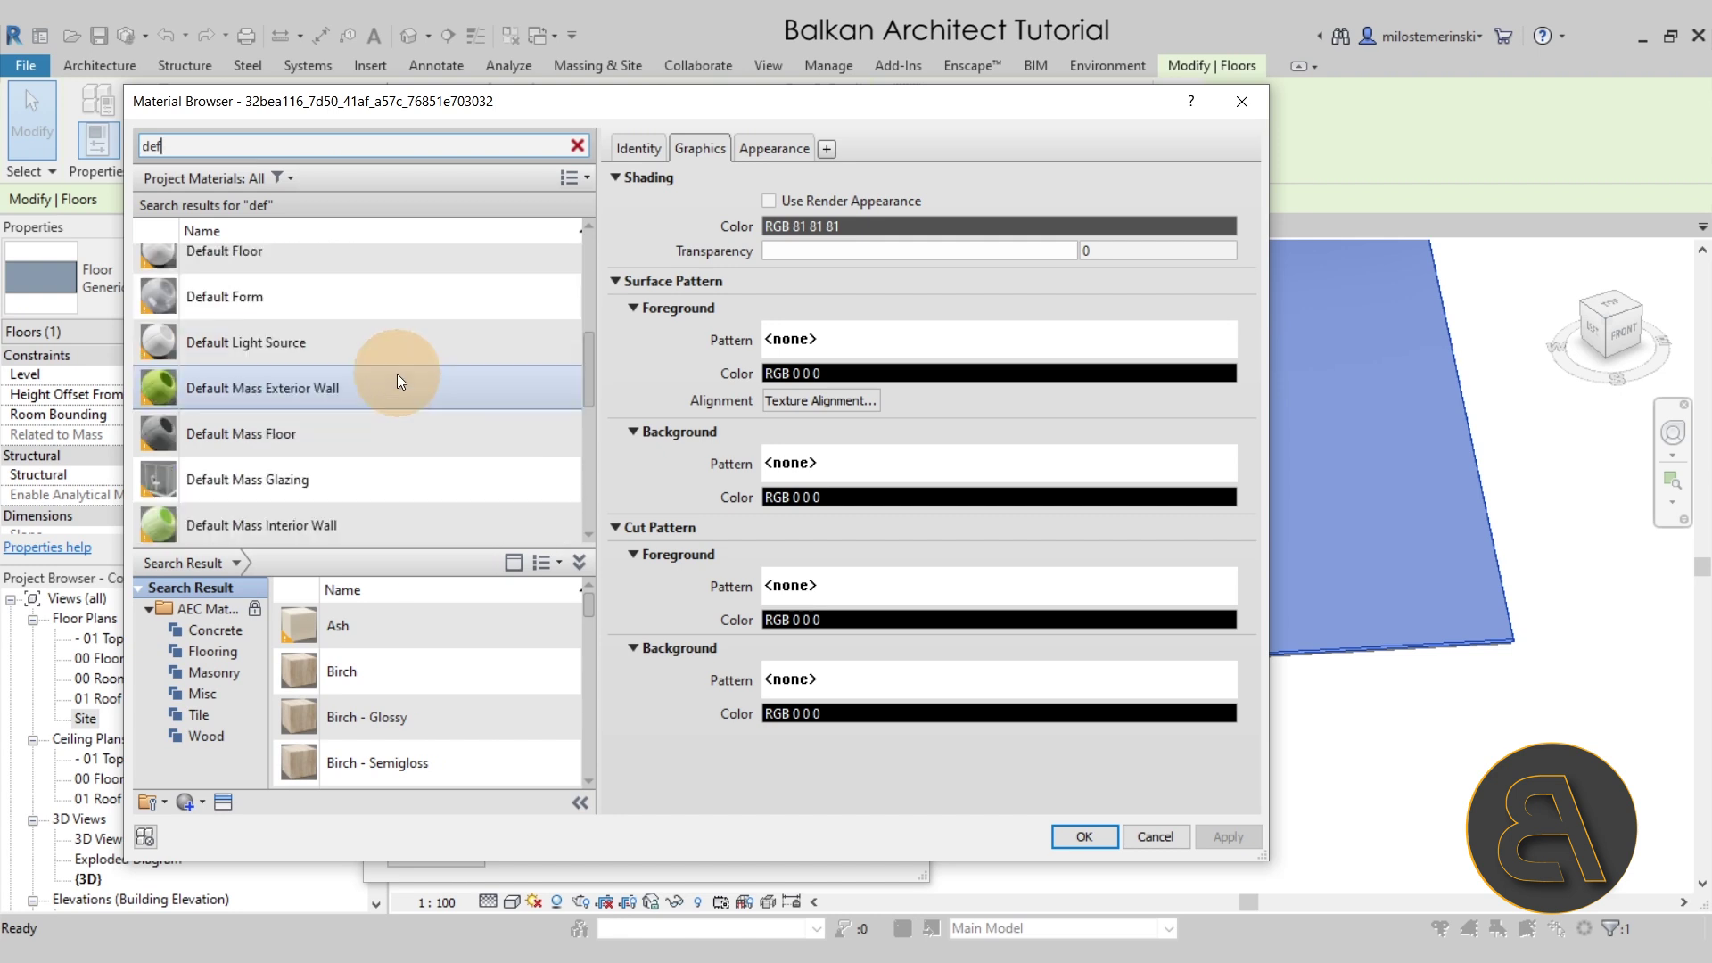
scroll(395, 378, "down", 4)
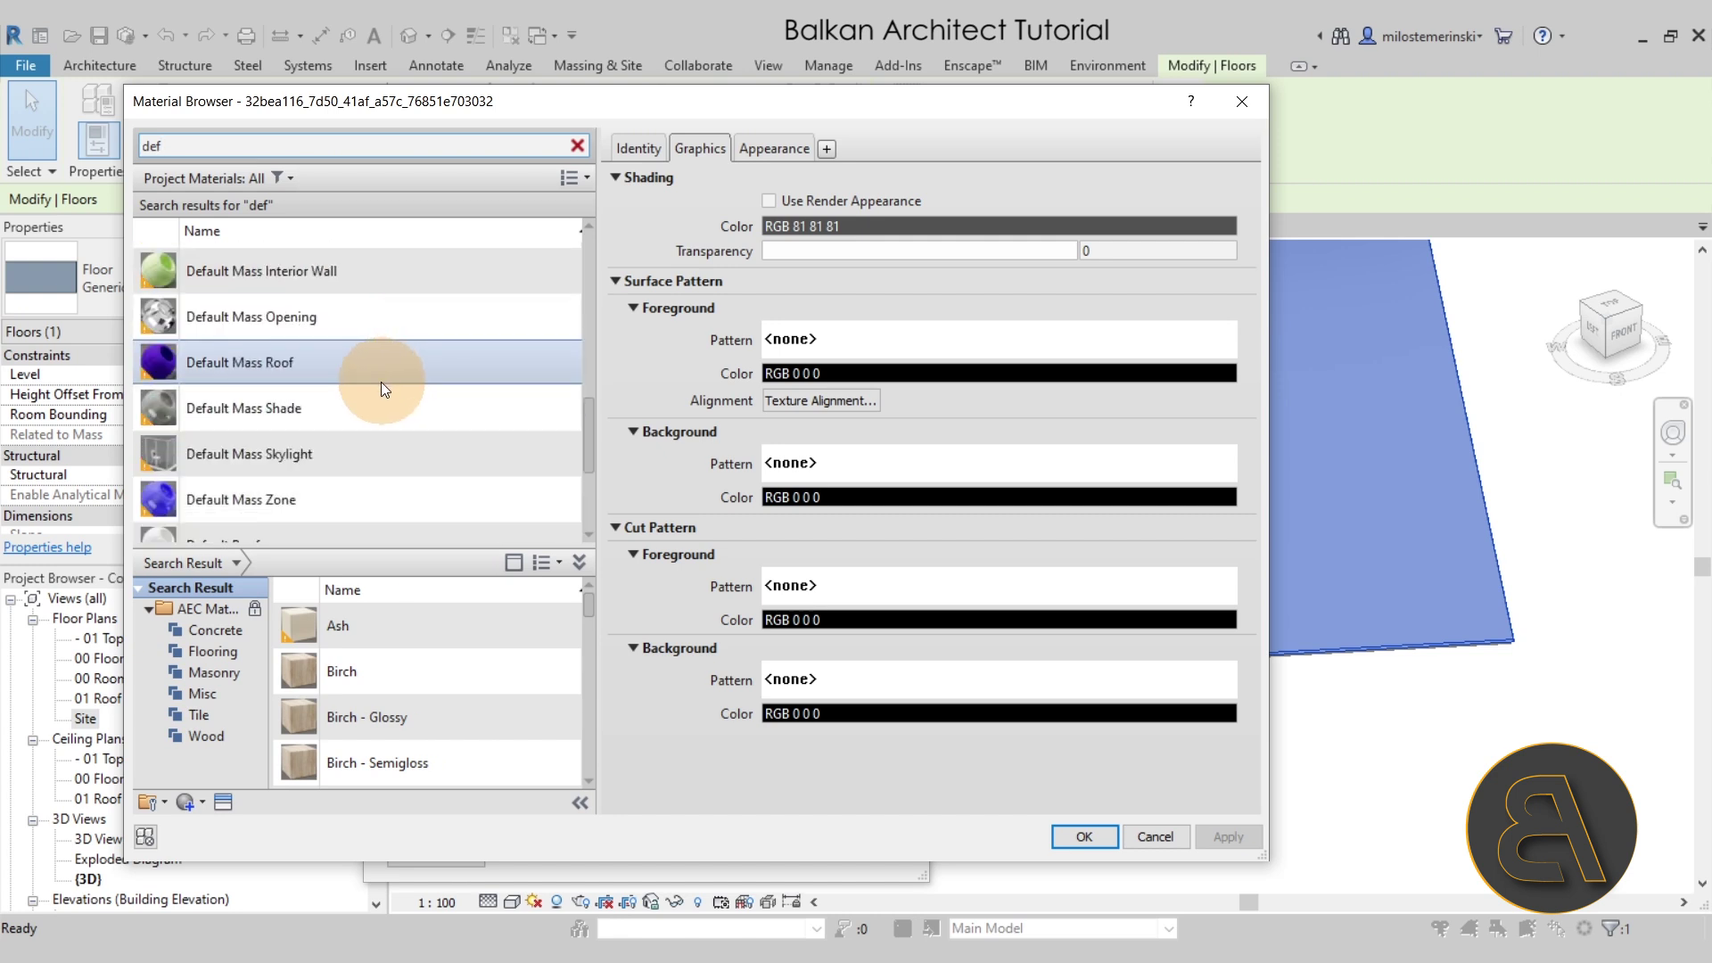
scroll(371, 407, "down", 2)
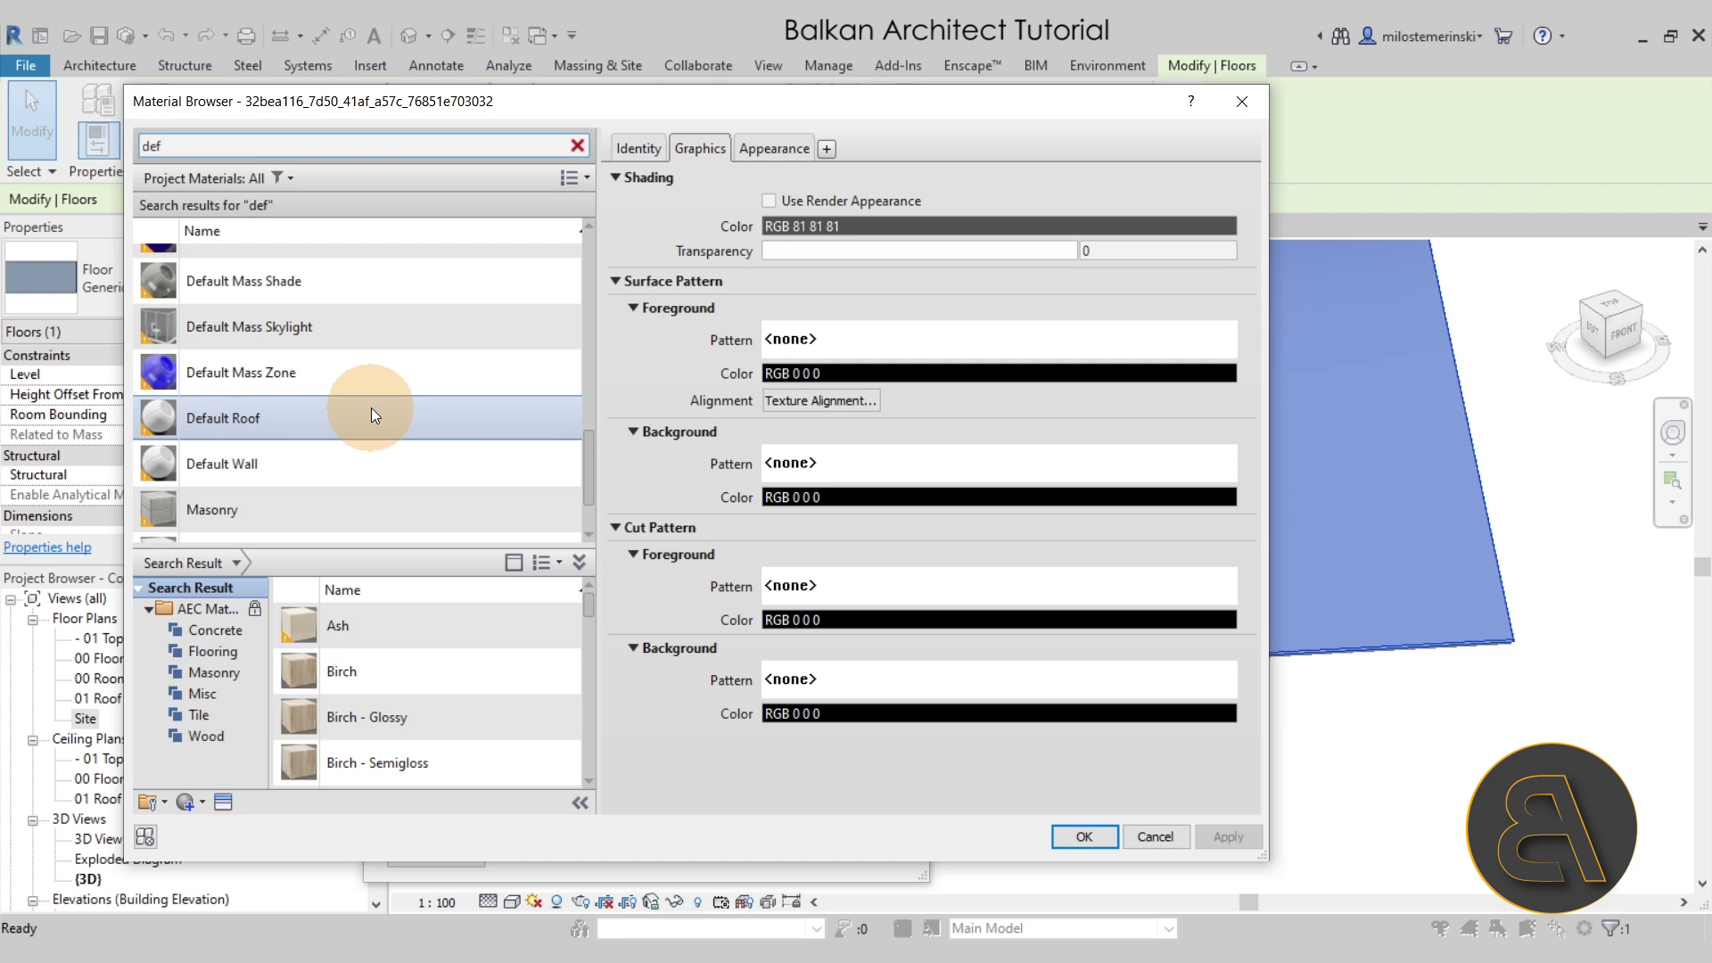
- Assign Default Roof to the structure layer and confirm all dialogs
left_click(371, 410)
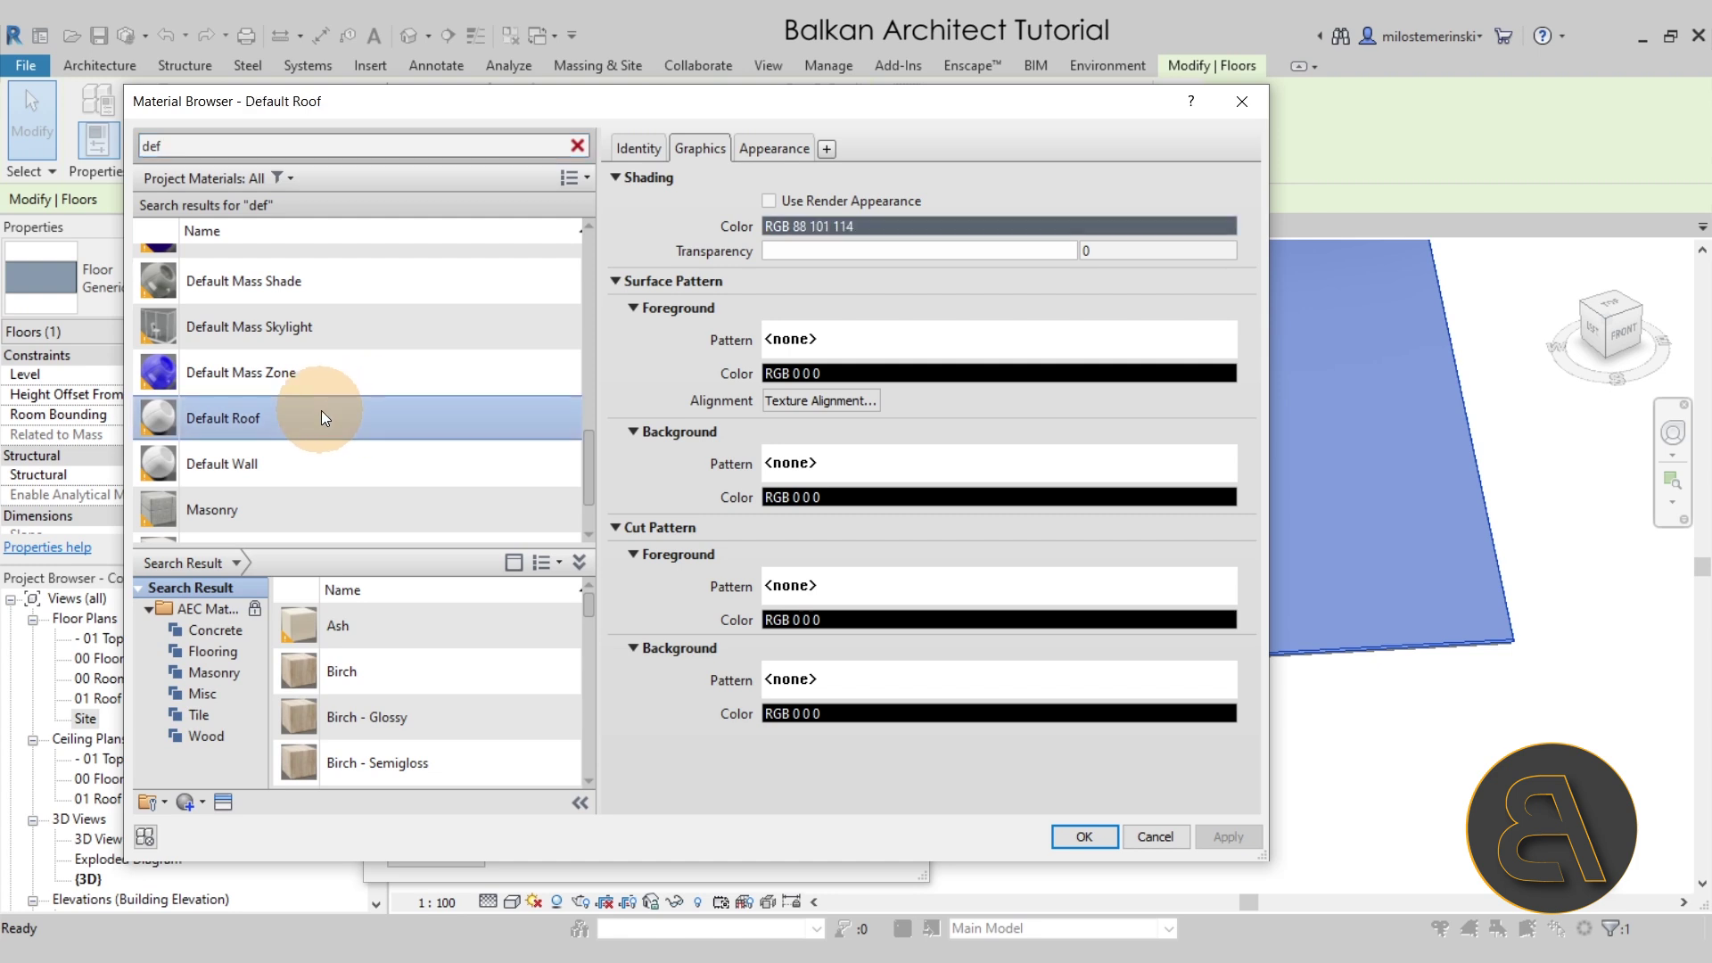
left_click(781, 153)
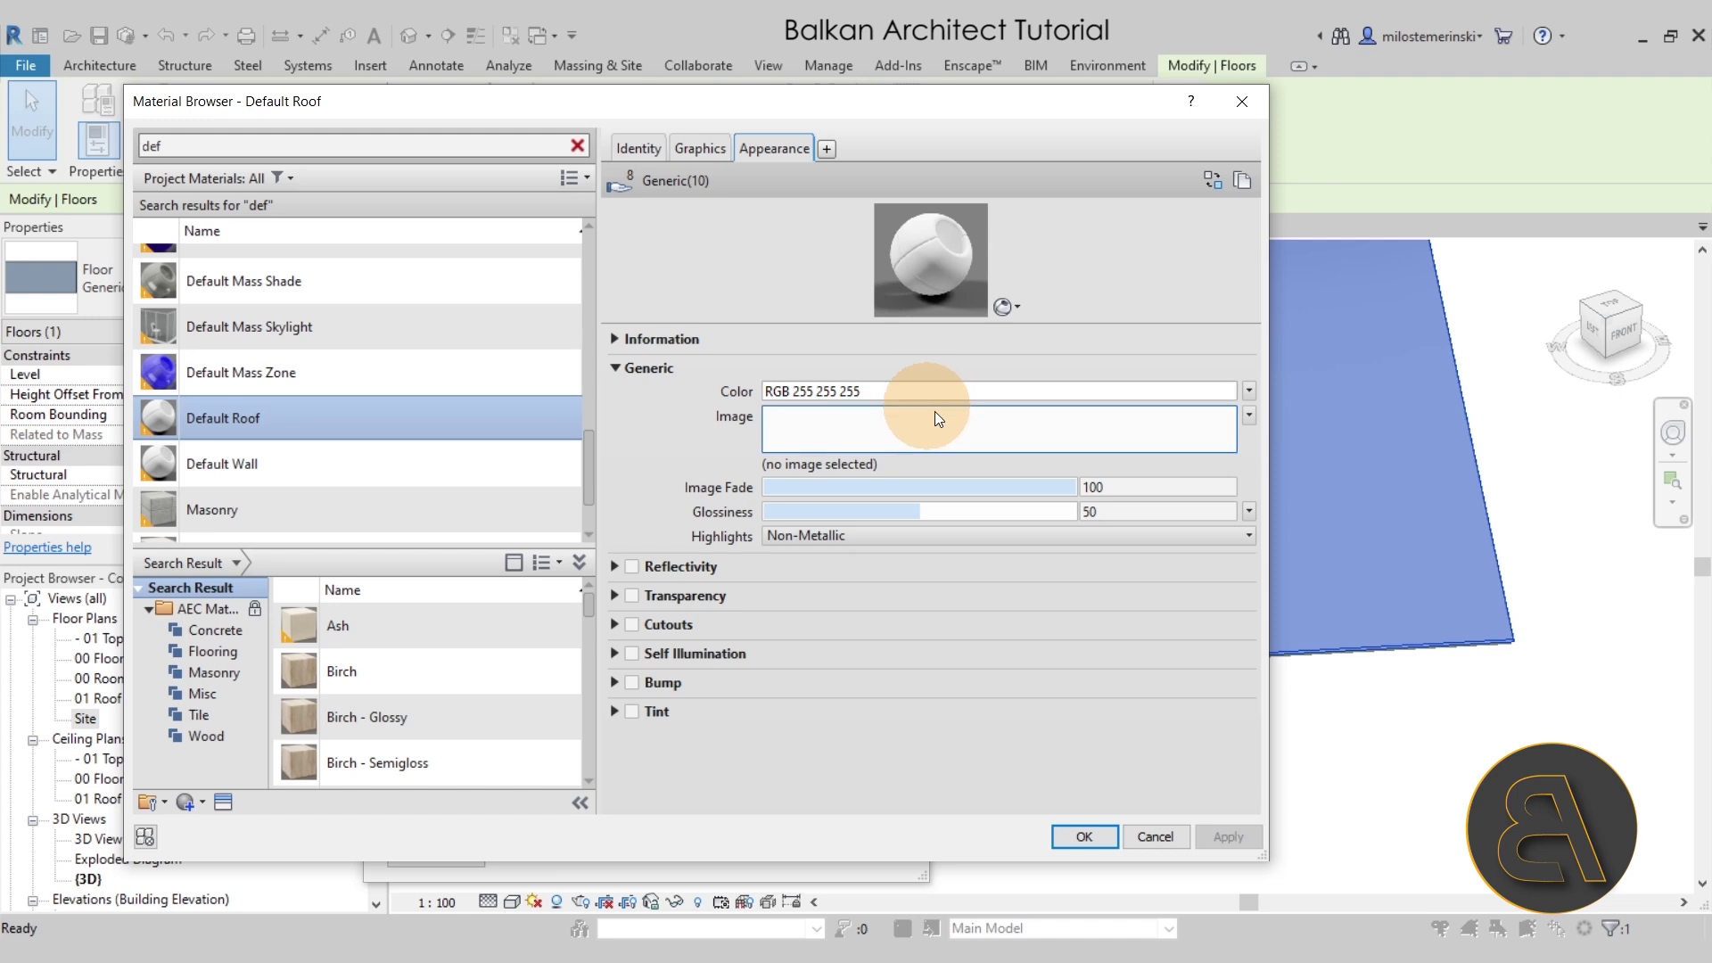
left_click(1084, 836)
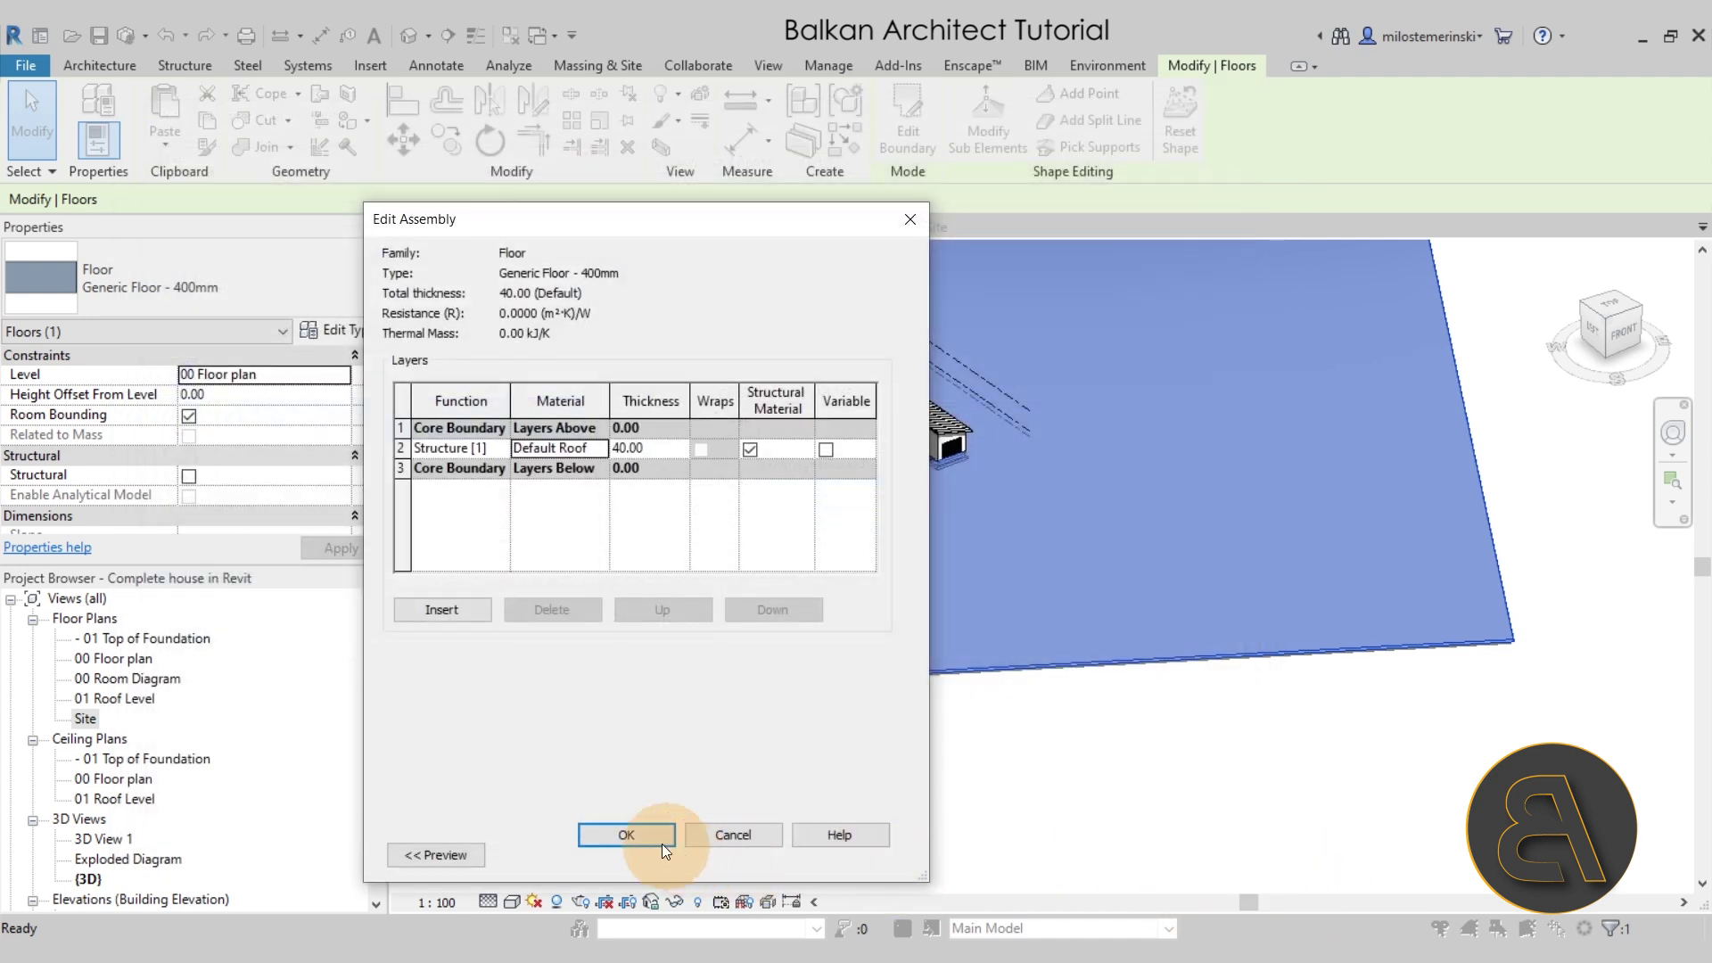
left_click(625, 835)
left_click(660, 852)
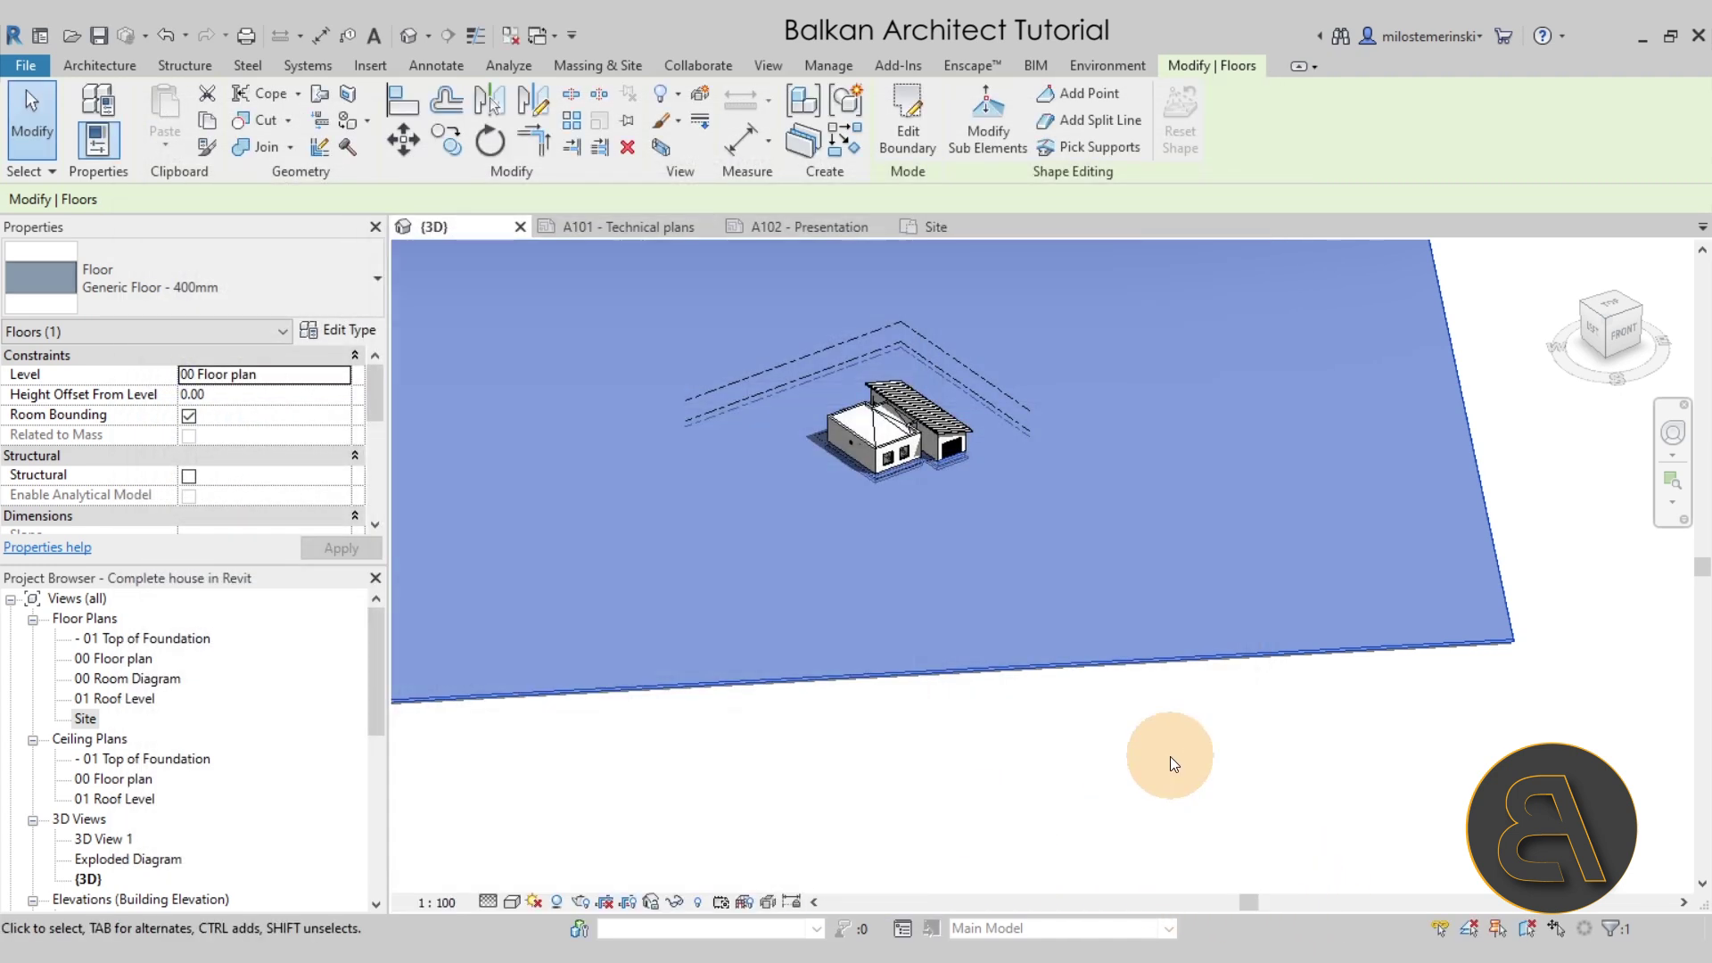
left_click(1170, 756)
- Preview the house in the Ray Trace visual style
scroll(916, 460, "up", 4)
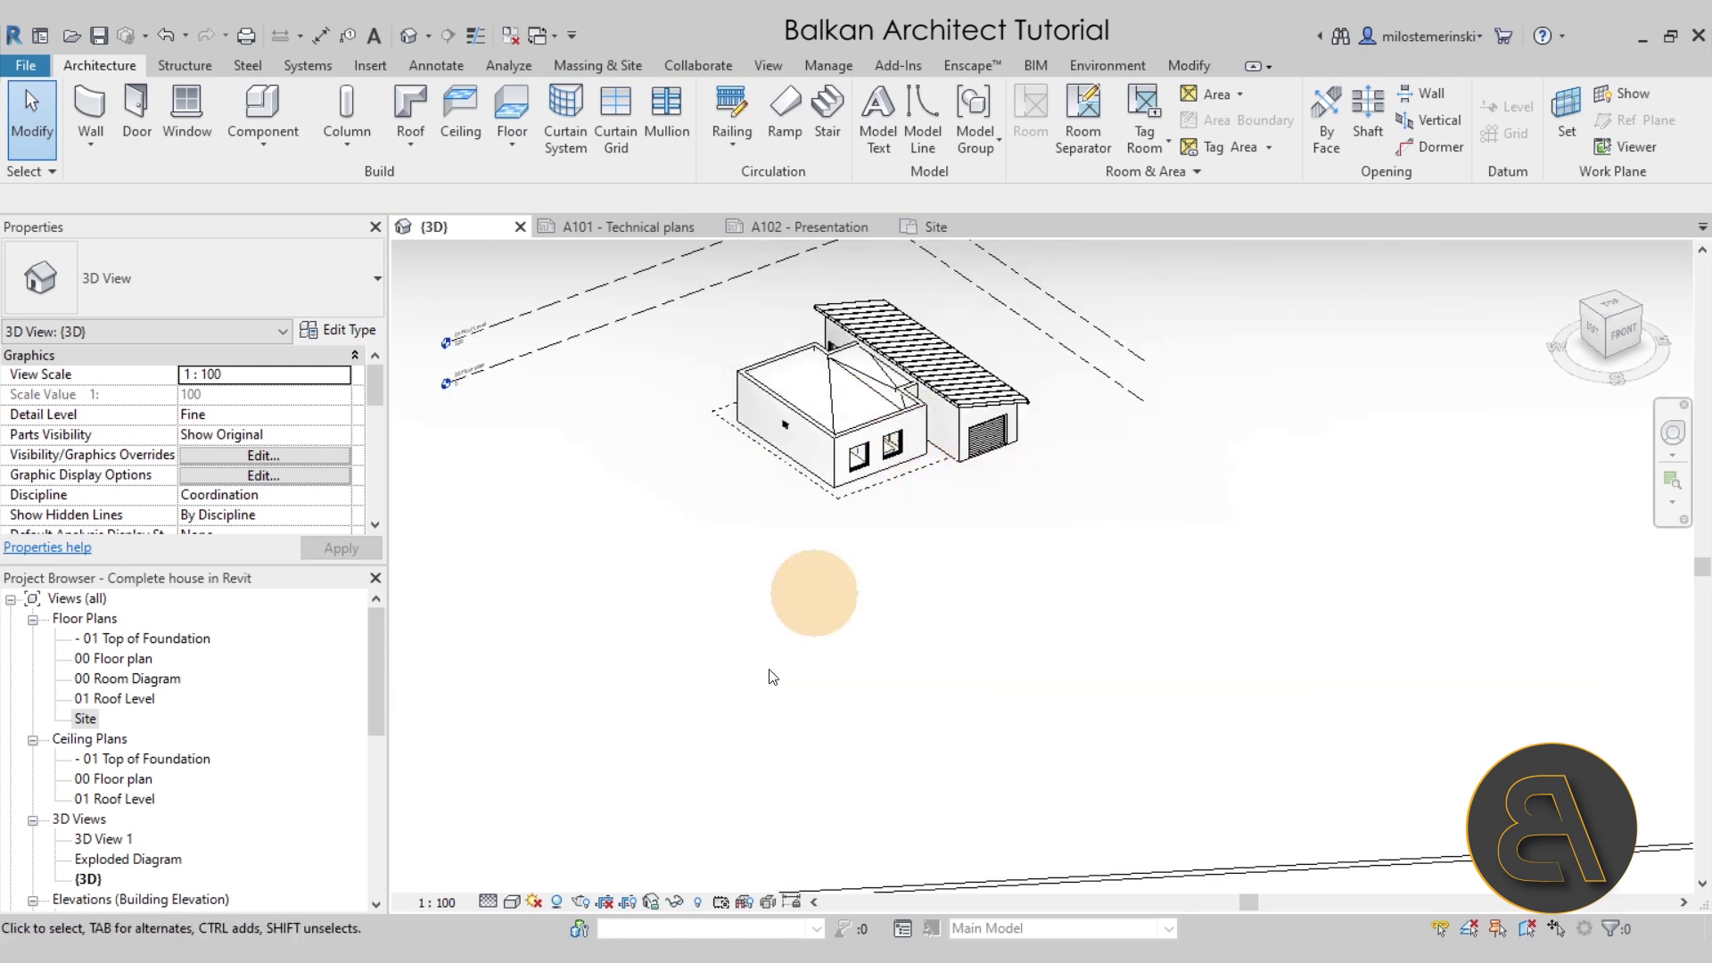
left_click(512, 901)
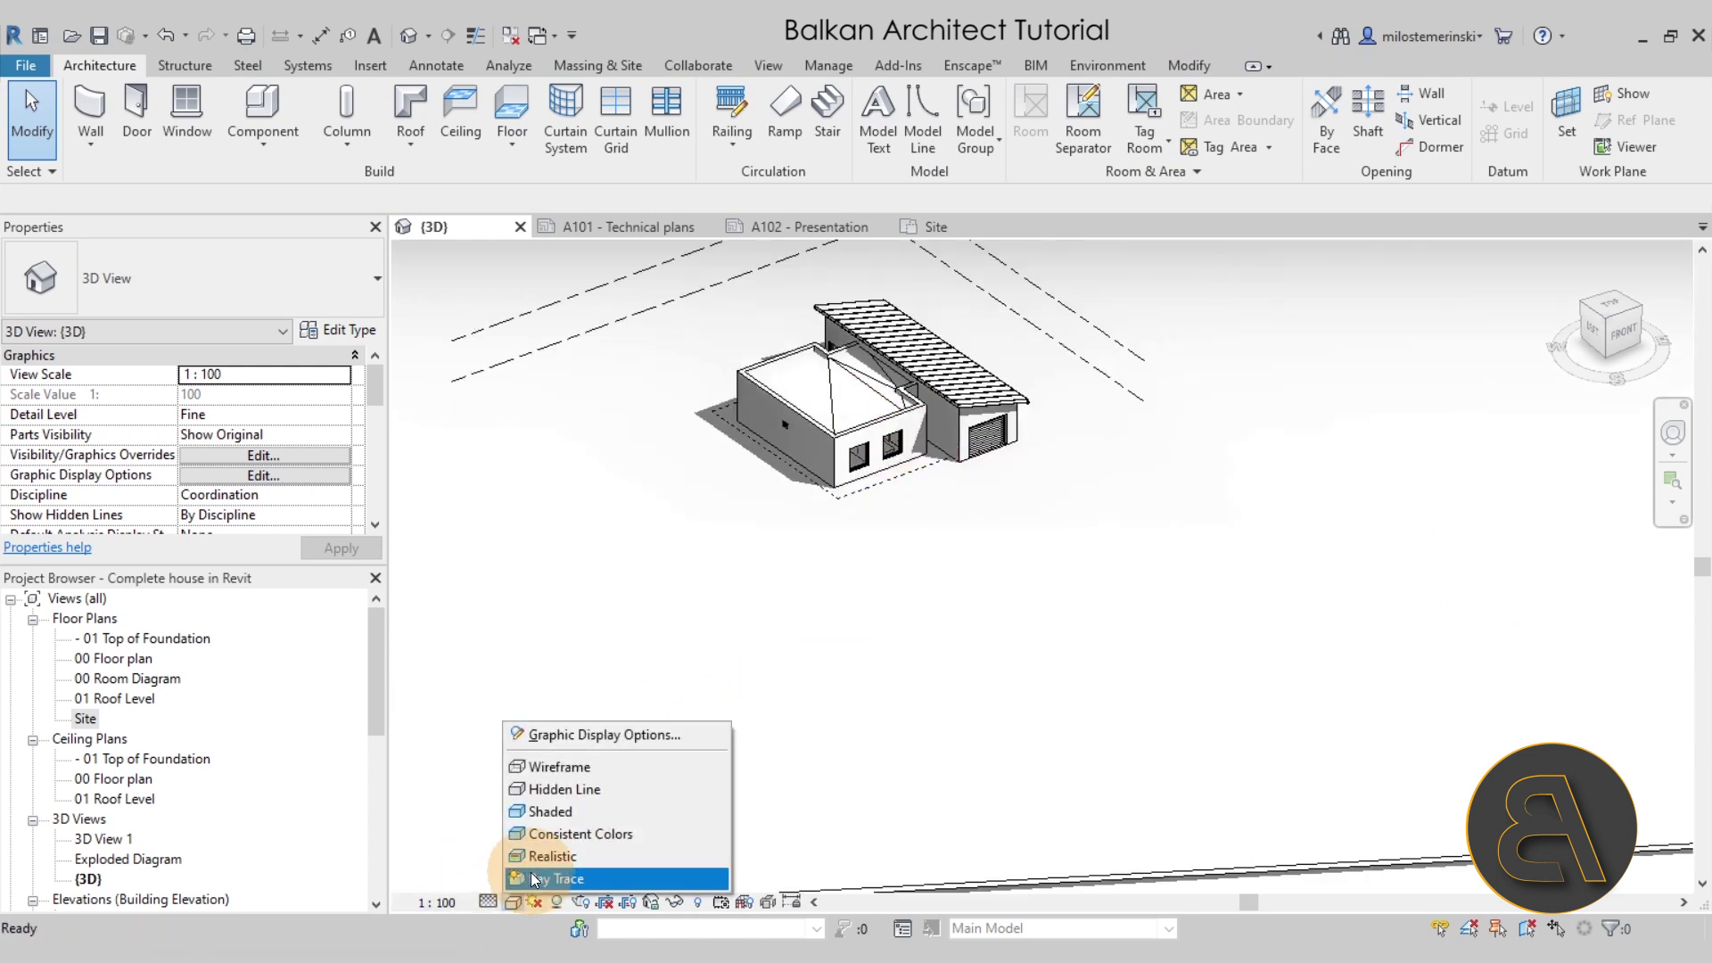
left_click(530, 880)
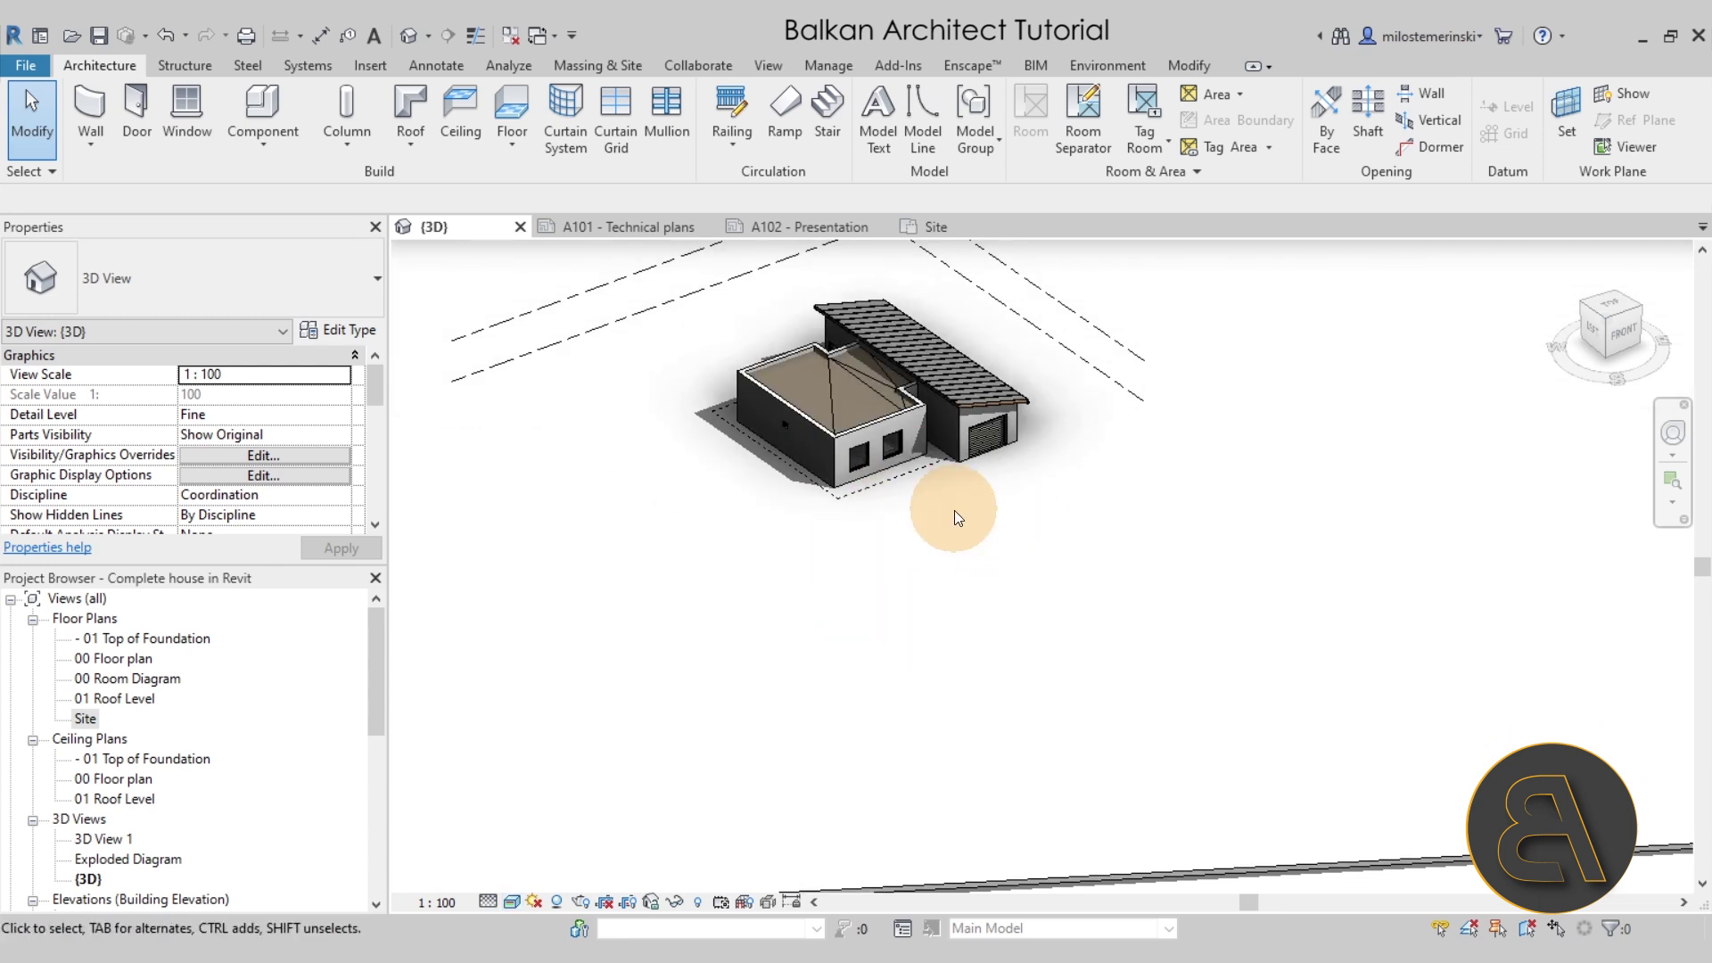
scroll(927, 500, "up", 4)
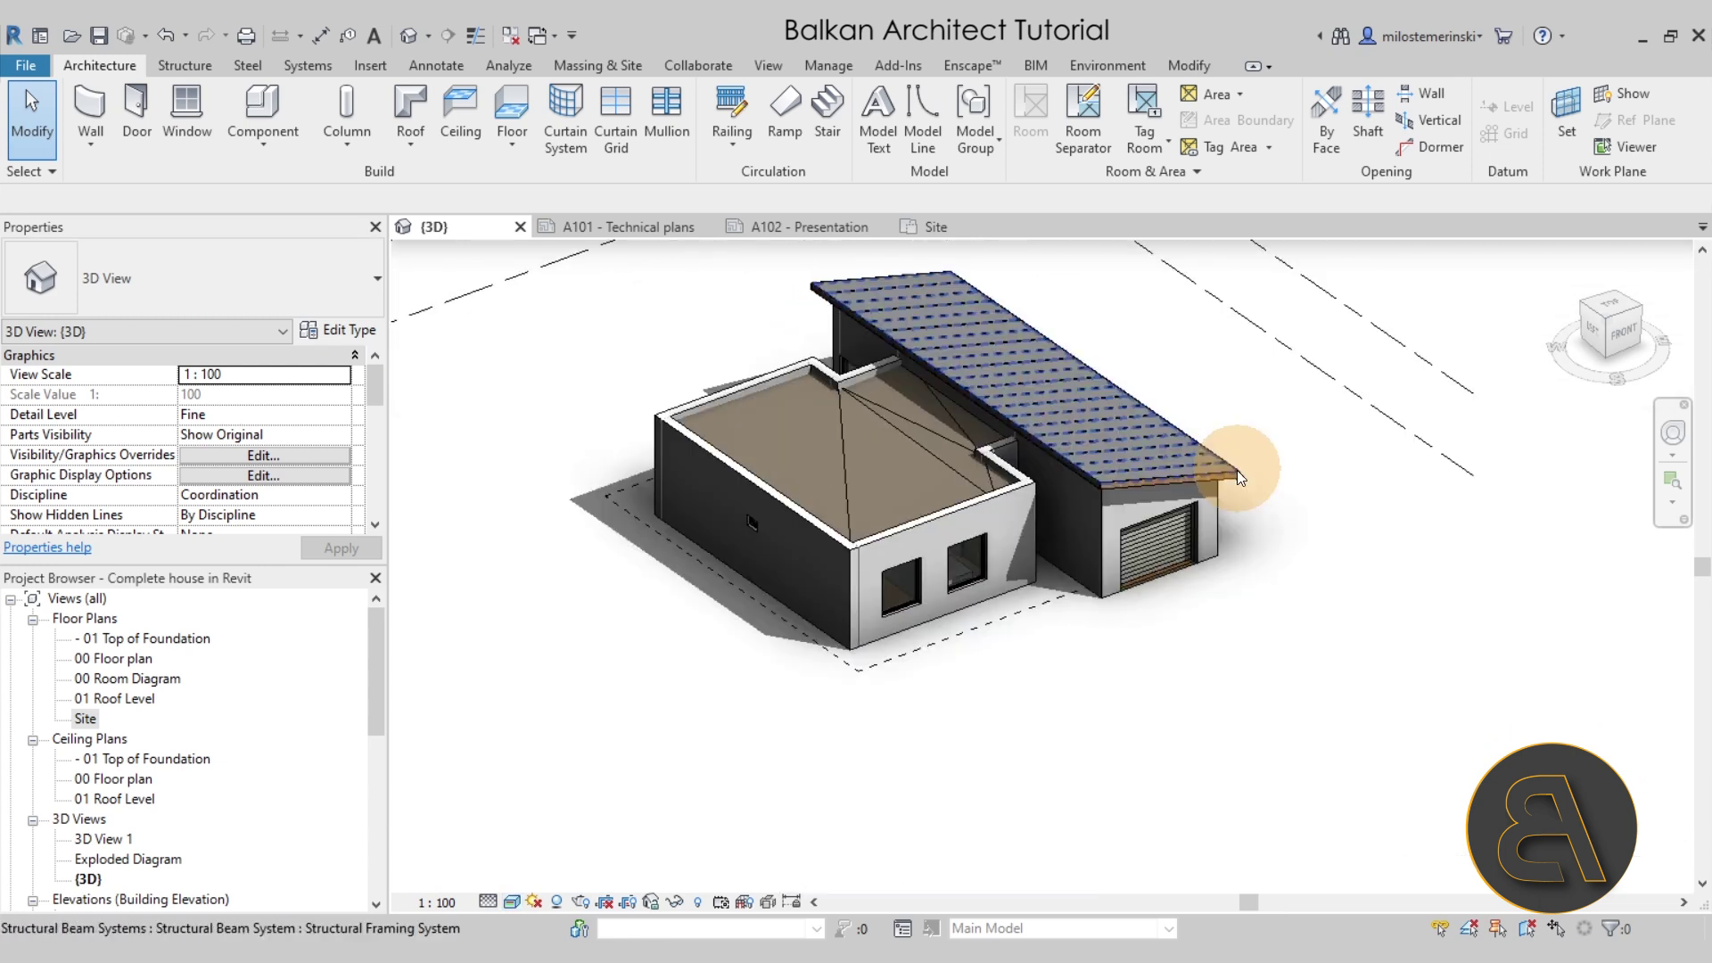
scroll(954, 312, "down", 3)
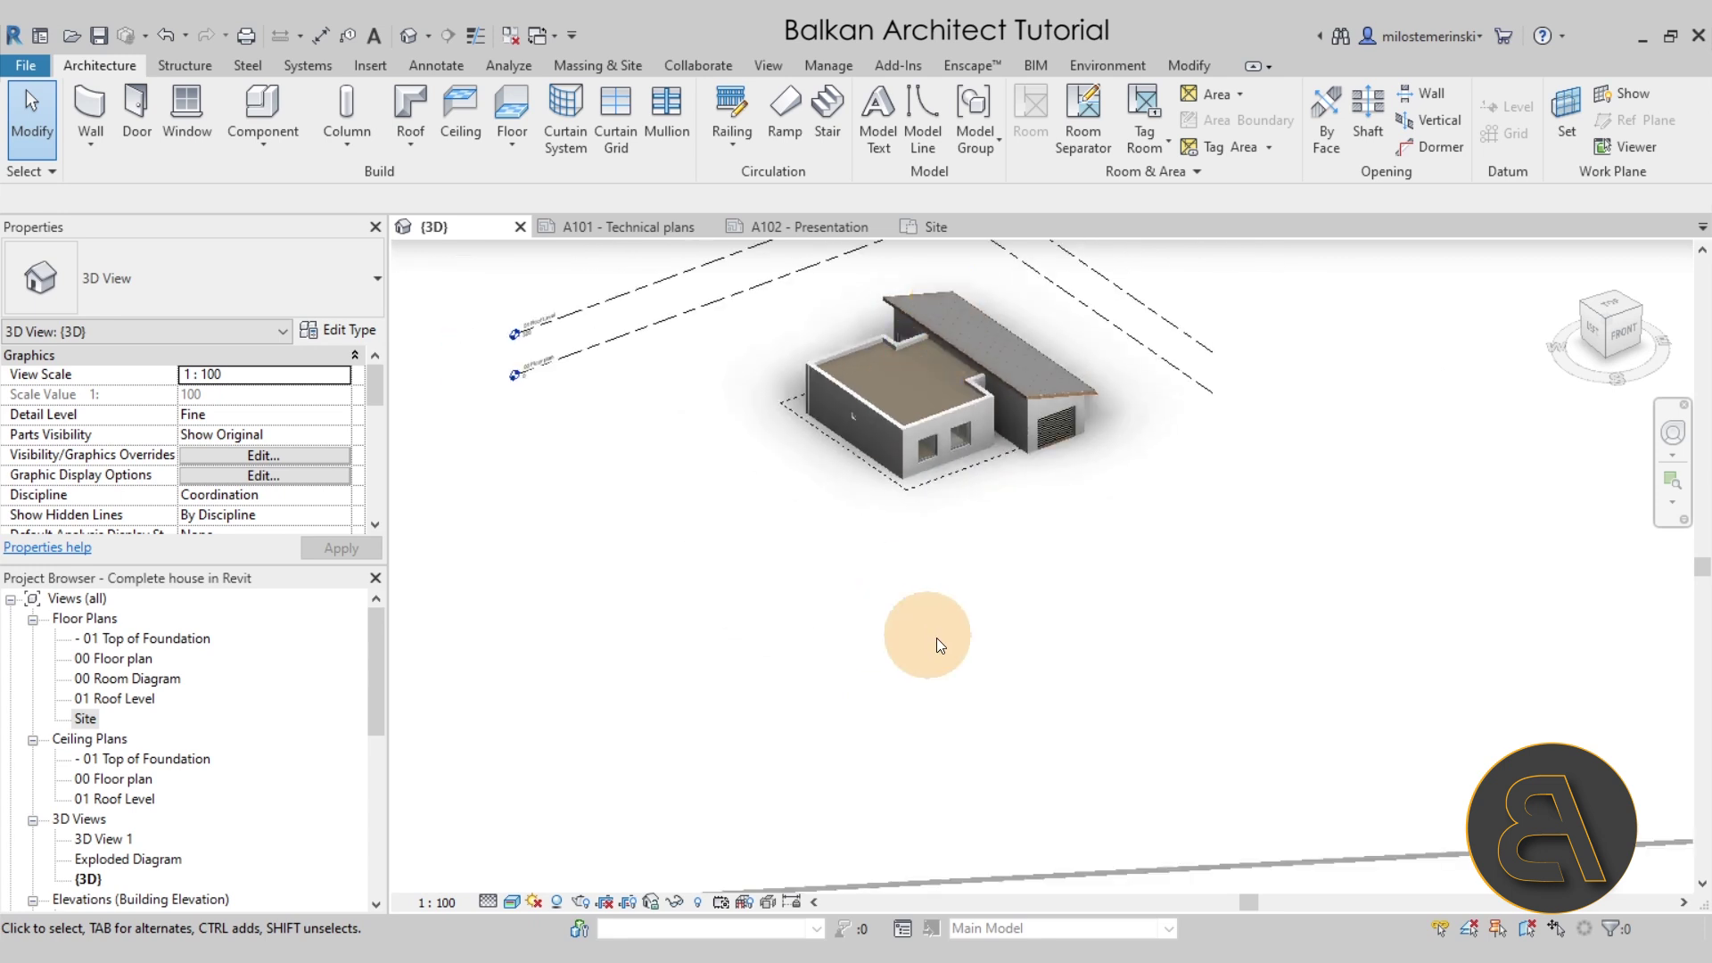
- Return to Hidden Line, orbit the model, and show the Insert tools
left_click(512, 901)
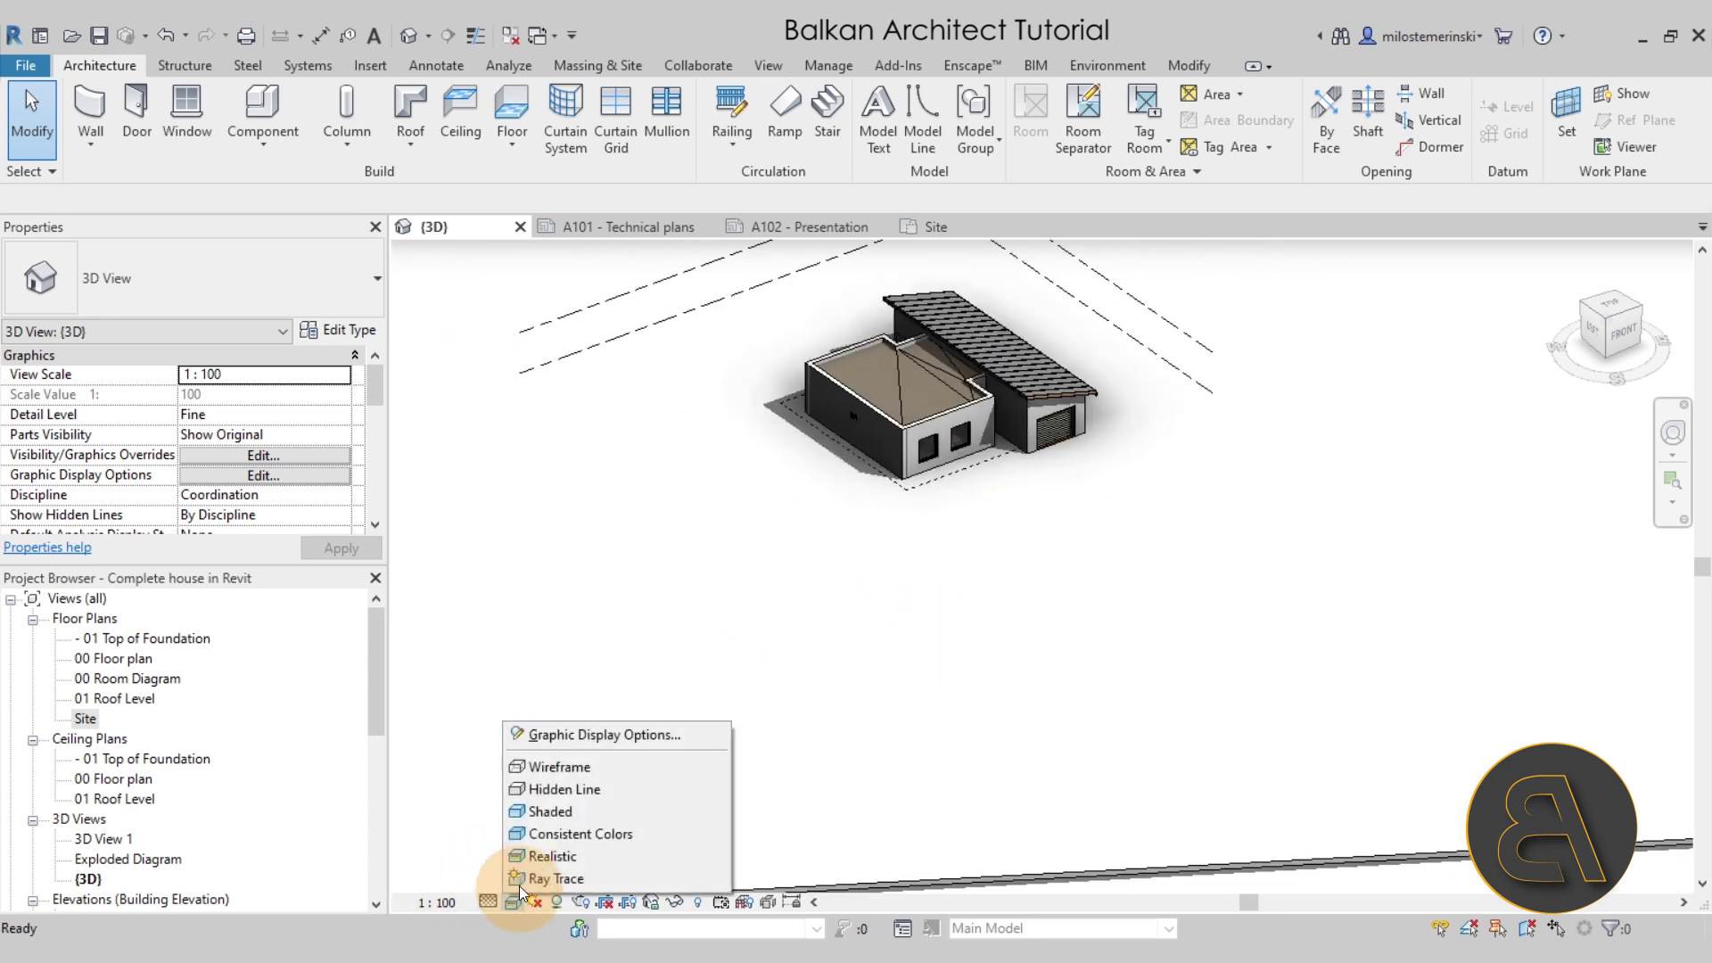
left_click(546, 790)
scroll(935, 566, "down", 3)
middle_click_drag(935, 565, 1055, 650, "shift")
scroll(897, 500, "up", 3)
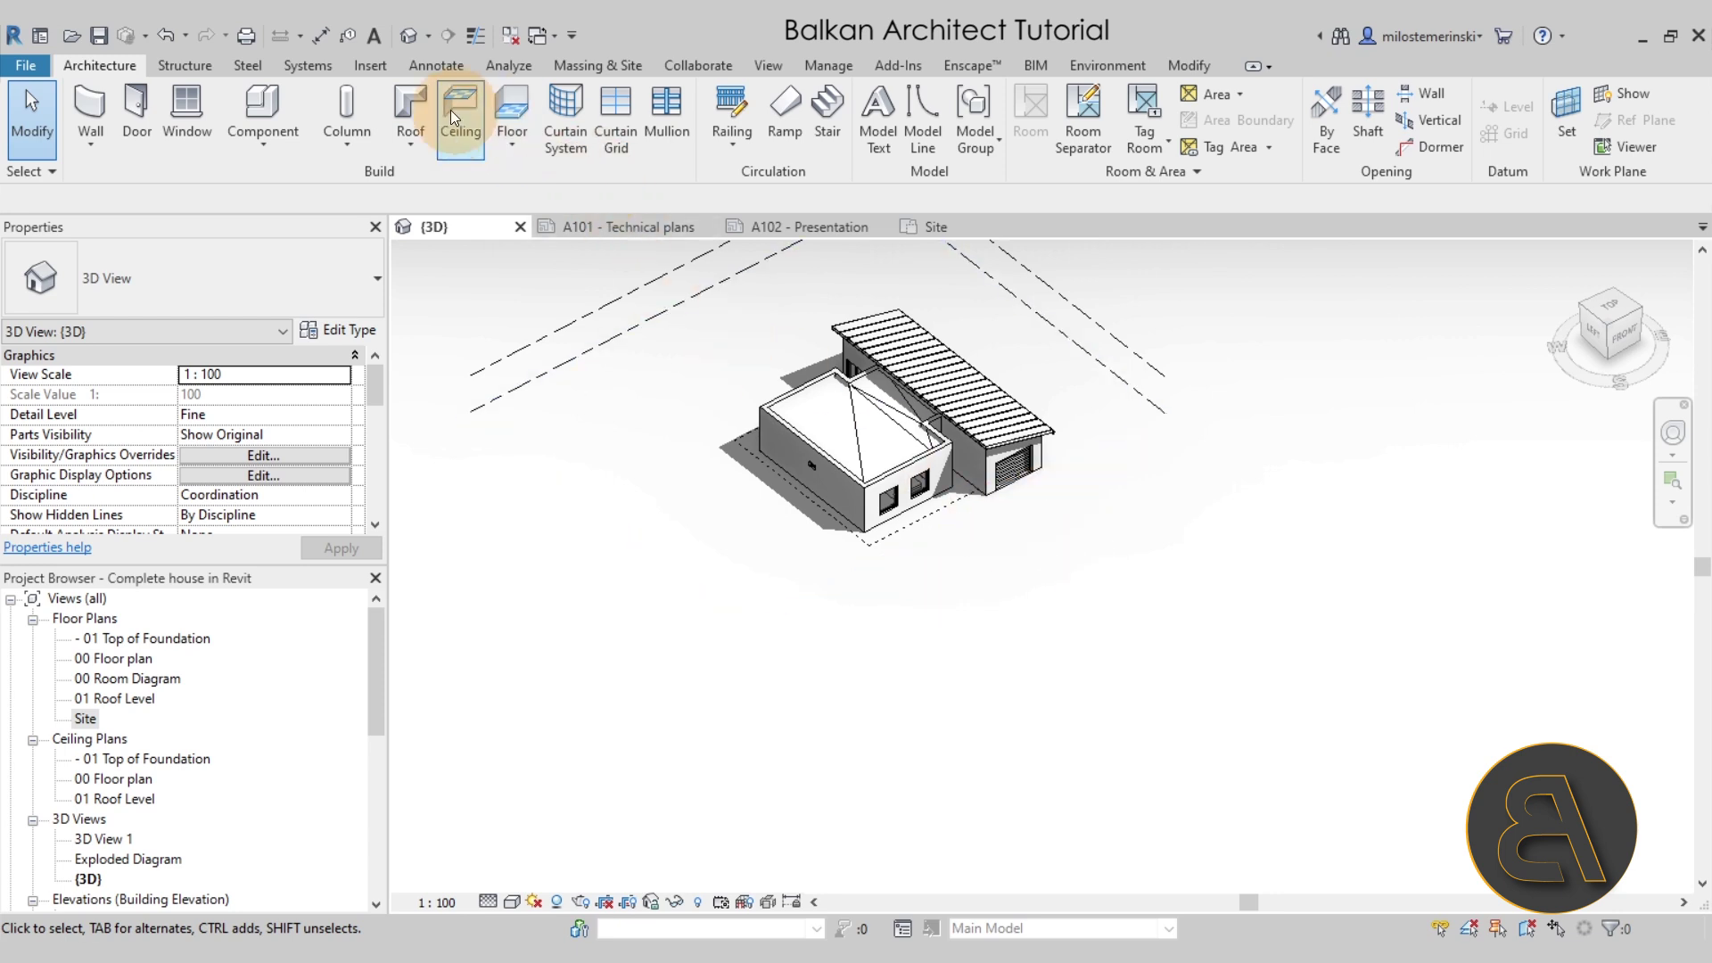
left_click(373, 67)
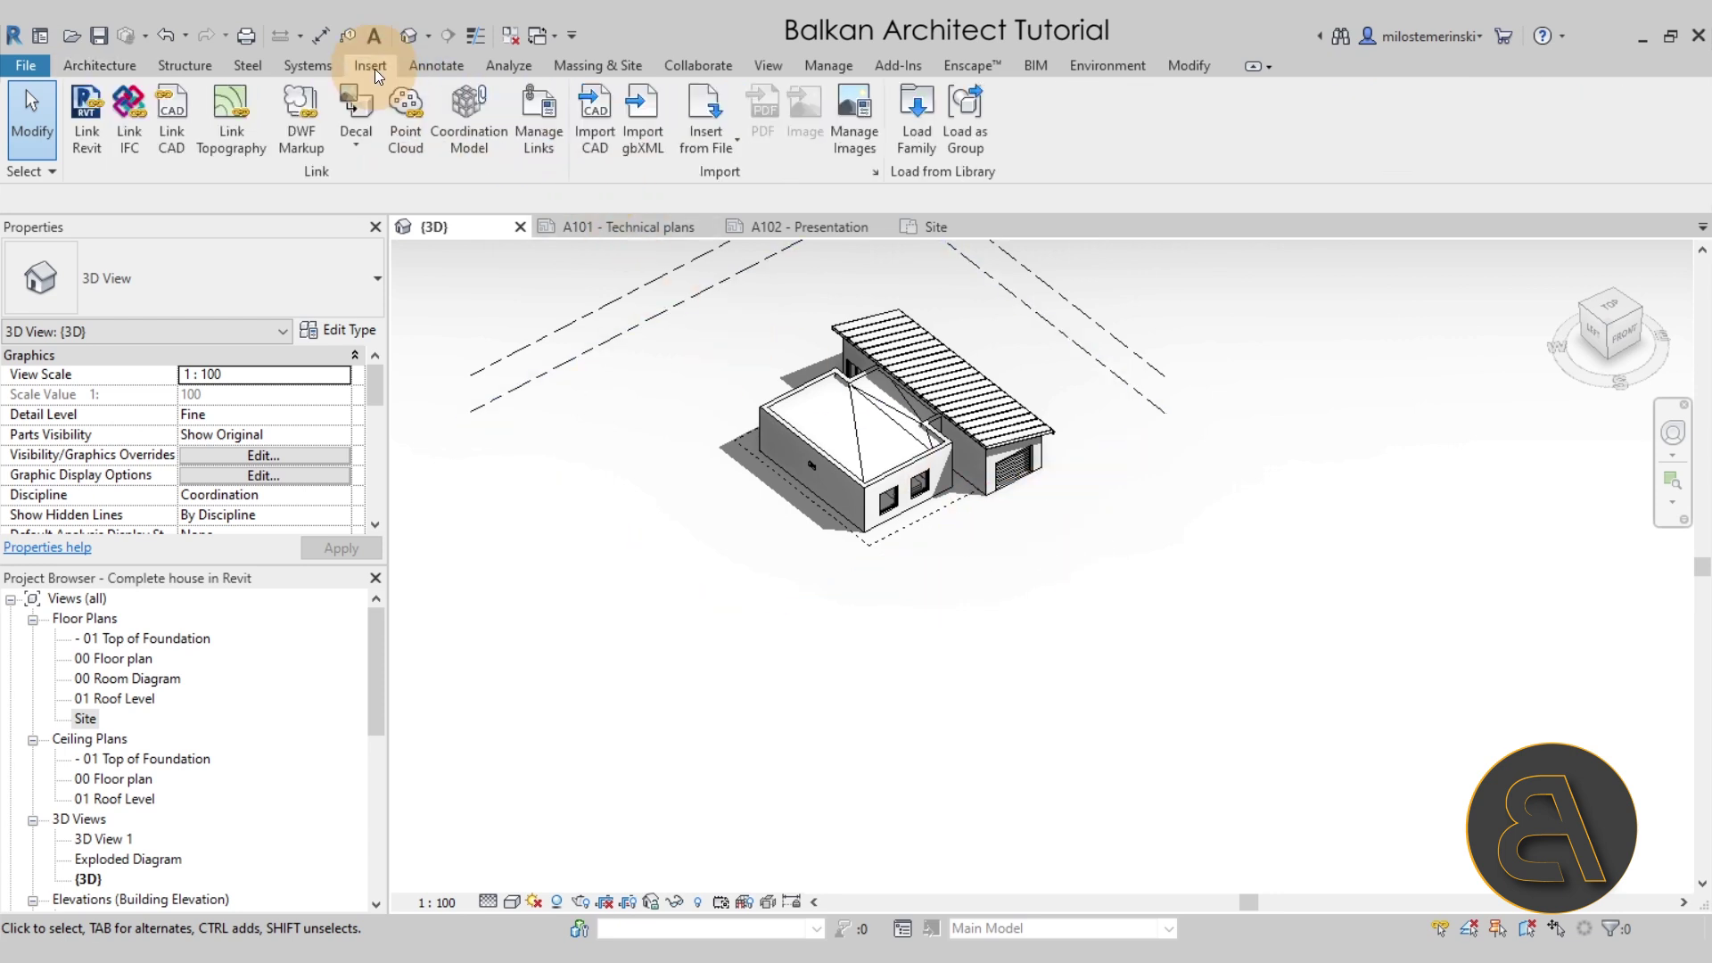
- Create decal type 'Sheet 1' sourced from the exported A101 - Technical plans JPG
left_click(348, 110)
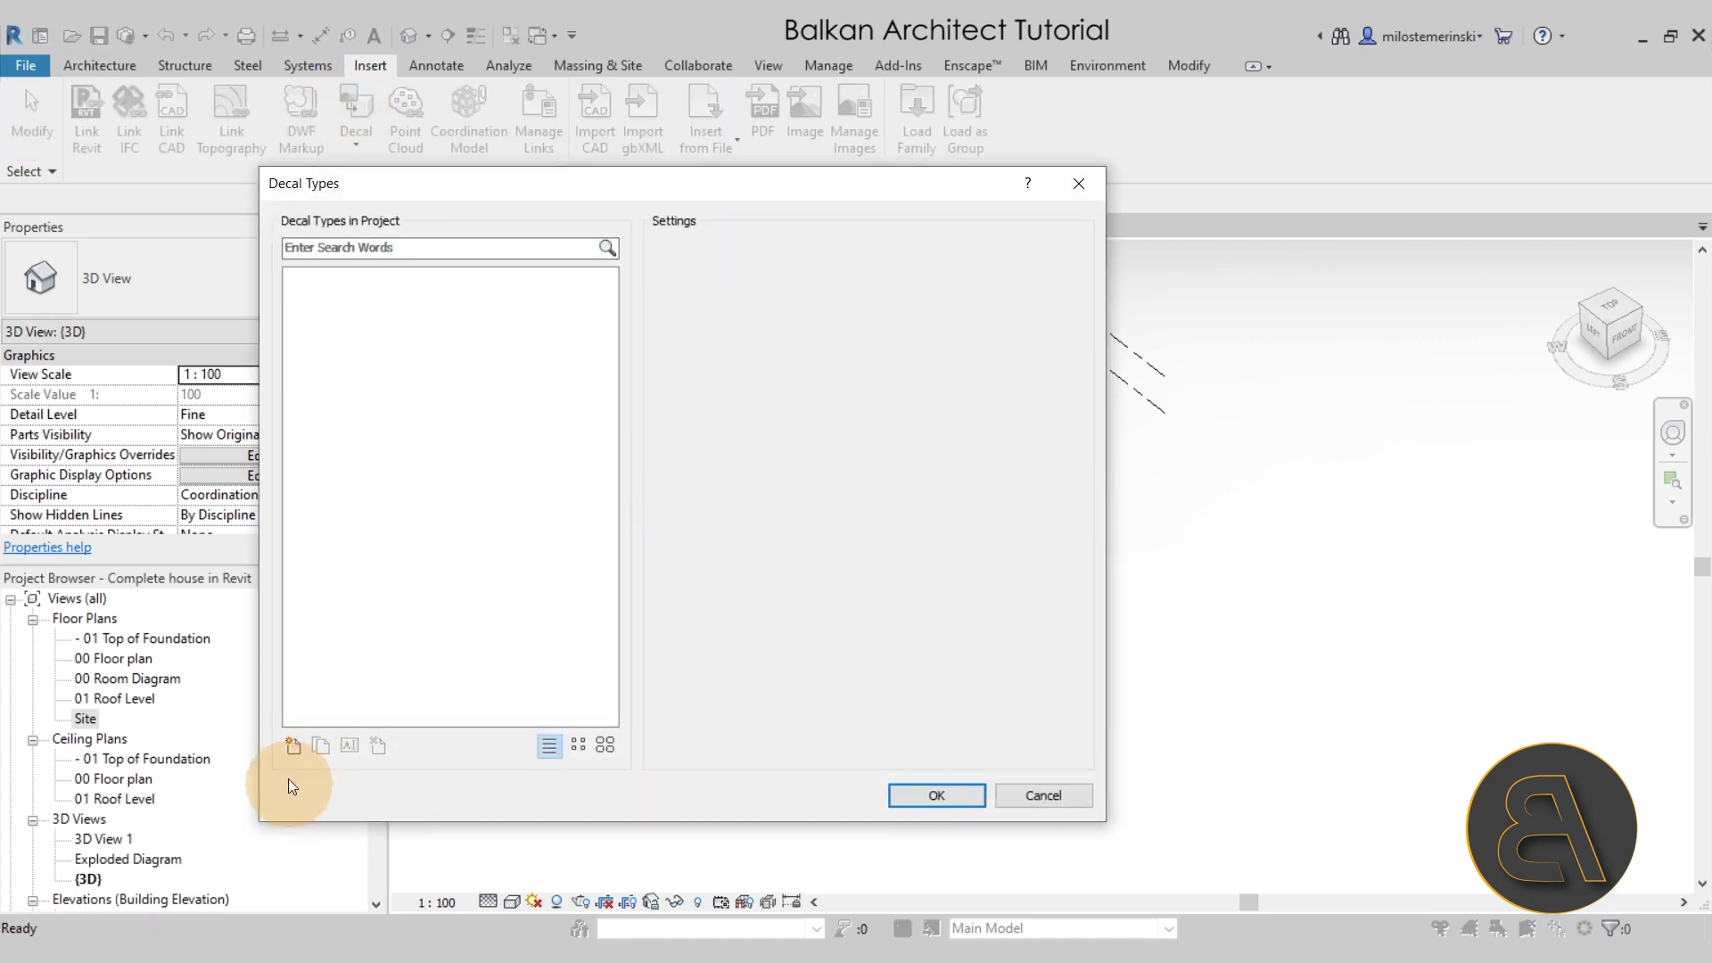
left_click(292, 749)
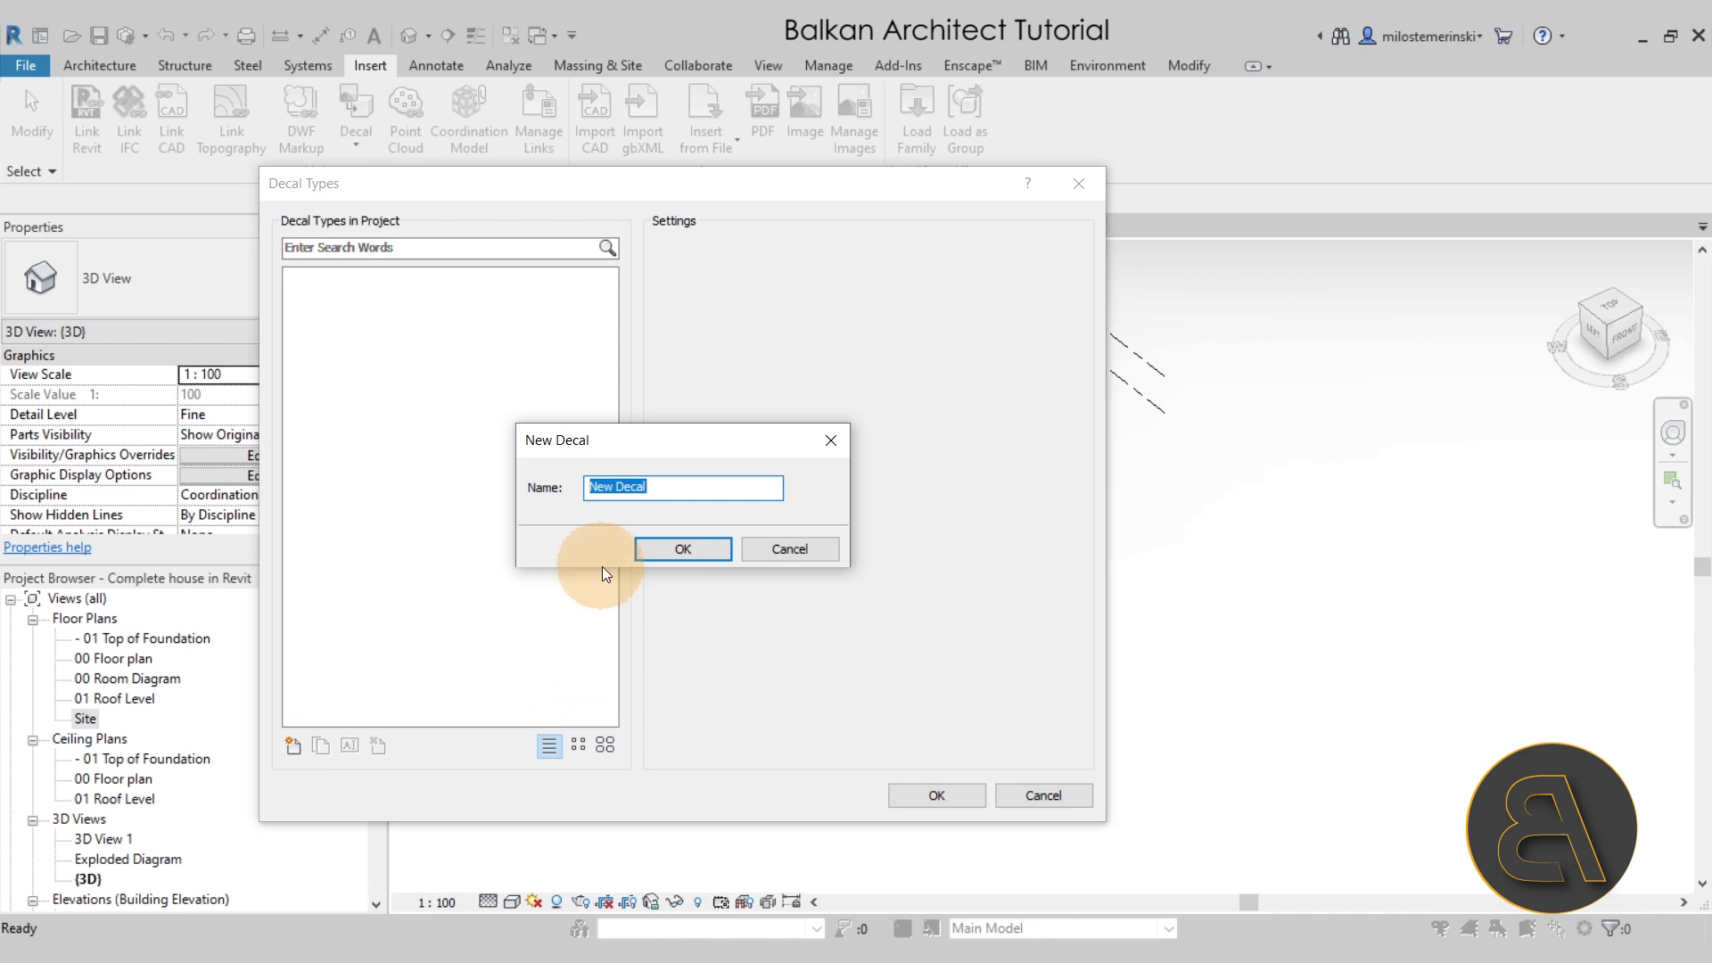
type("Sheet 1")
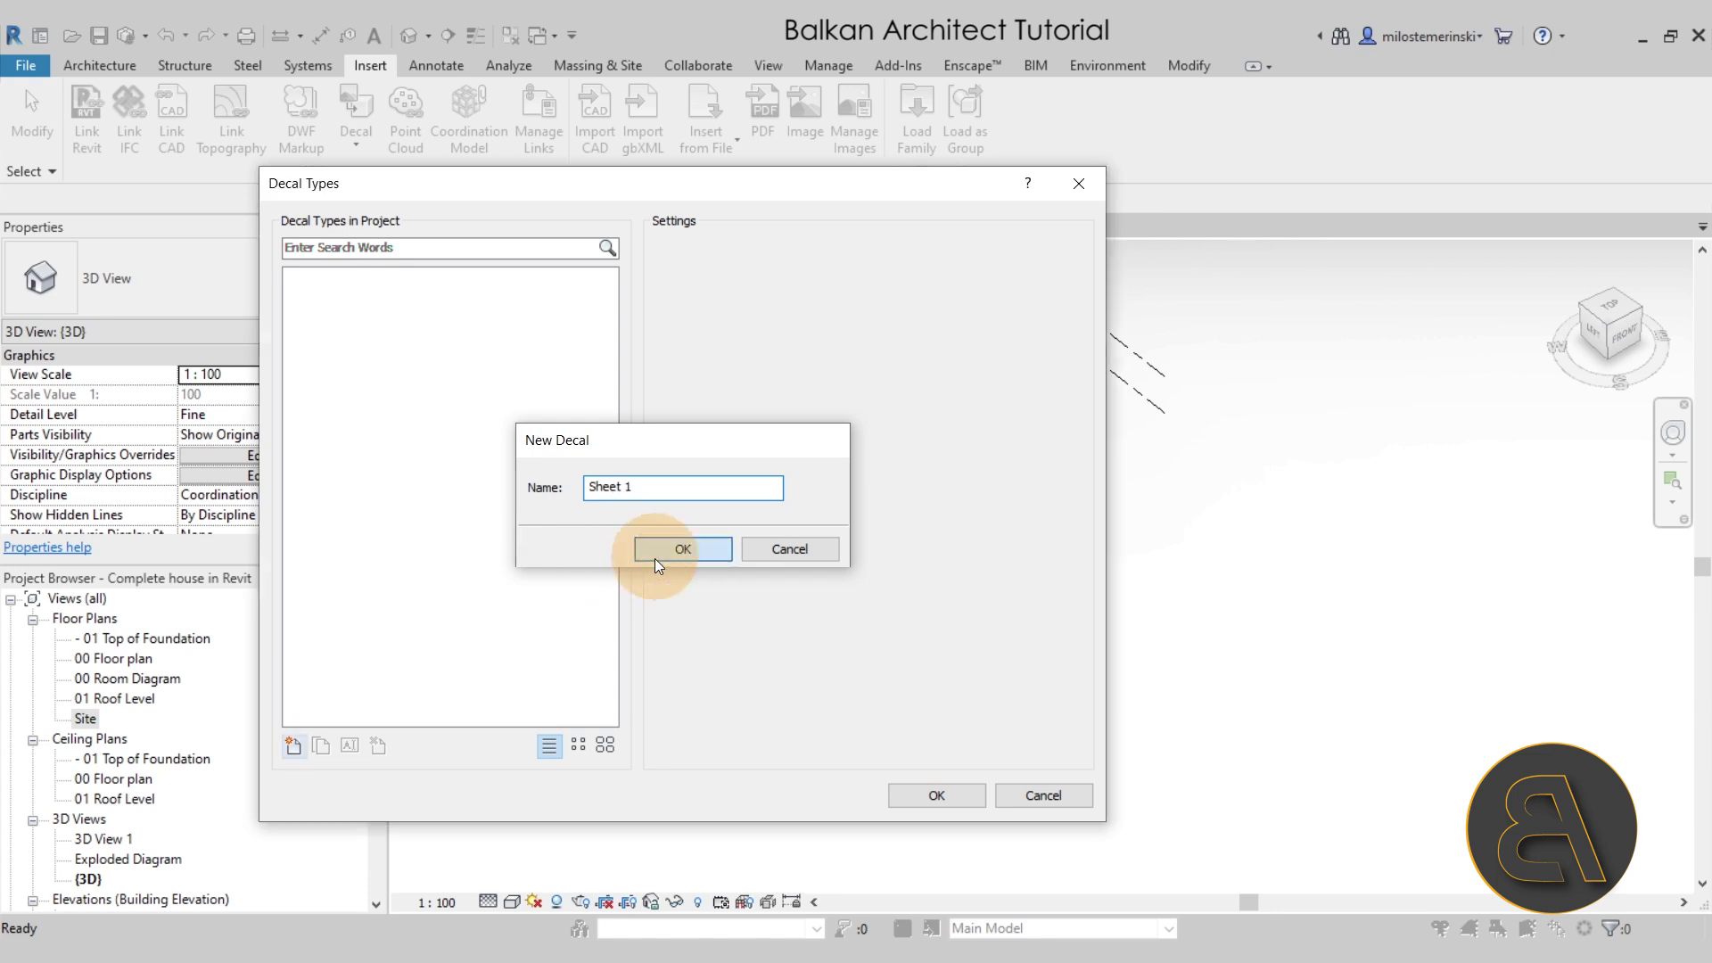
left_click(655, 558)
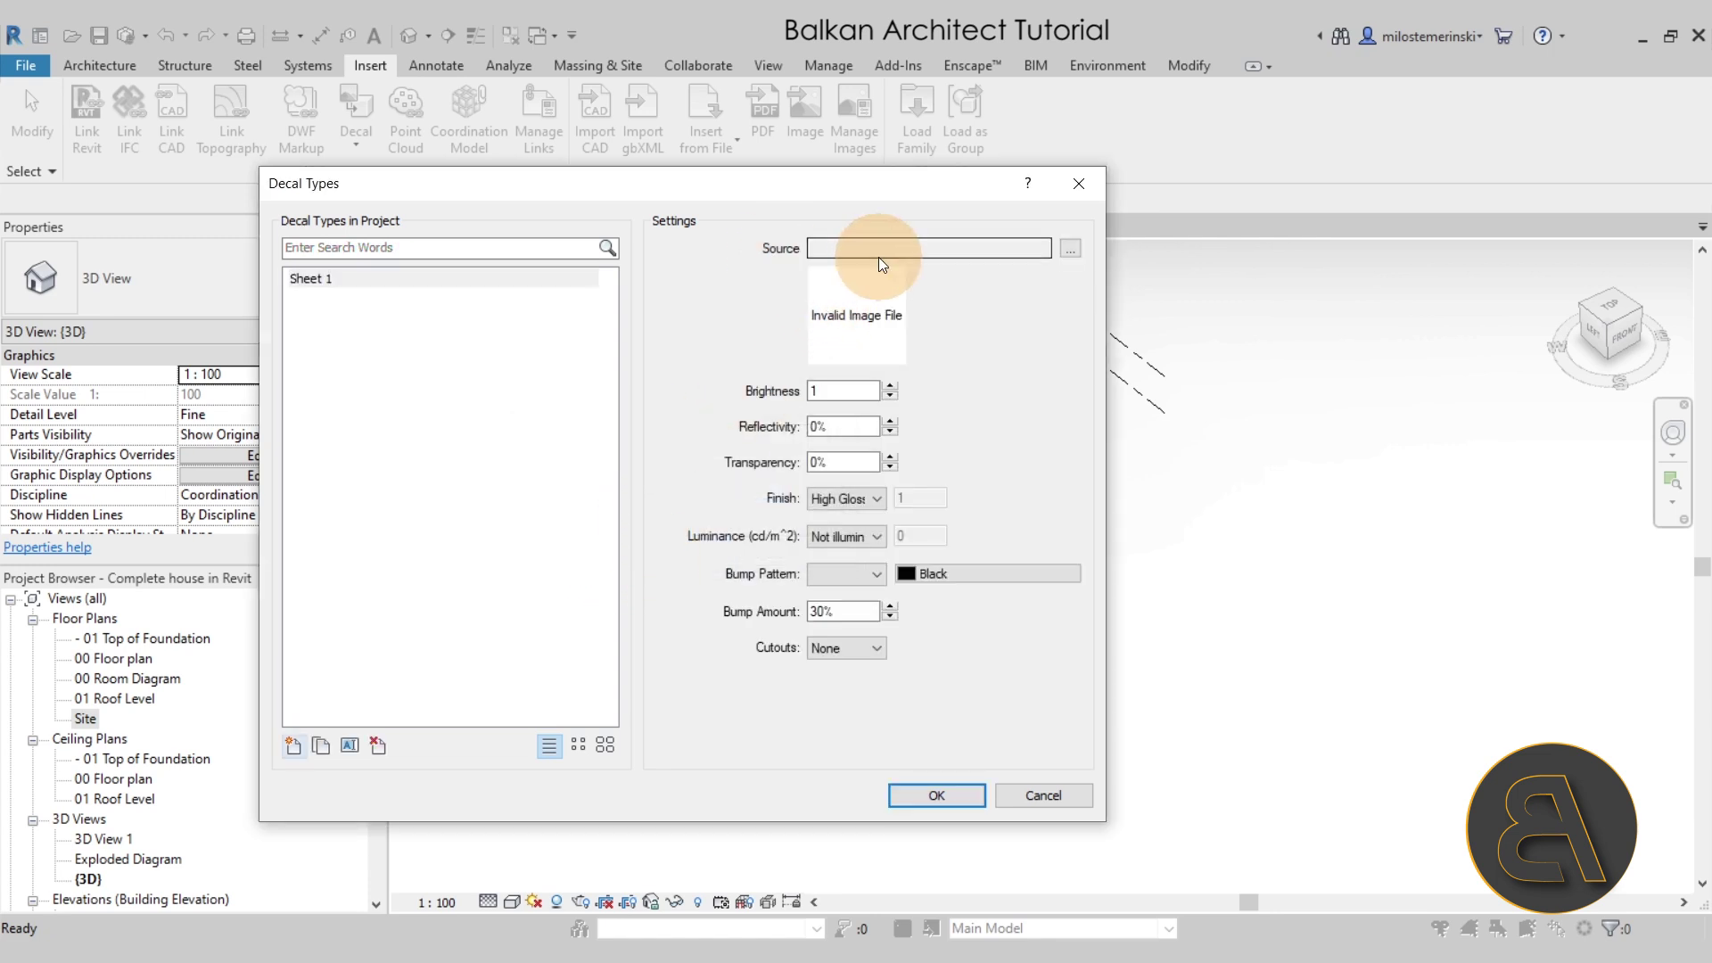
left_click(1069, 249)
left_click(635, 372)
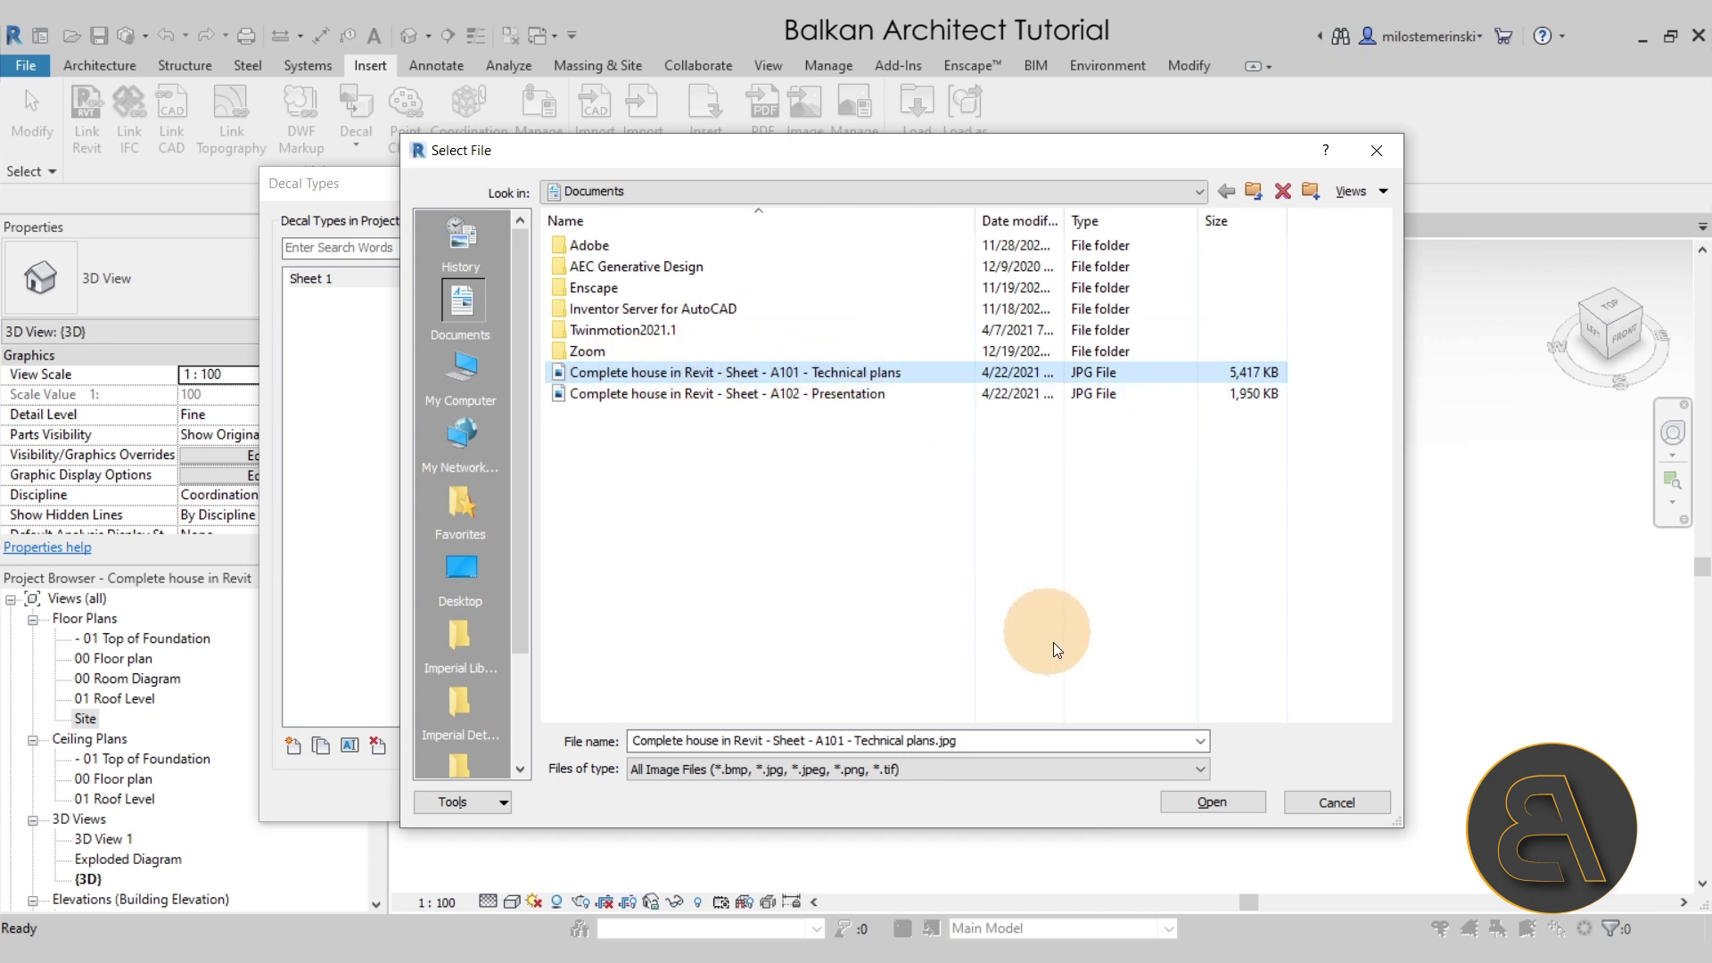
left_click(1239, 802)
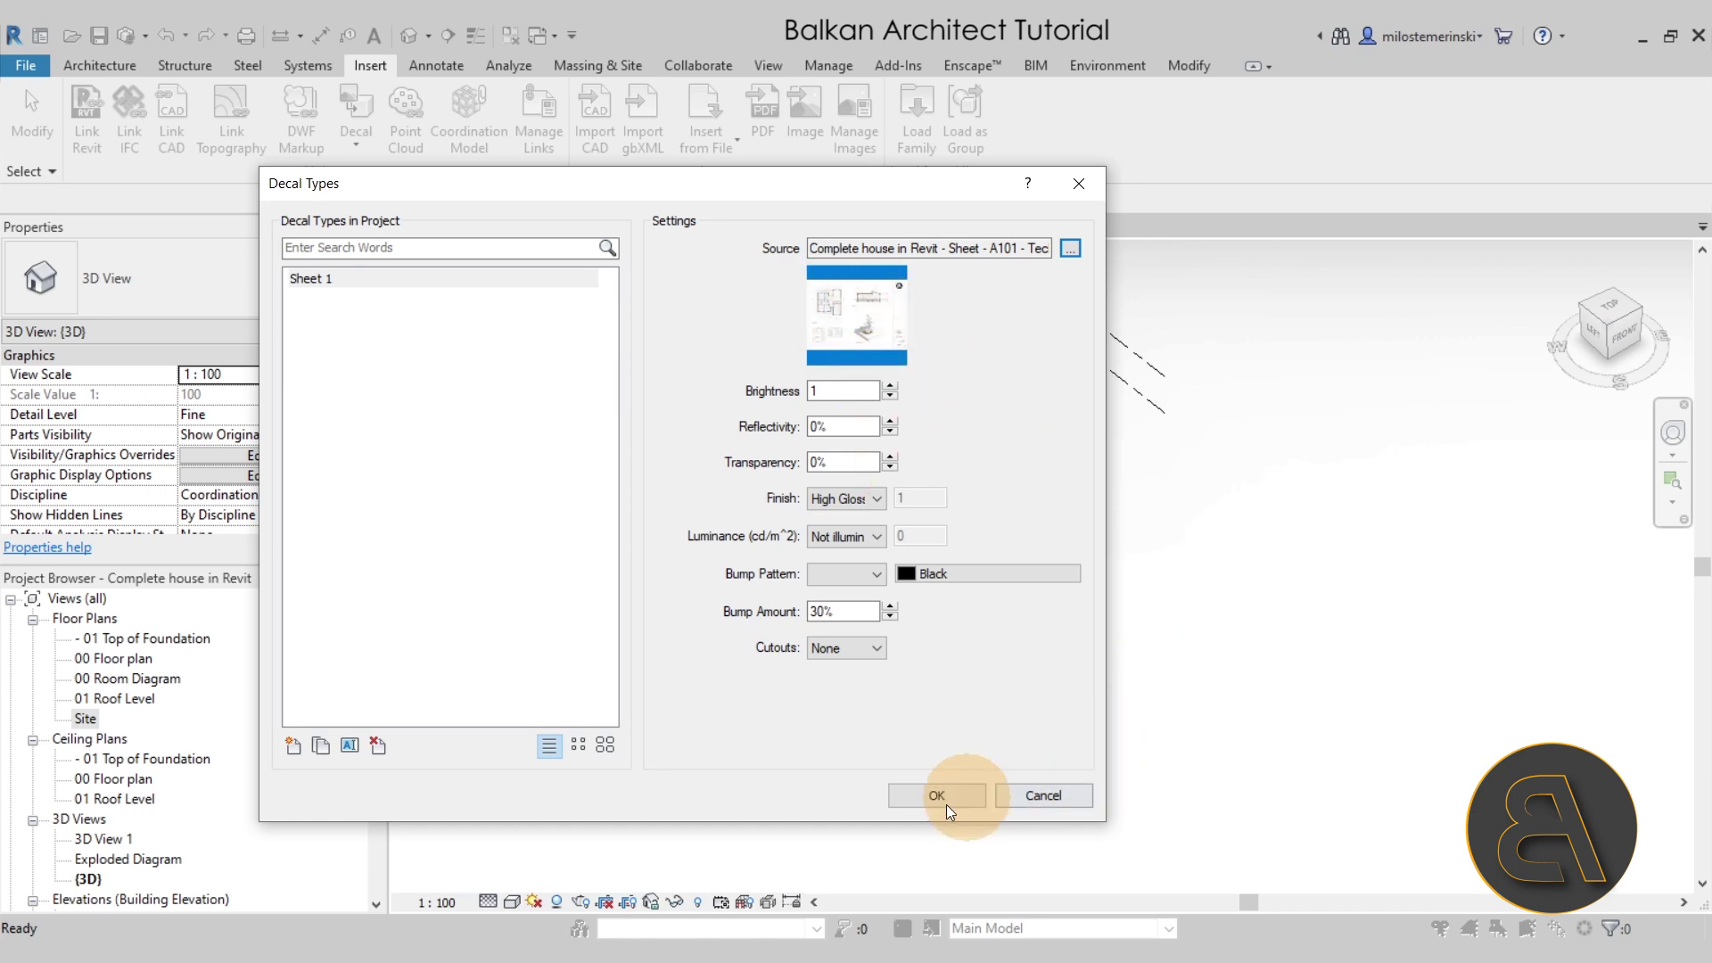
left_click(907, 794)
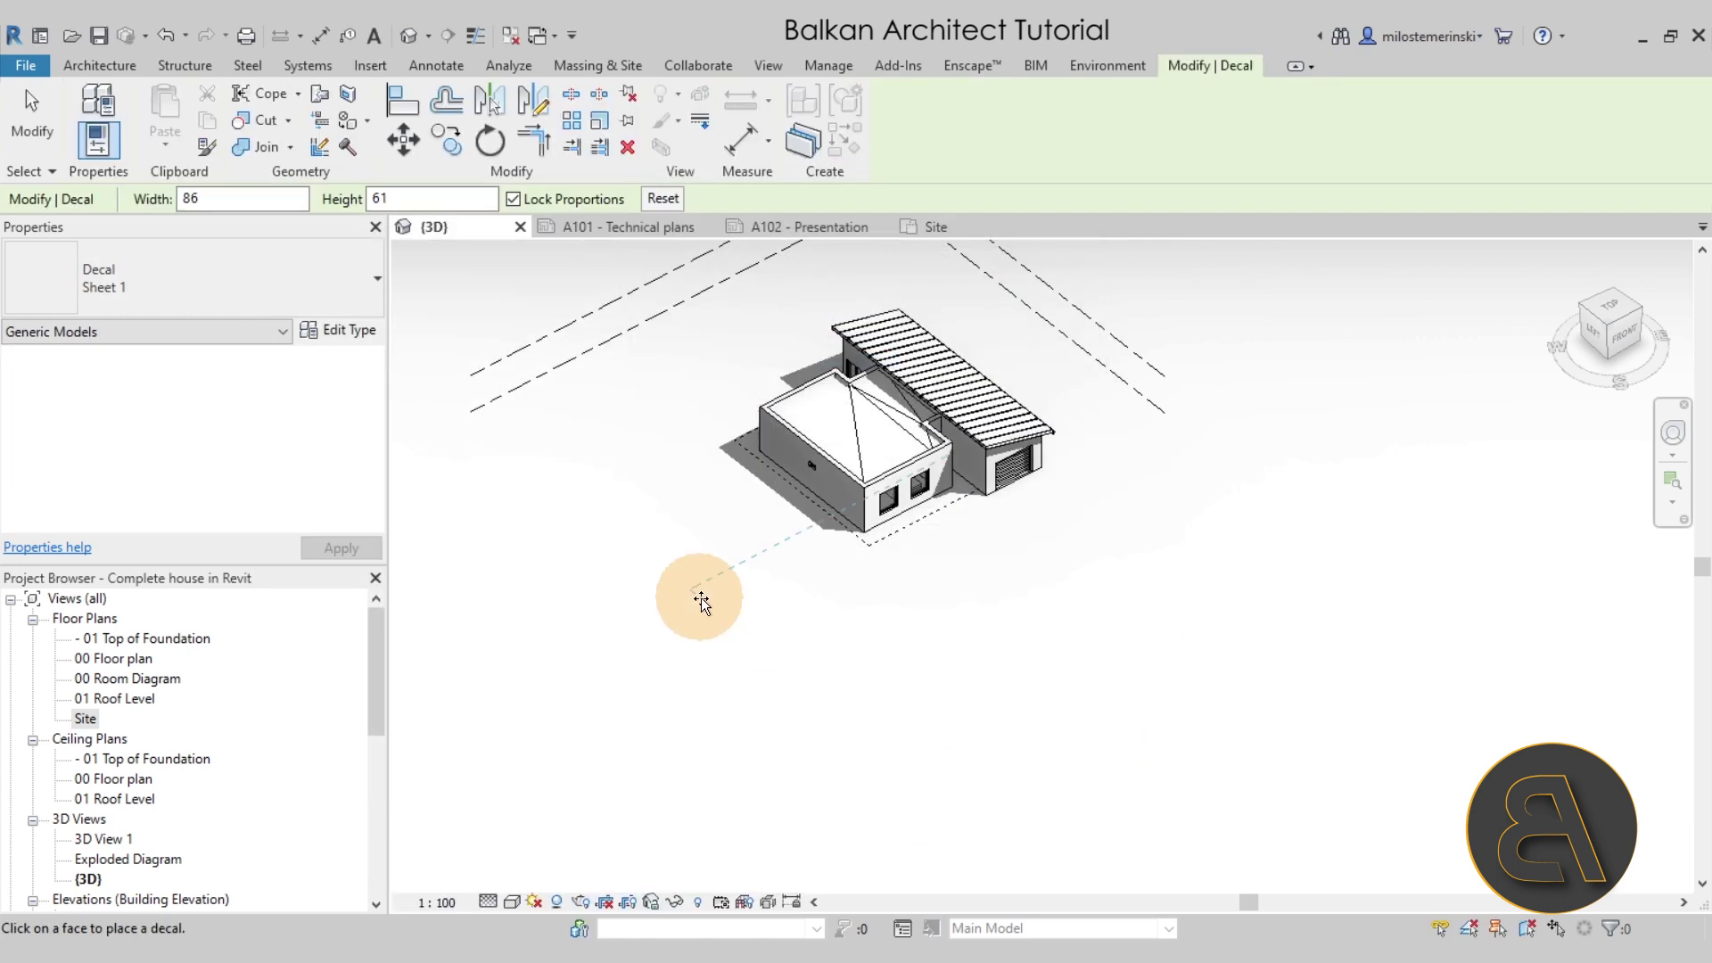
- Place the Sheet 1 decal on the ground slab and stretch it to about 1124 × 795
left_click(769, 571)
key("Escape")
key("Escape")
scroll(754, 556, "up", 5)
scroll(747, 554, "up", 2)
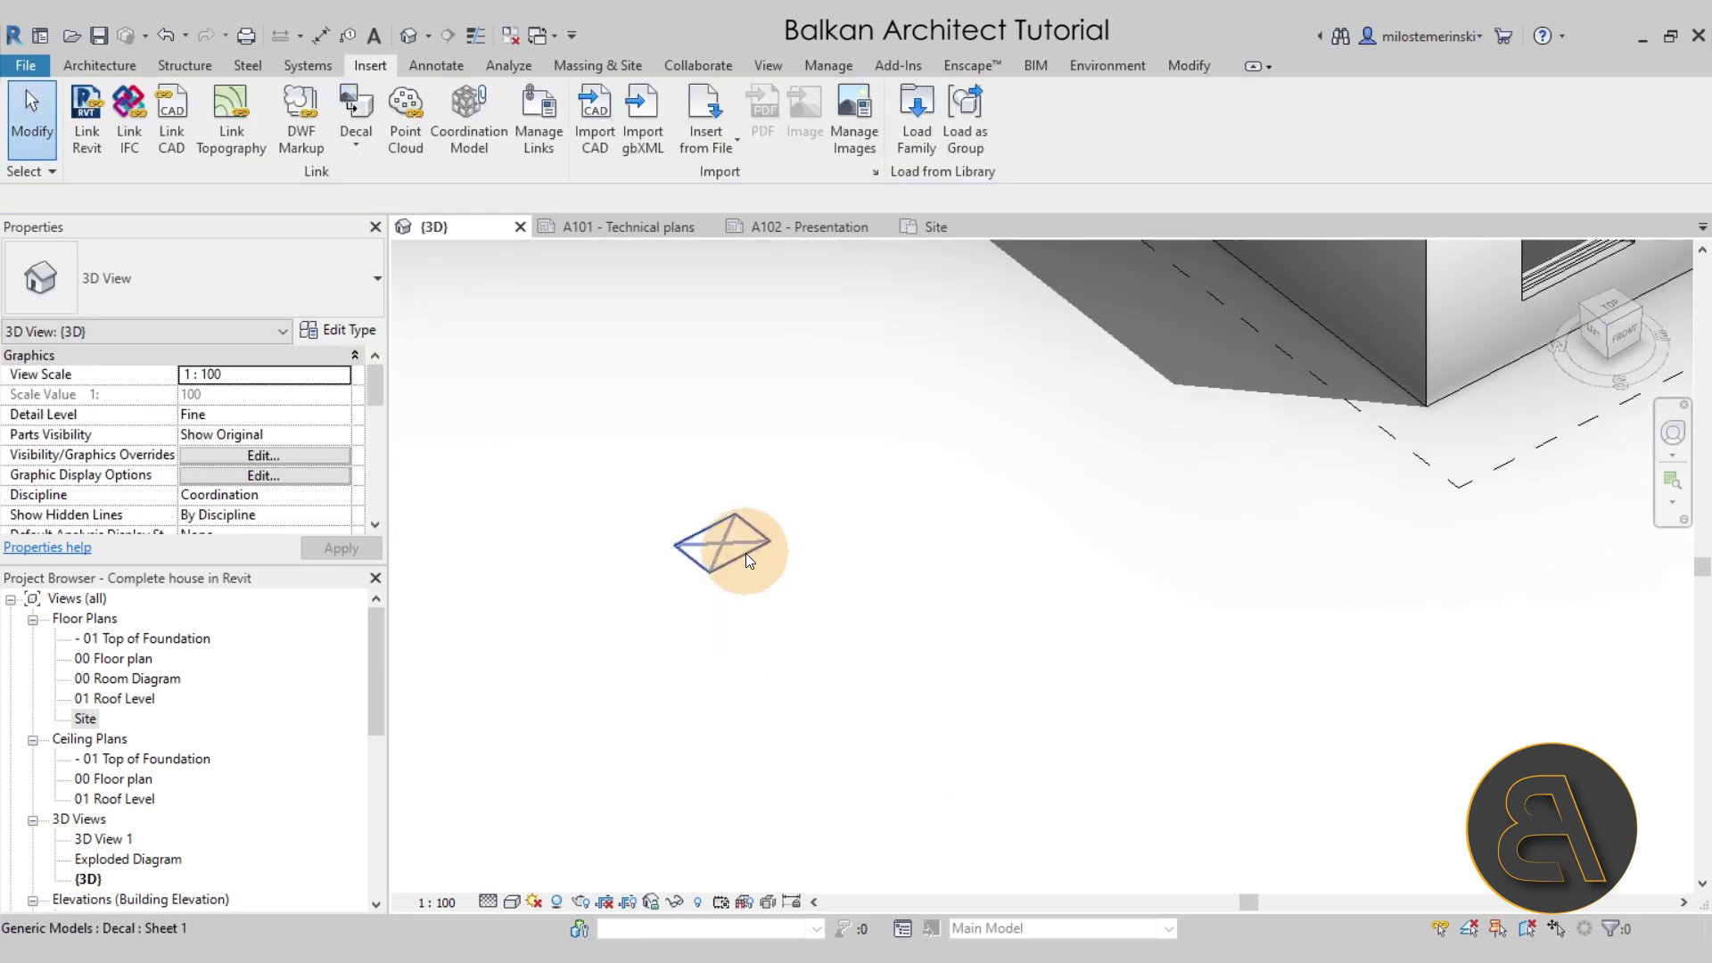
left_click(736, 551)
scroll(843, 571, "down", 5)
scroll(827, 570, "up", 3)
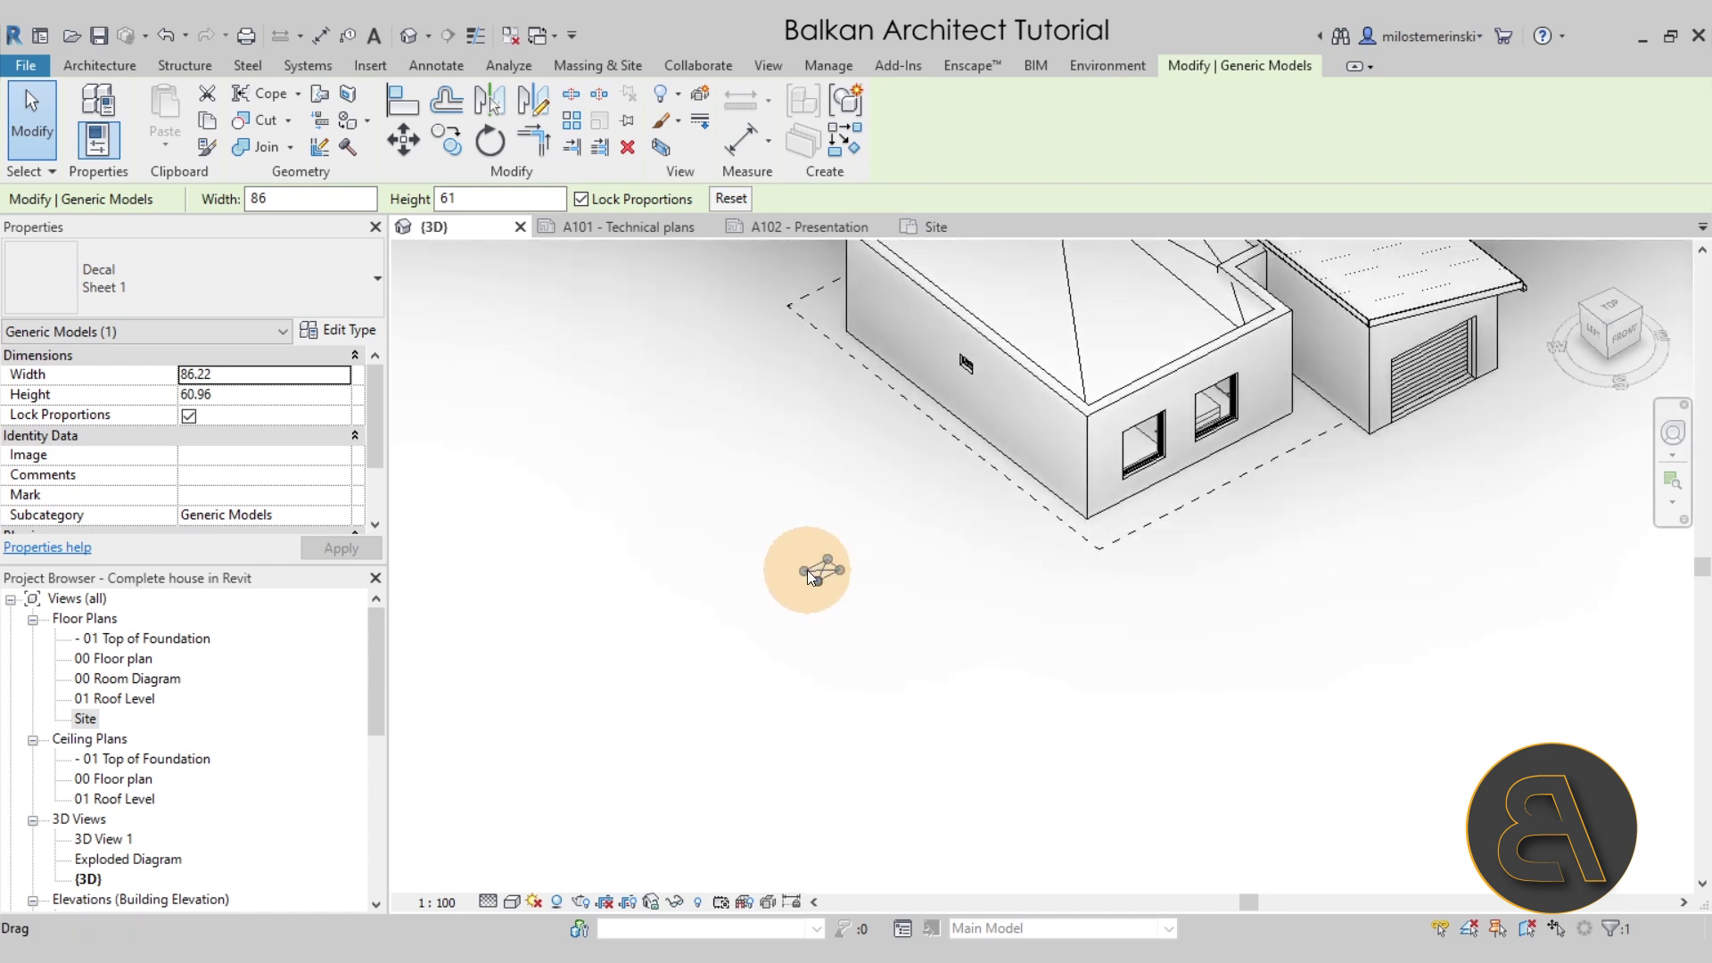
left_click_drag(803, 566, 388, 551)
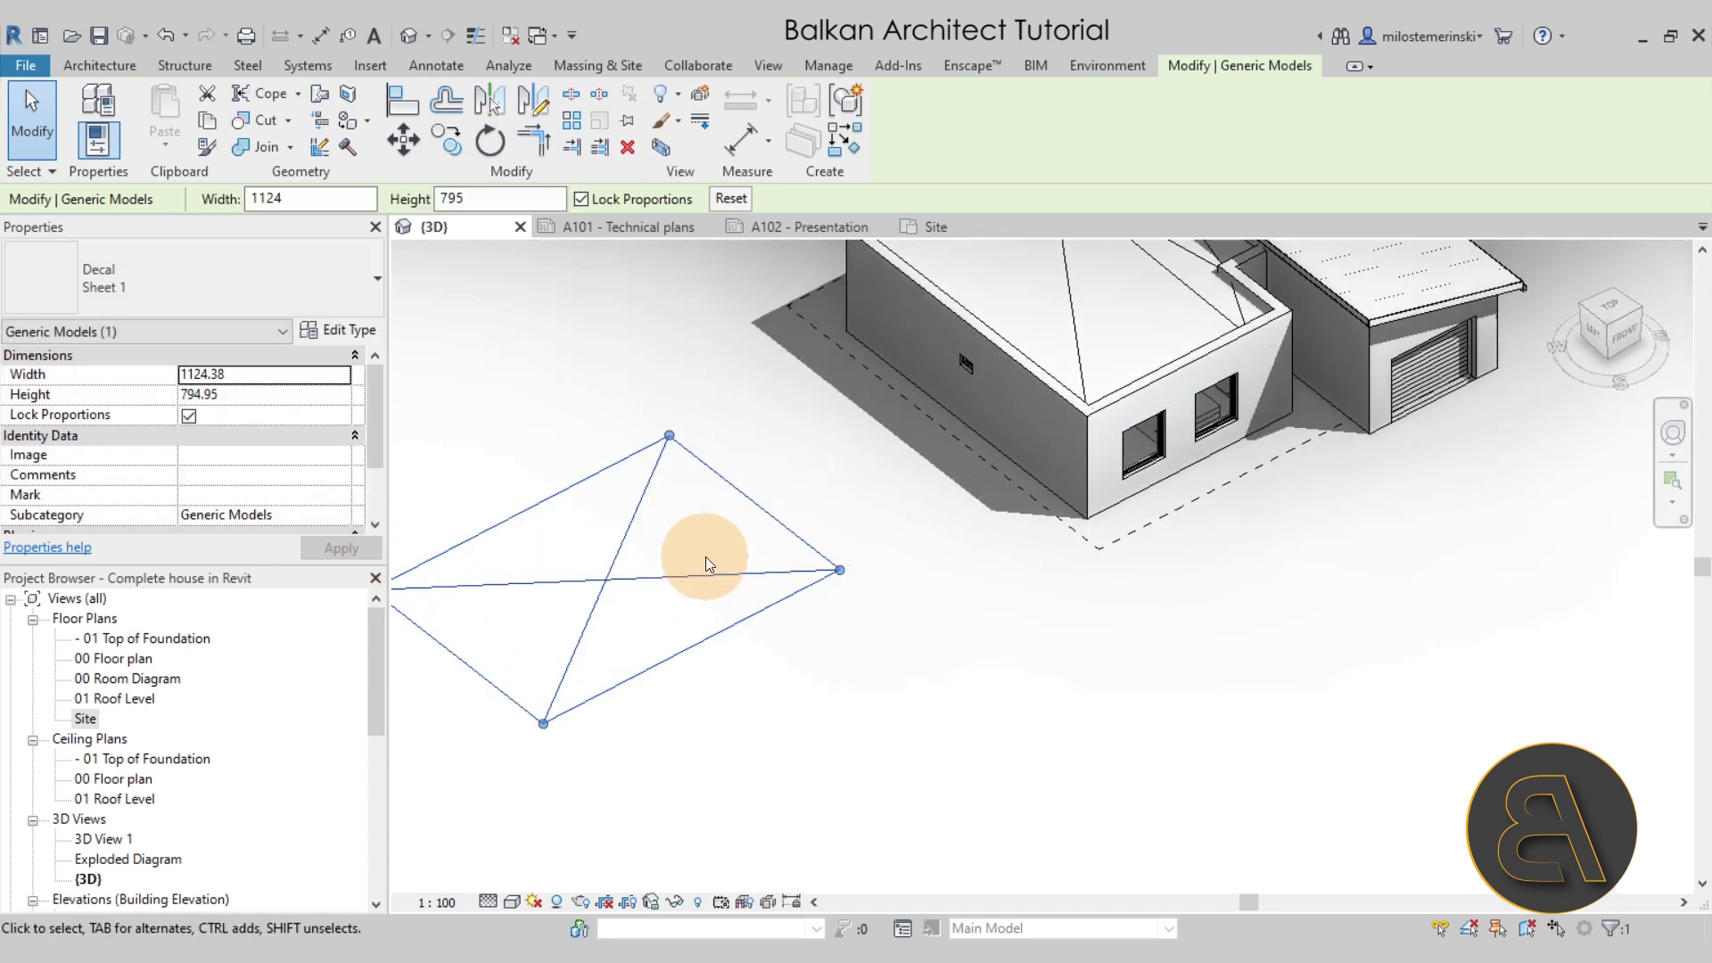
- Set the Sheet 1 decal's width to 3500
scroll(705, 556, "down", 4)
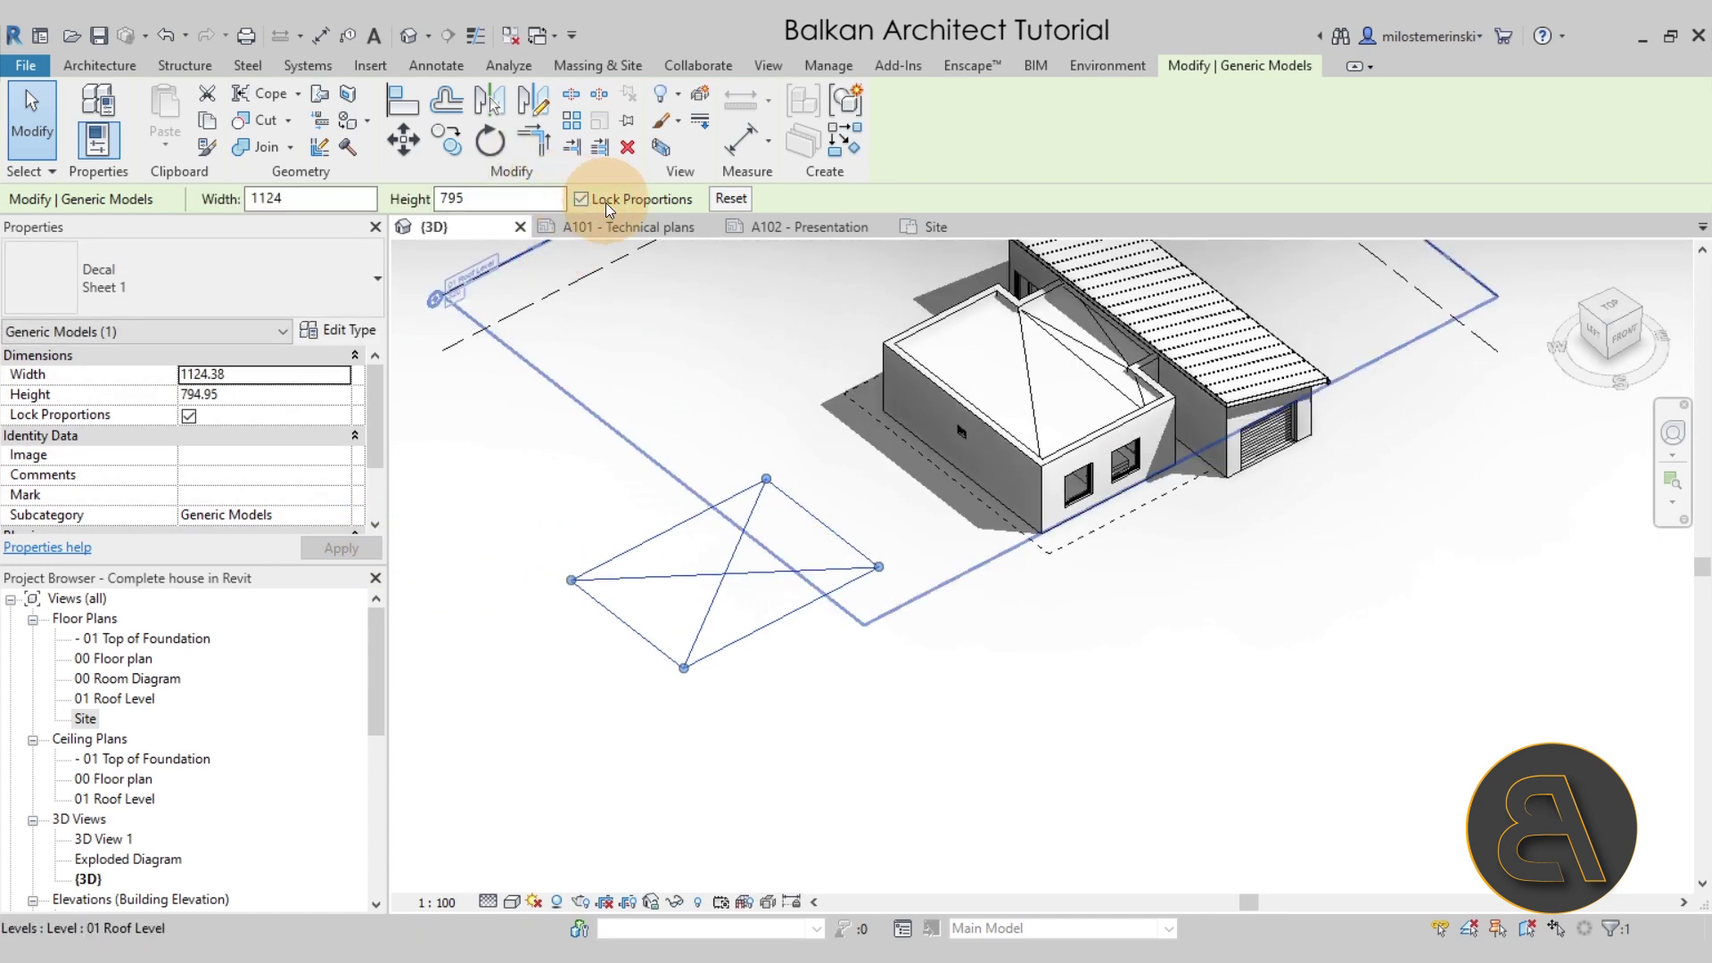
double_click(268, 199)
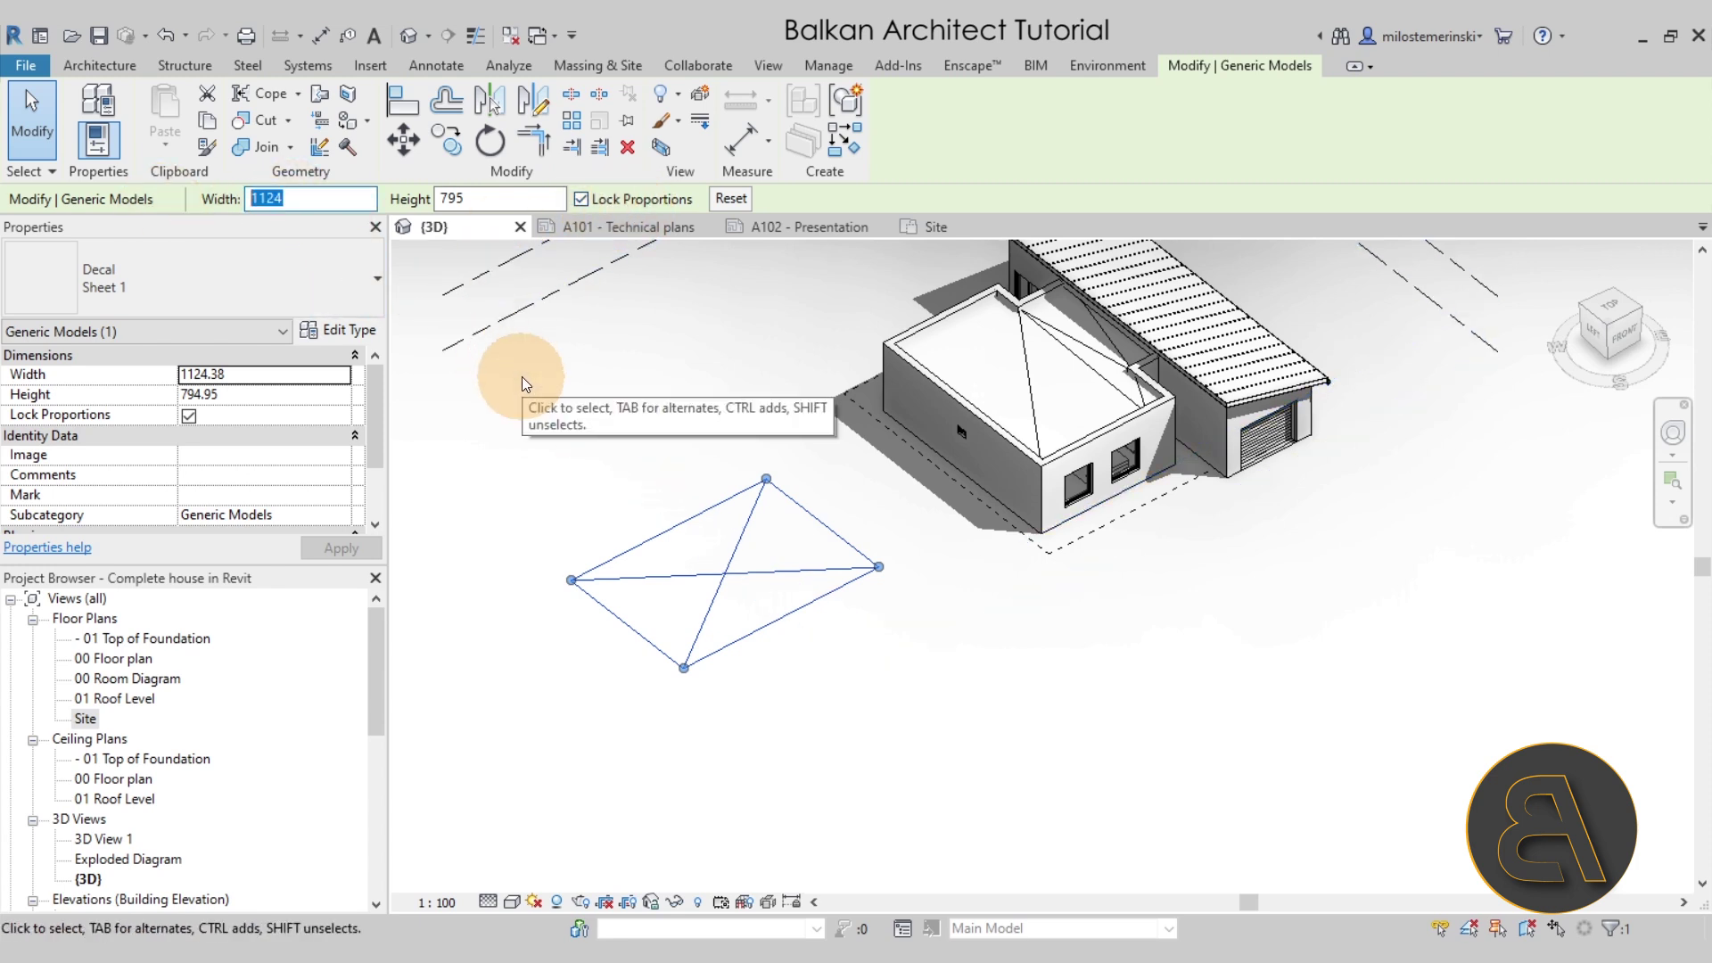
type("3500")
left_click(979, 637)
scroll(897, 605, "down", 3)
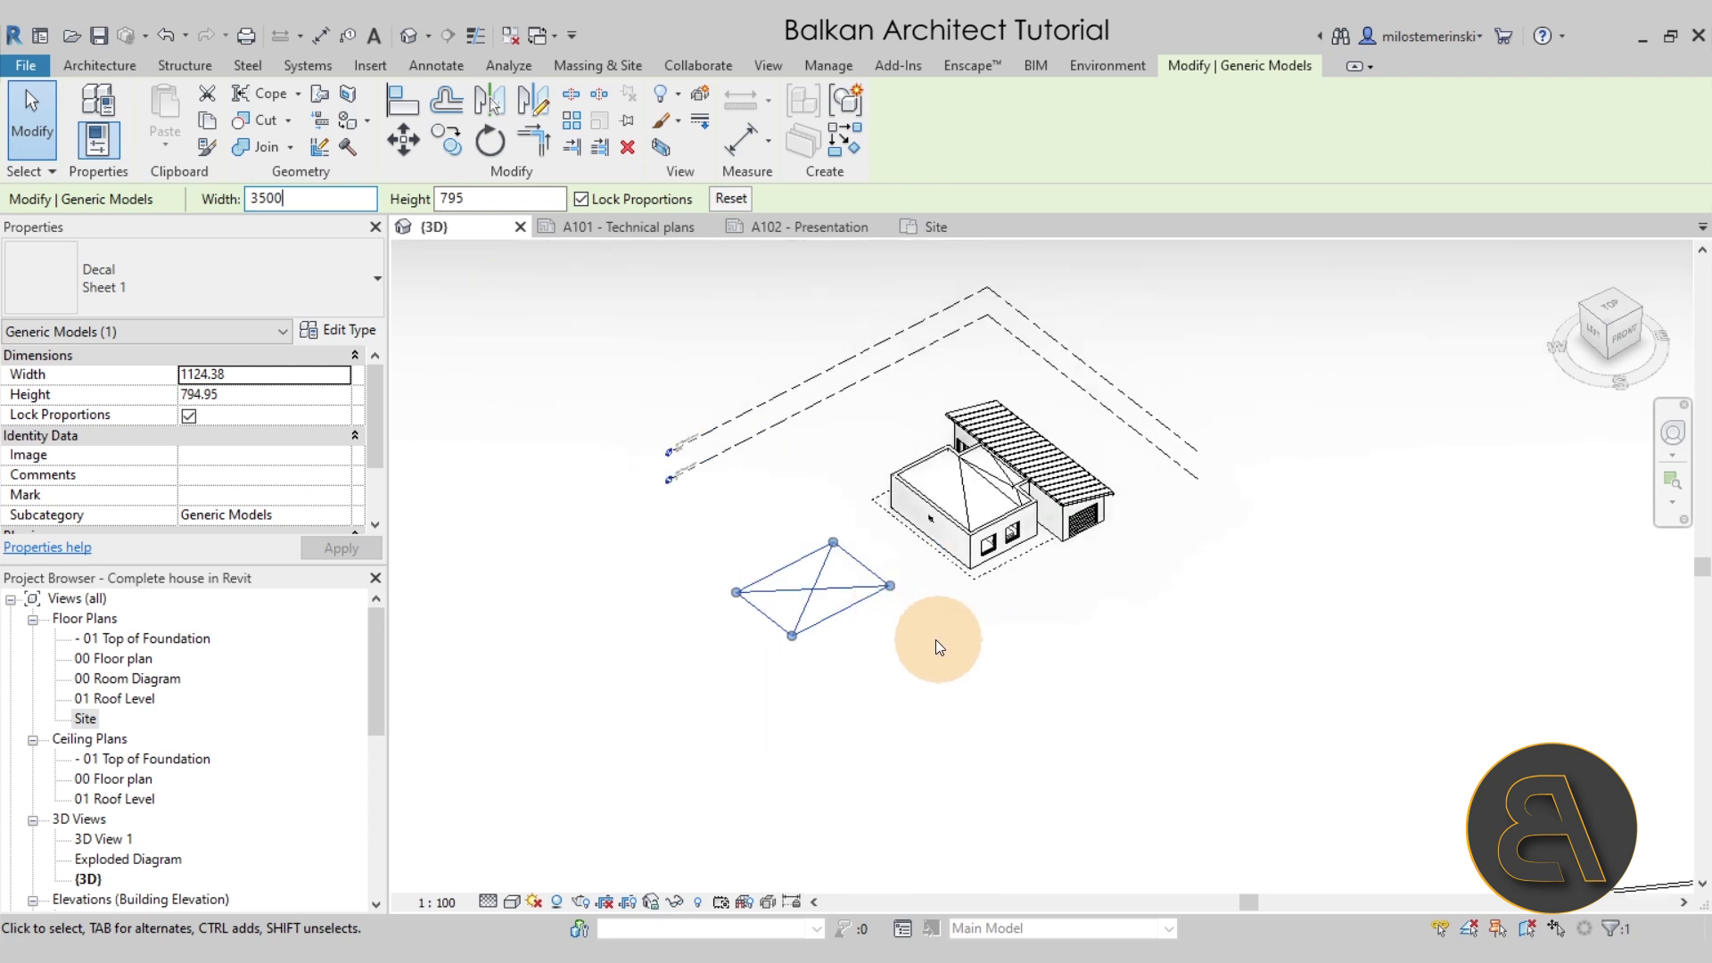
left_click(928, 637)
- Move the widened decal down-left of the house and start placing another decal
left_click(879, 606)
left_click_drag(880, 606, 785, 701)
left_click(902, 655)
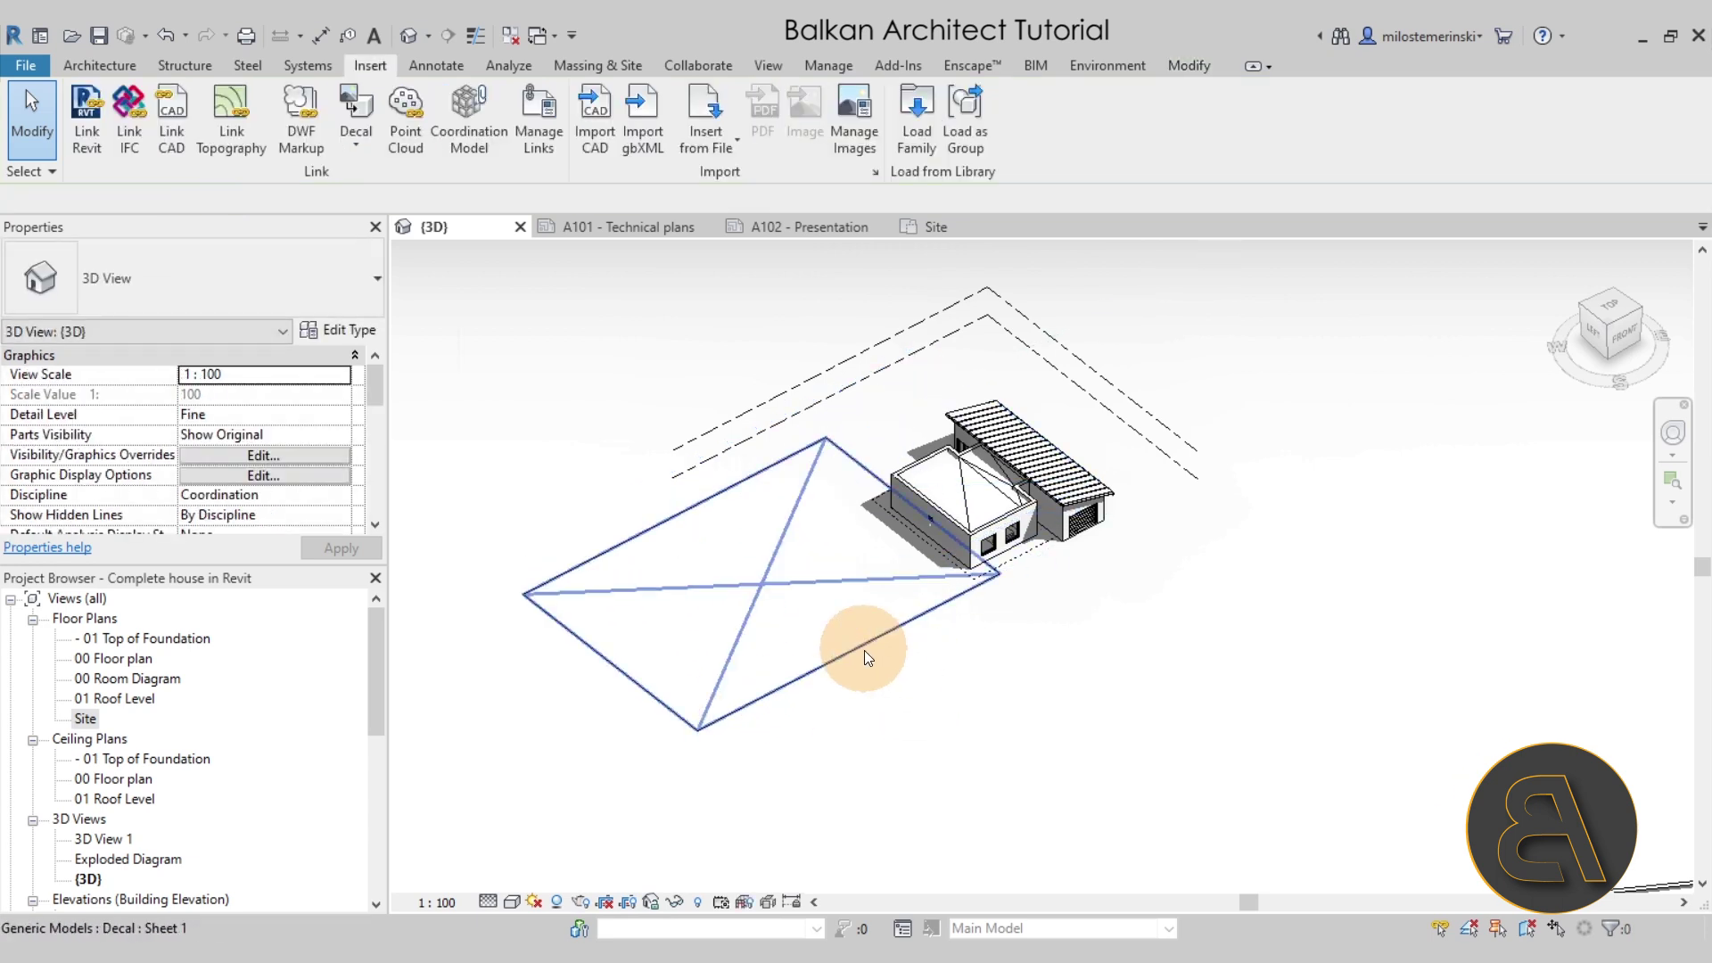
left_click(356, 105)
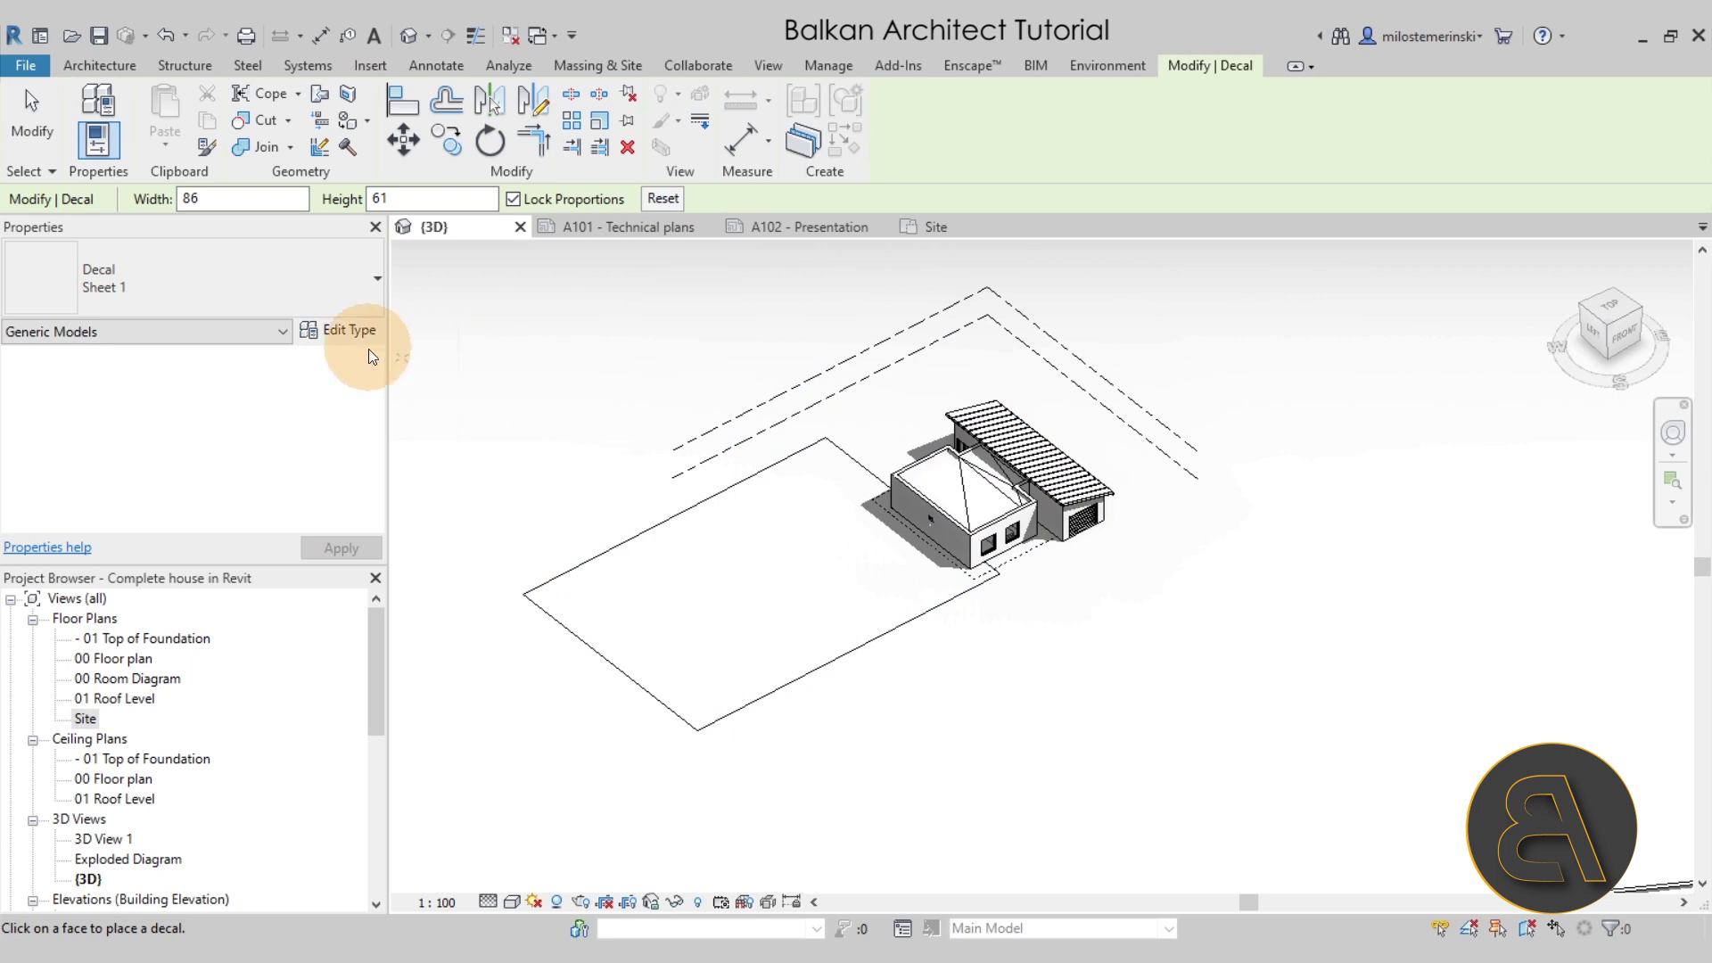
- Duplicate the decal type as Sheet 2 and set its image to the A102 - Presentation JPG
left_click(324, 332)
left_click(845, 301)
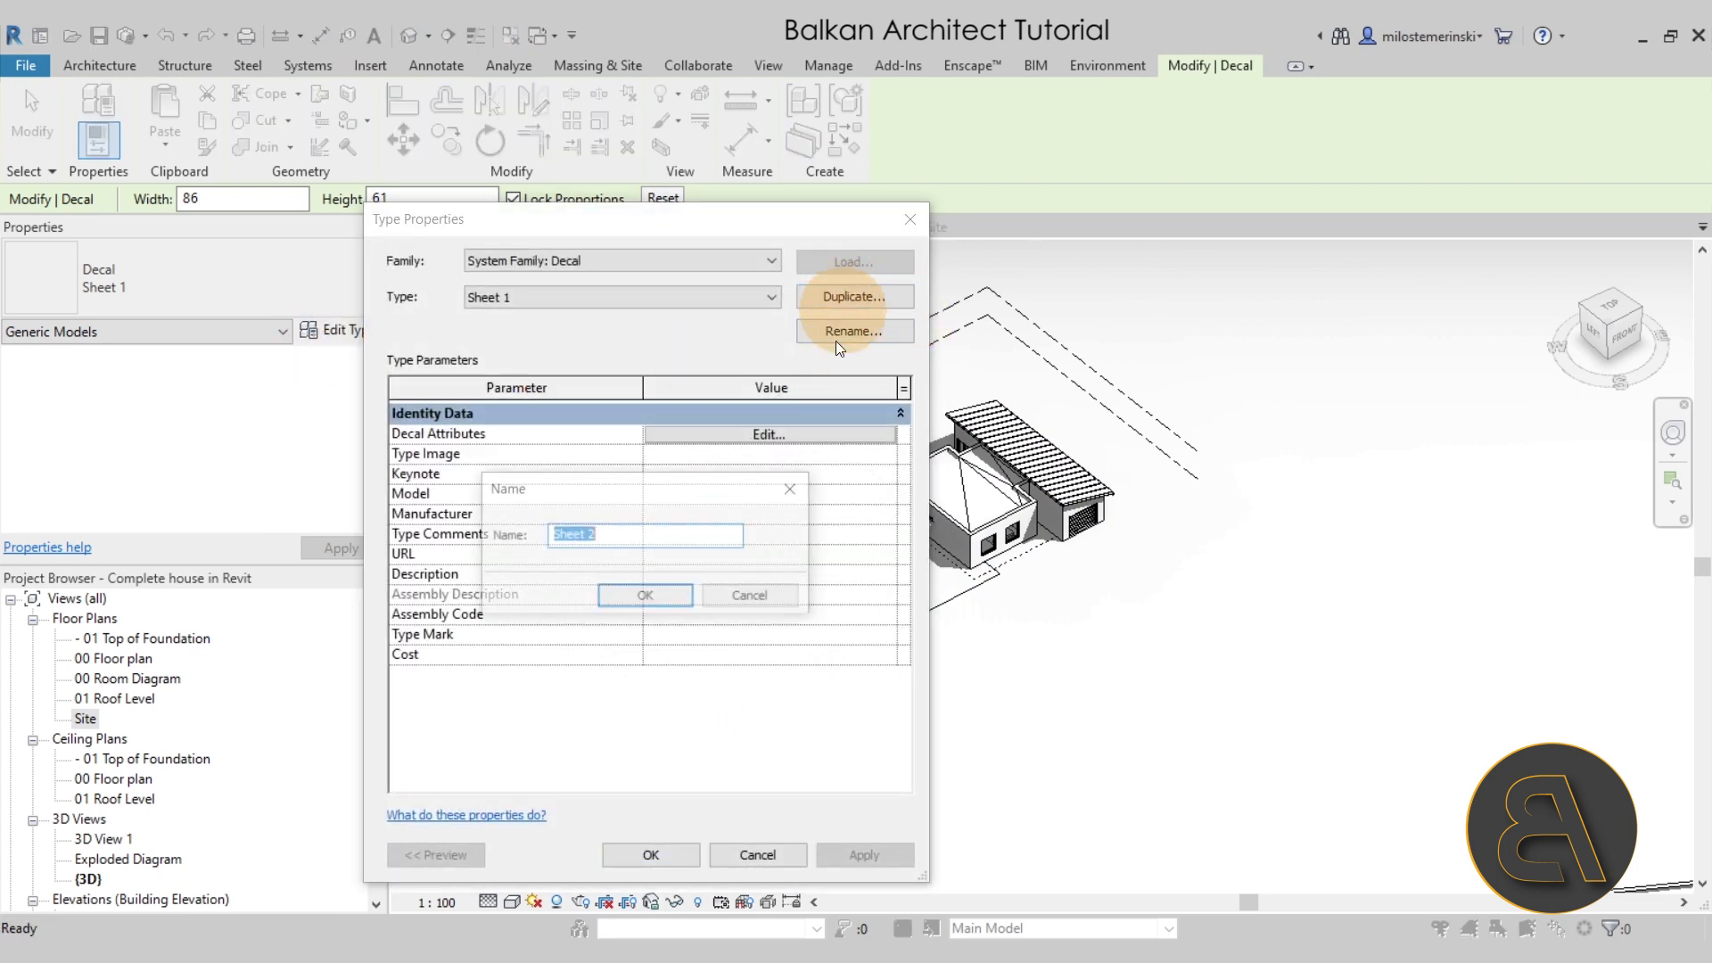
left_click(627, 600)
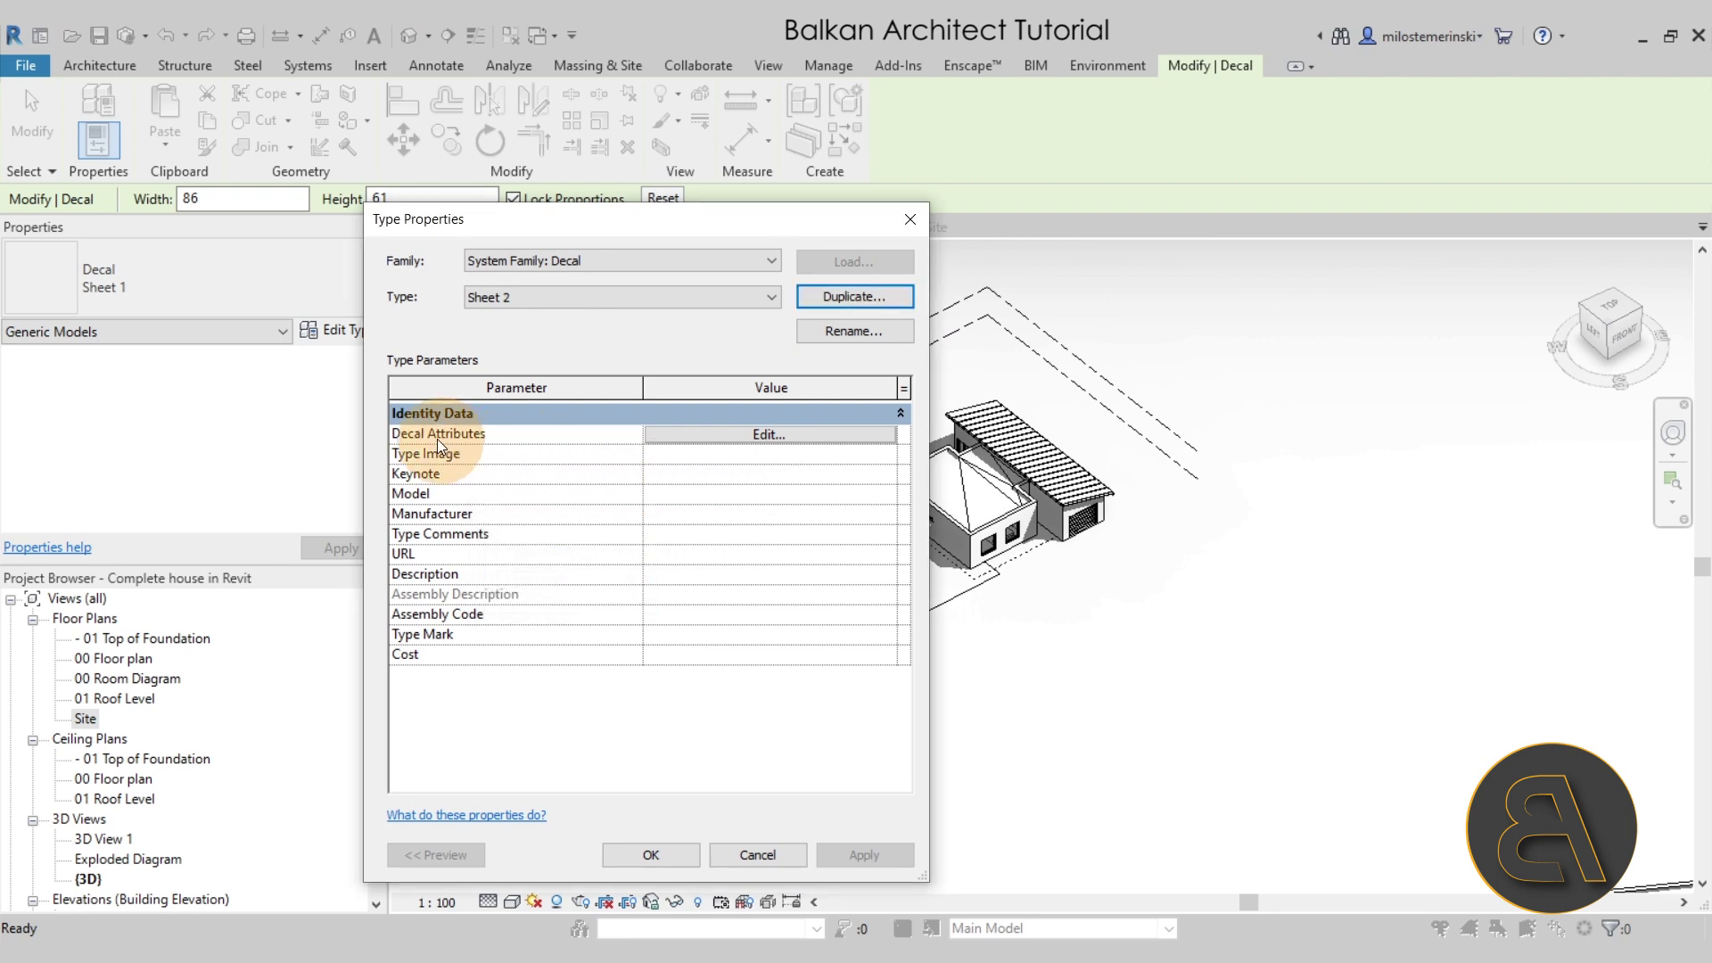
left_click(764, 435)
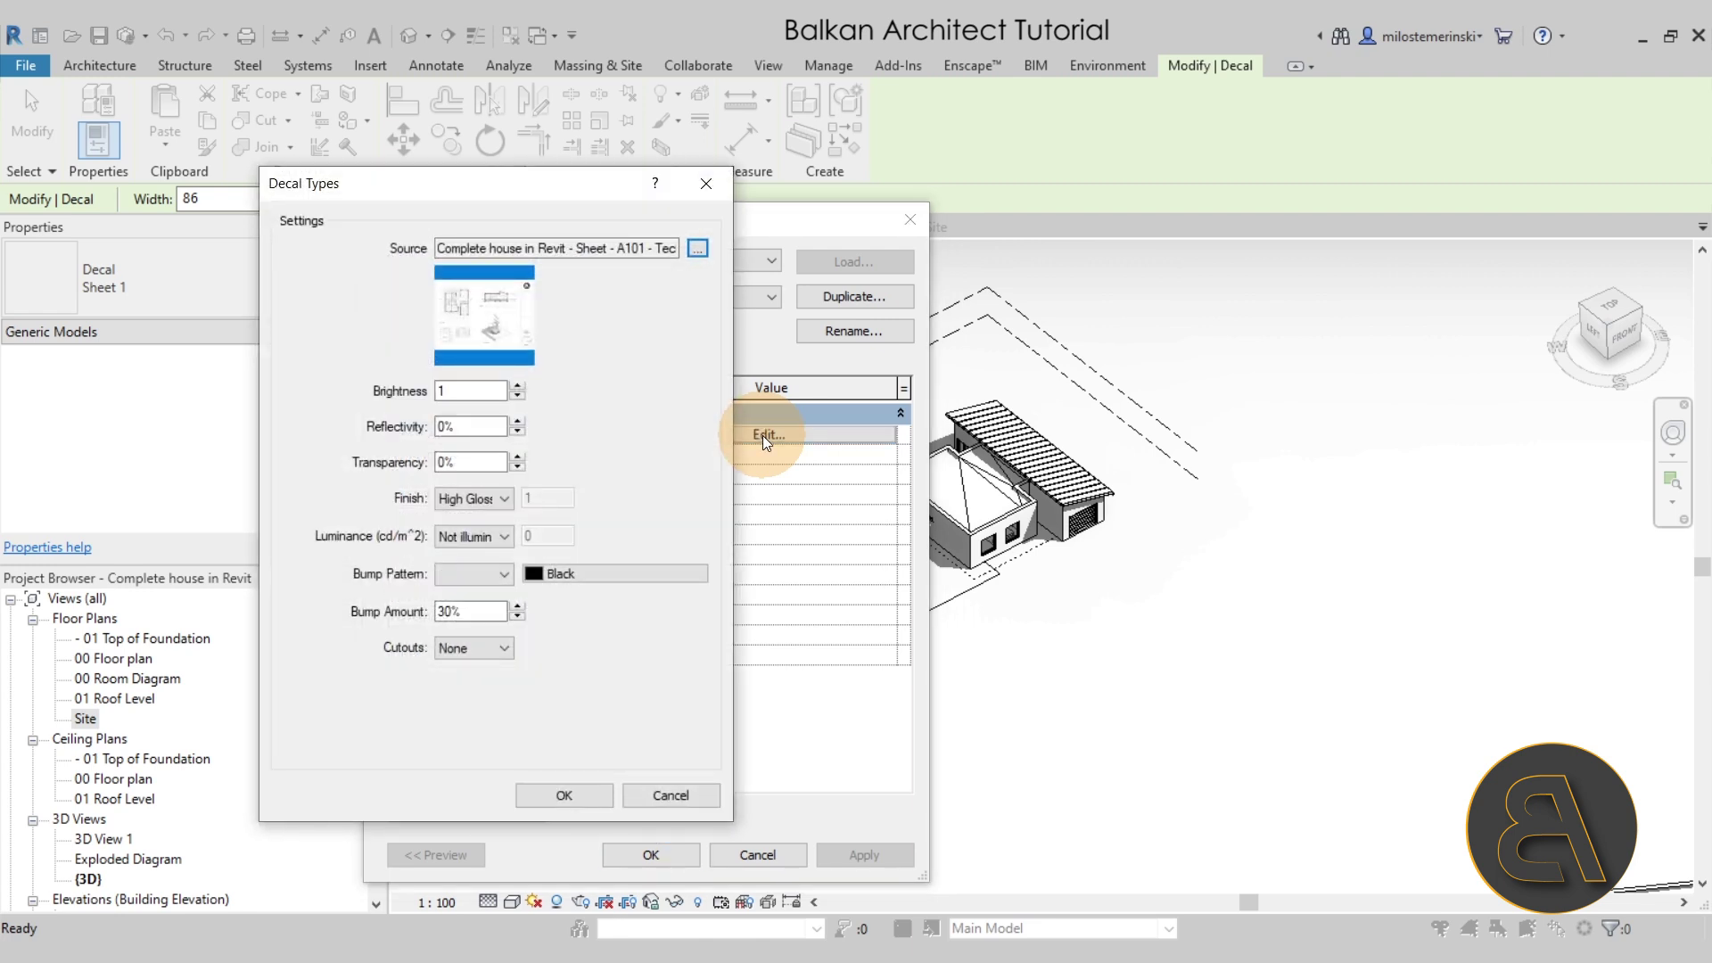
left_click(696, 248)
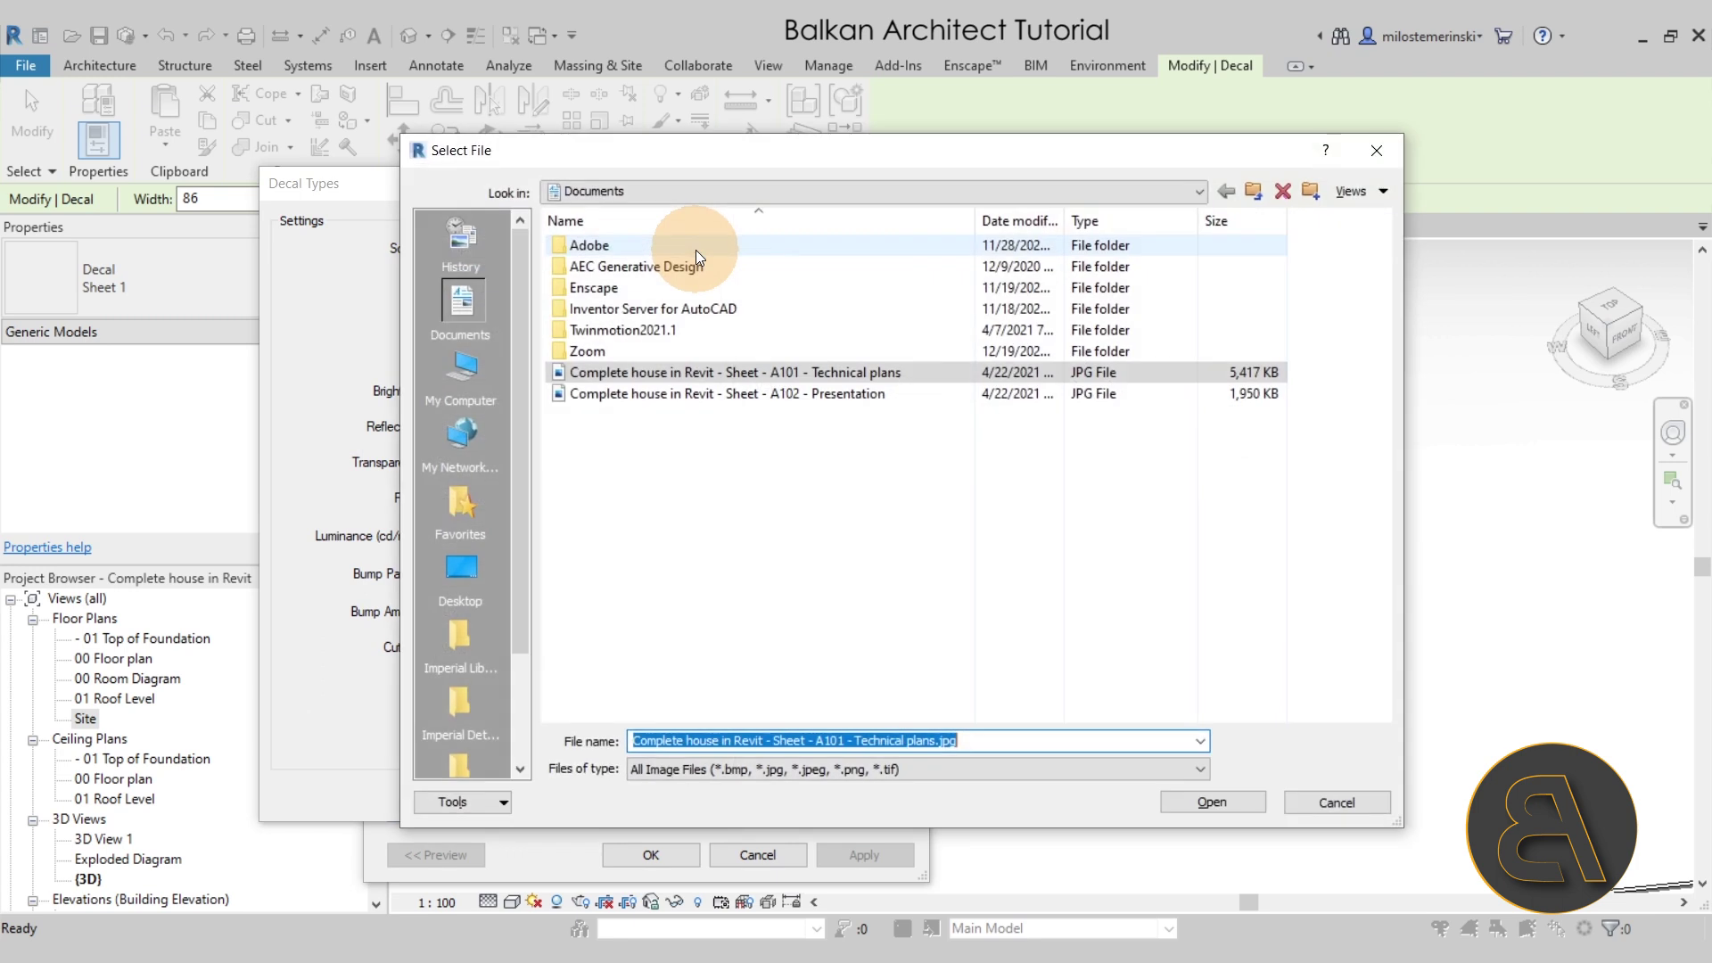
left_click(742, 393)
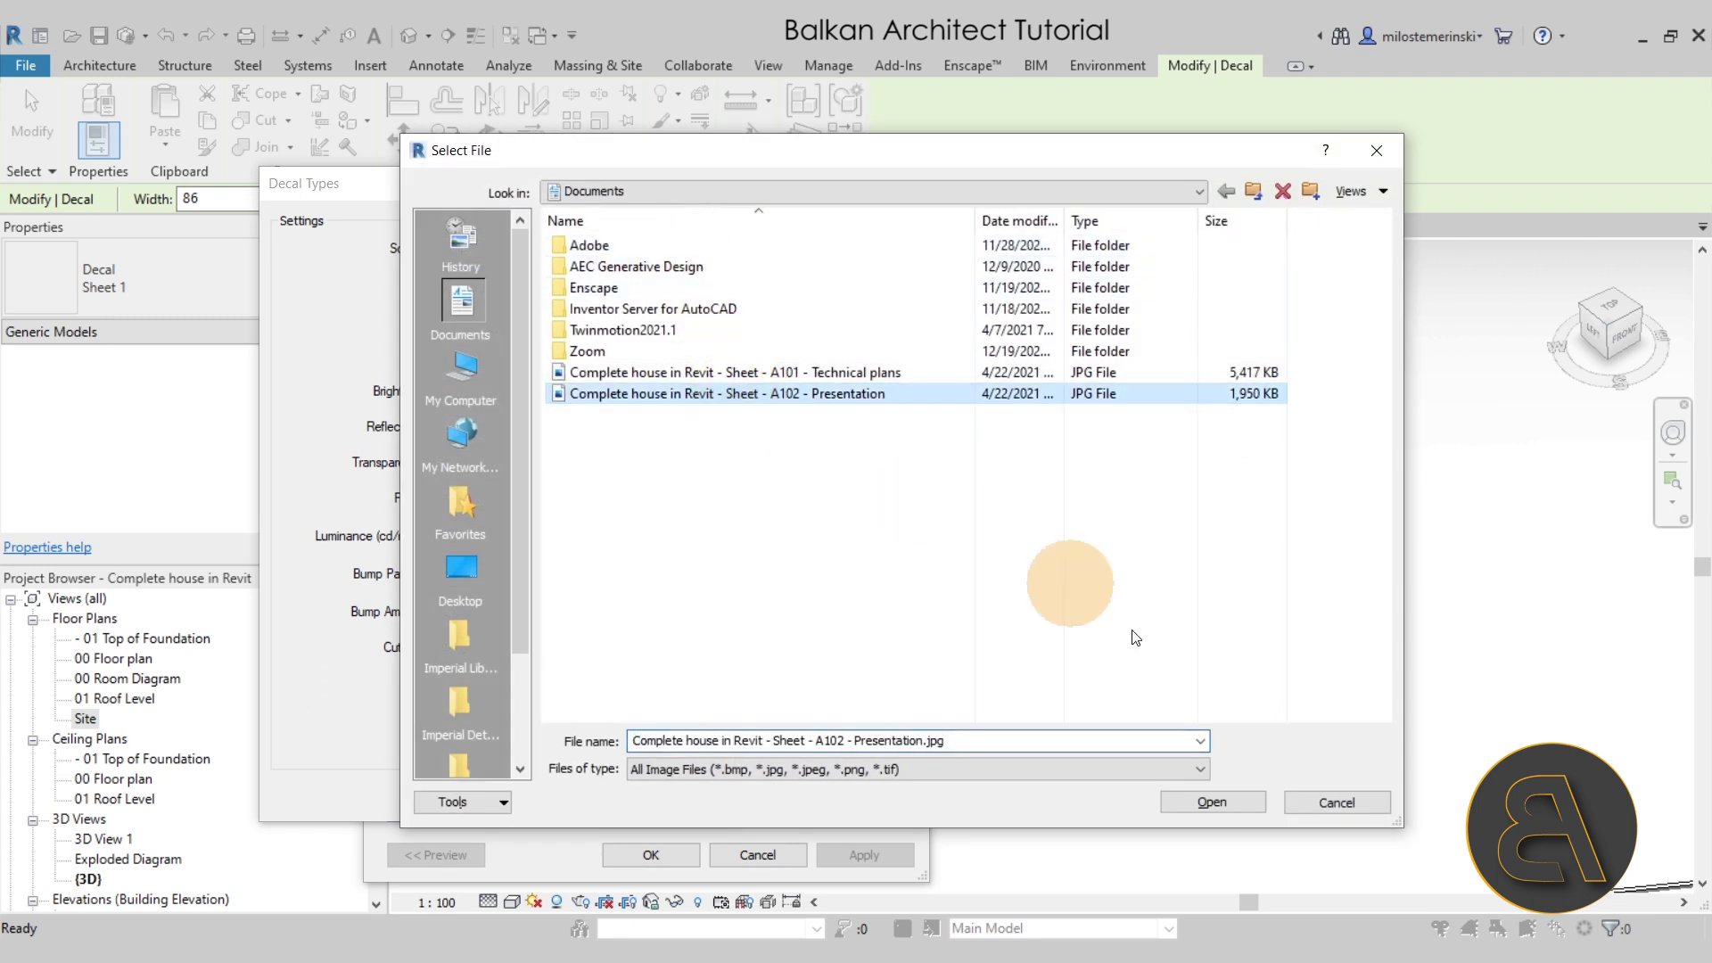
left_click(1222, 800)
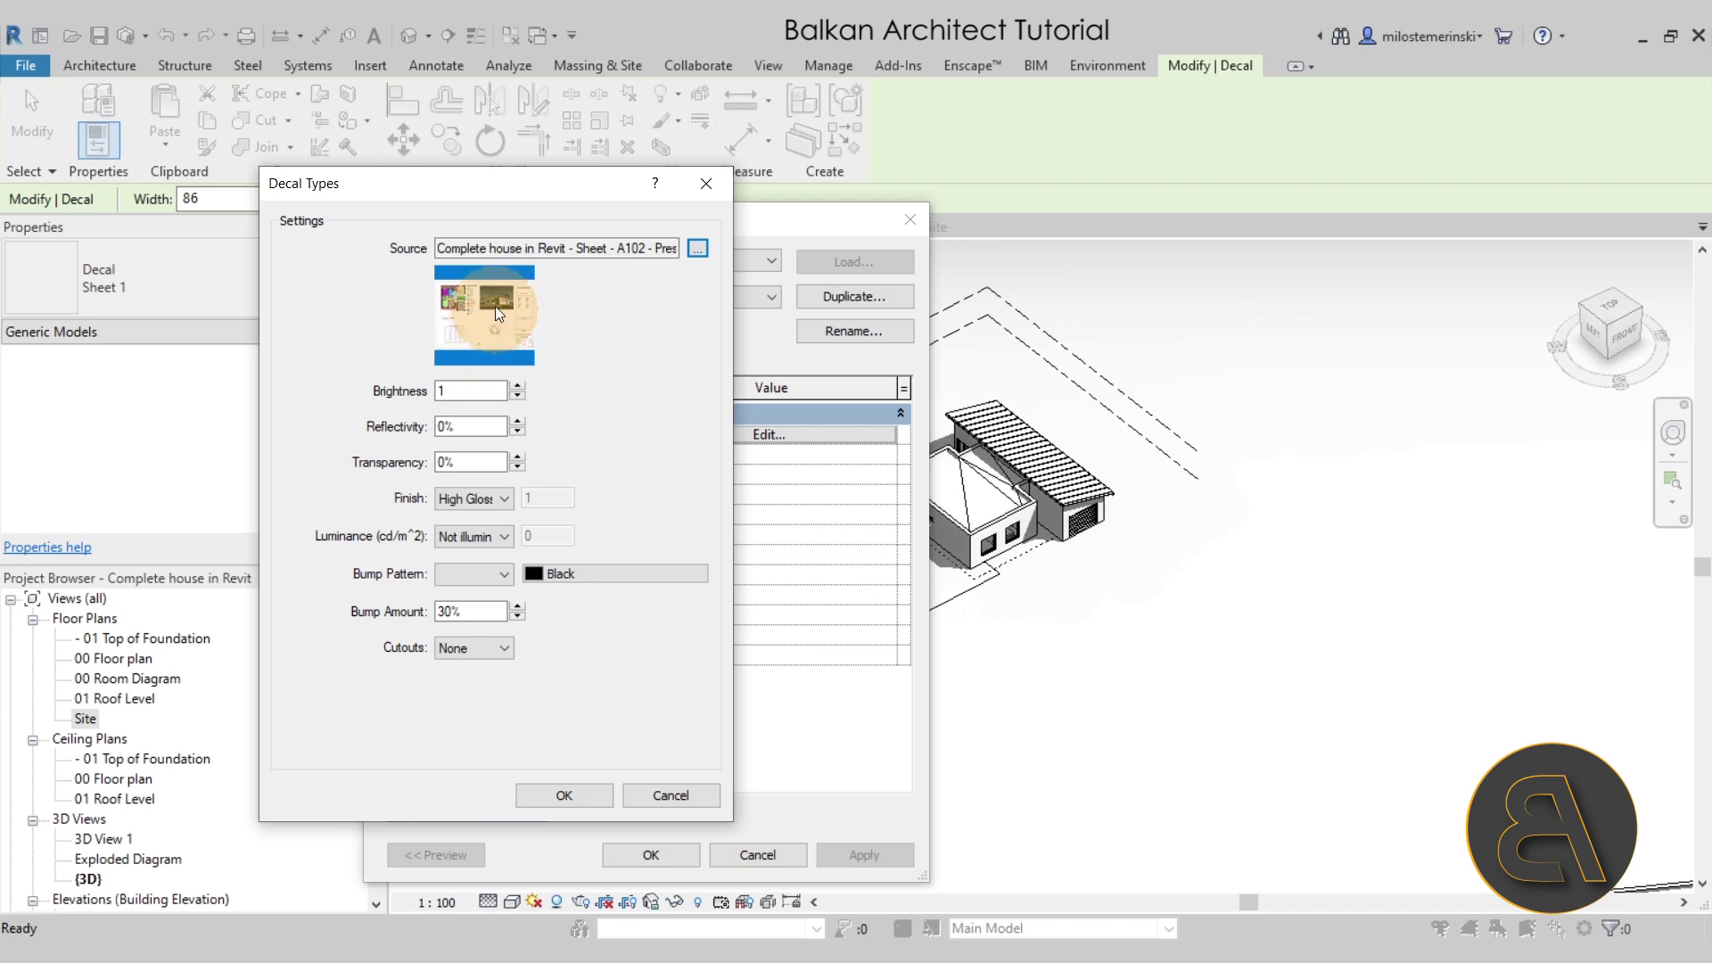
left_click(564, 795)
left_click(671, 854)
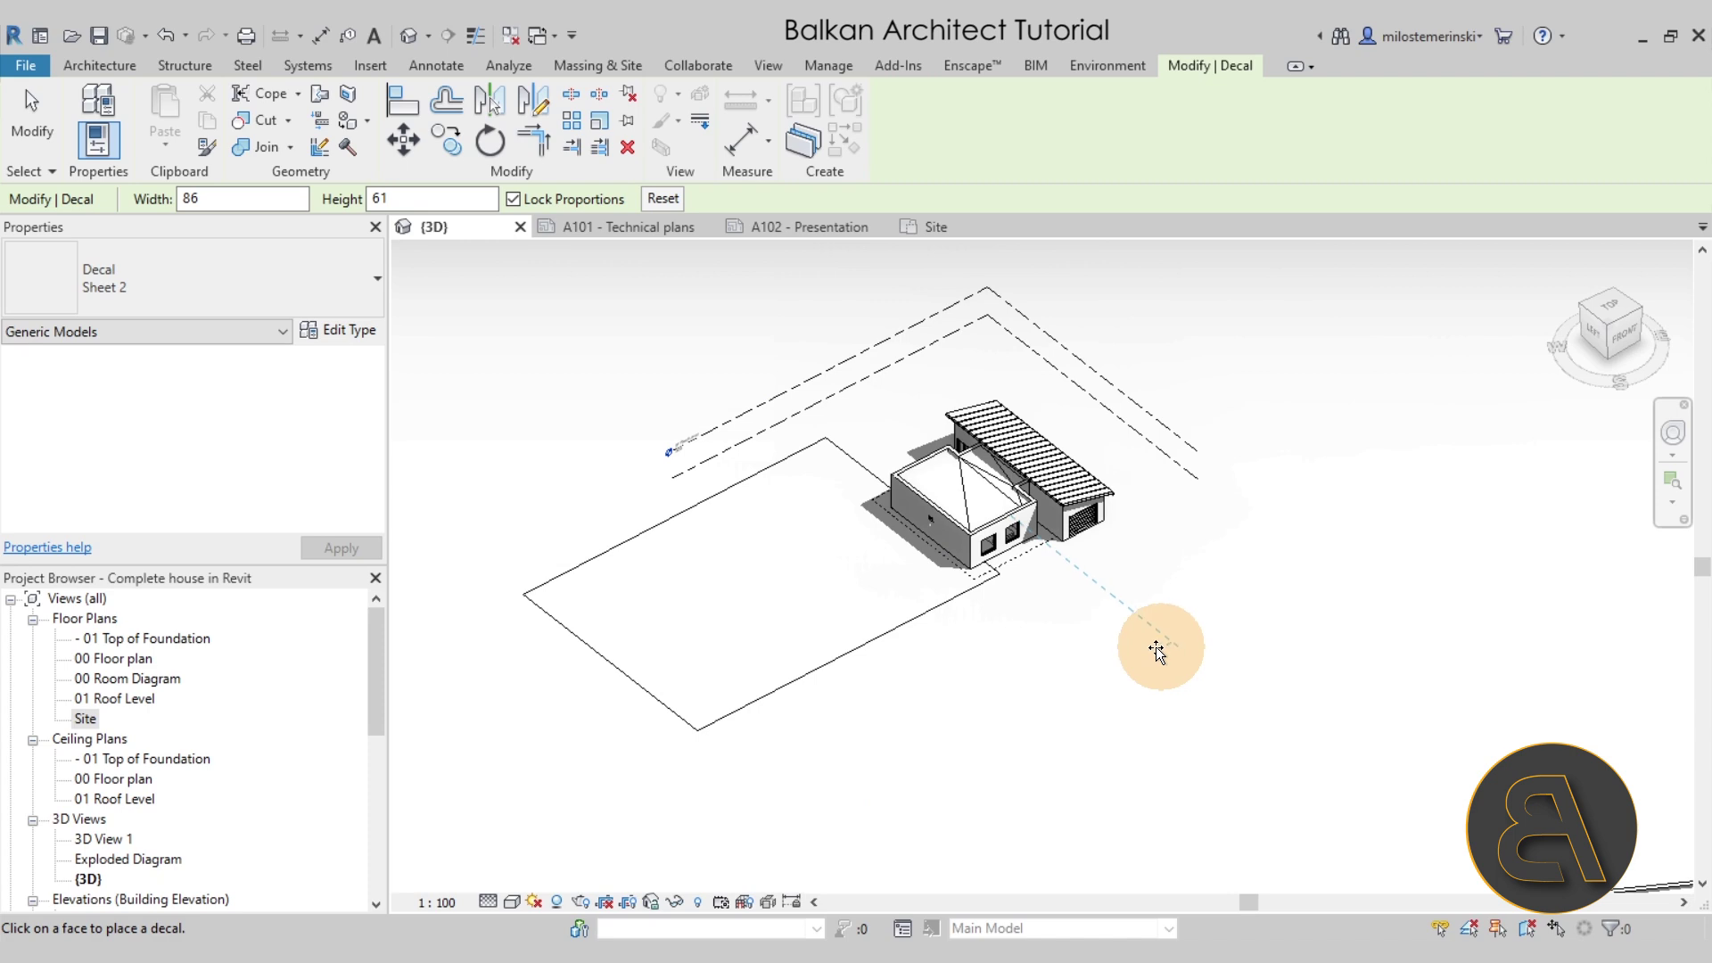
- Place a Sheet 2 decal on the ground and set its width to 3500
left_click(1133, 631)
key("Escape")
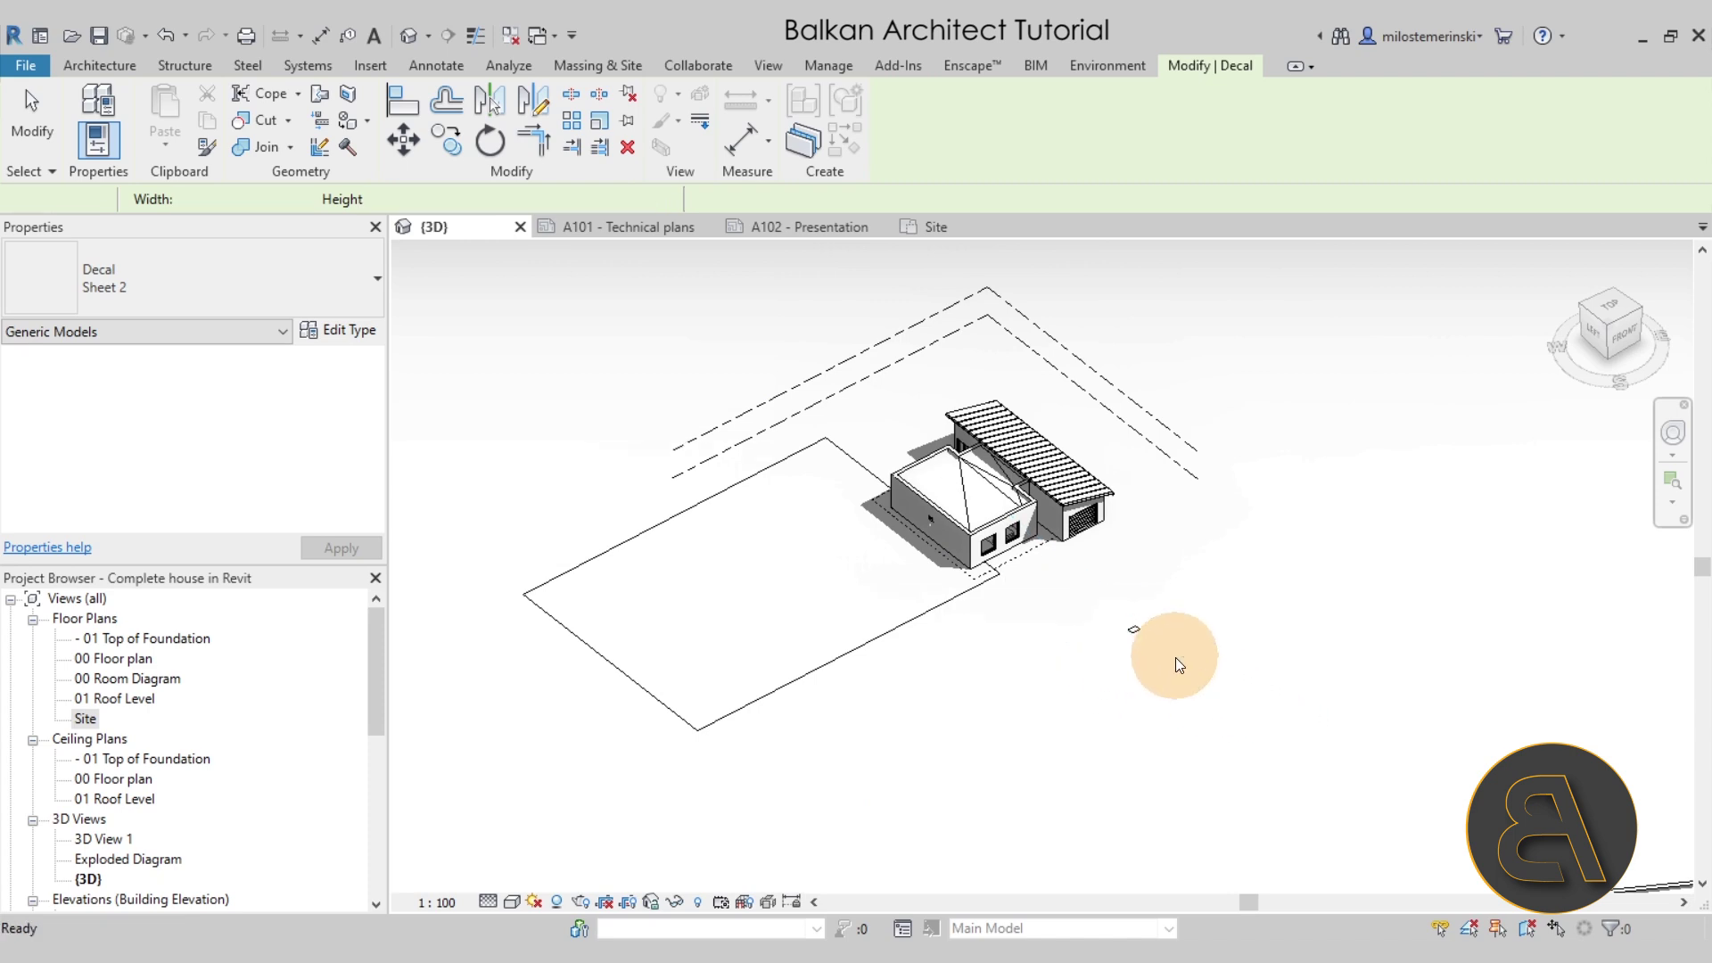
scroll(1154, 634, "up", 3)
left_click(1110, 629)
left_click_drag(1120, 624, 1507, 626)
scroll(1147, 496, "down", 4)
left_click(349, 207)
left_click_drag(349, 207, 268, 205)
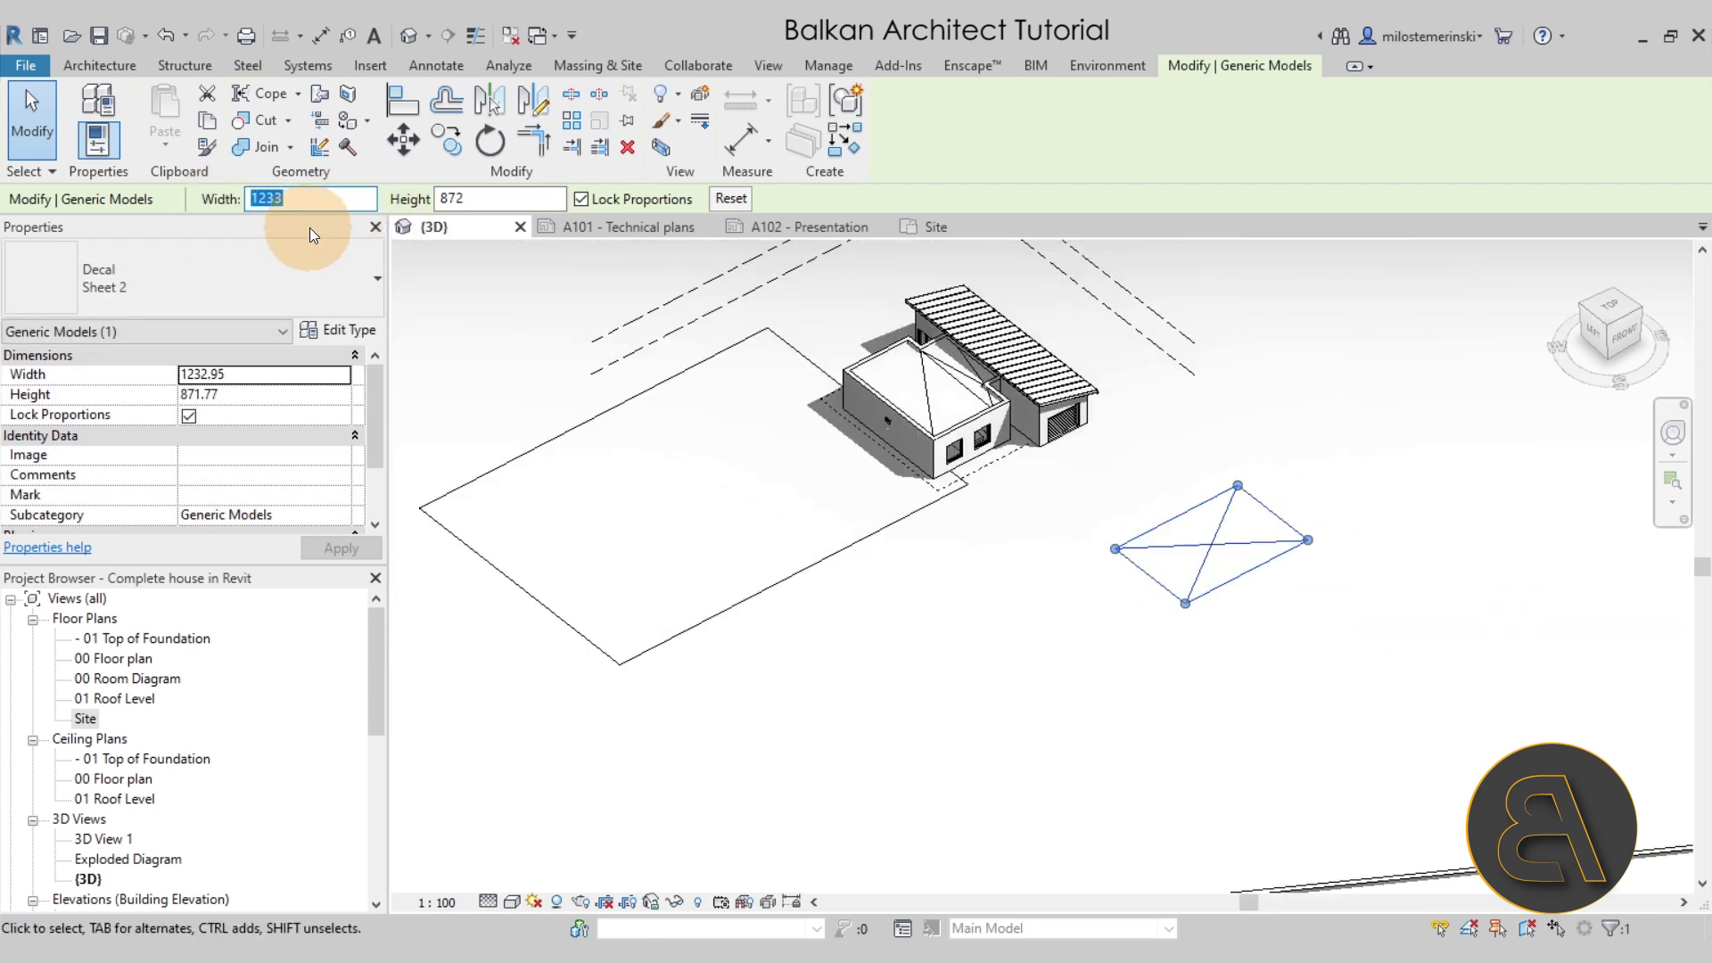
type("3500")
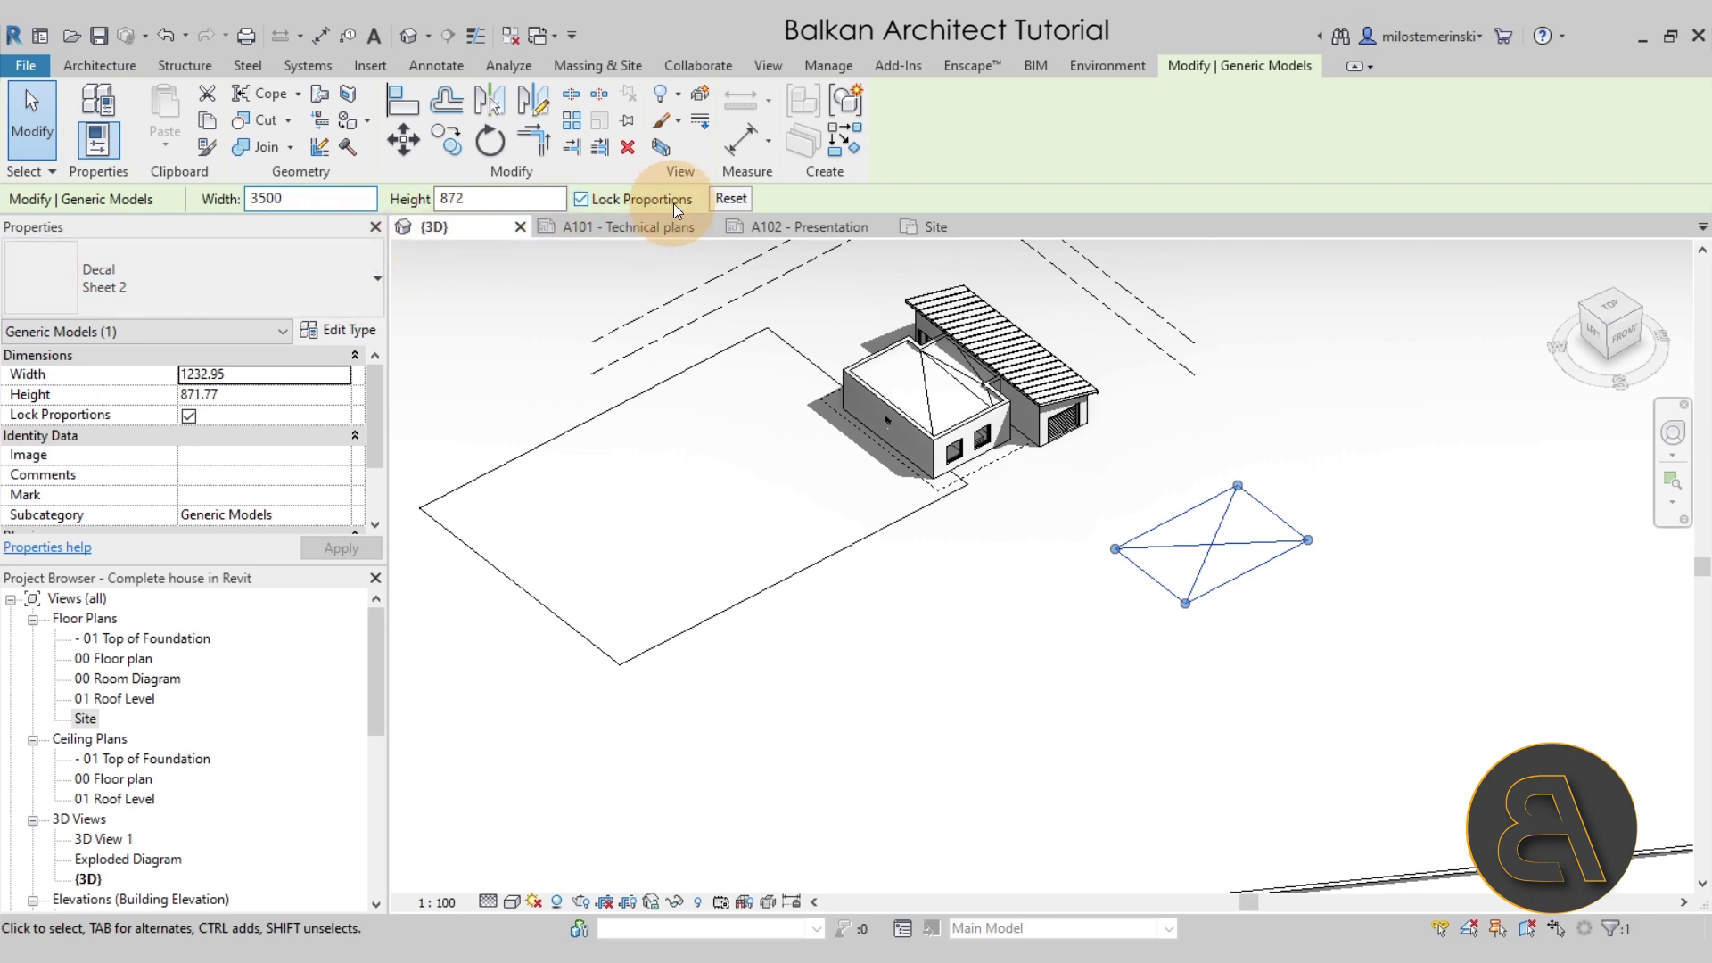
left_click(917, 585)
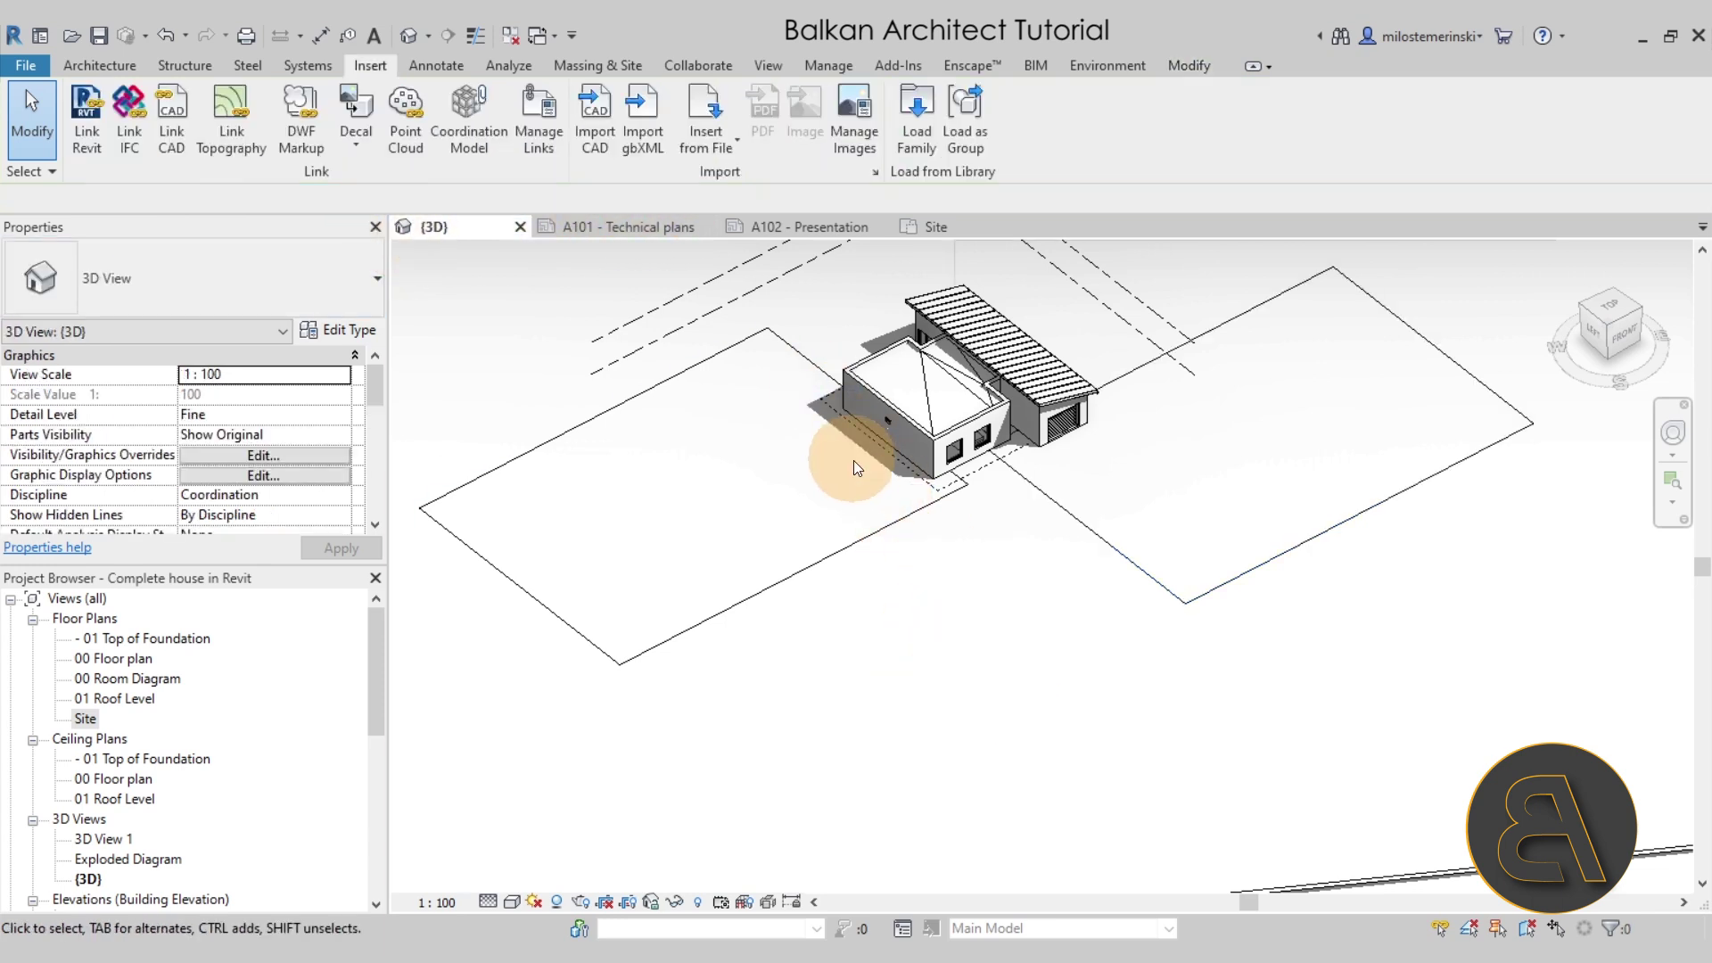
- Move the Sheet 2 decal up-left of the house and the Sheet 1 decal below it
scroll(854, 460, "down", 3)
left_click(909, 539)
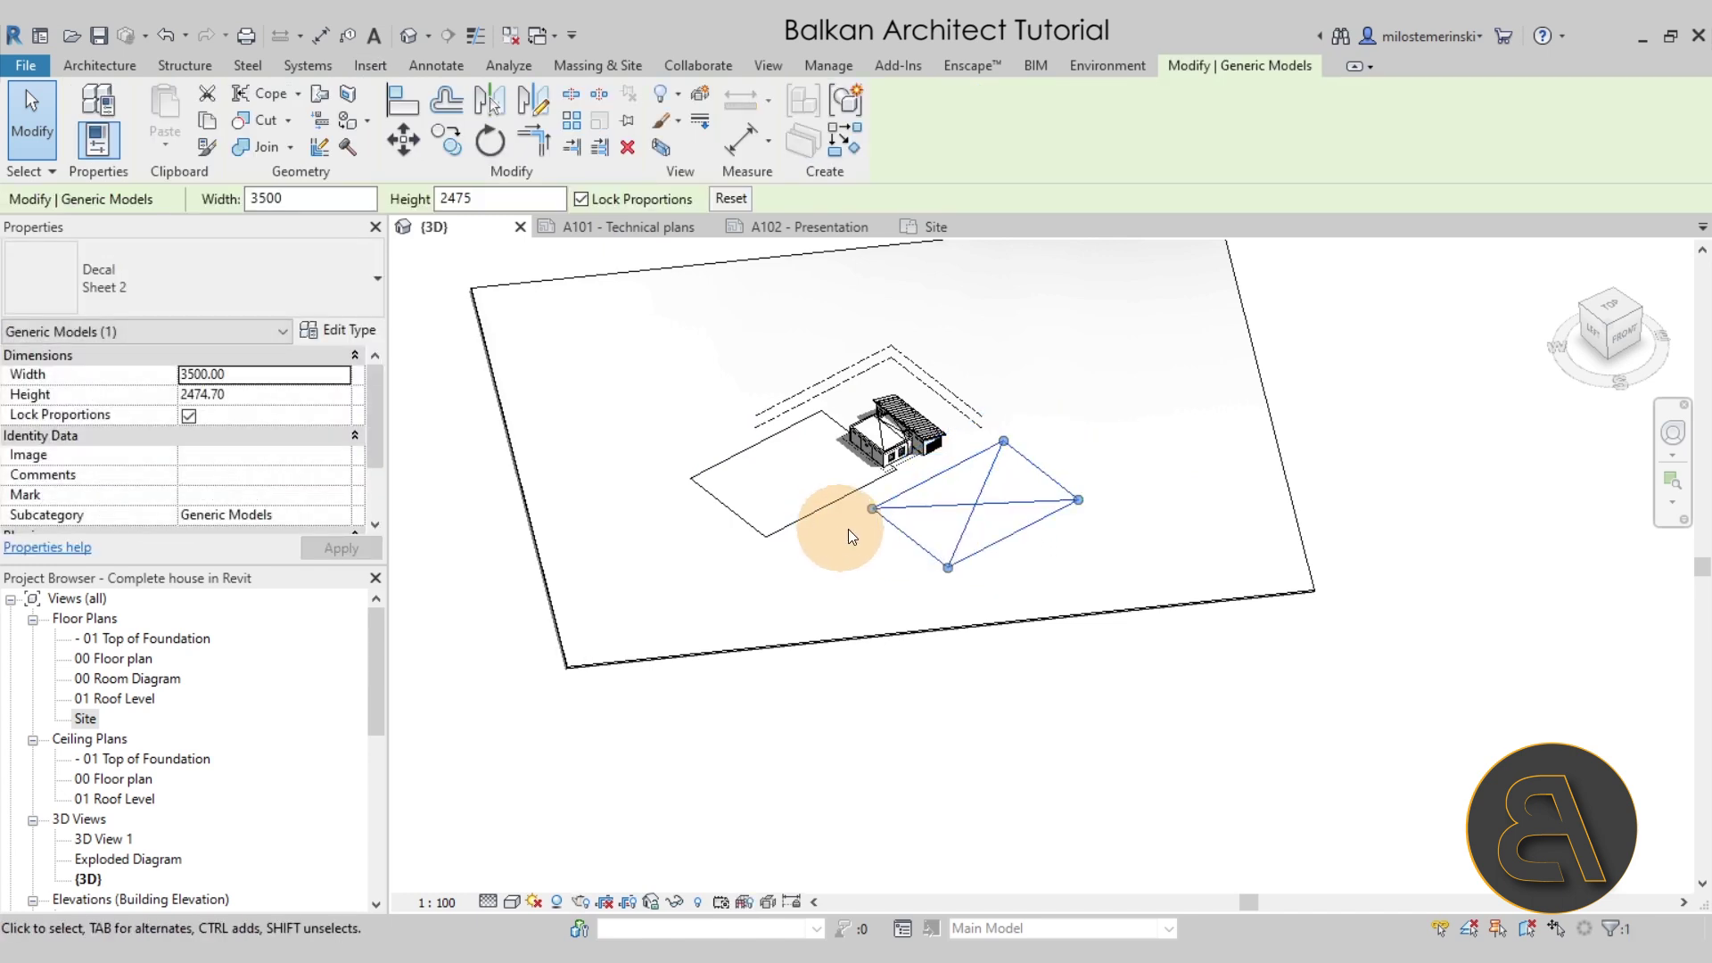
left_click_drag(910, 536, 667, 439)
left_click(735, 533)
left_click_drag(792, 522, 943, 487)
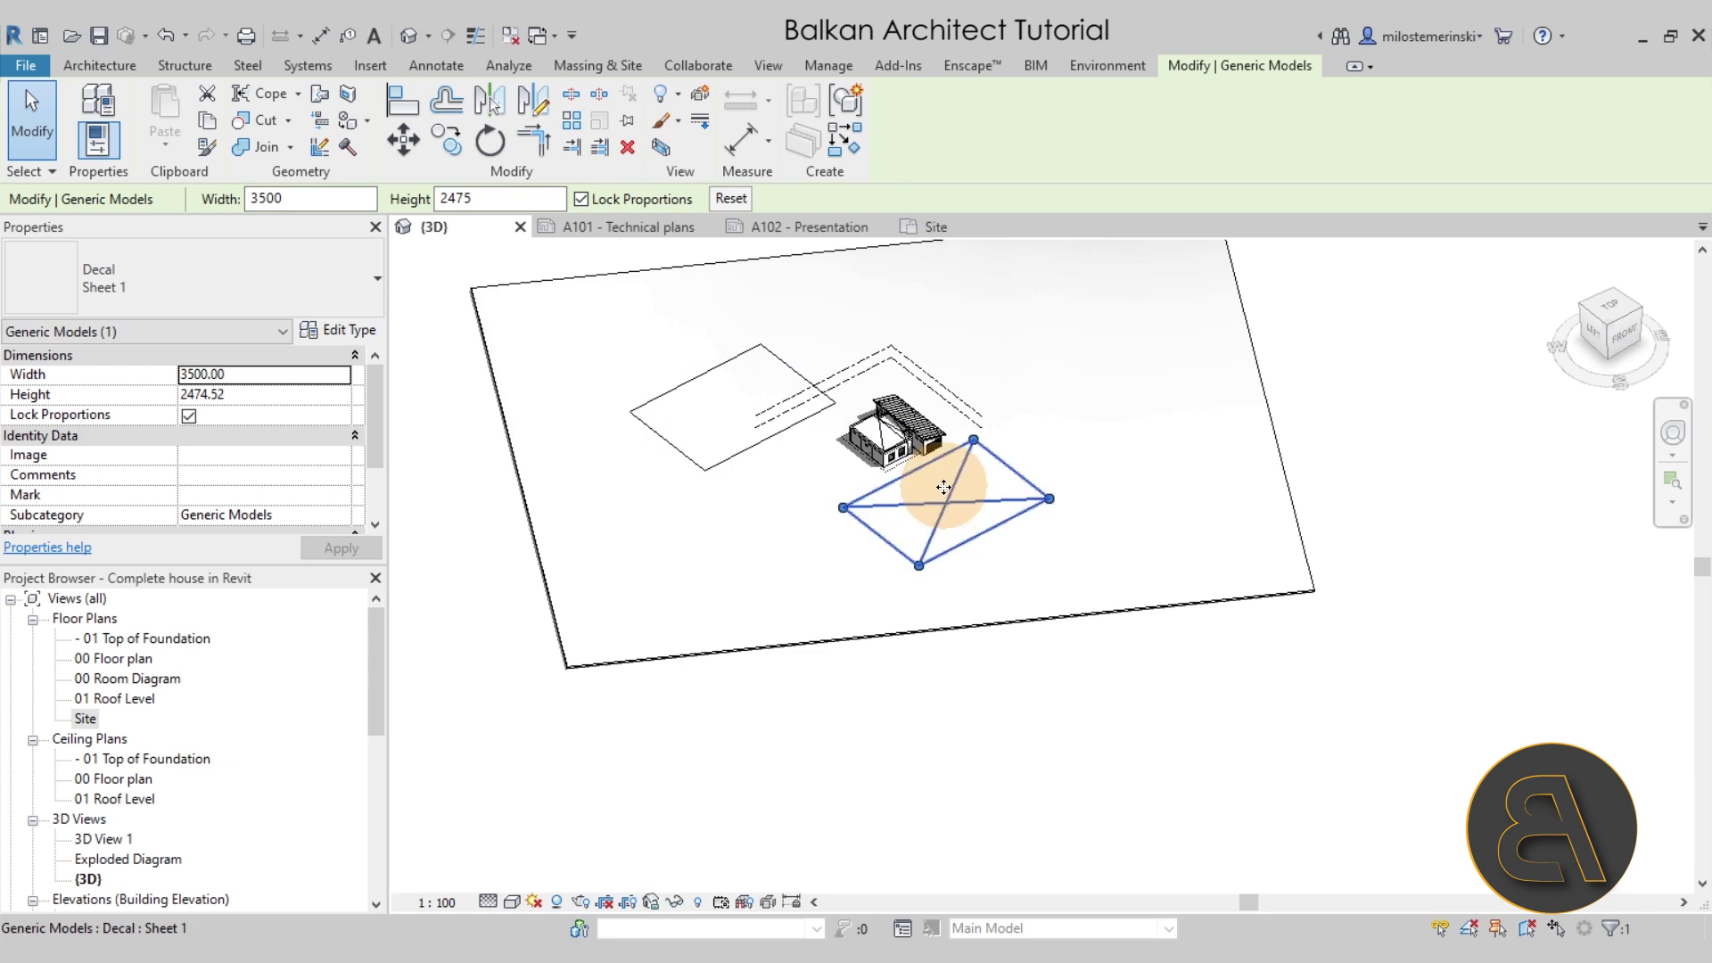
left_click(506, 156)
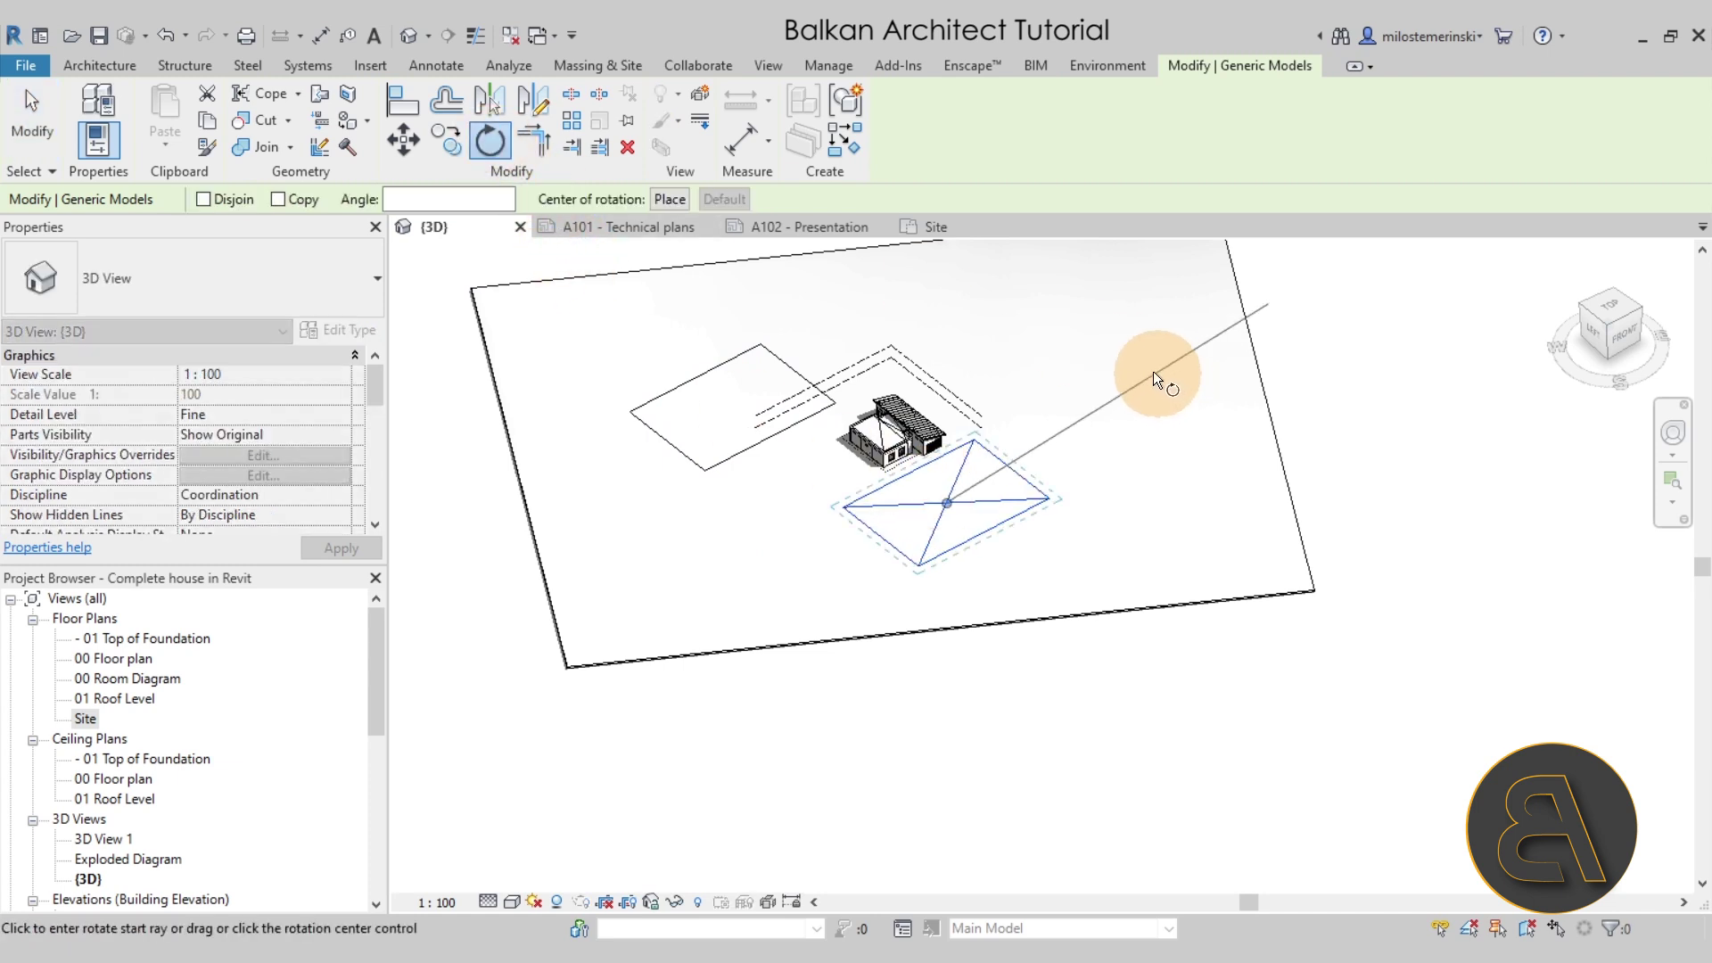
- Rotate the Sheet 1 decal a quarter turn, about 94°
left_click(1145, 371)
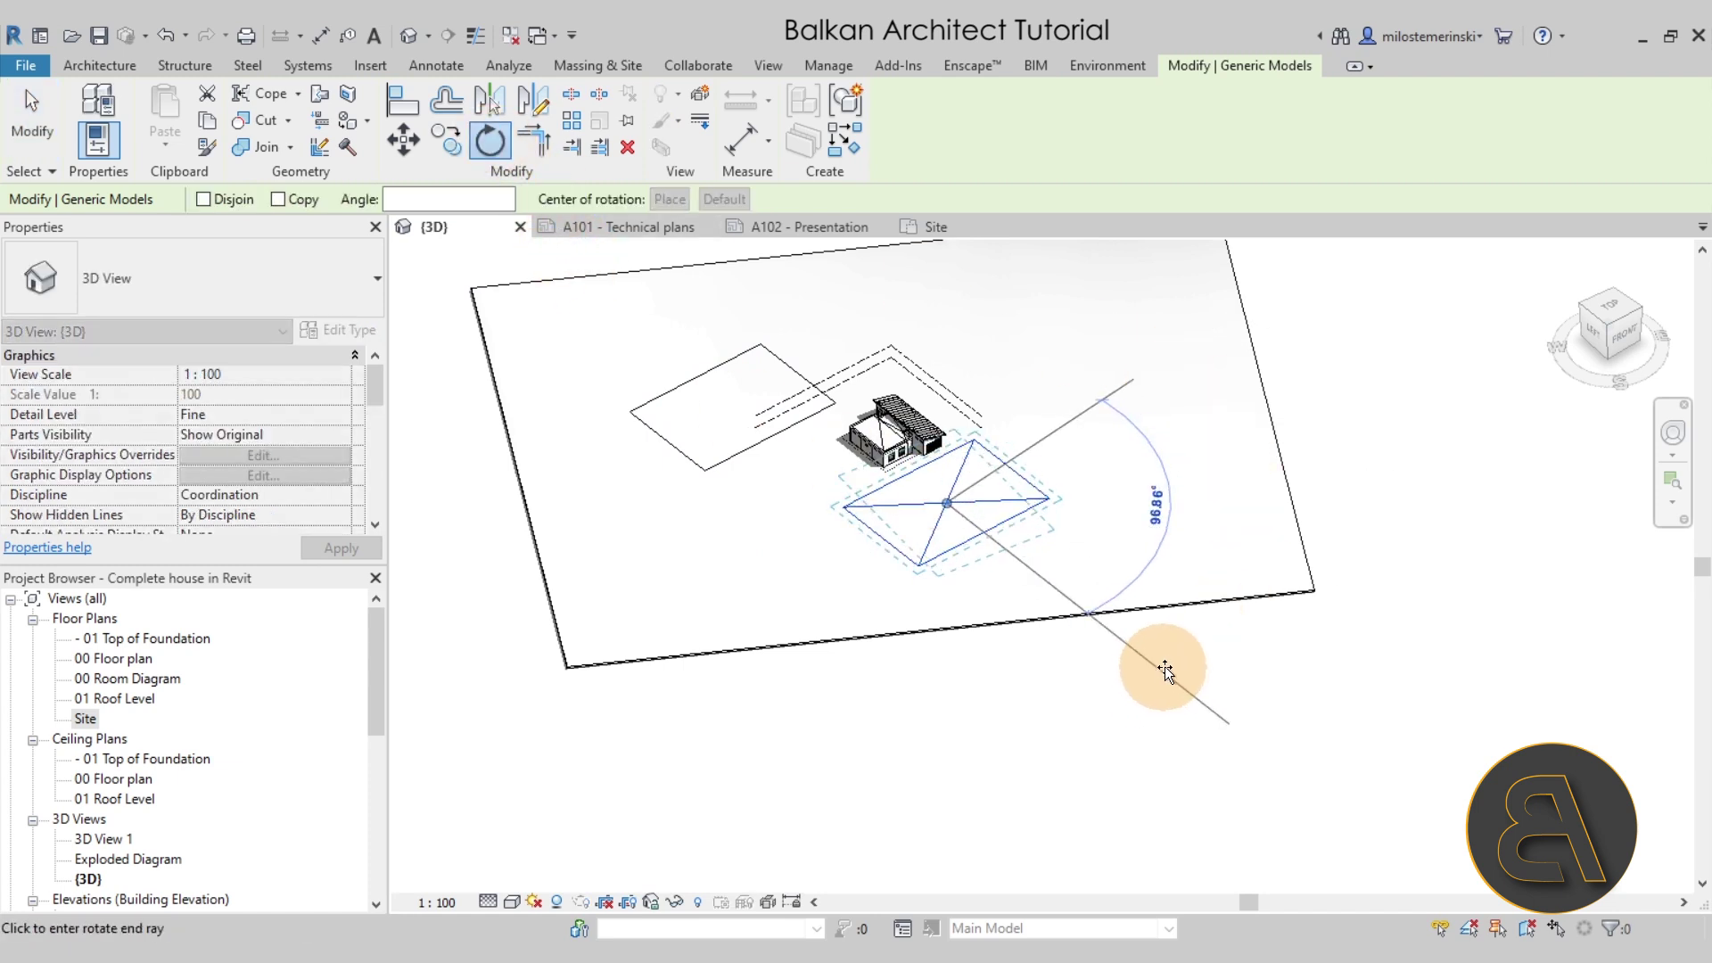
left_click(1180, 657)
left_click(886, 668)
- Arrange both sheet decals under the house and switch the view to Realistic
scroll(891, 485, "up", 3)
left_click_drag(890, 485, 704, 482)
left_click_drag(871, 544, 799, 517)
left_click(858, 585)
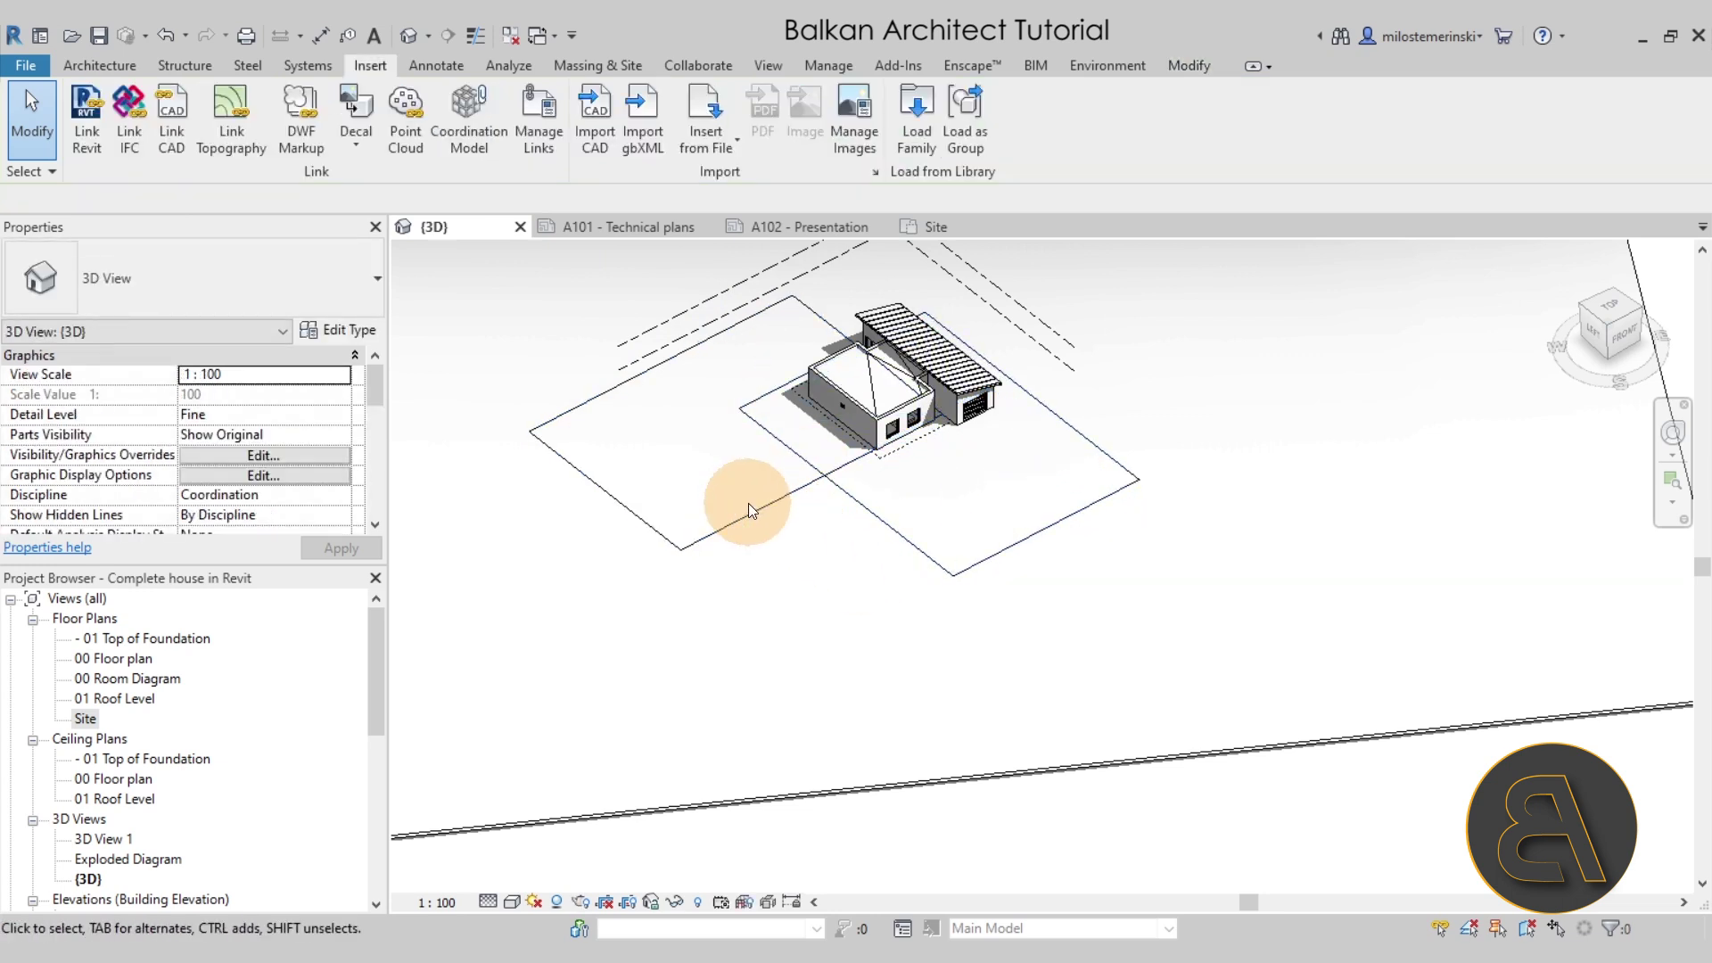
left_click(802, 481)
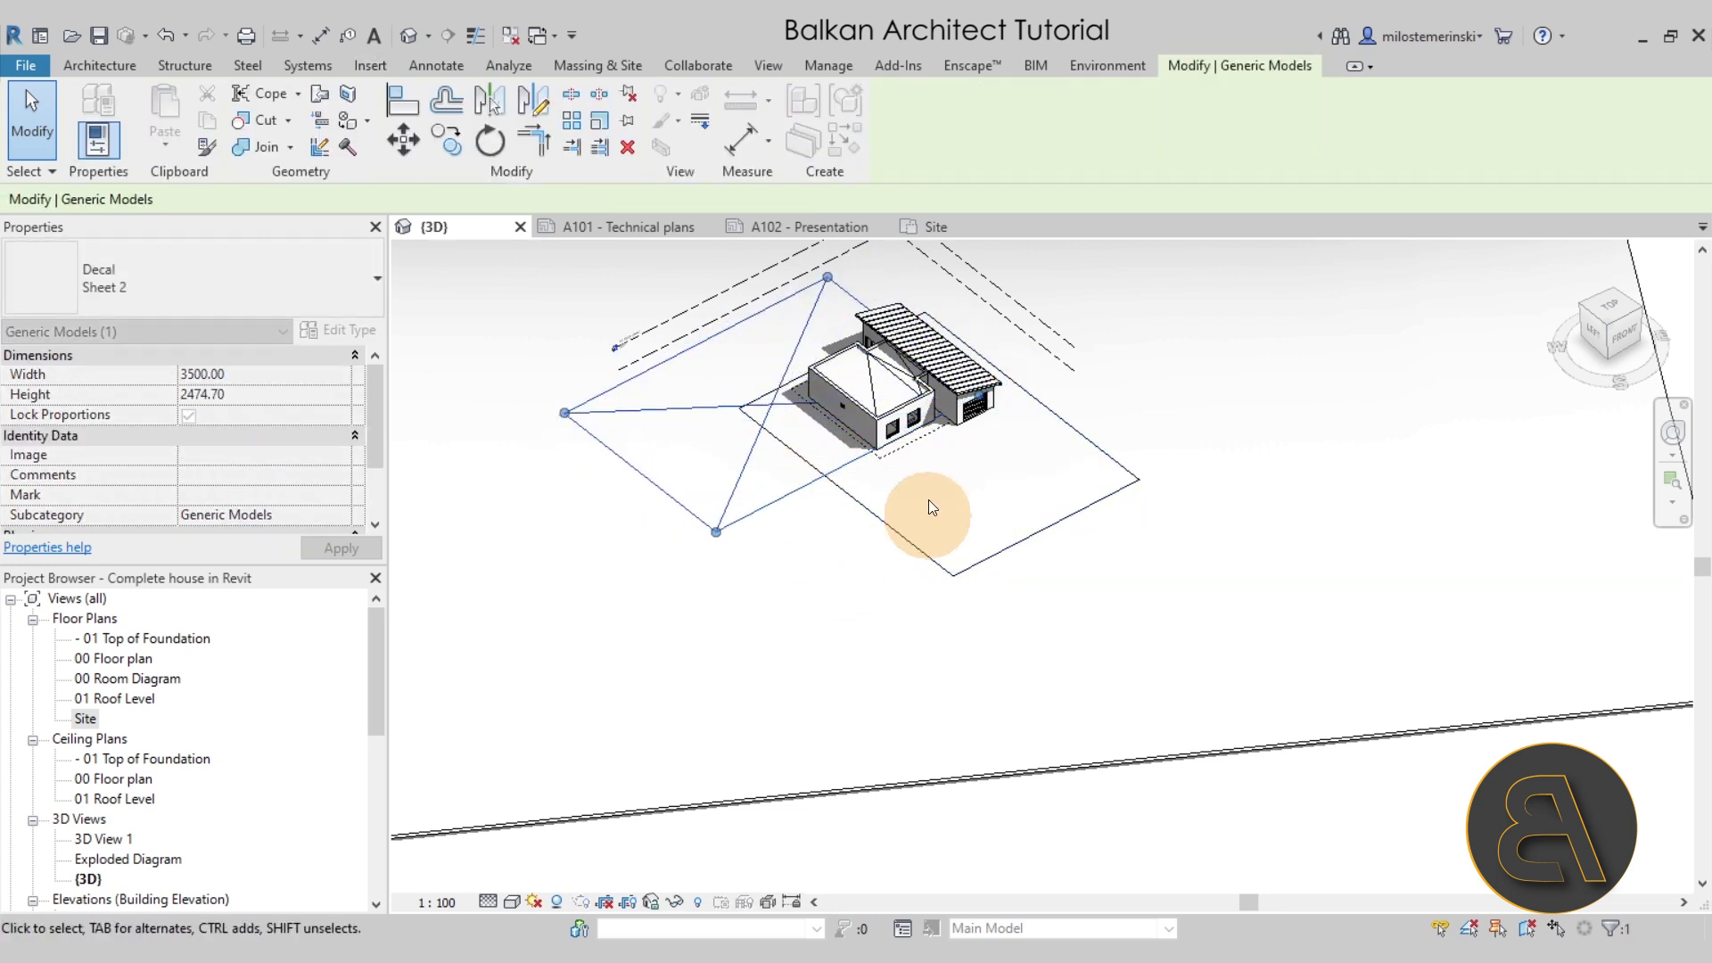
scroll(927, 502, "up", 2)
left_click(852, 590)
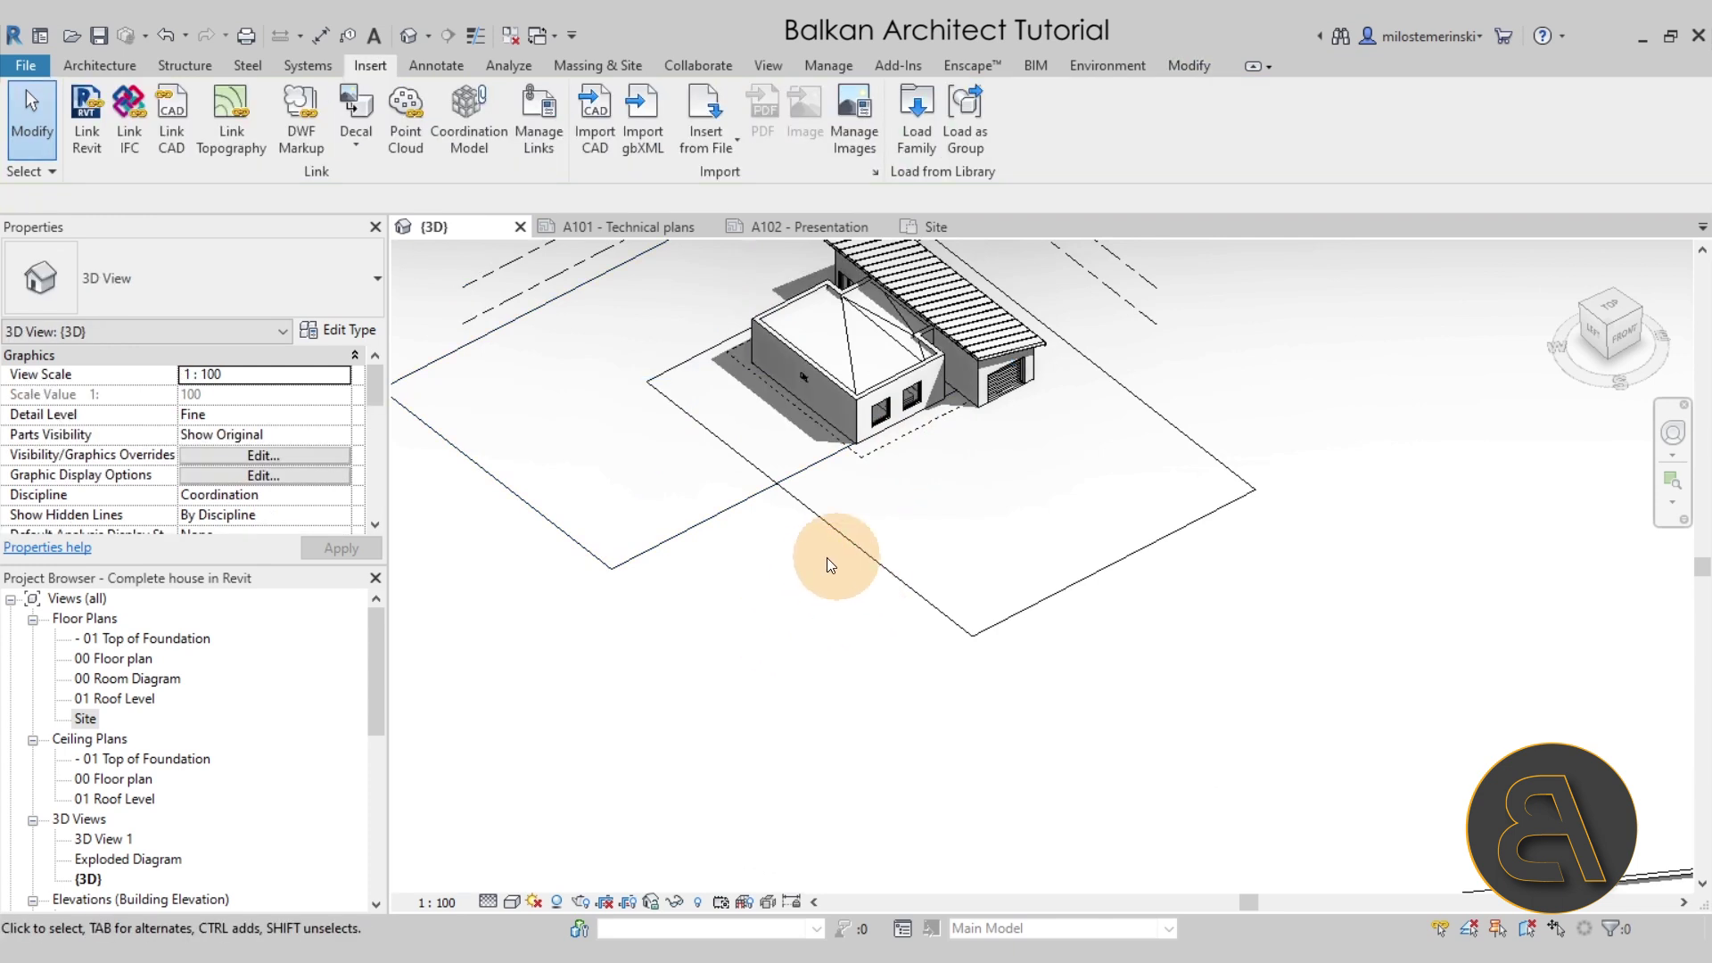
left_click(885, 591)
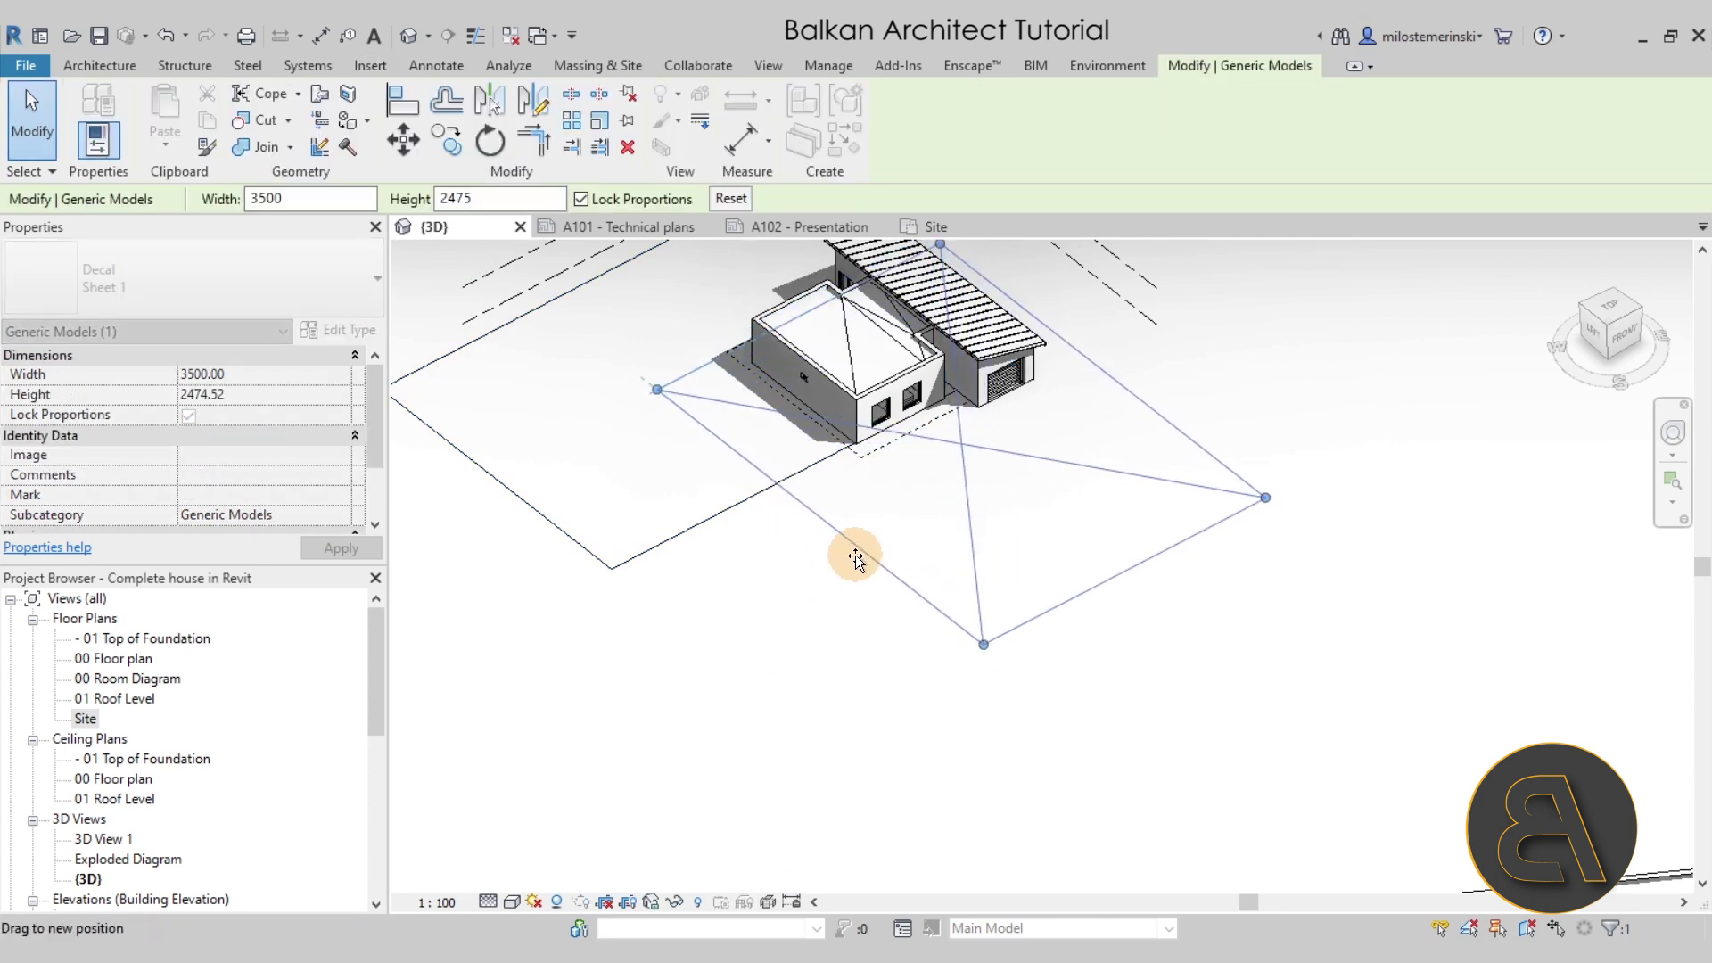
middle_click_drag(895, 526, 901, 576)
left_click(848, 638)
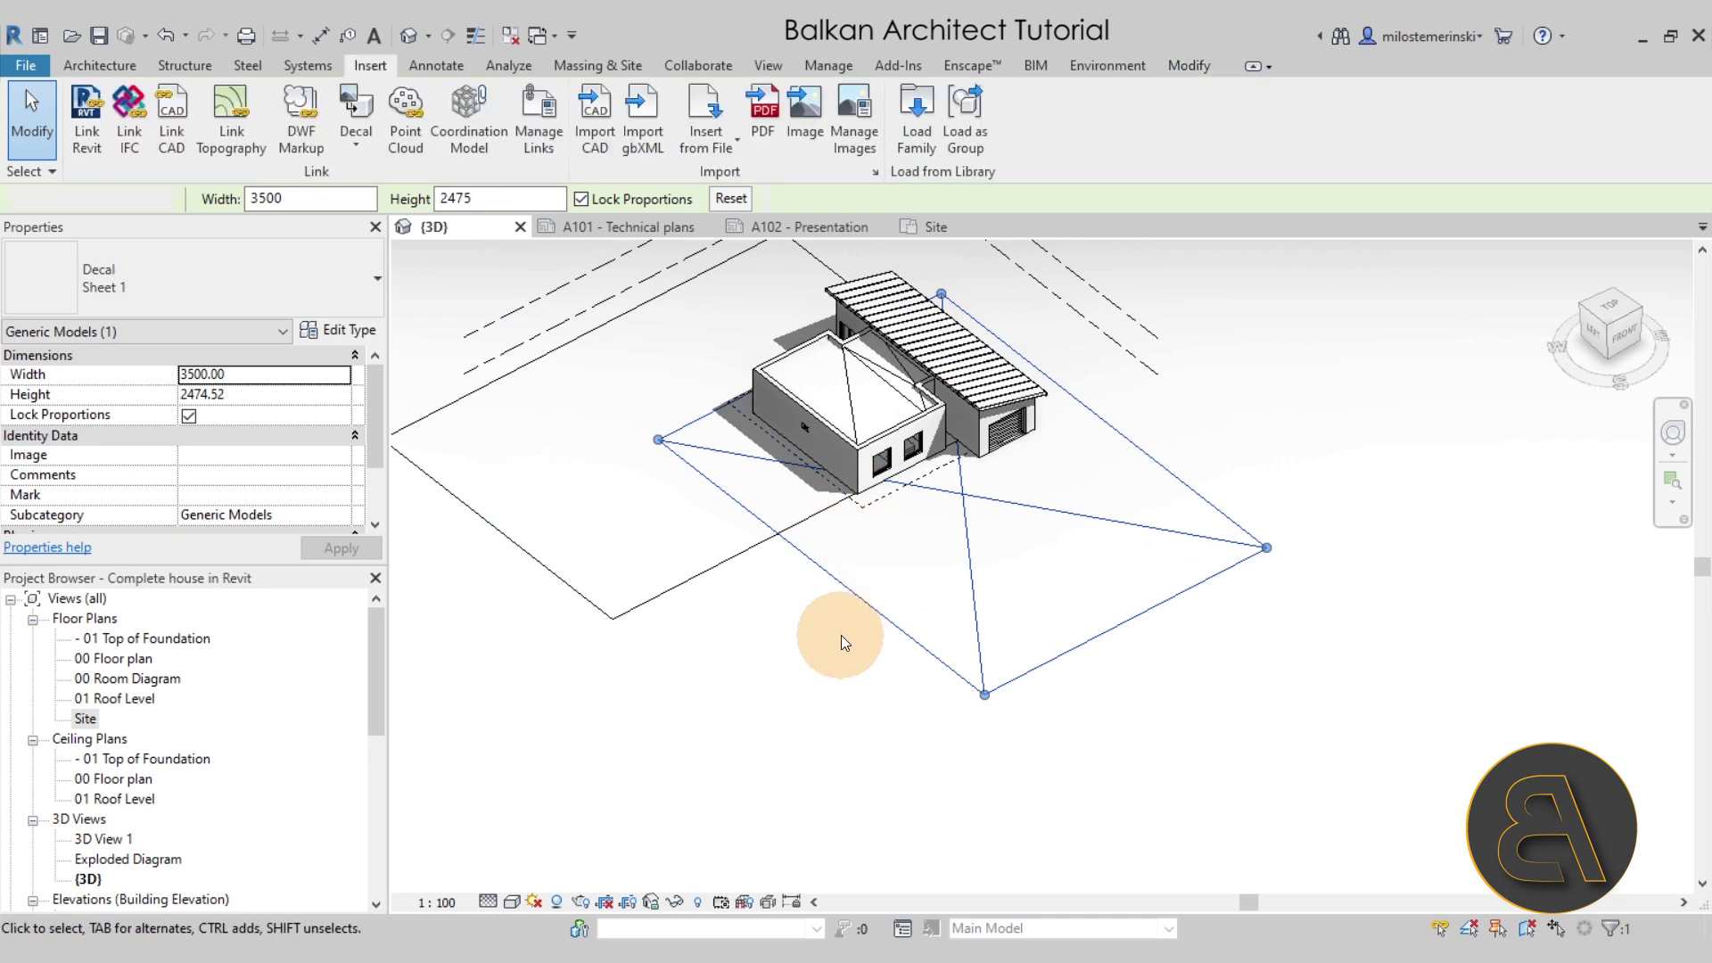
left_click(513, 906)
left_click(531, 856)
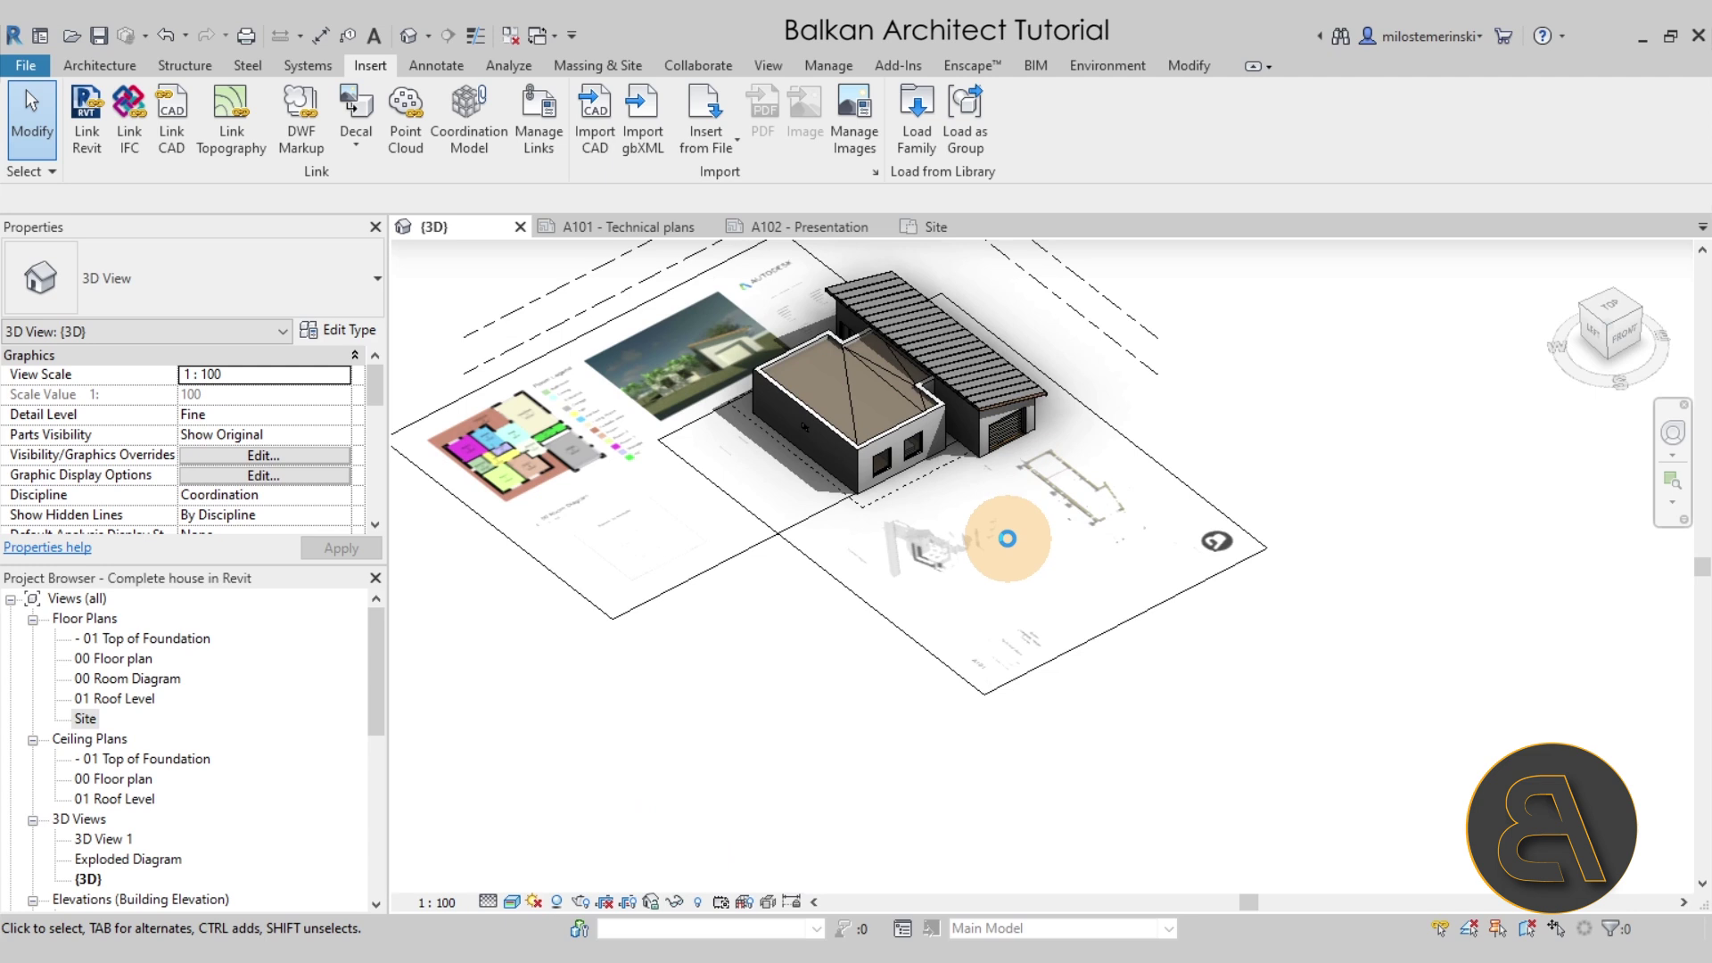
- Switch to Hidden Line and drag the Sheet 1 decal to a new spot
scroll(897, 600, "up", 1)
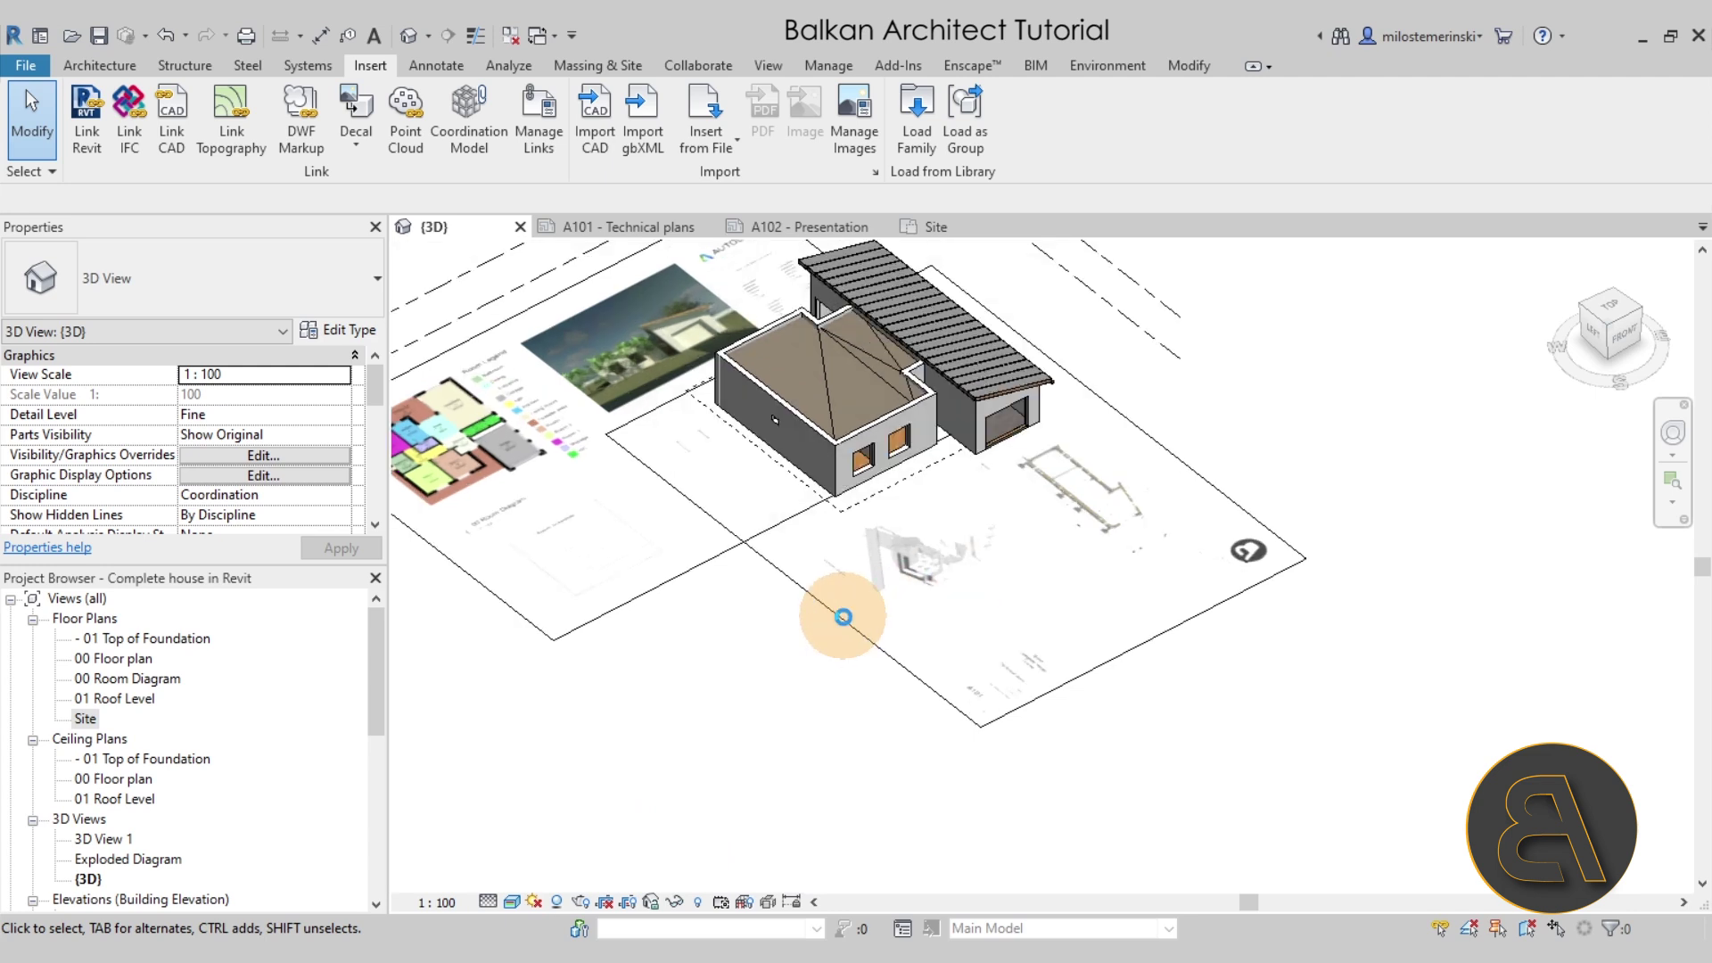
scroll(813, 593, "up", 2)
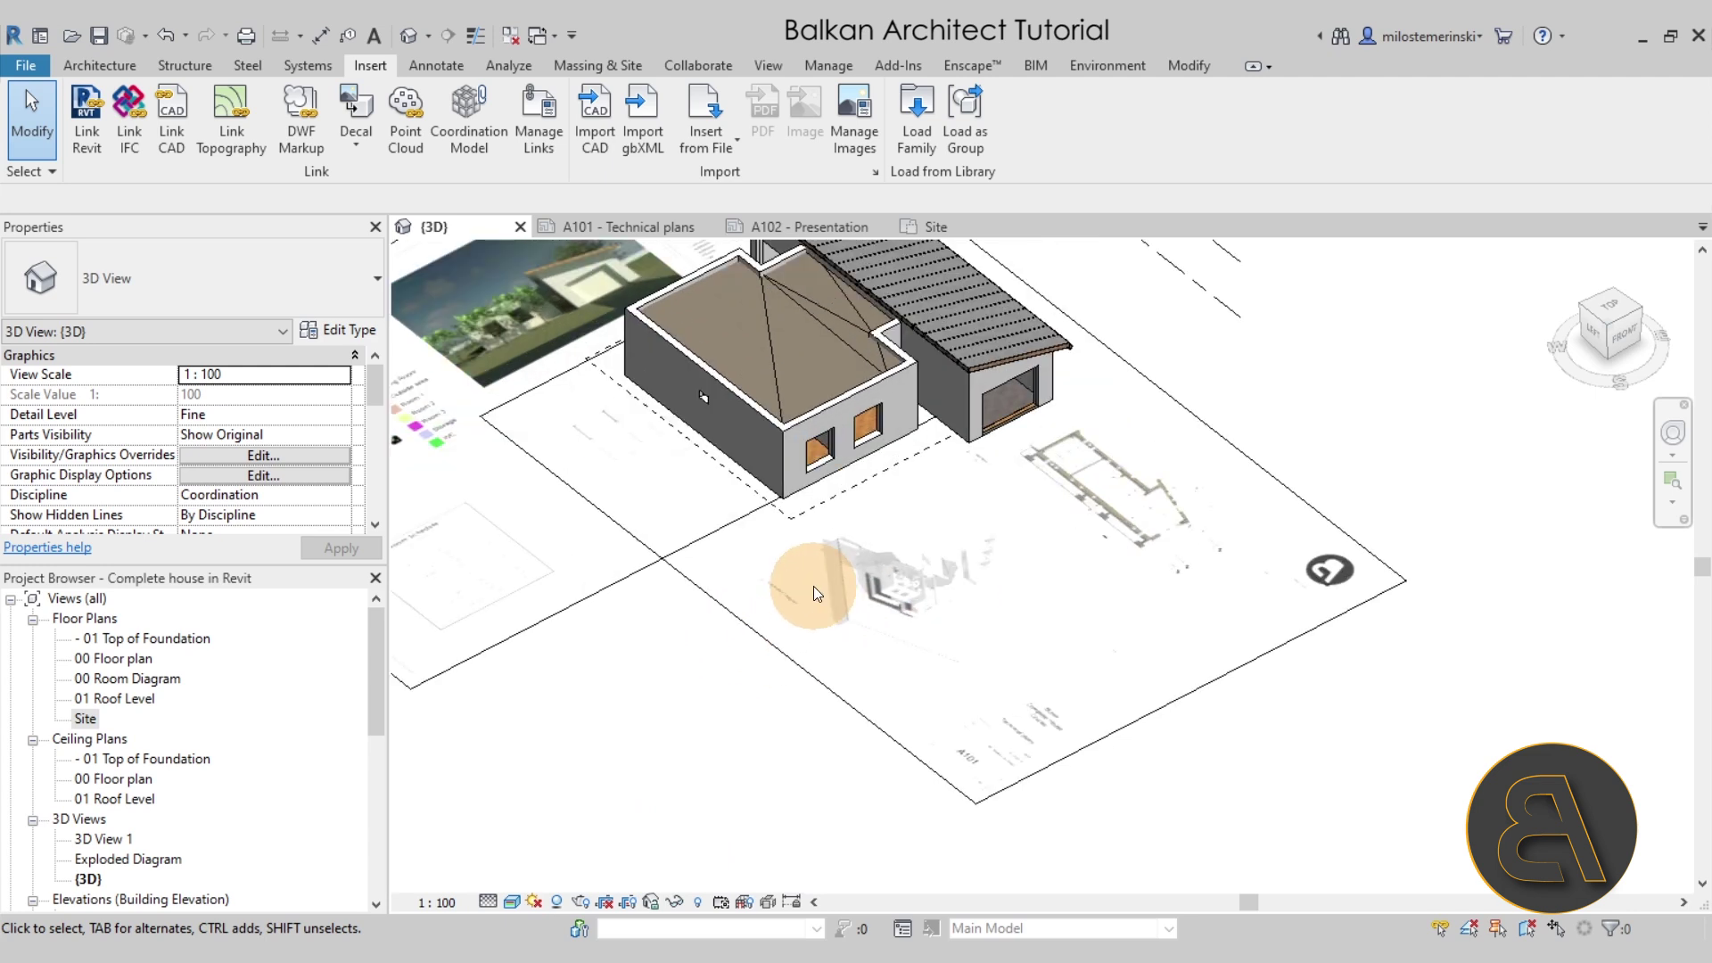
left_click(751, 635)
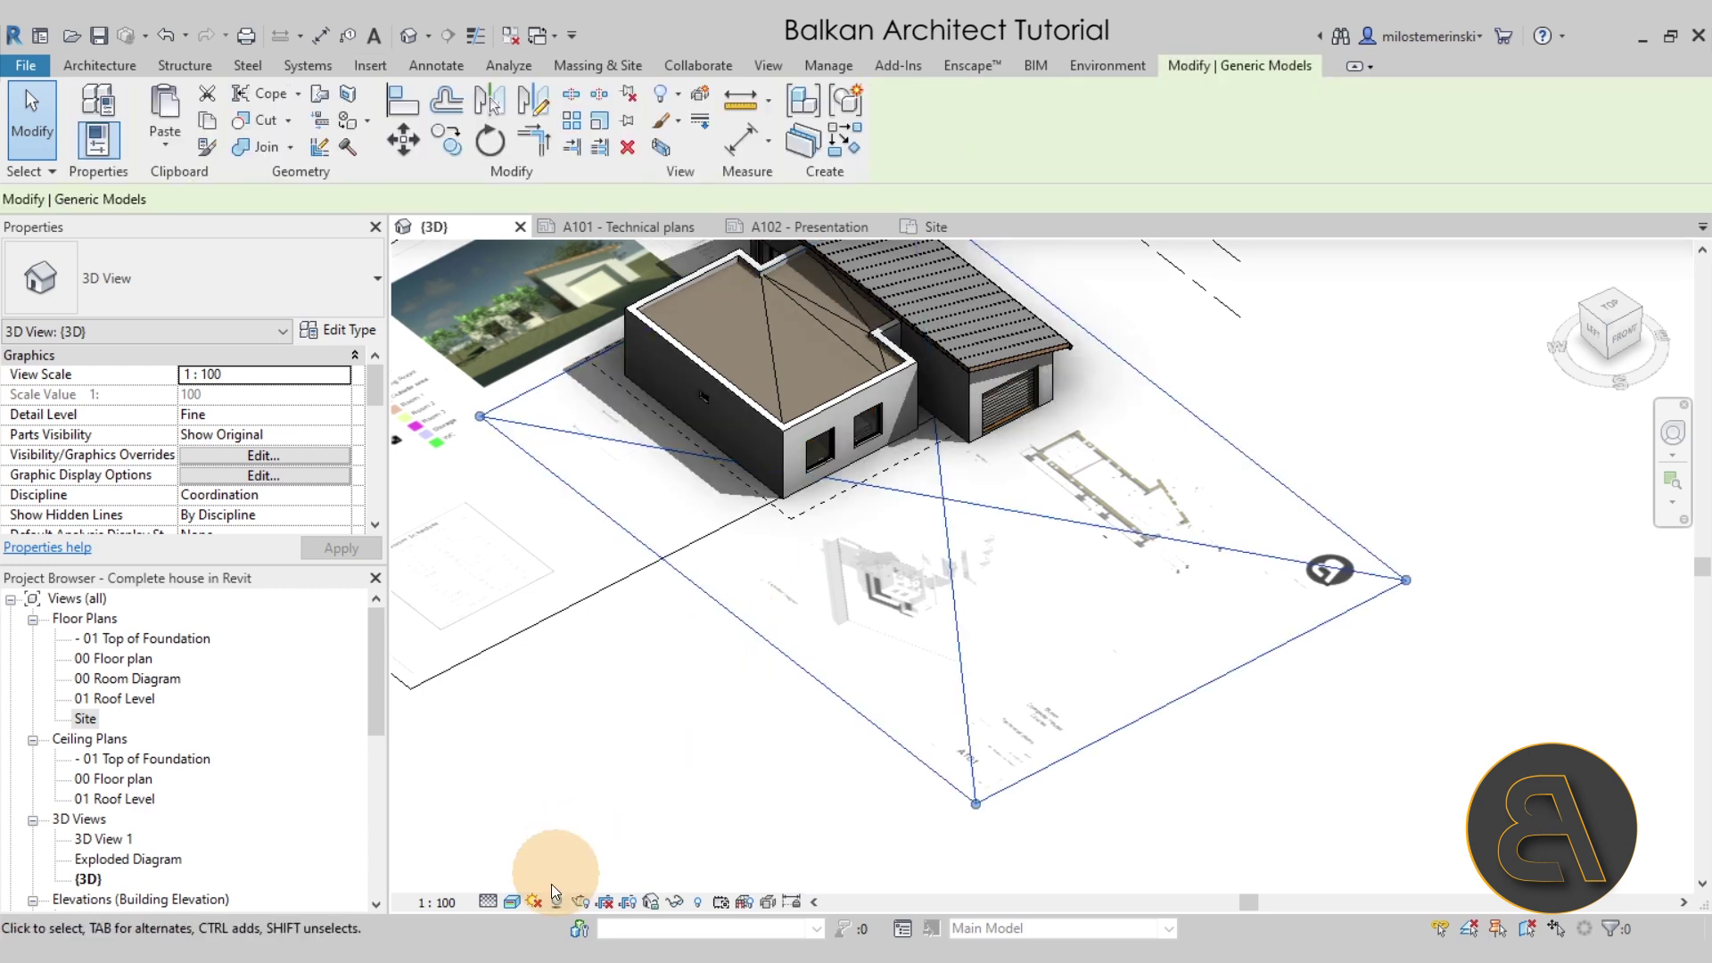
left_click(513, 901)
left_click(543, 789)
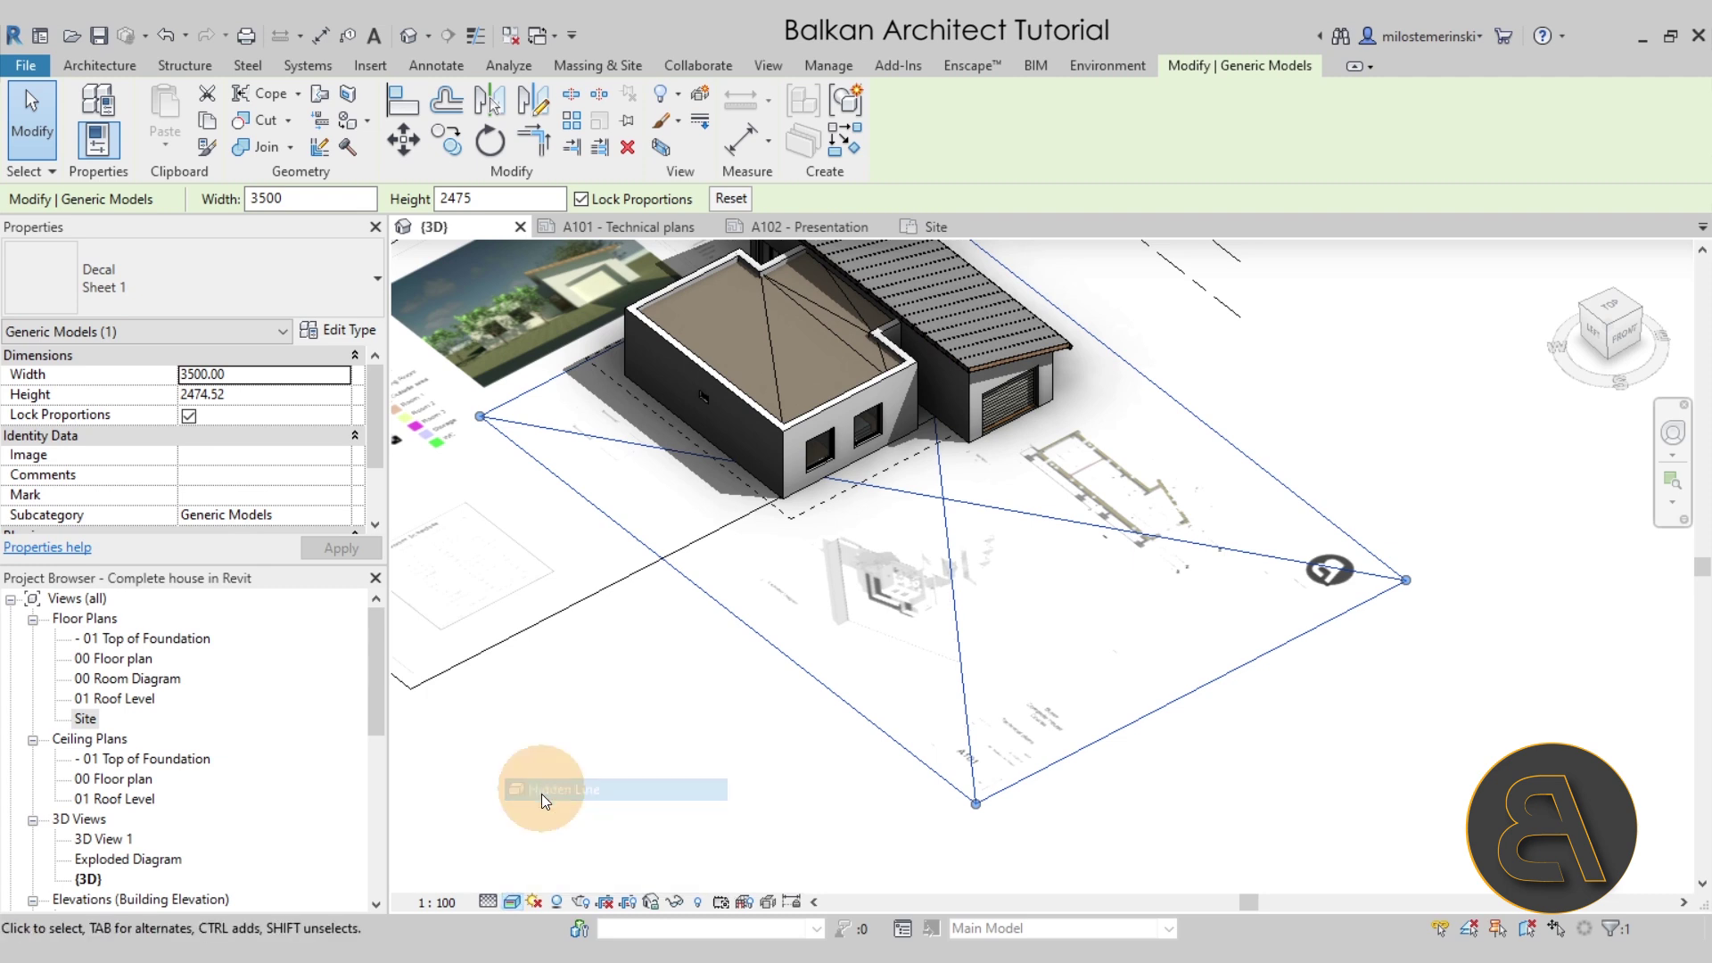
left_click_drag(791, 657, 794, 714)
- Rotate the Sheet 1 decal about 64° so it lies beside the house
left_click(490, 152)
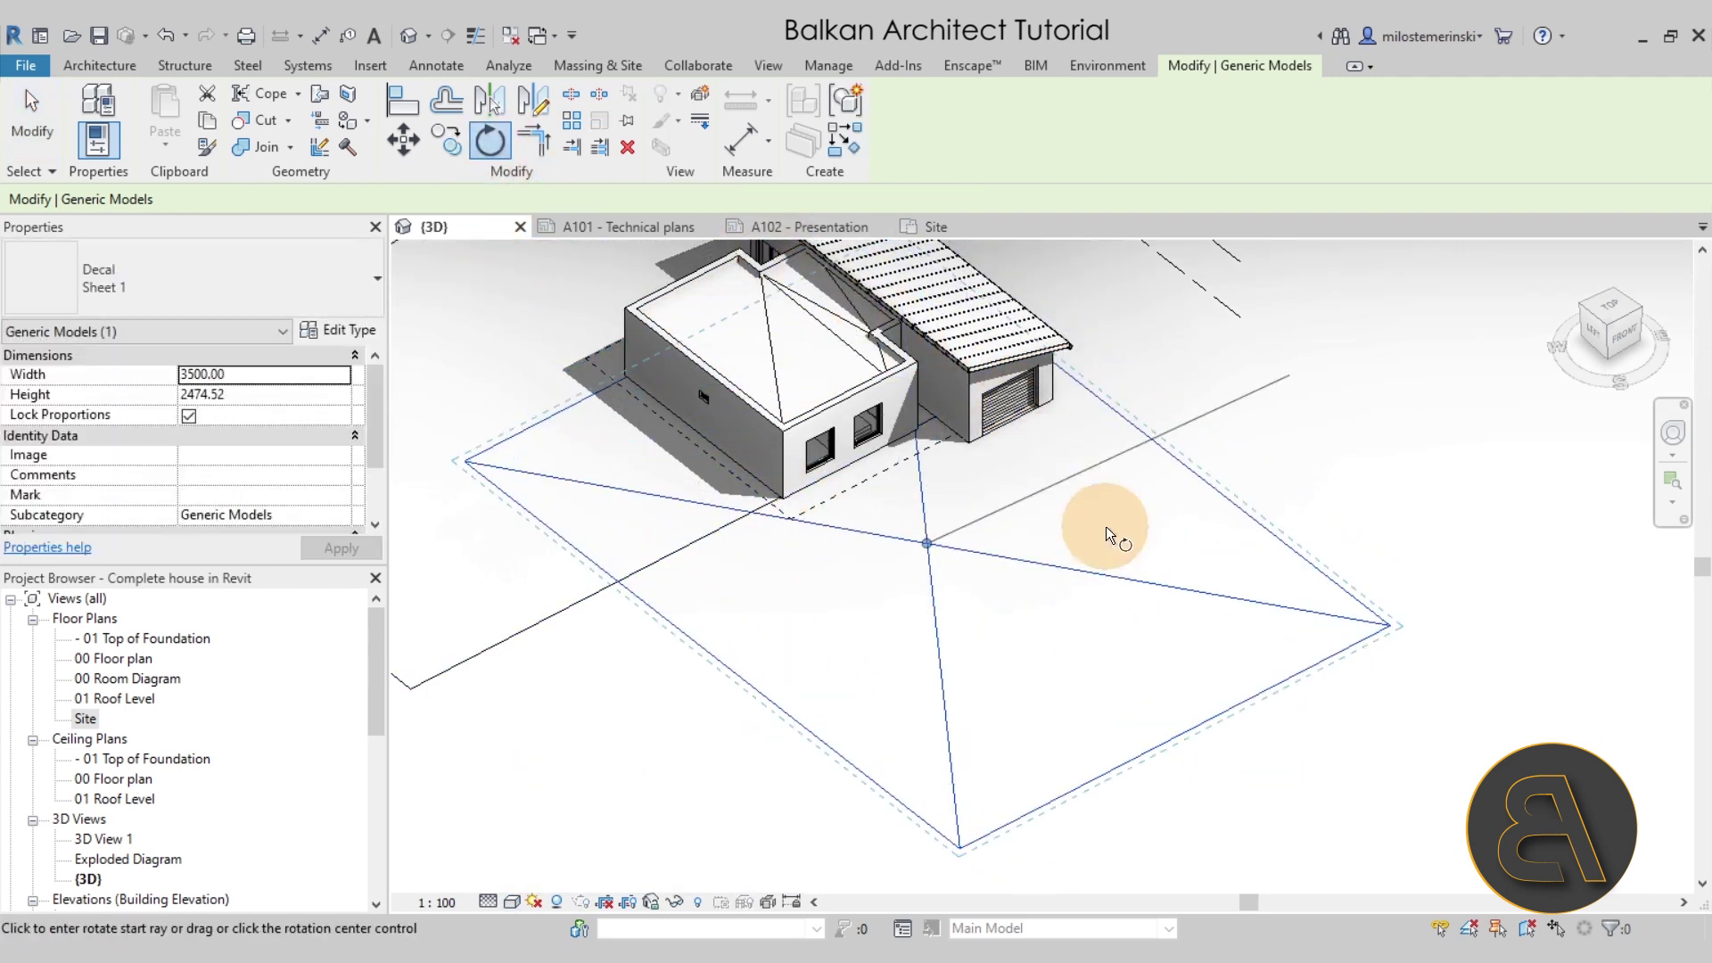
left_click(1164, 720)
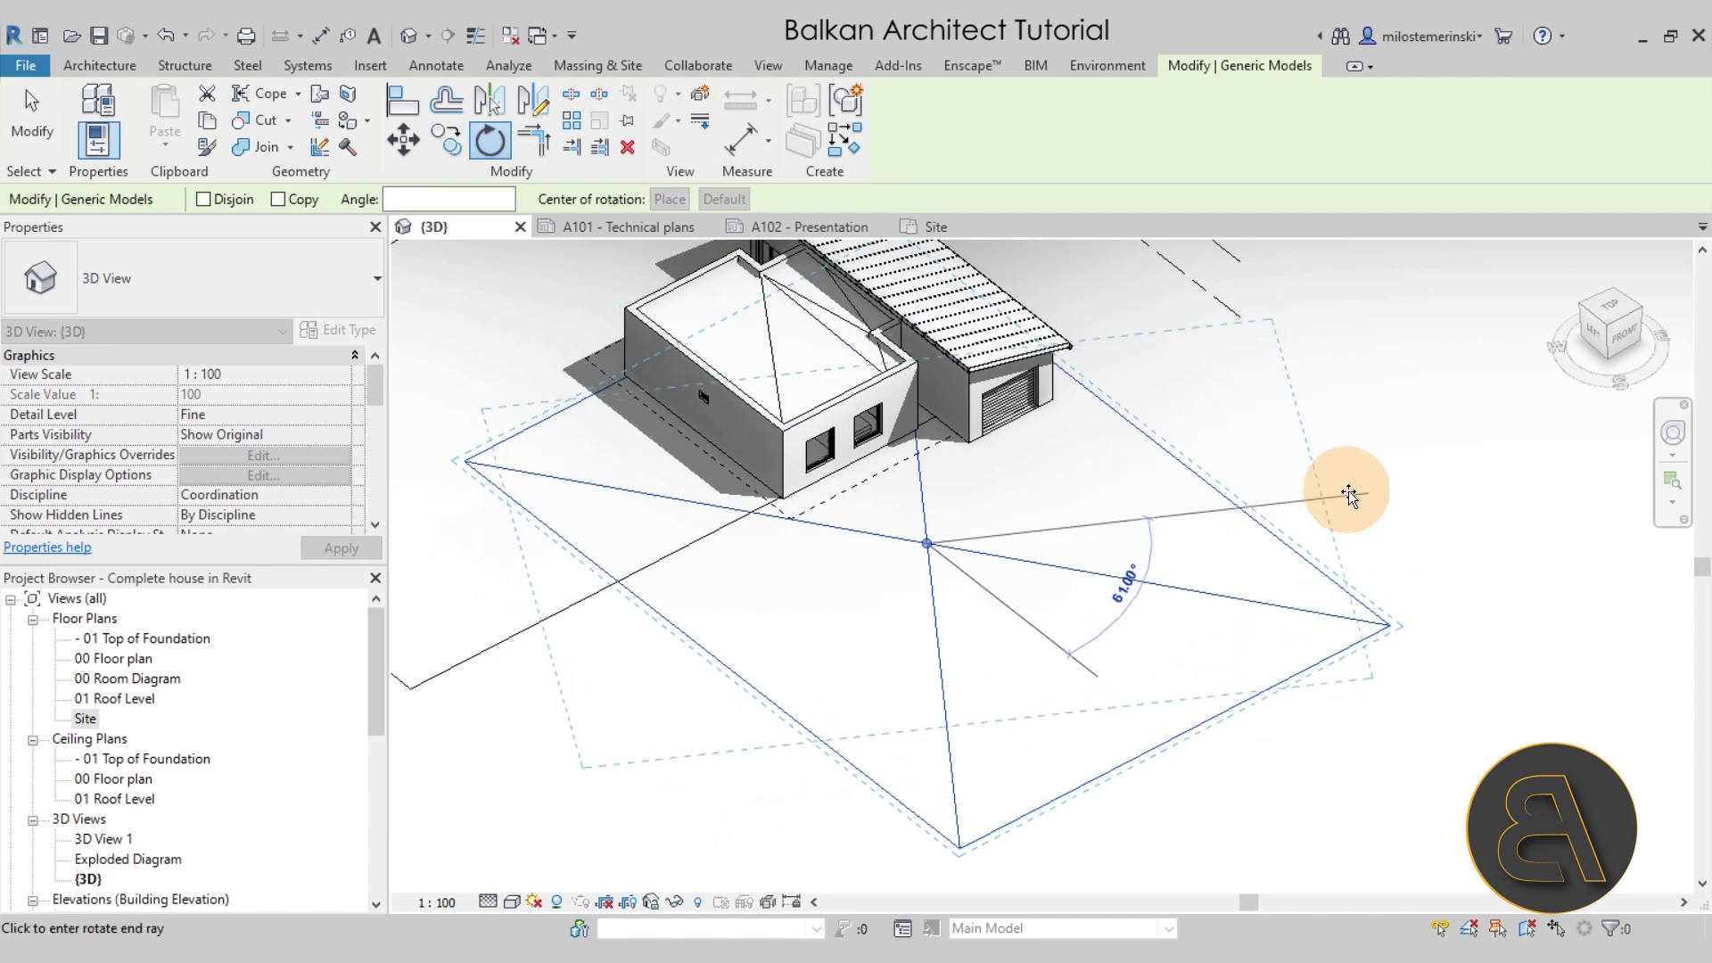
left_click(1344, 482)
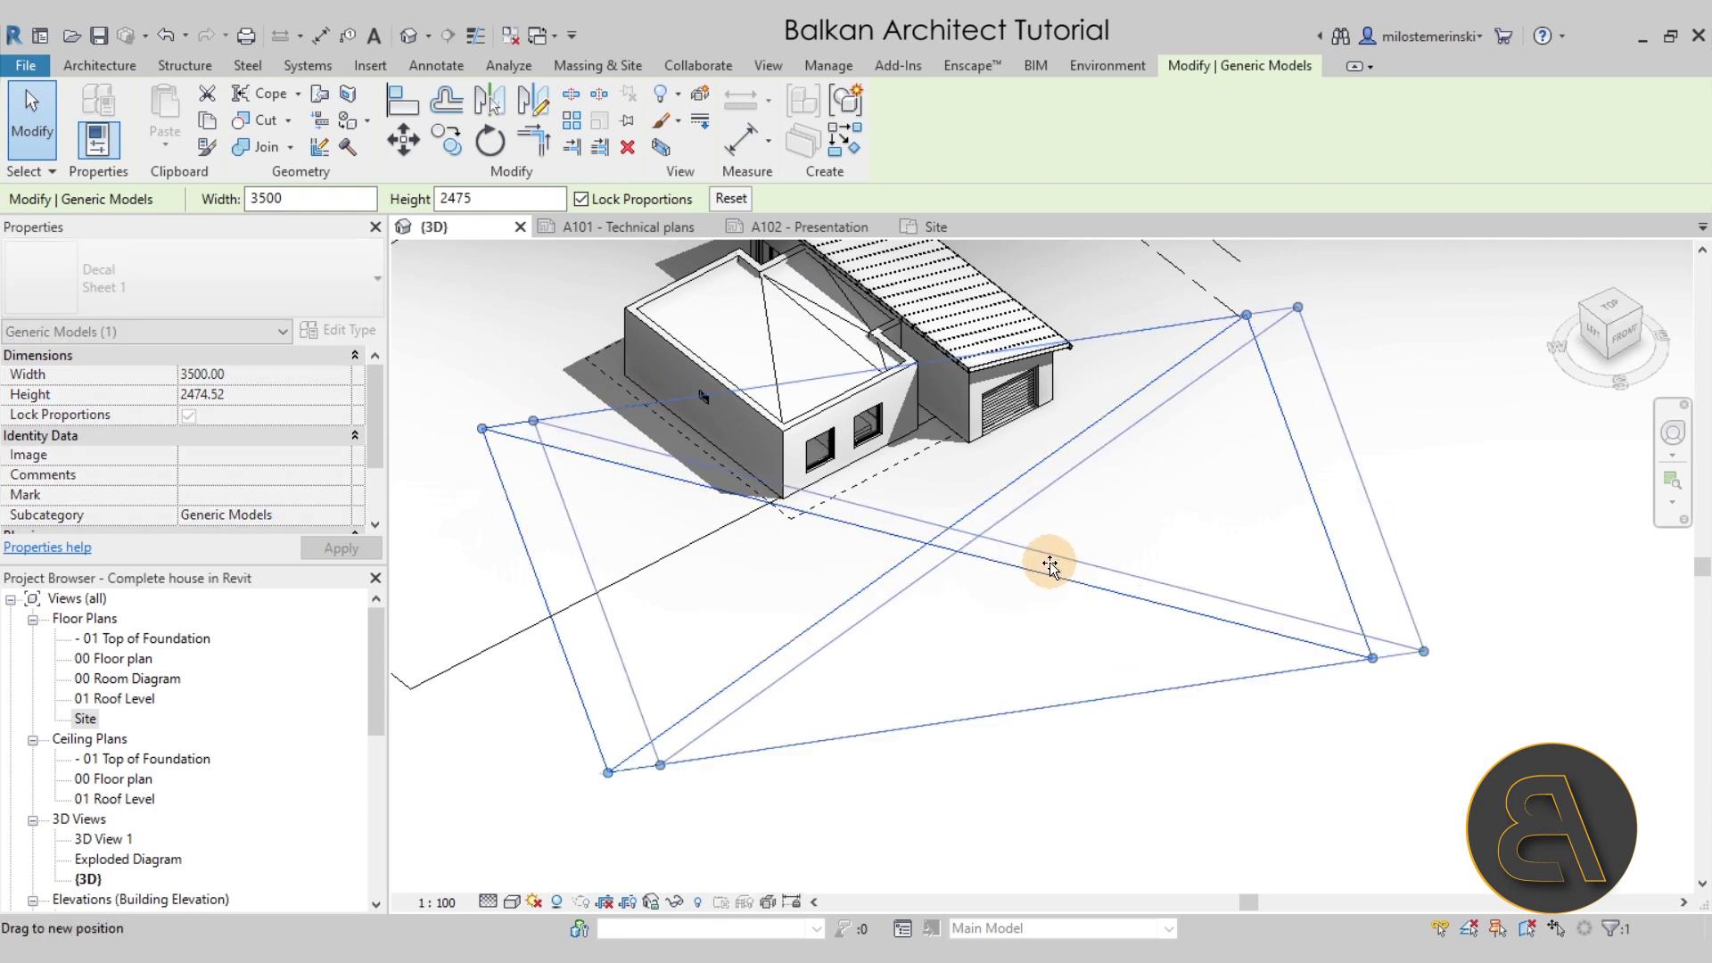
left_click(1126, 810)
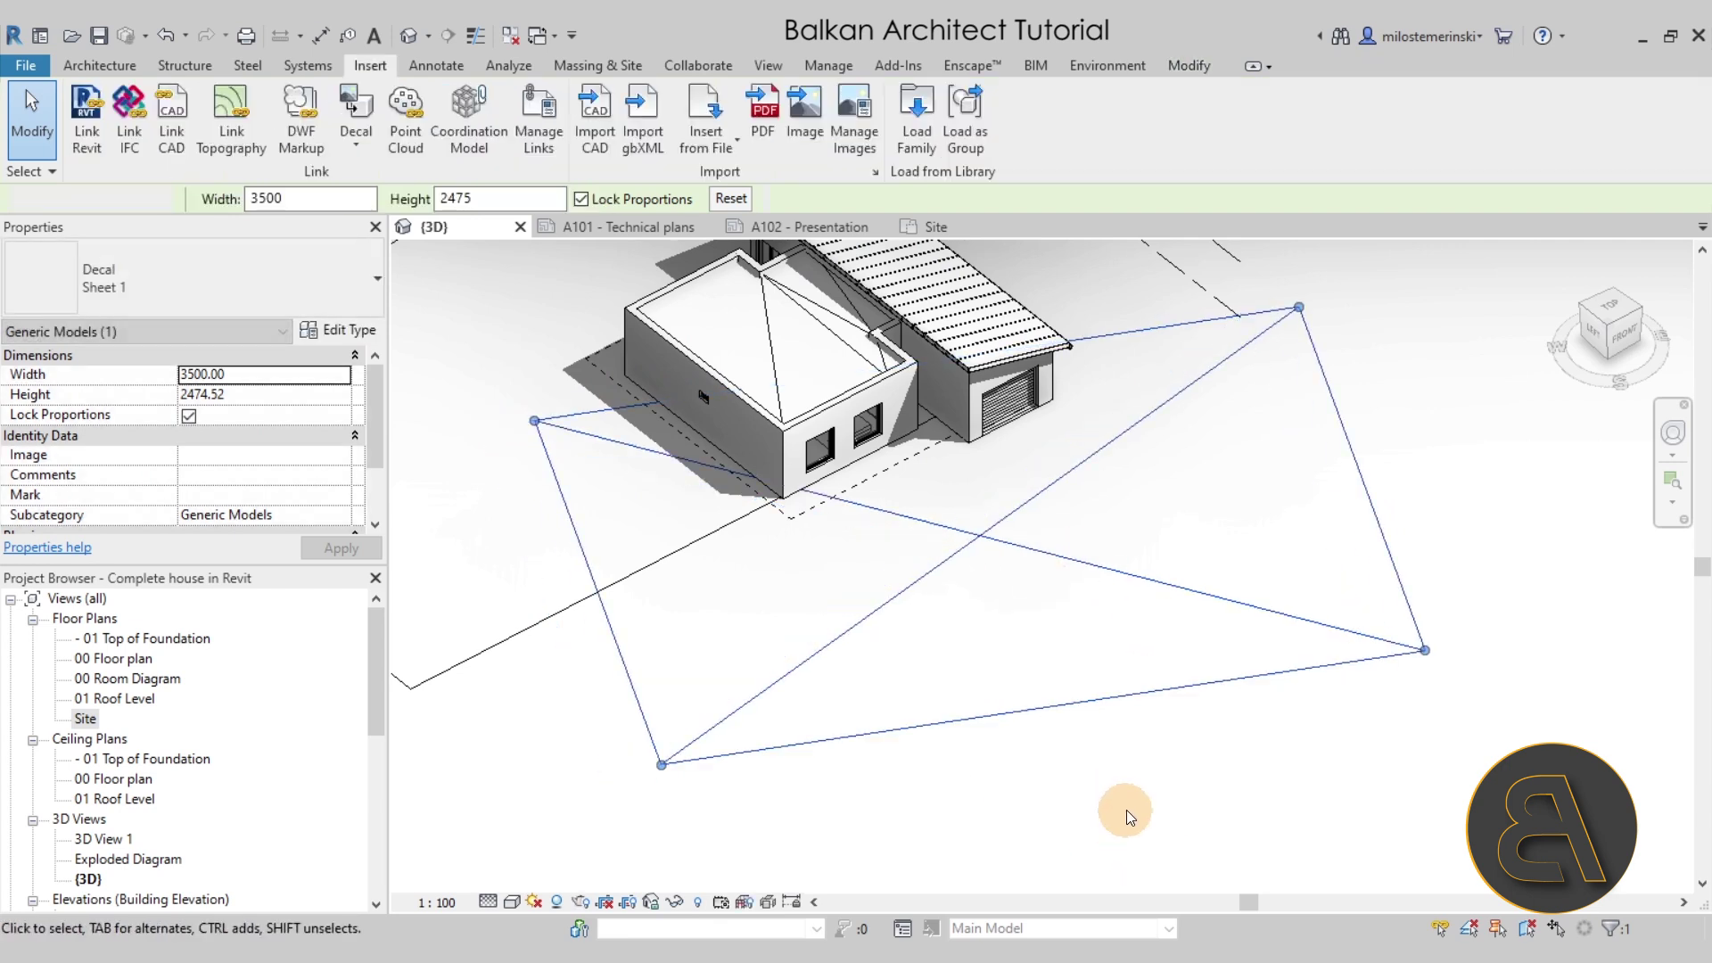
left_click(519, 906)
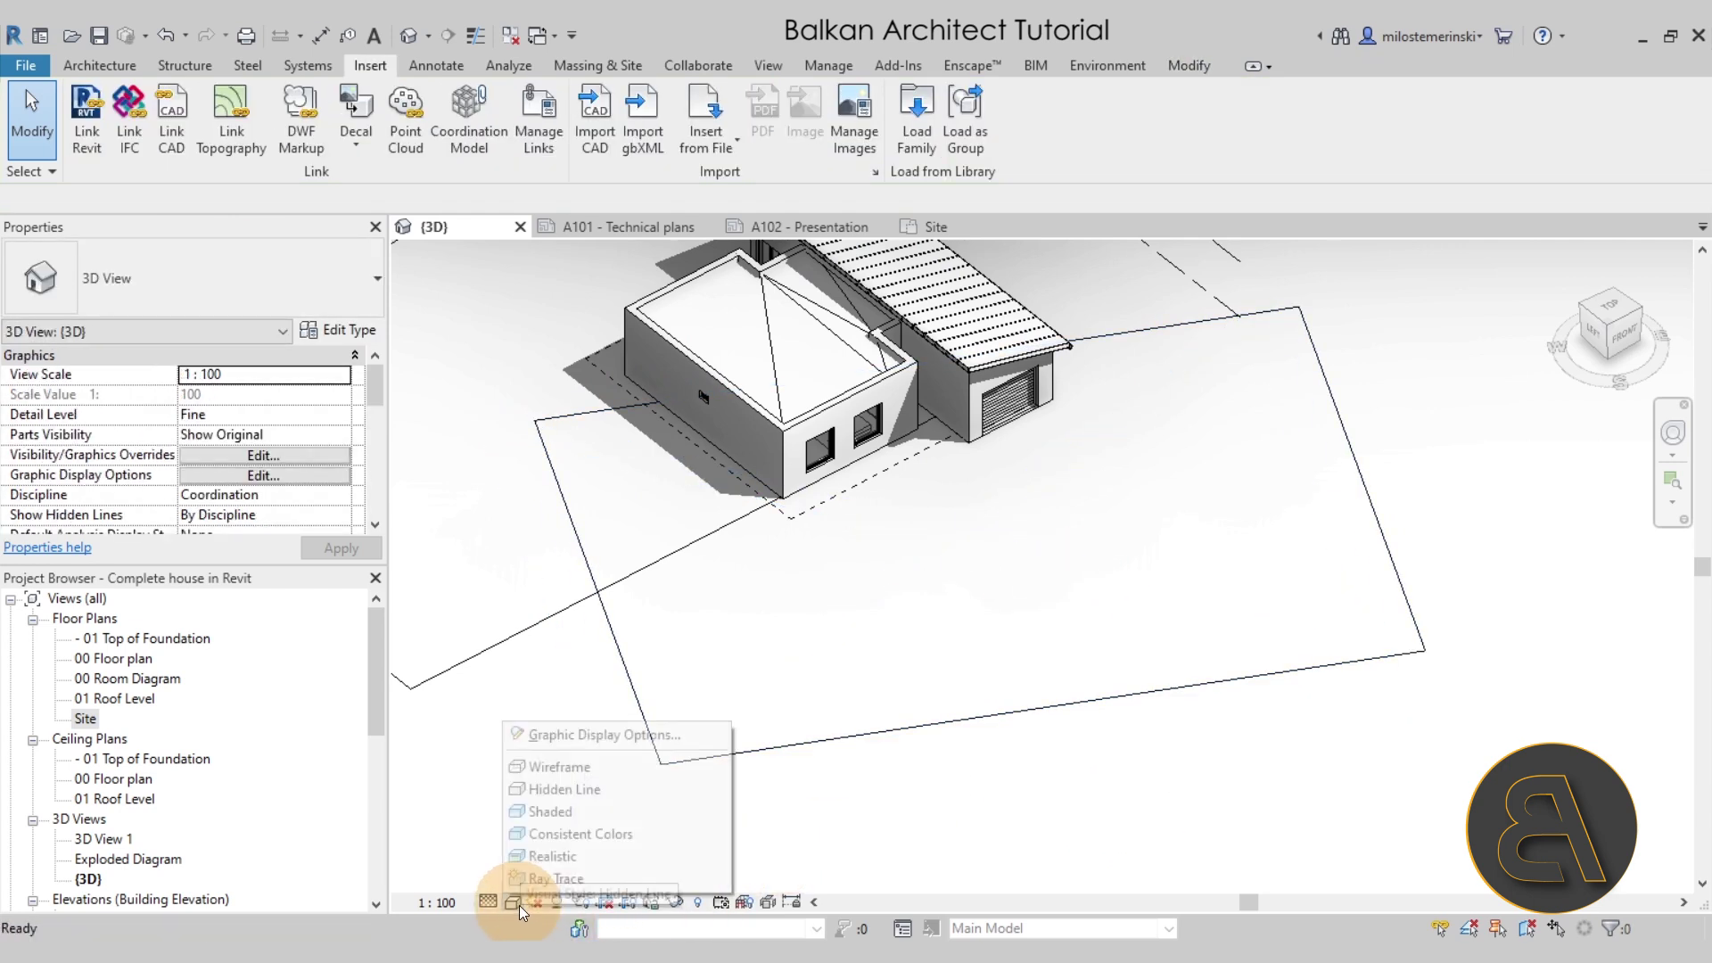
- Switch to Realistic and move the Sheet 1 decal up-right beside the house
left_click(552, 858)
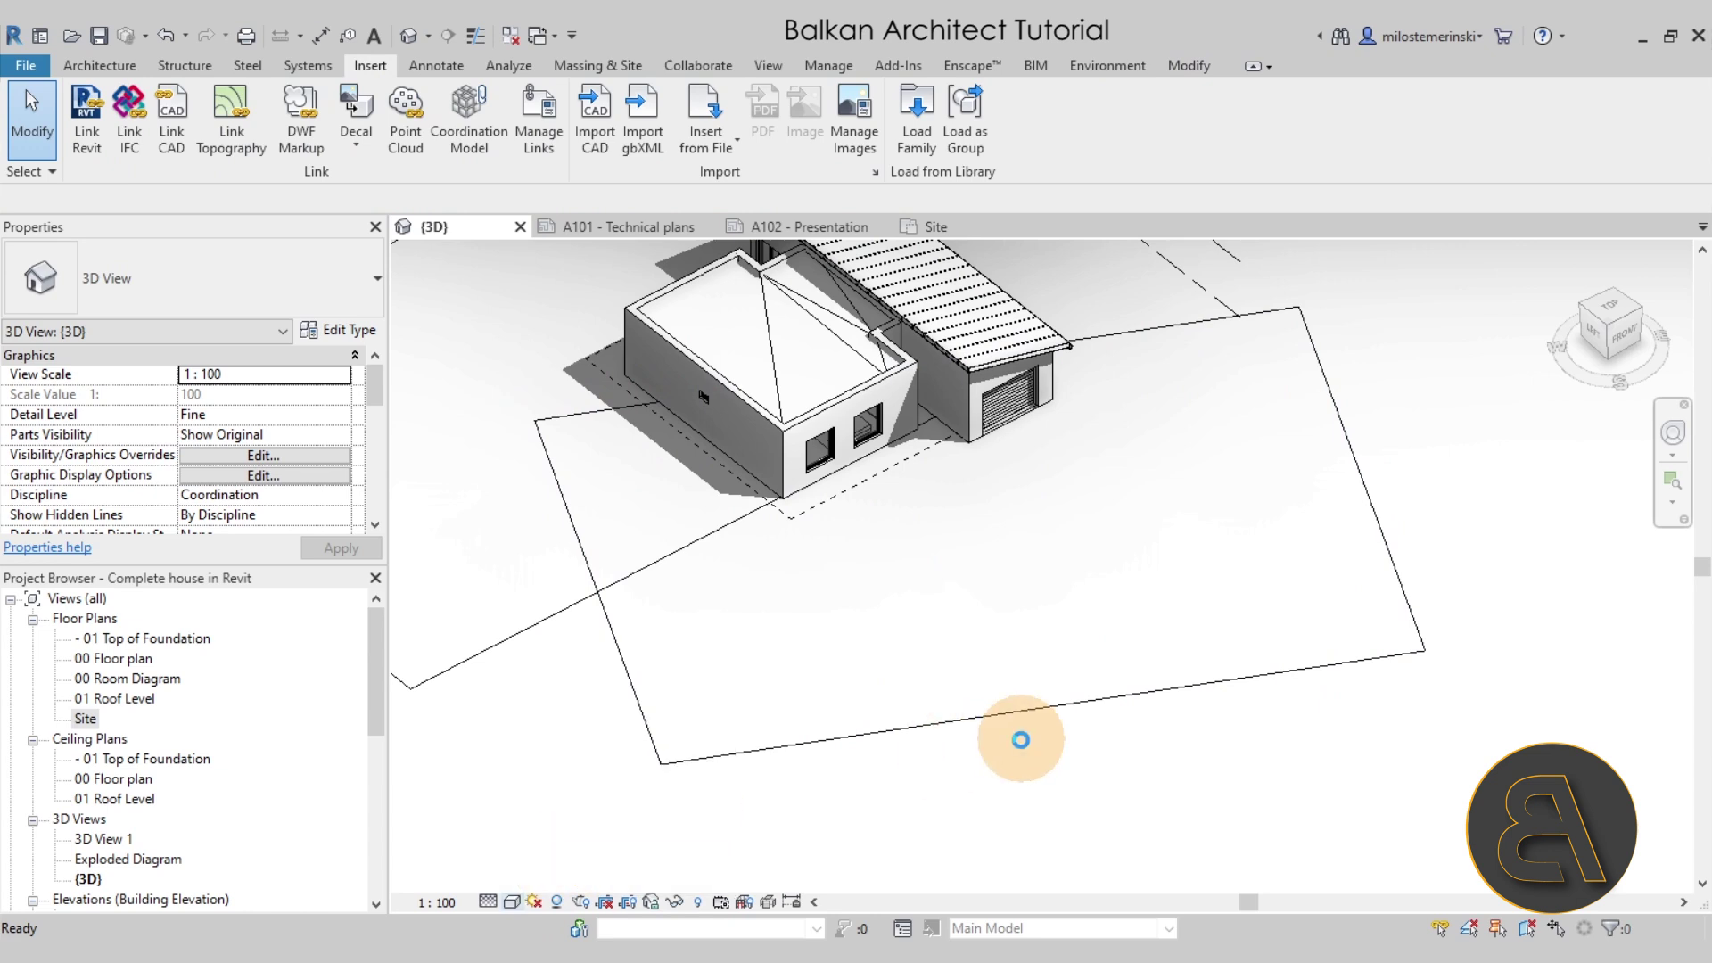
left_click(1114, 718)
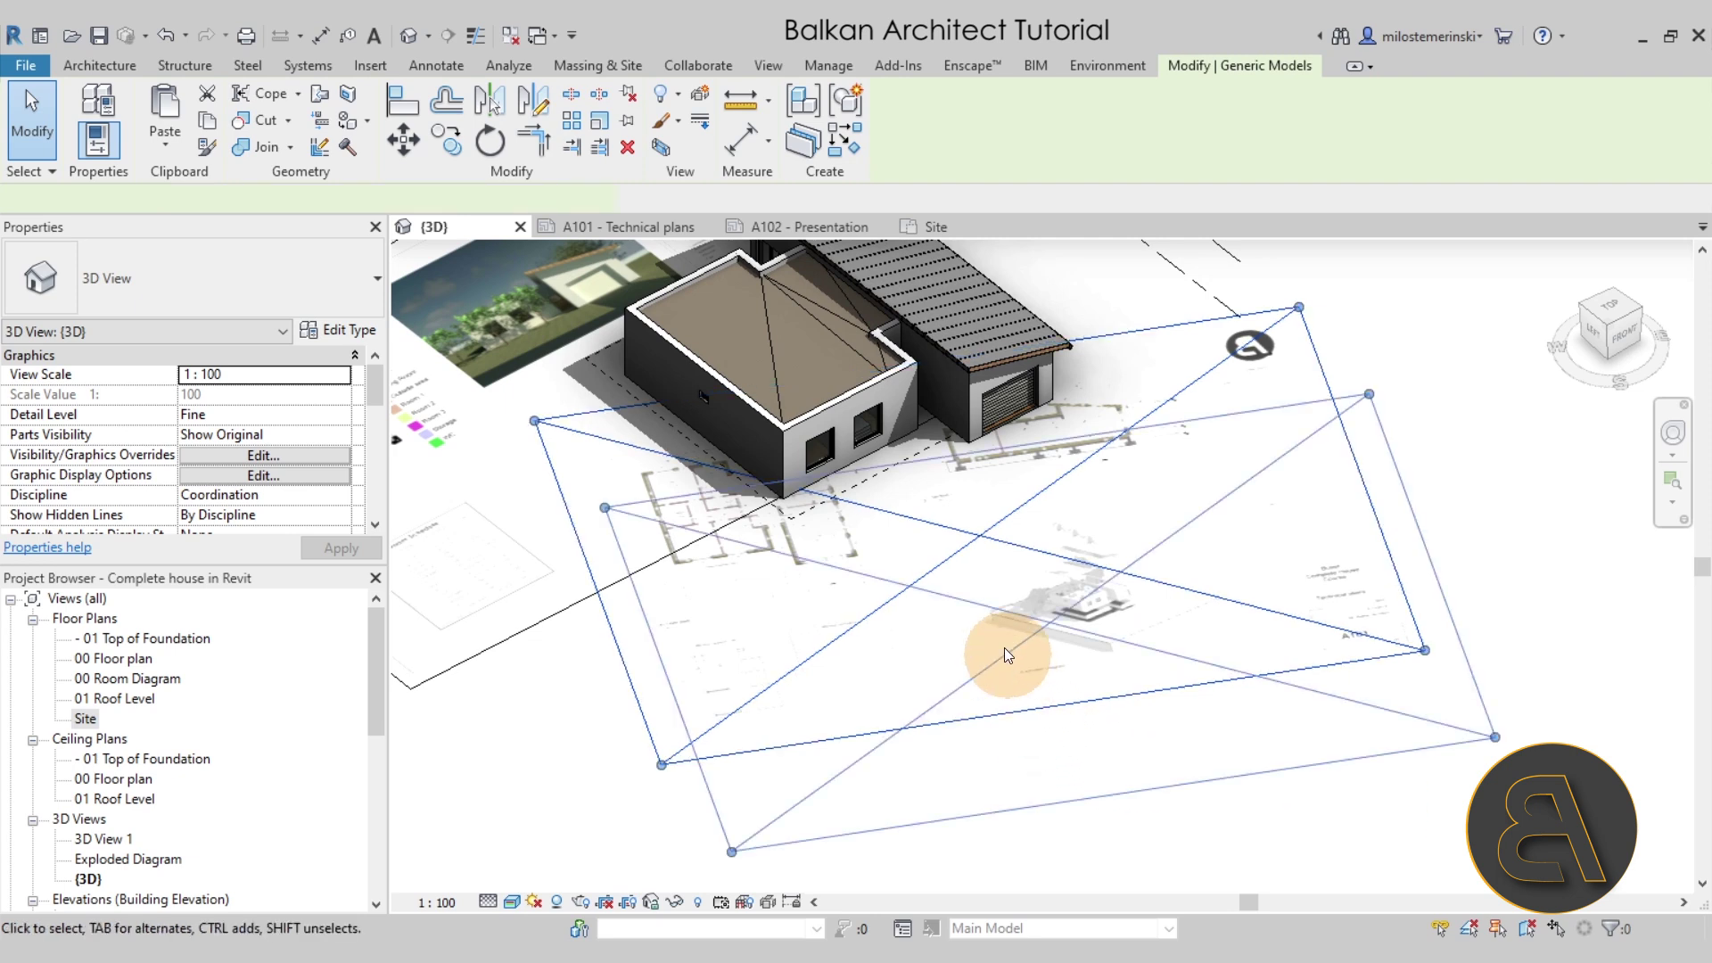
left_click(1292, 545)
left_click_drag(1024, 642, 1147, 589)
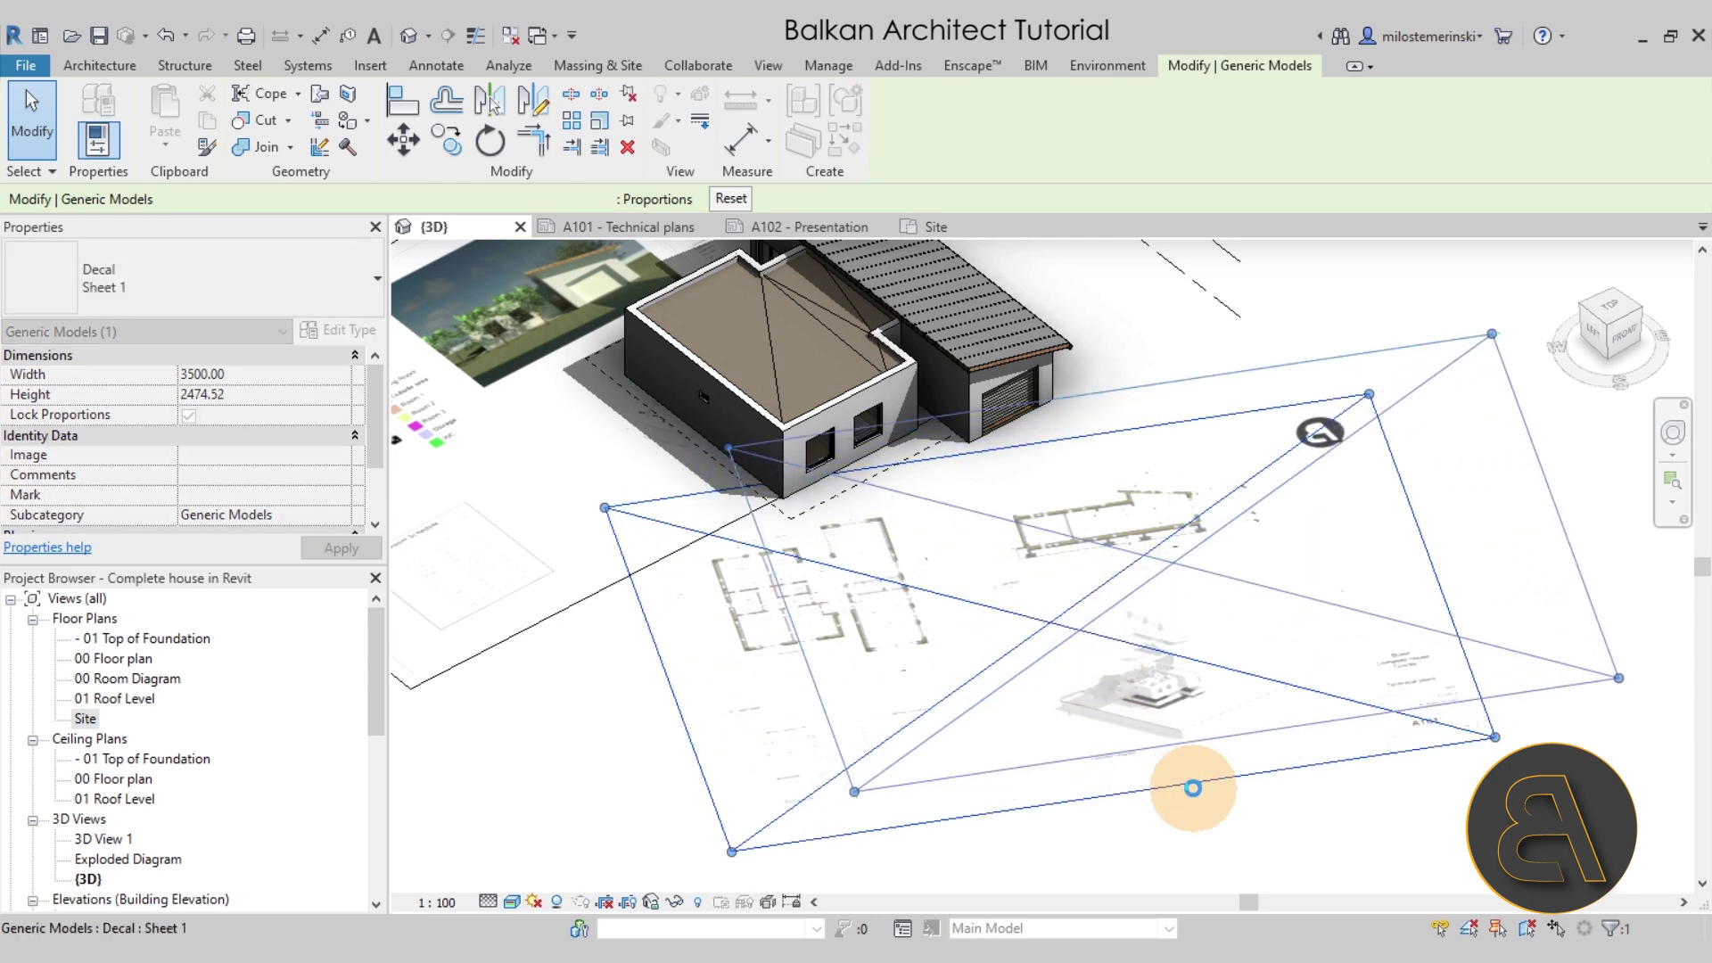
left_click_drag(1150, 714, 1147, 707)
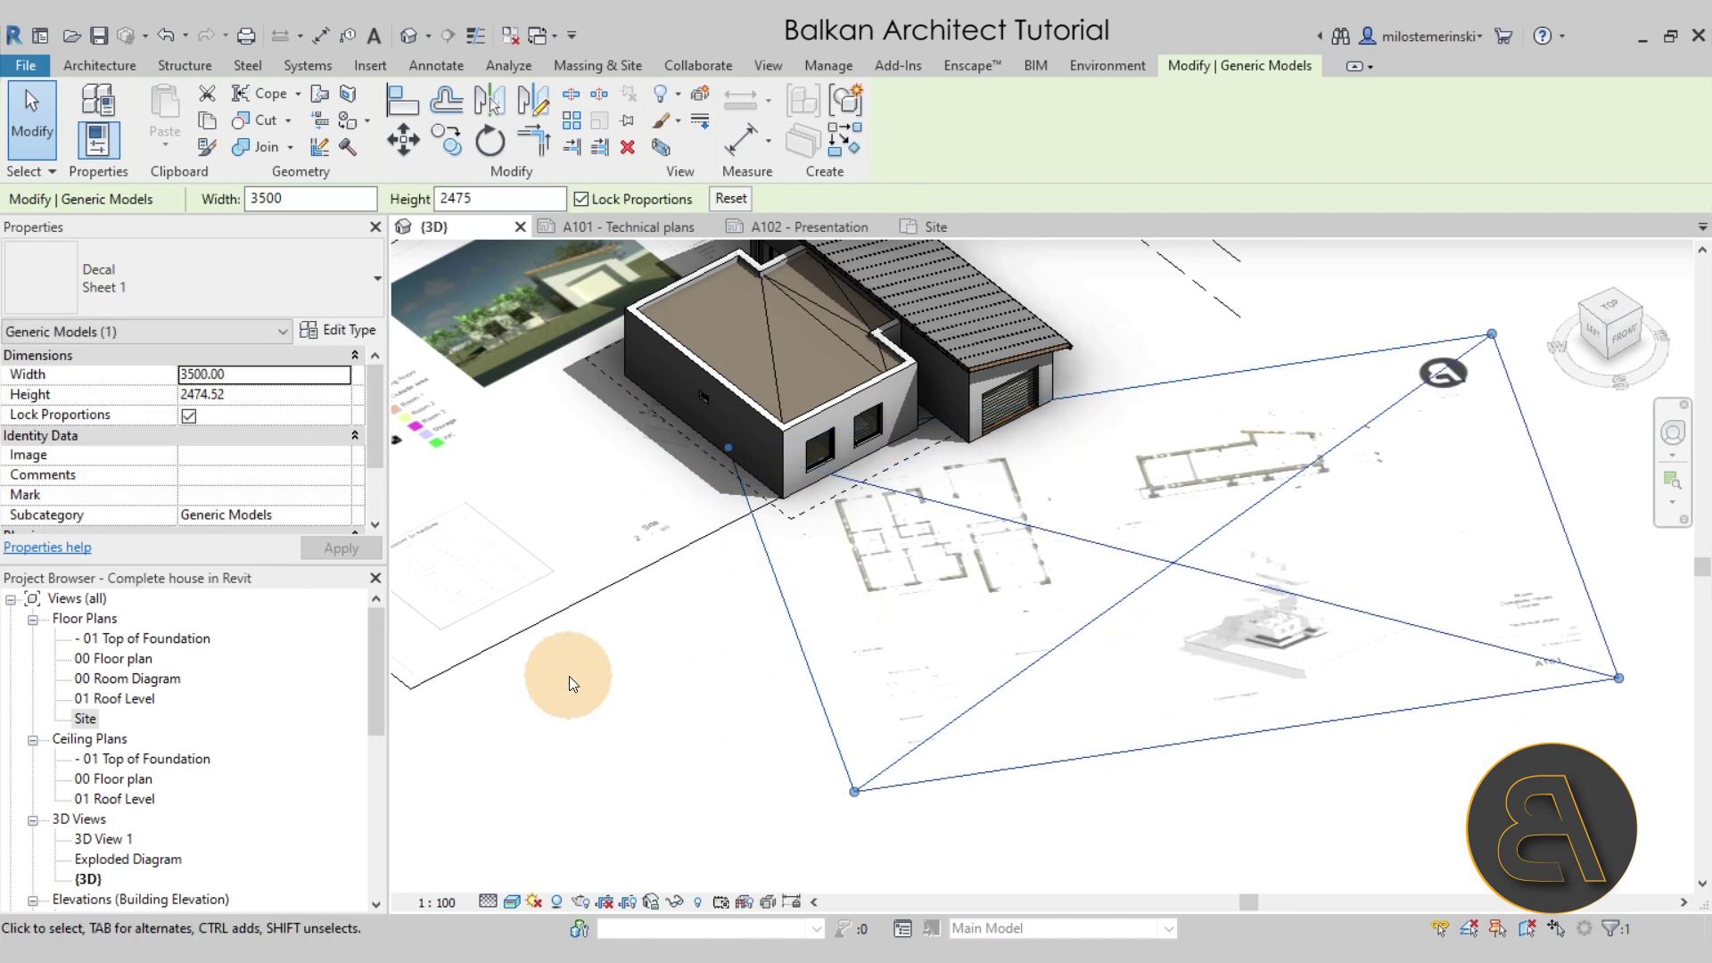
left_click(517, 649, "ctrl")
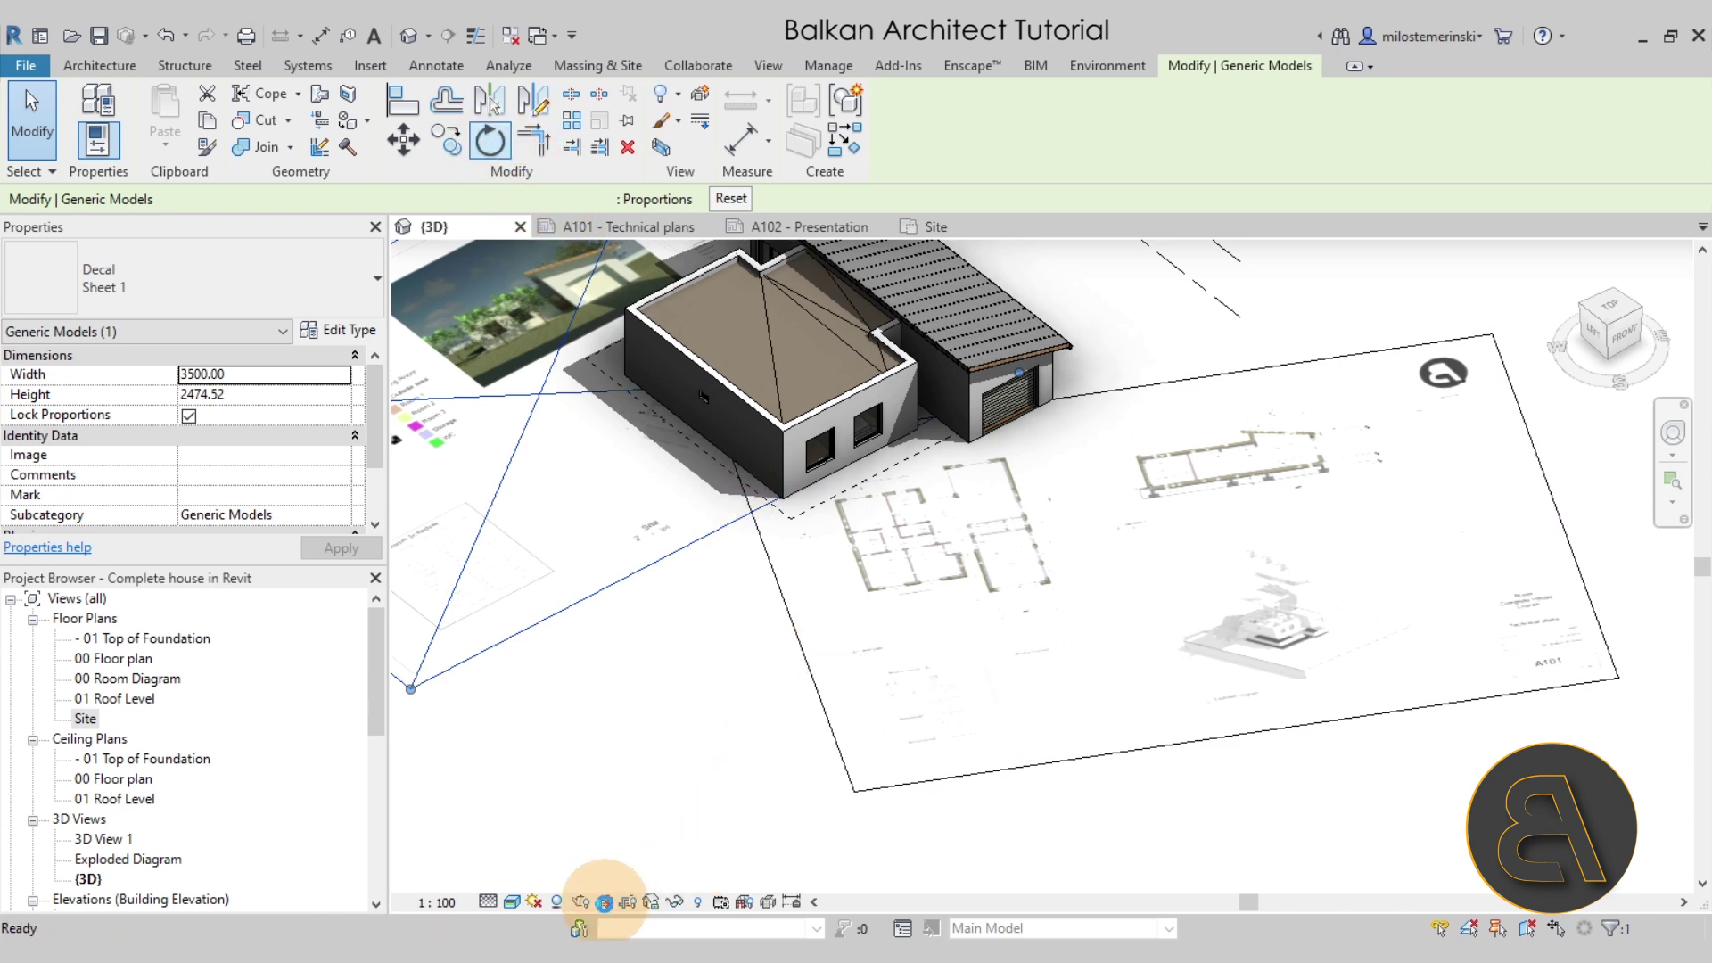
- In Hidden Line, zoom to fit, rotate the Sheet 2 decal and shift it down
left_click(514, 902)
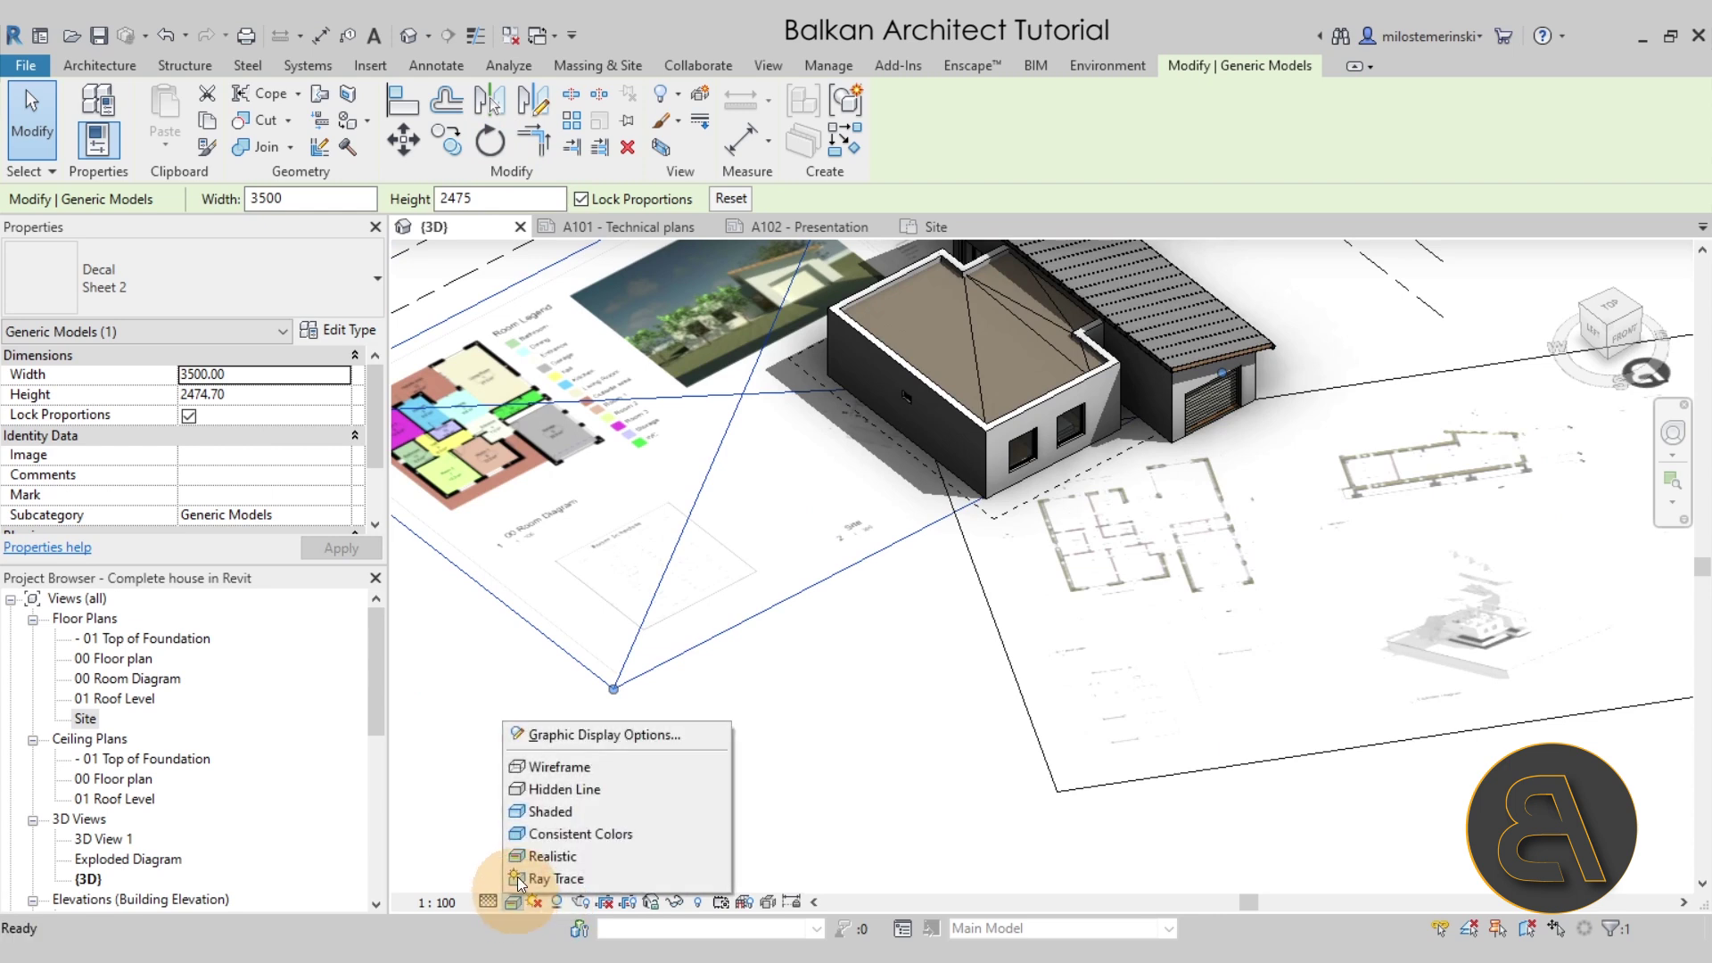
left_click(545, 791)
middle_click(821, 670)
middle_click(821, 670)
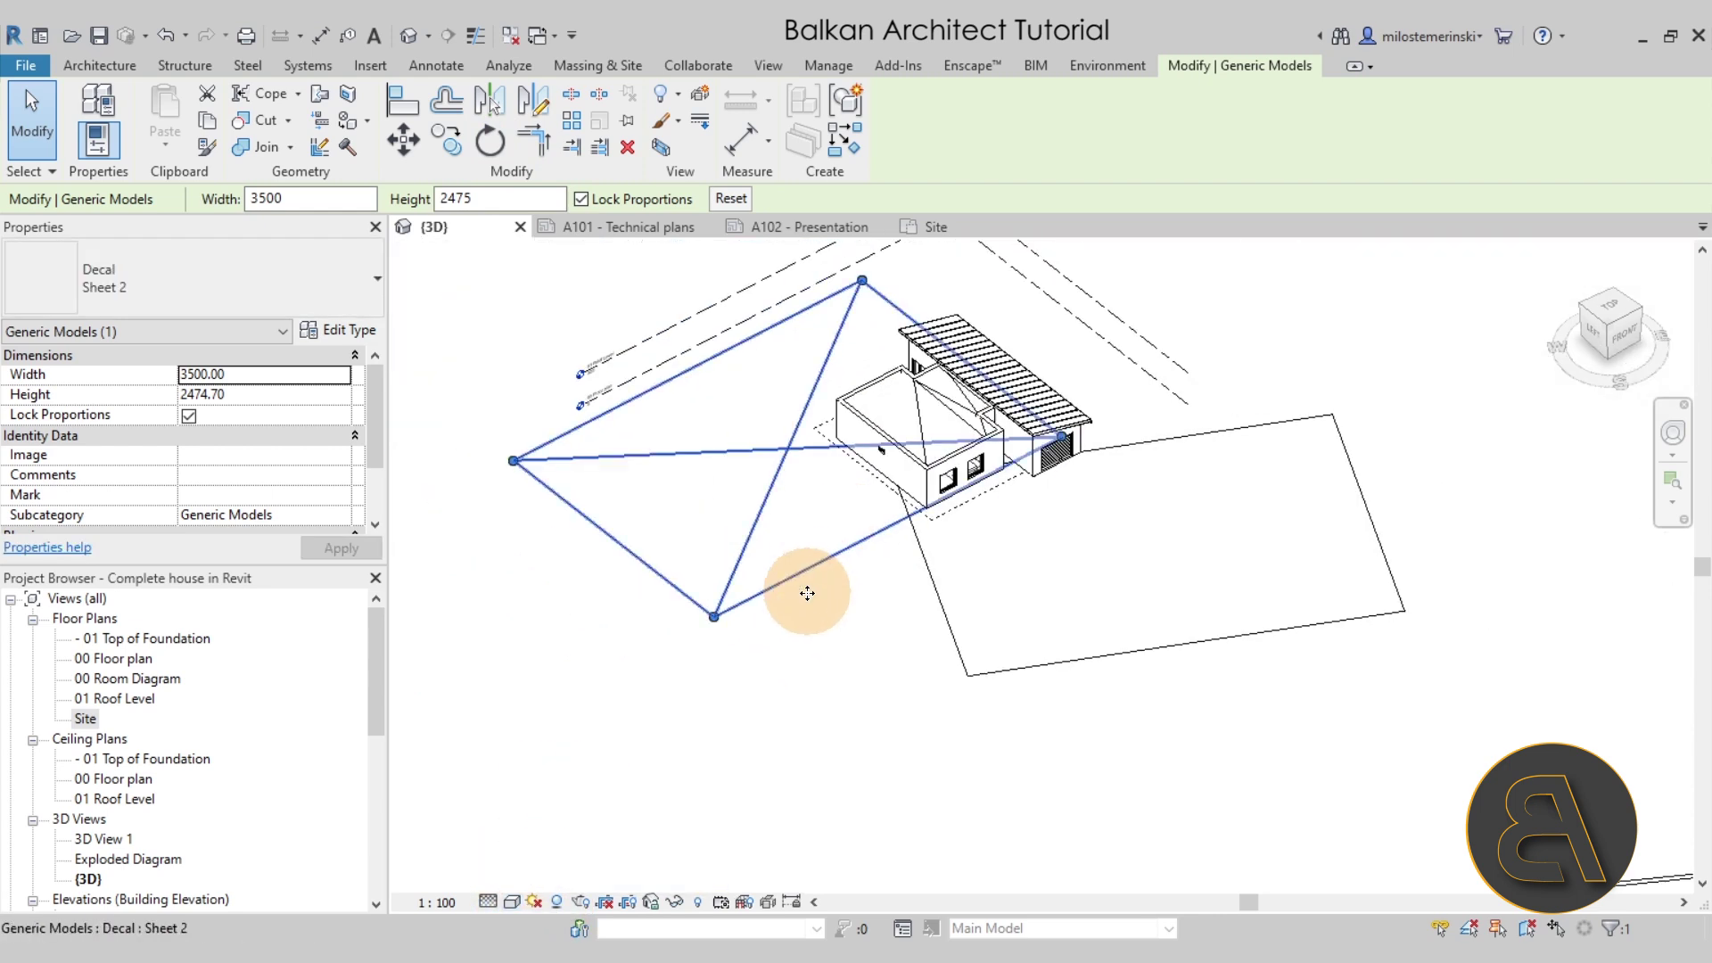
left_click(490, 141)
left_click(520, 658)
left_click(771, 790)
left_click_drag(820, 620, 801, 663)
- Orbit the view, switch to Shaded, and nudge the Sheet 2 decal right and down
scroll(986, 647, "up", 3)
scroll(986, 653, "down", 2)
mouse_move(987, 653)
middle_mouse_down("shift")
mouse_move(1010, 571)
mouse_move(936, 481)
mouse_move(1009, 594)
mouse_move(981, 683)
mouse_move(936, 713)
middle_mouse_up("shift")
left_click(512, 901)
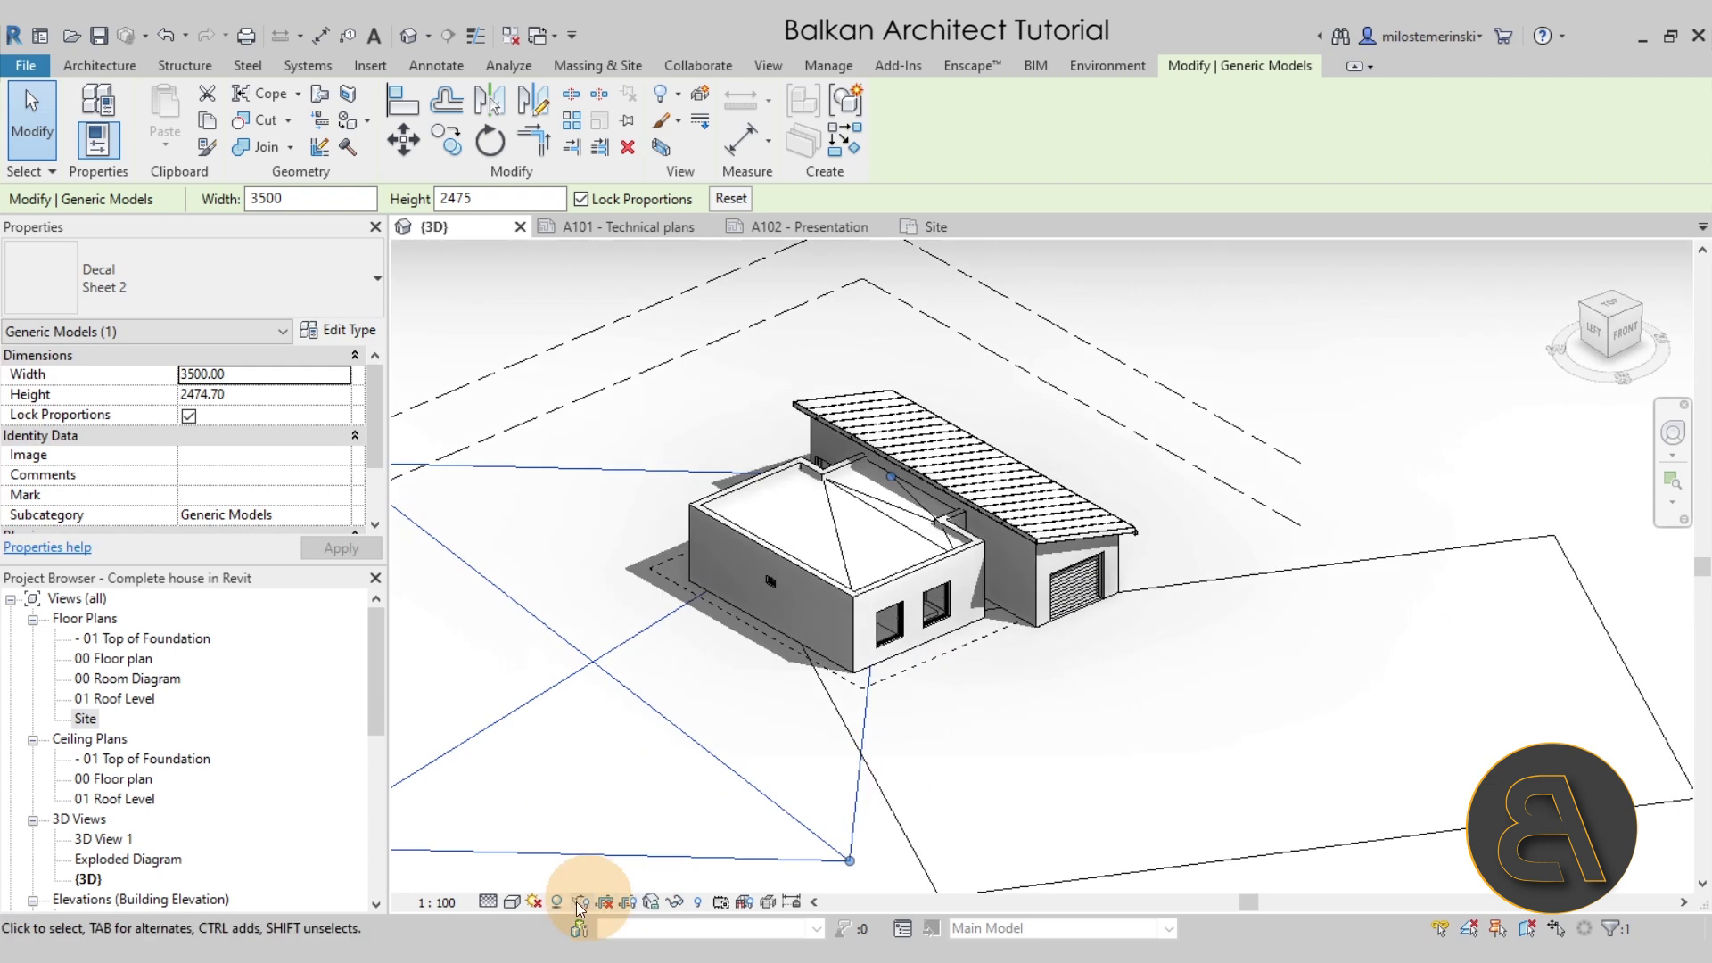
mouse_move(811, 824)
left_mouse_down()
mouse_move(831, 854)
mouse_move(824, 831)
left_mouse_up()
- Switch to Realistic to review the decal arrangement
left_click(513, 904)
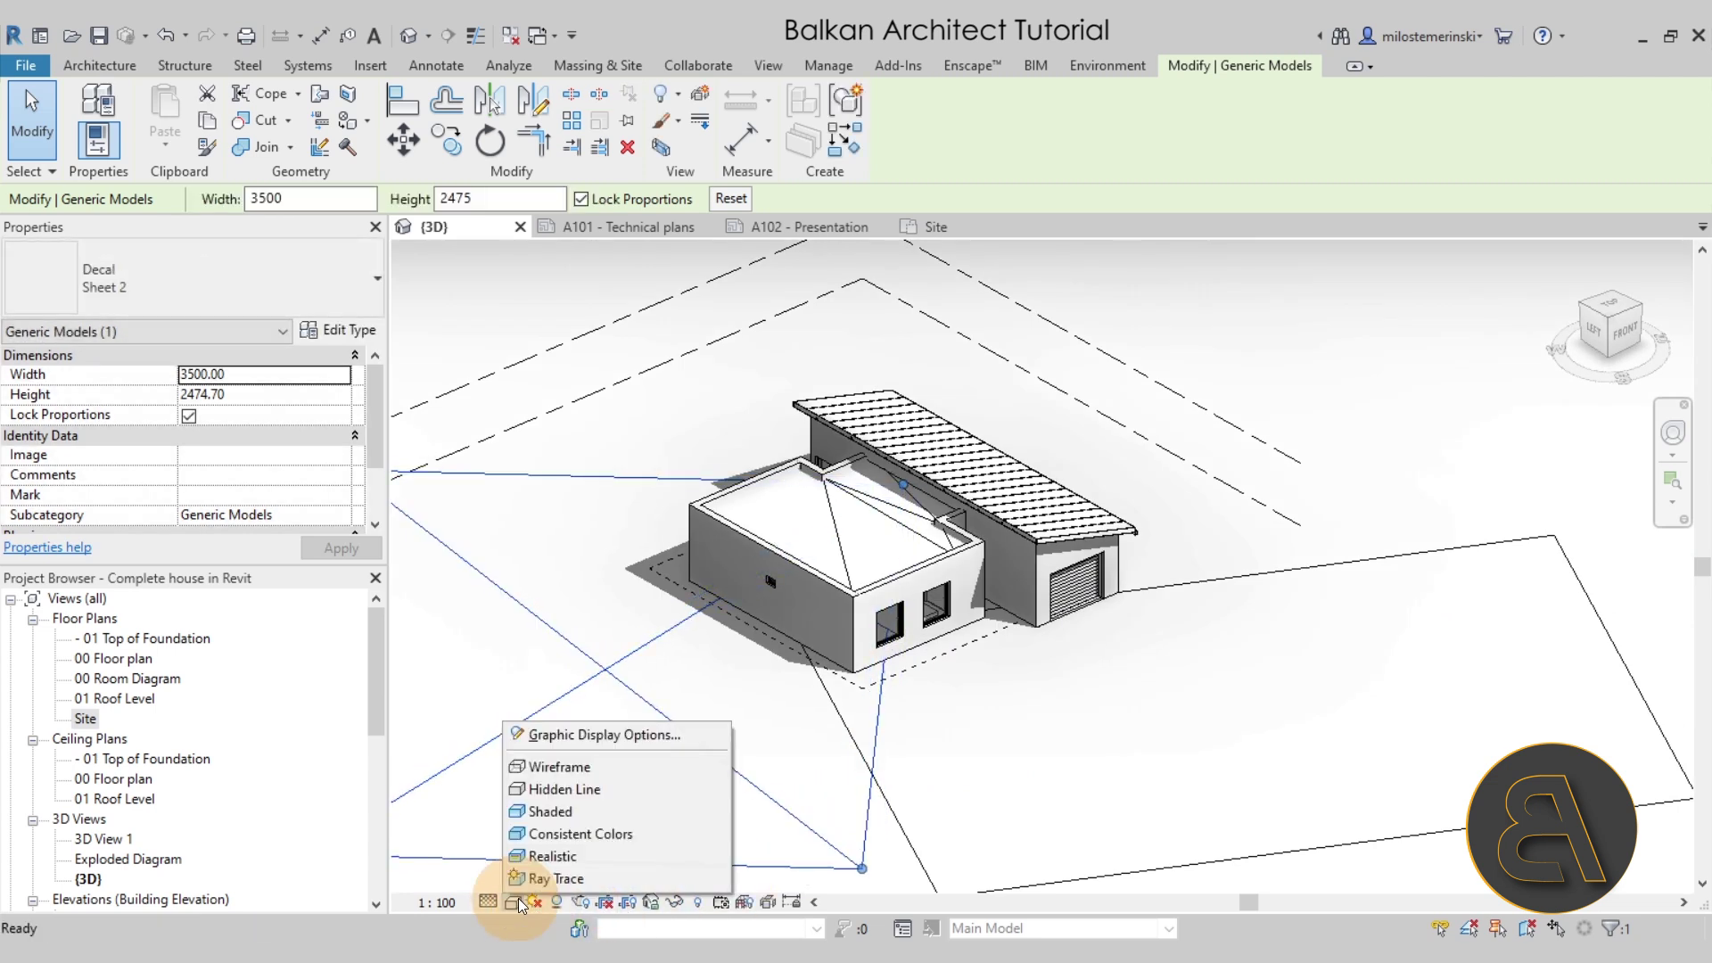
left_click(551, 843)
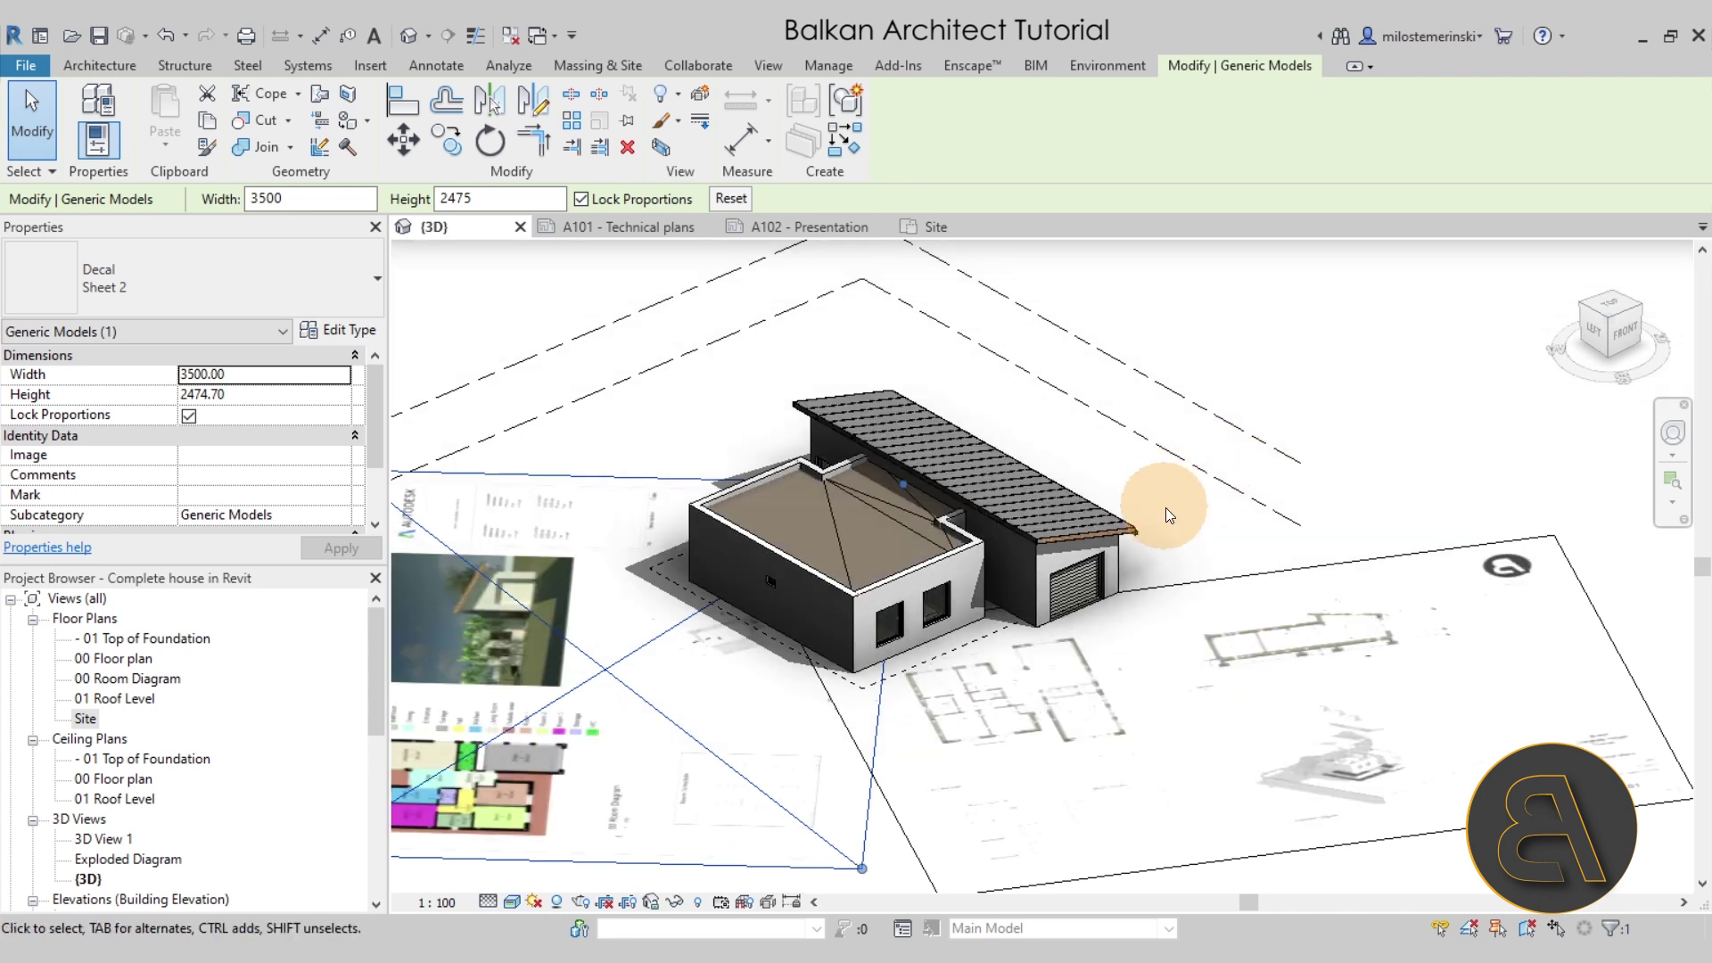
left_click(1165, 531)
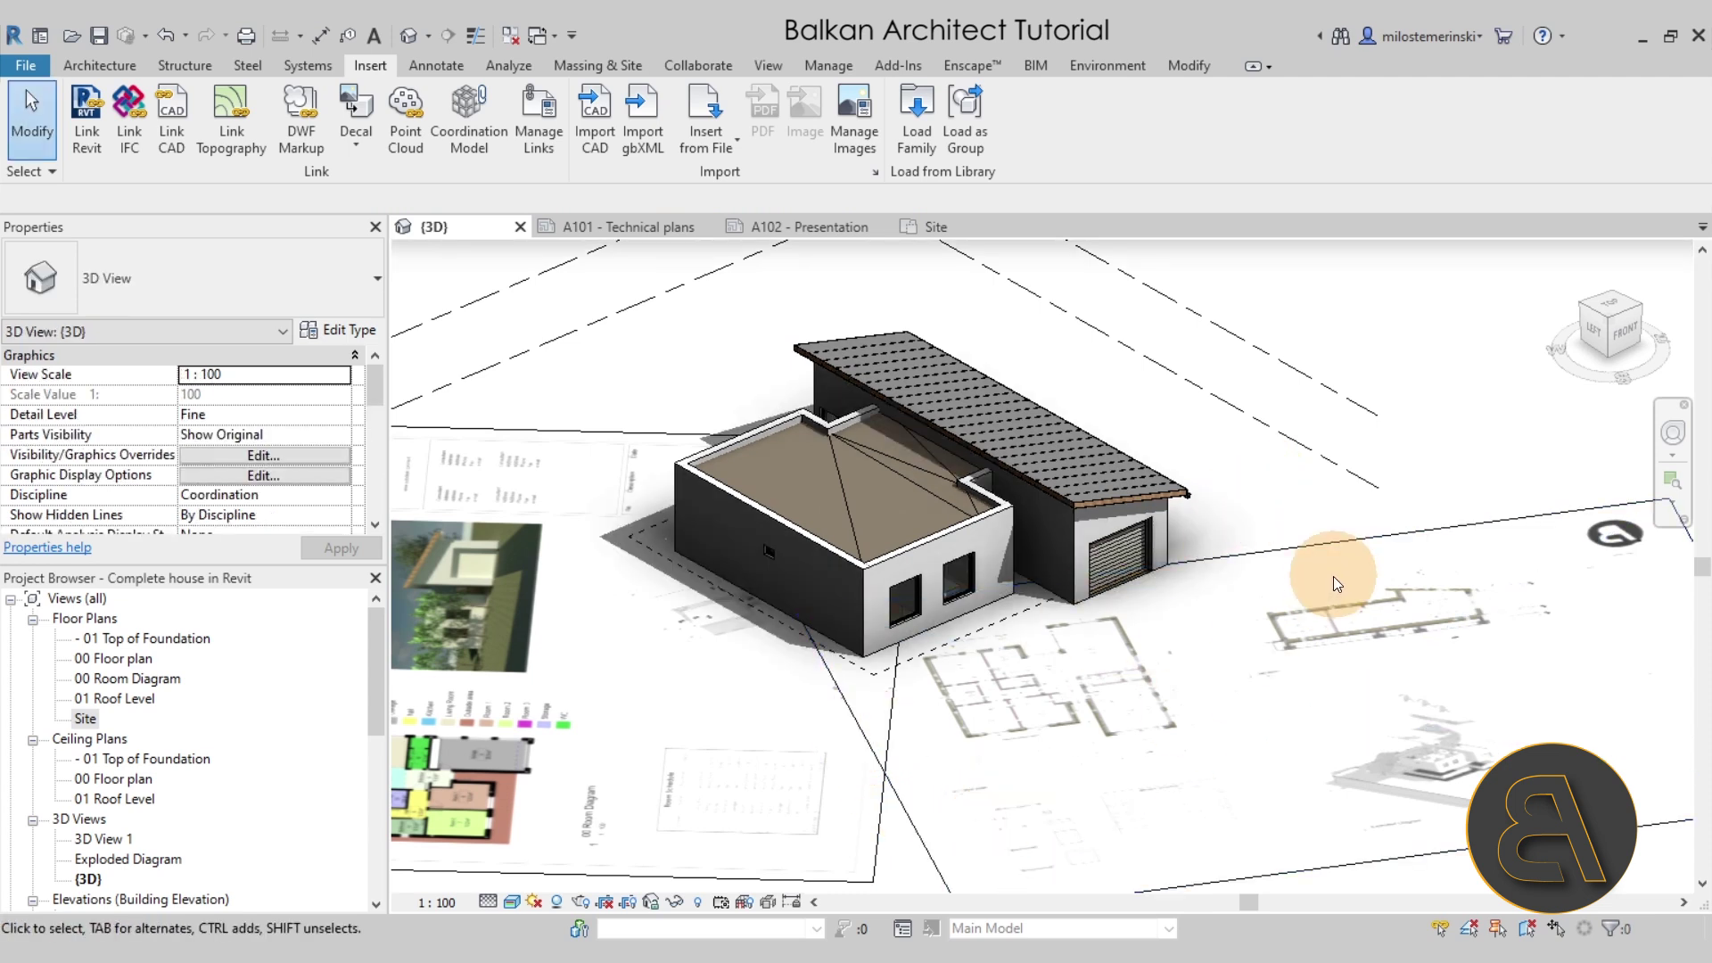
- Reselect the Sheet 1 decal and return to Hidden Line, zoomed out
left_click(1298, 542)
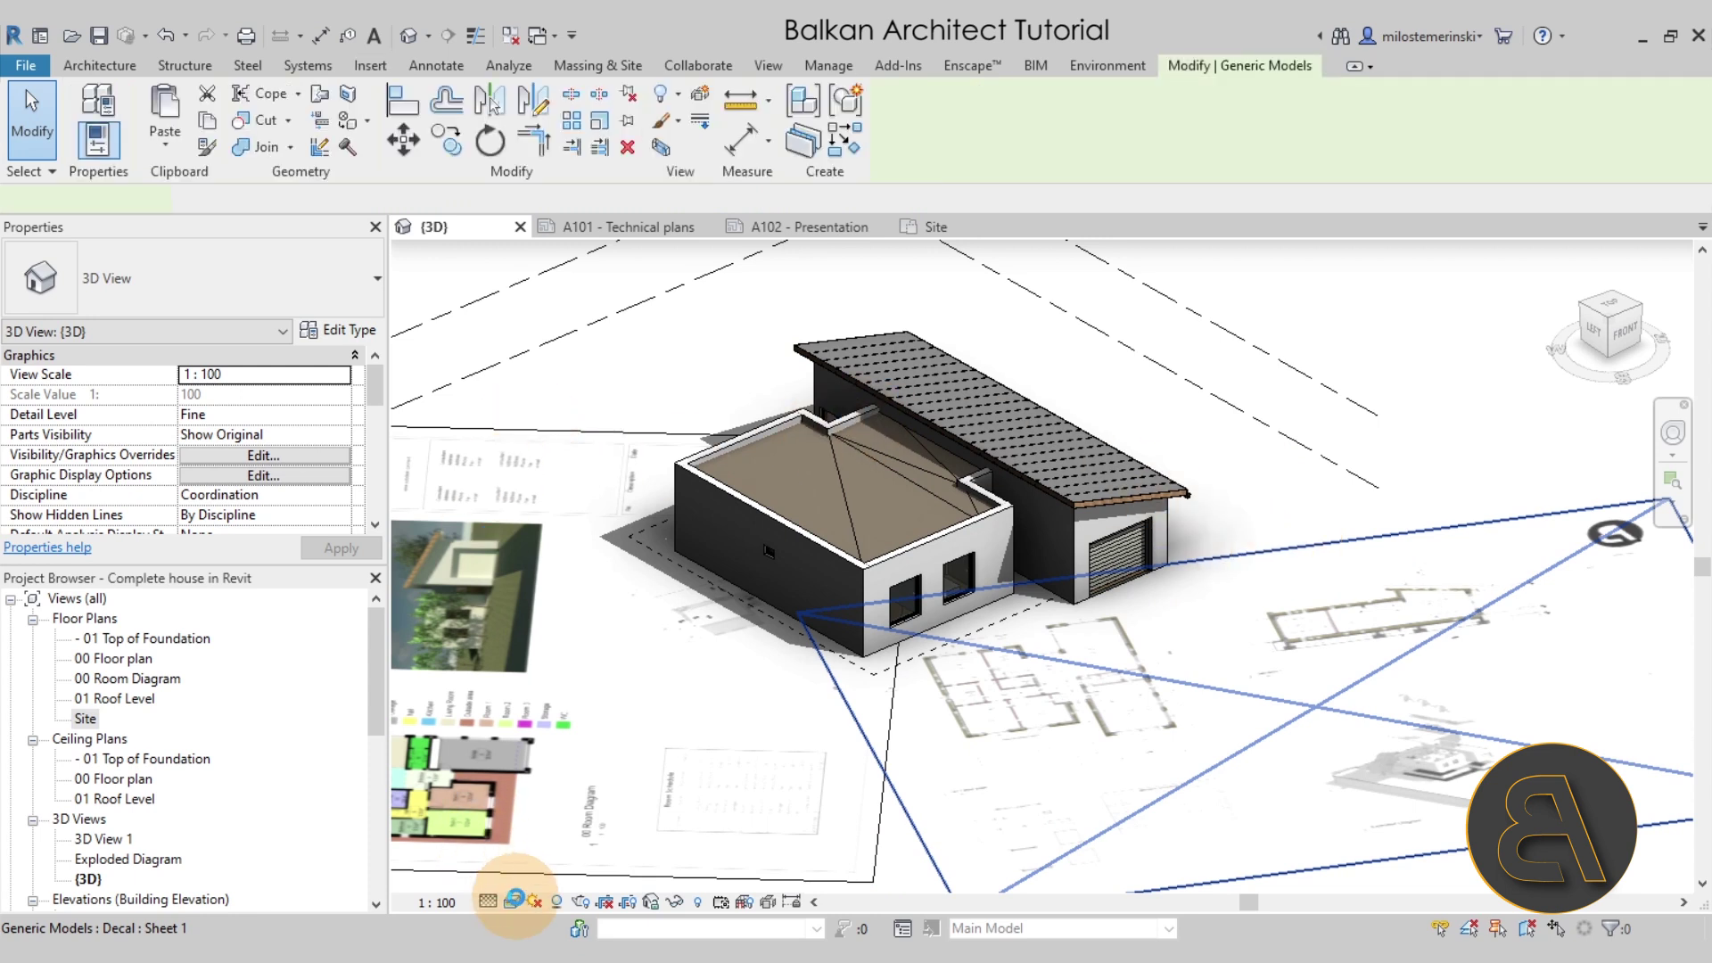
left_click(513, 903)
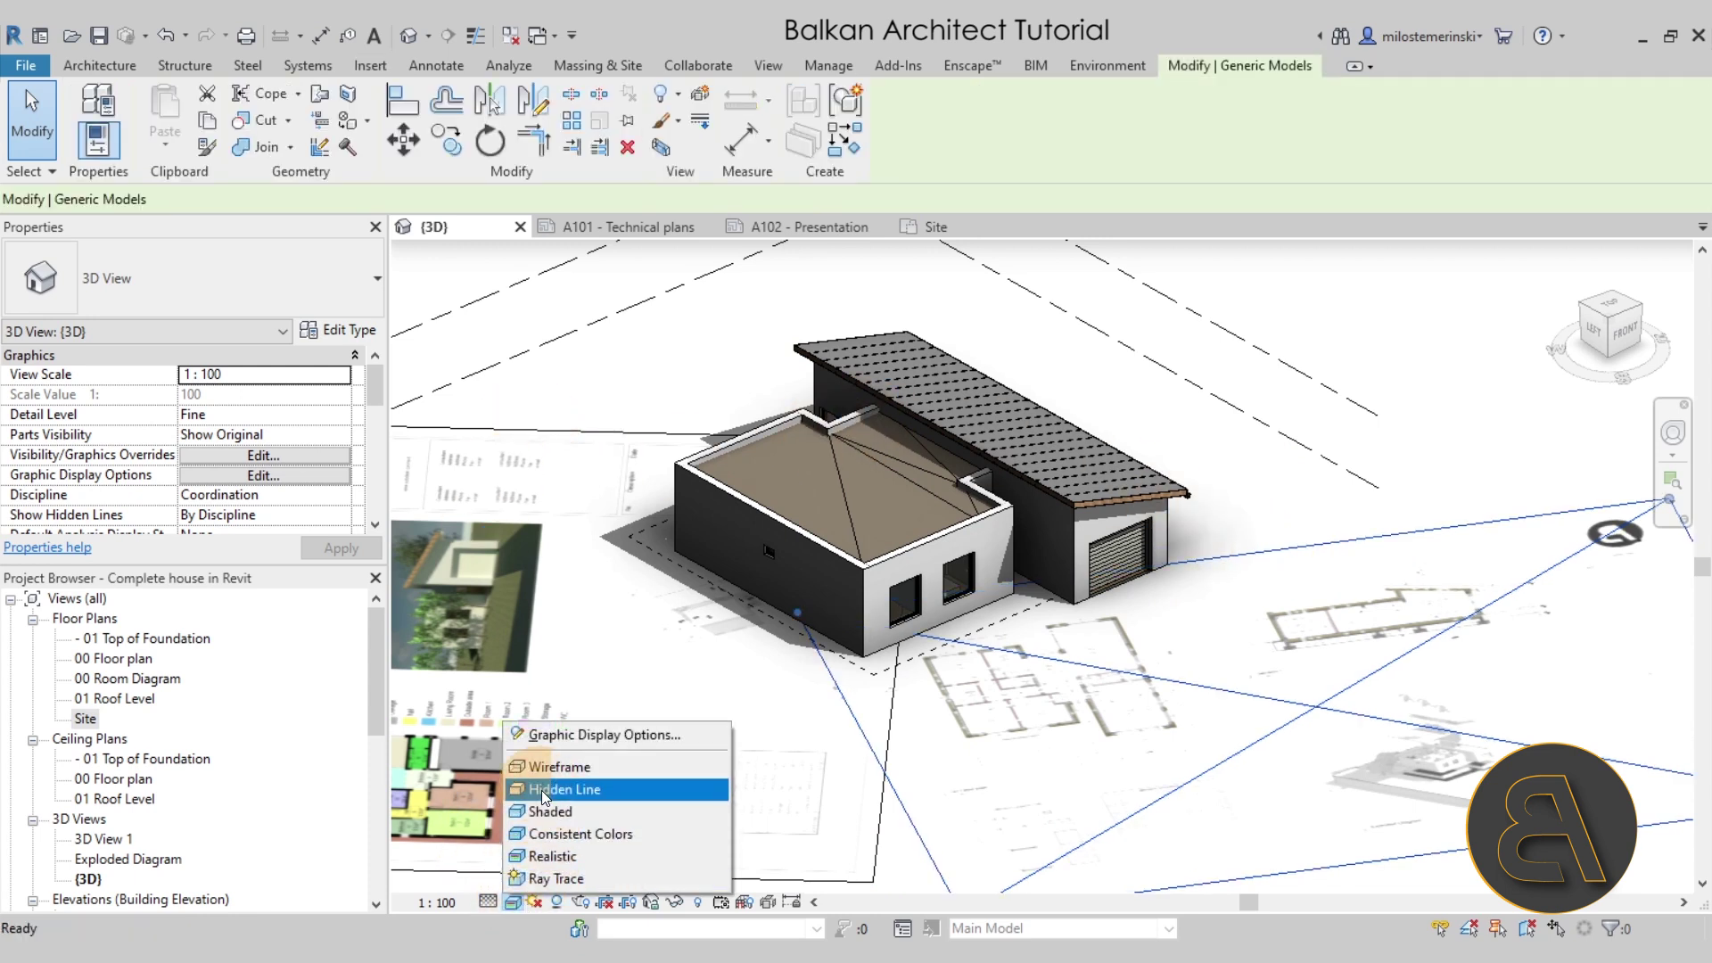
left_click(557, 788)
scroll(757, 544, "down", 3)
- Rotate the Sheet 1 decal to a new angle and shift it slightly left
left_click(490, 140)
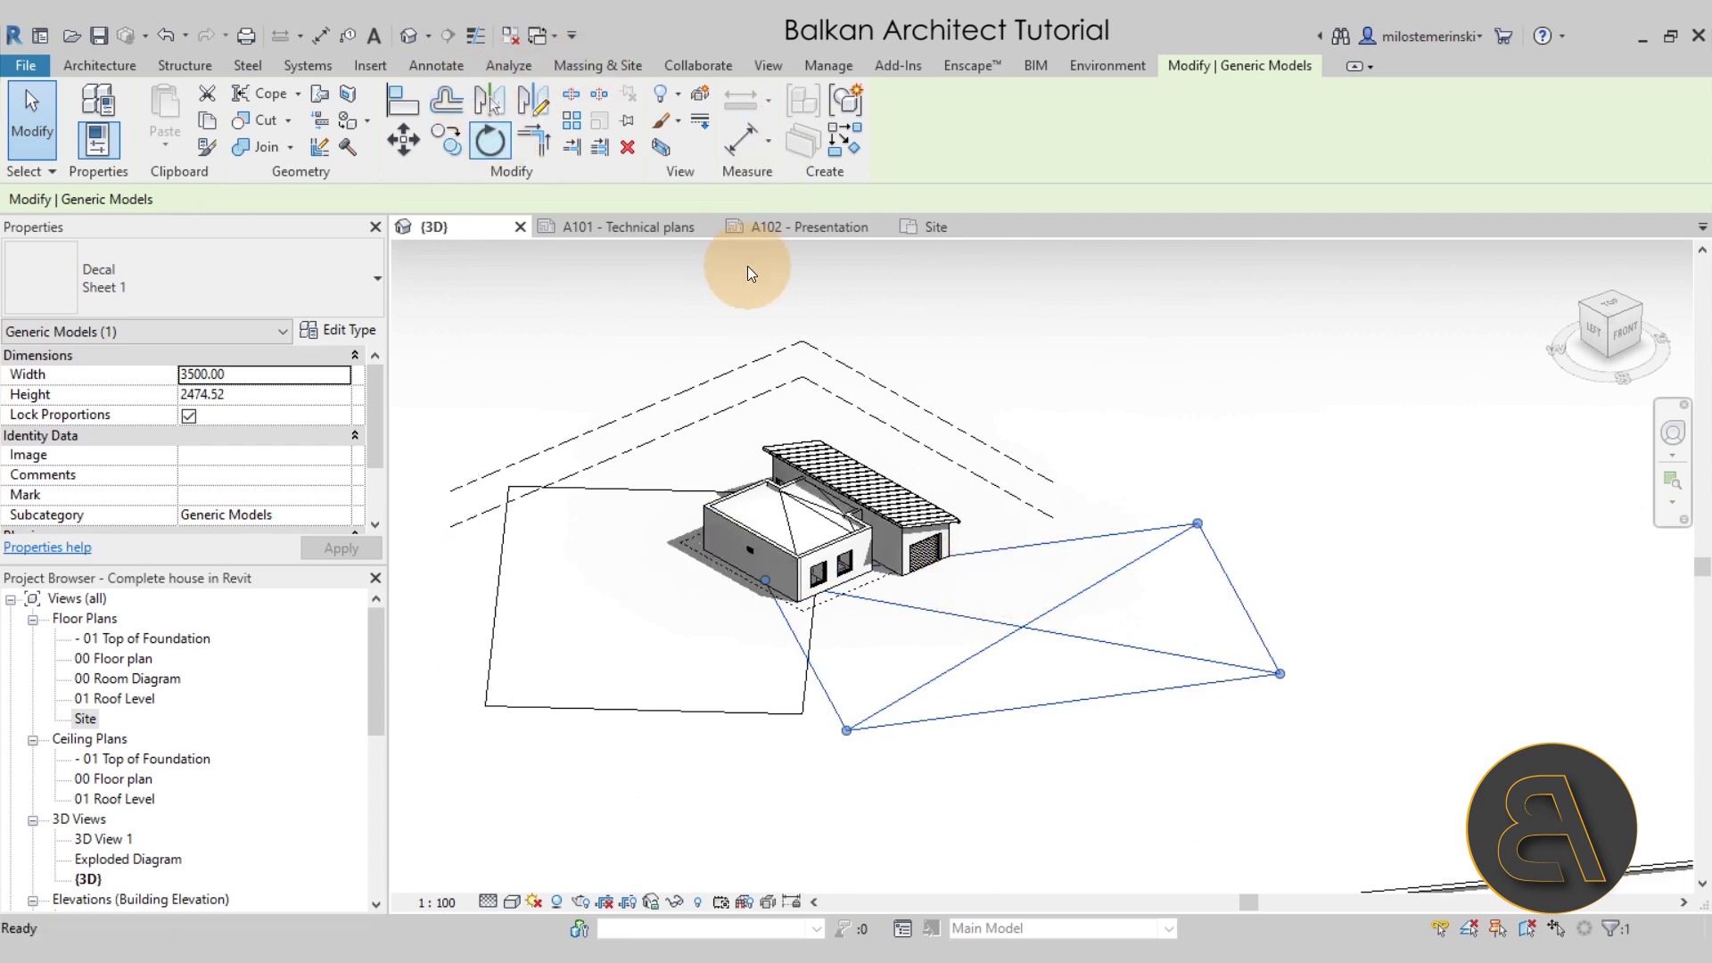
left_click(1094, 840)
left_click(1218, 784)
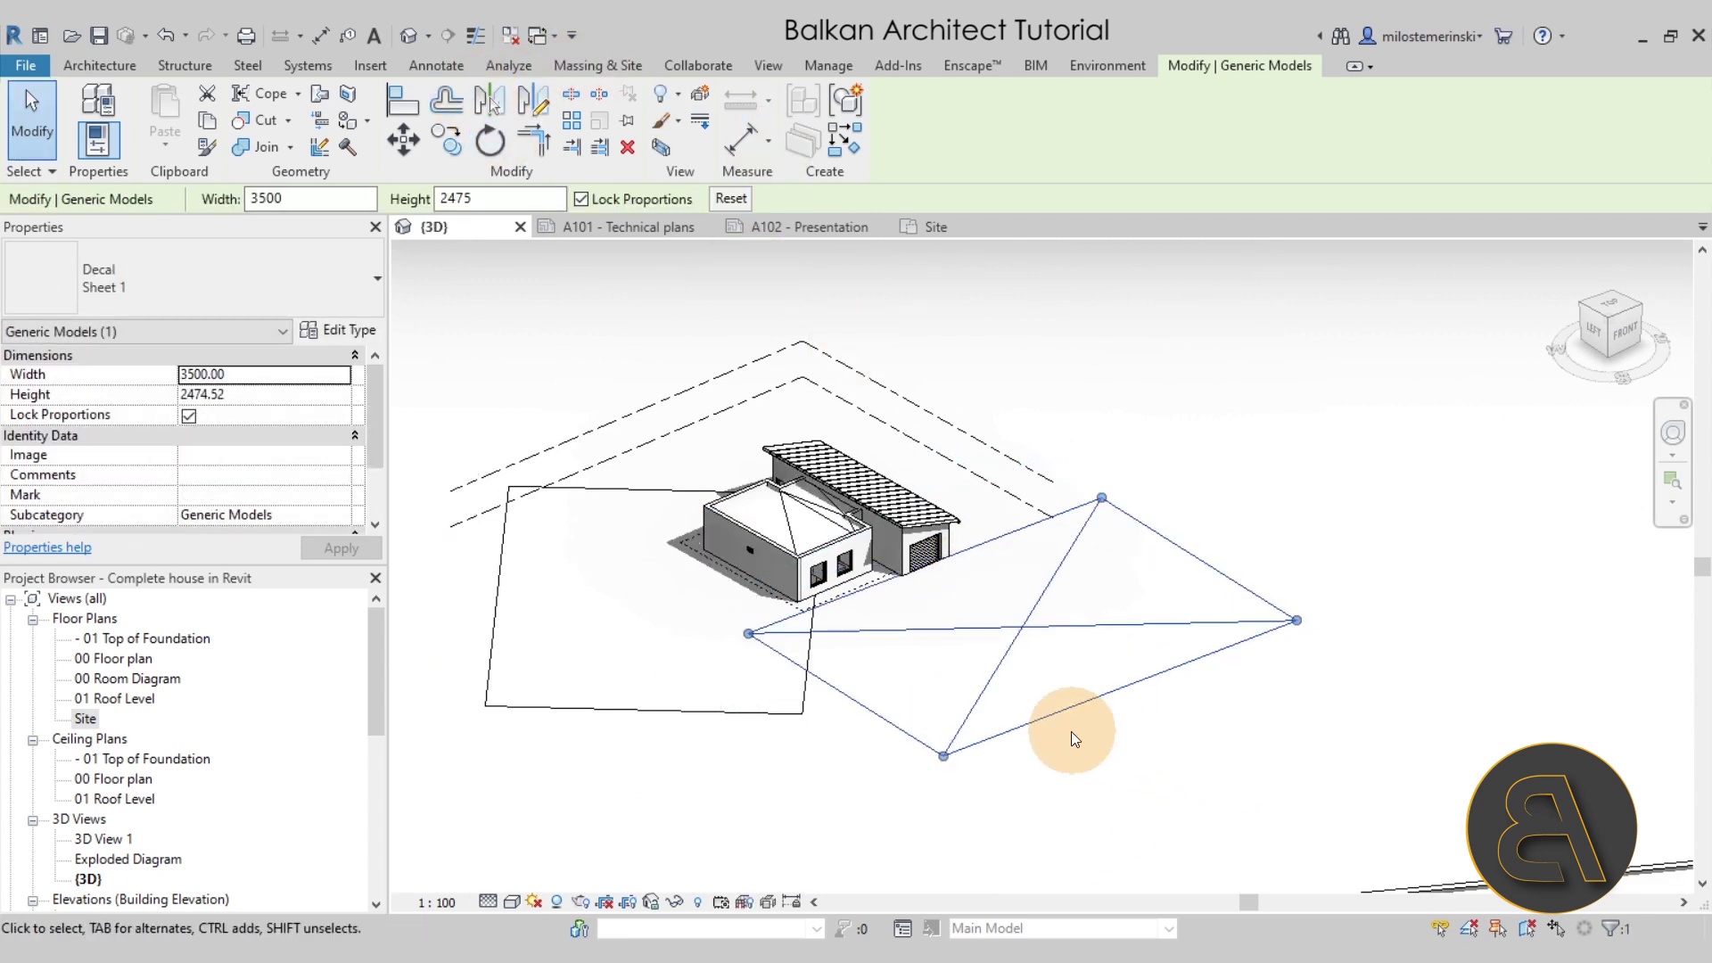
mouse_move(1023, 728)
left_mouse_down()
mouse_move(990, 707)
mouse_move(1002, 733)
left_mouse_up()
left_click(1096, 791)
- Orbit around the house, check it in Realistic, then return to Hidden Line
middle_click_drag(1097, 791, 858, 772, "shift")
scroll(899, 724, "up", 2)
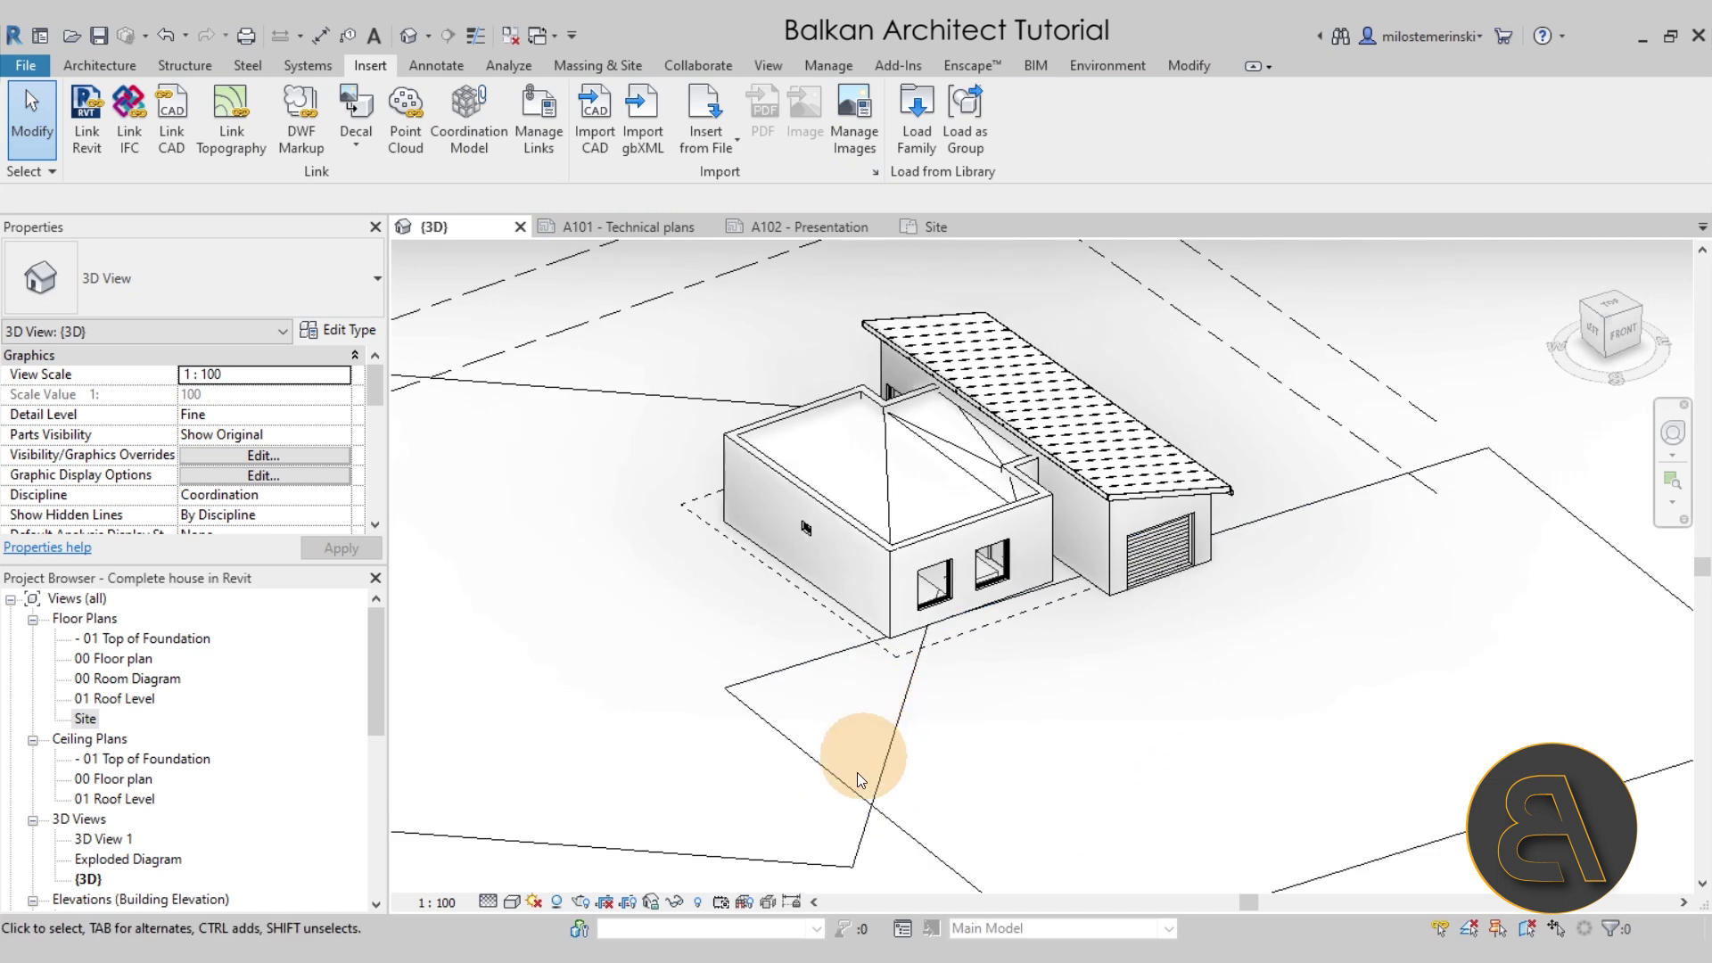
left_click(489, 901)
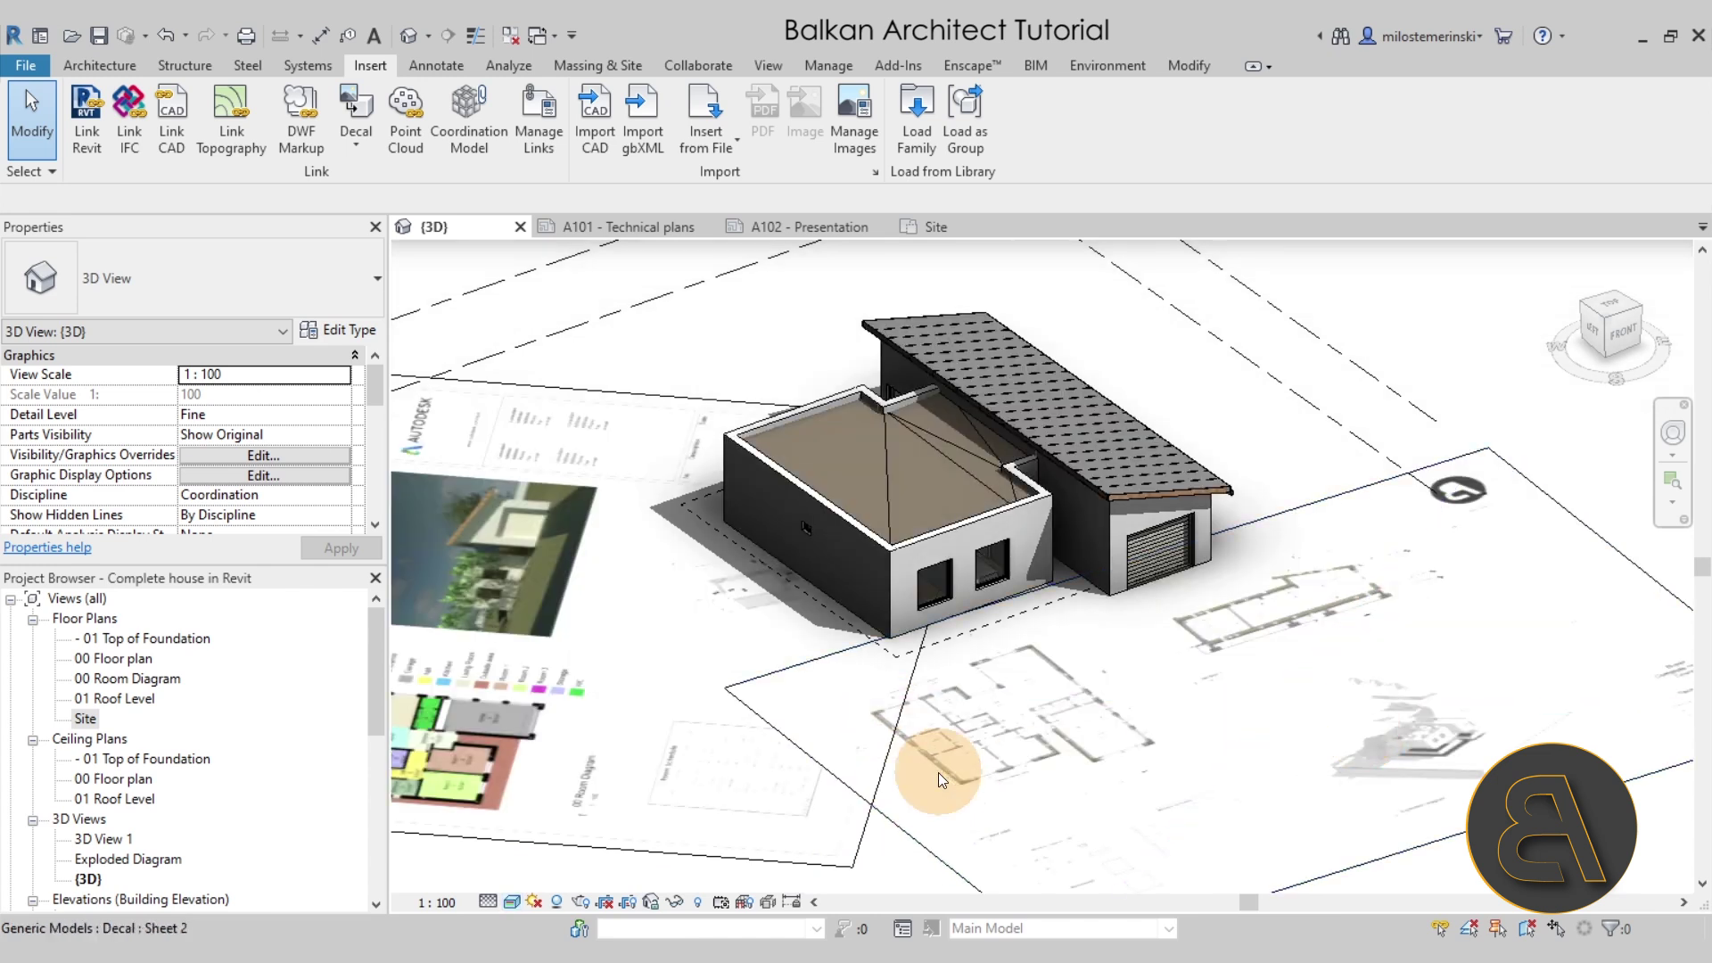
middle_click_drag(1006, 770, 1011, 769)
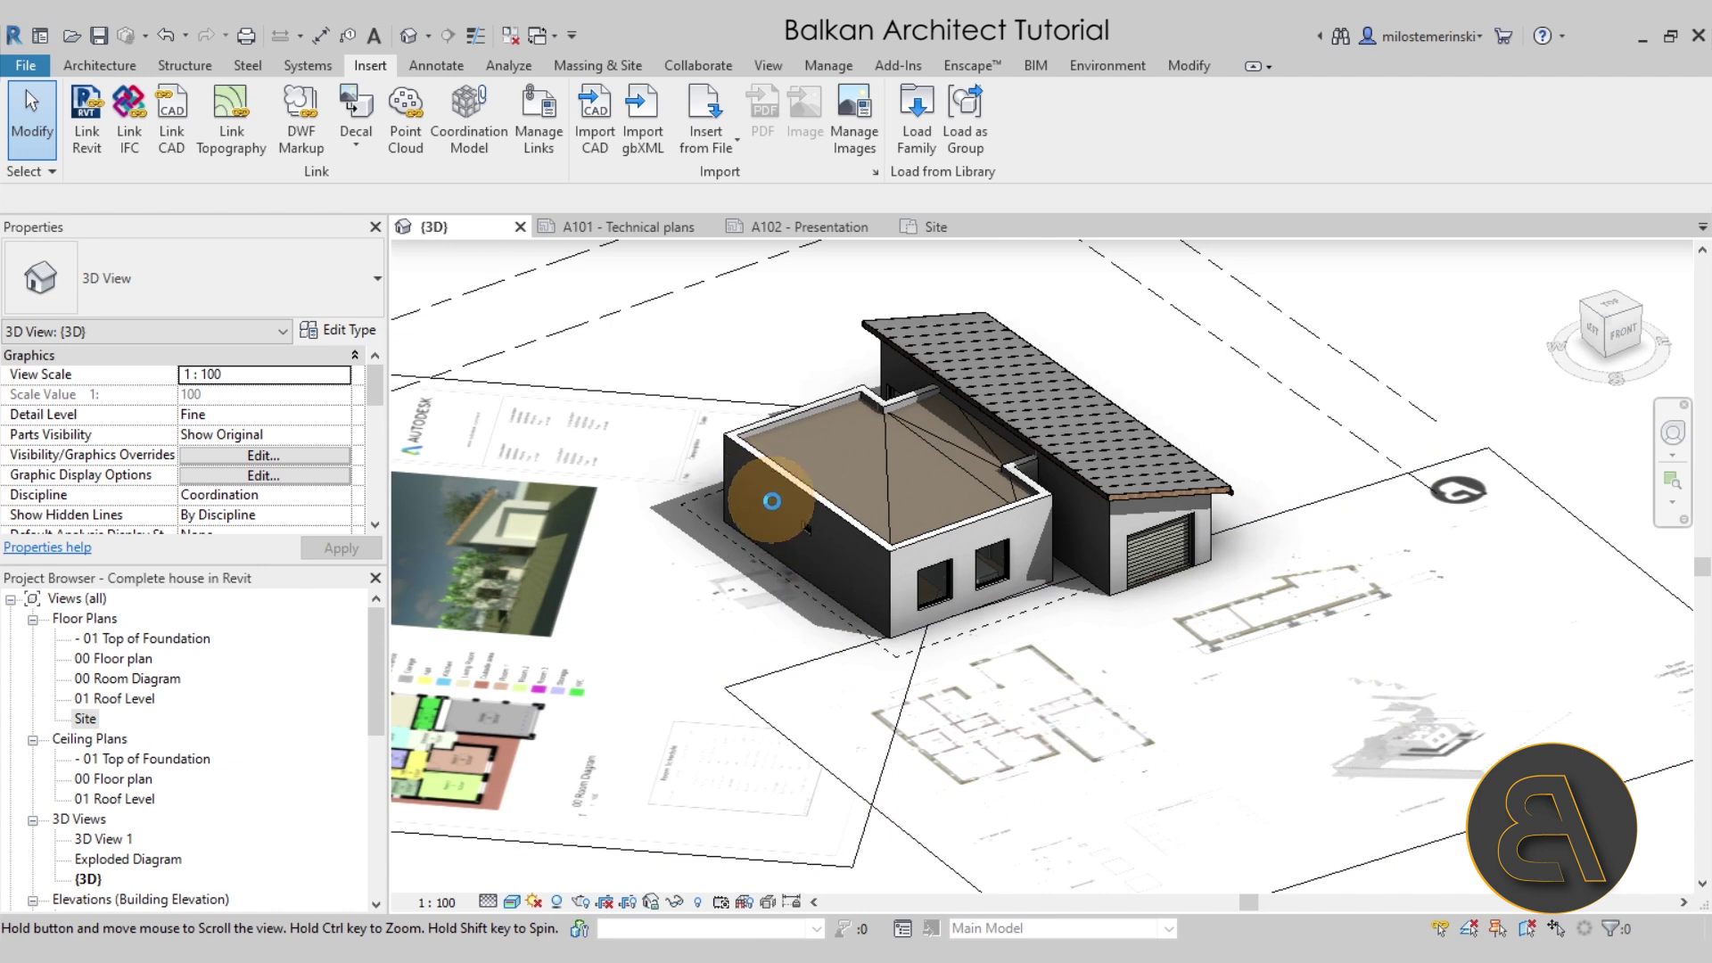
middle_click_drag(771, 501, 730, 378, "shift")
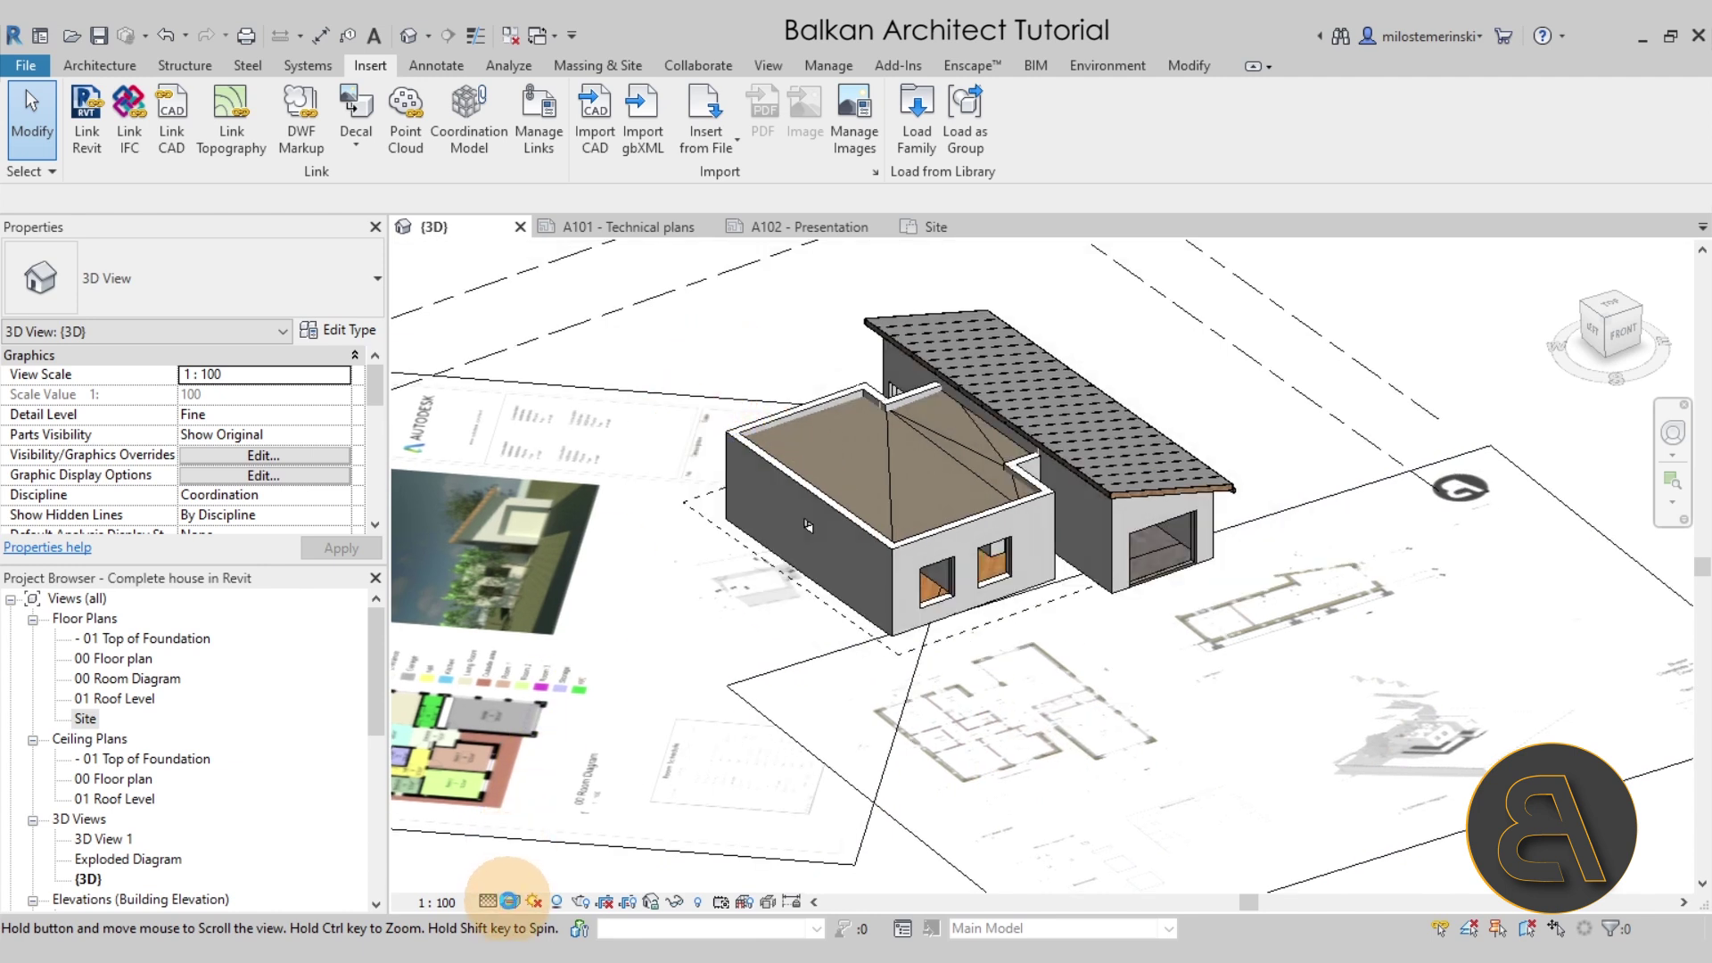
left_click(511, 901)
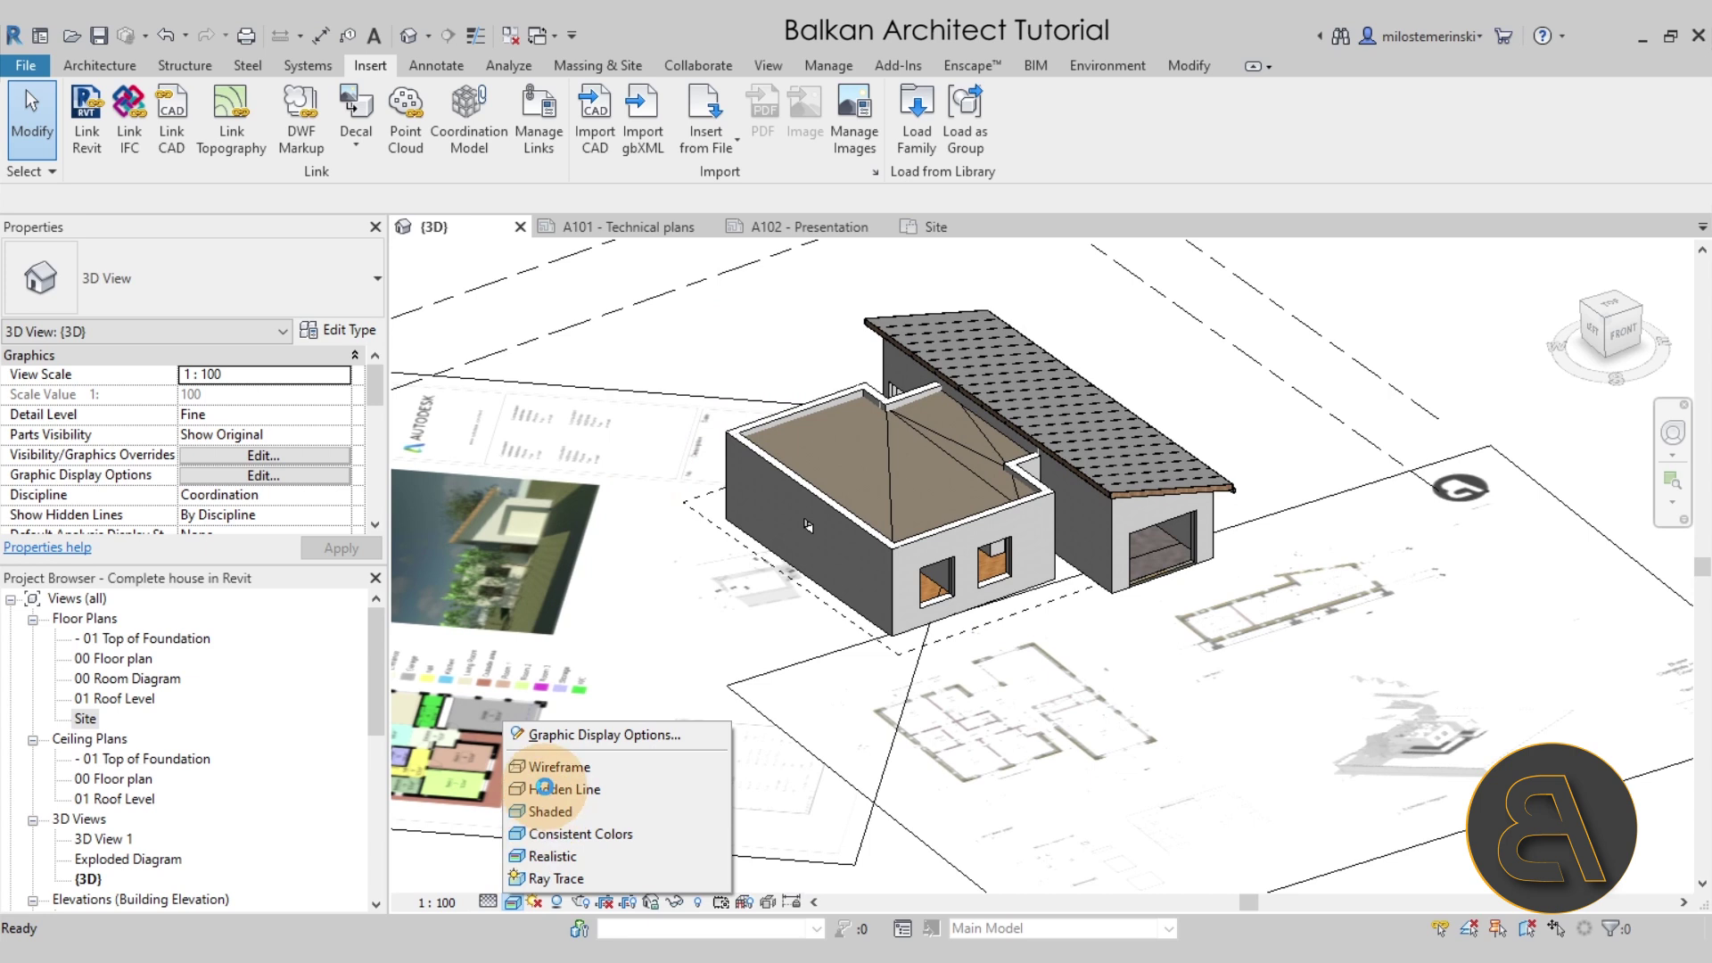
left_click(544, 788)
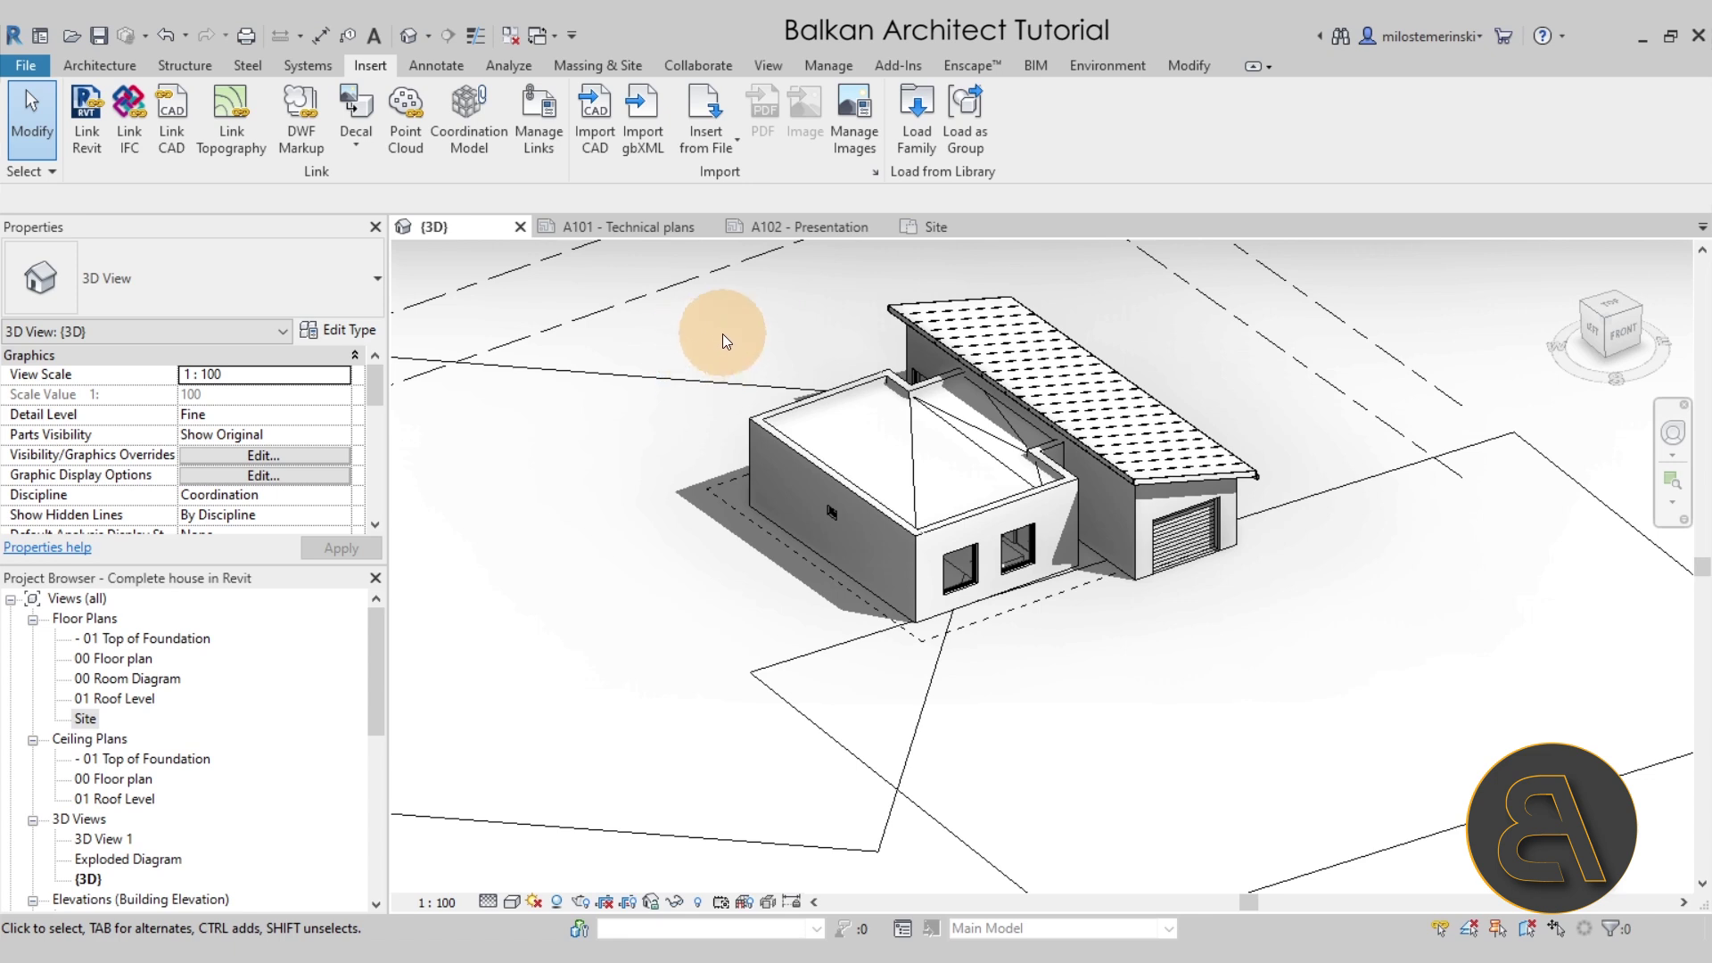
- Open the Site plan and turn off its Crop View
left_click(939, 232)
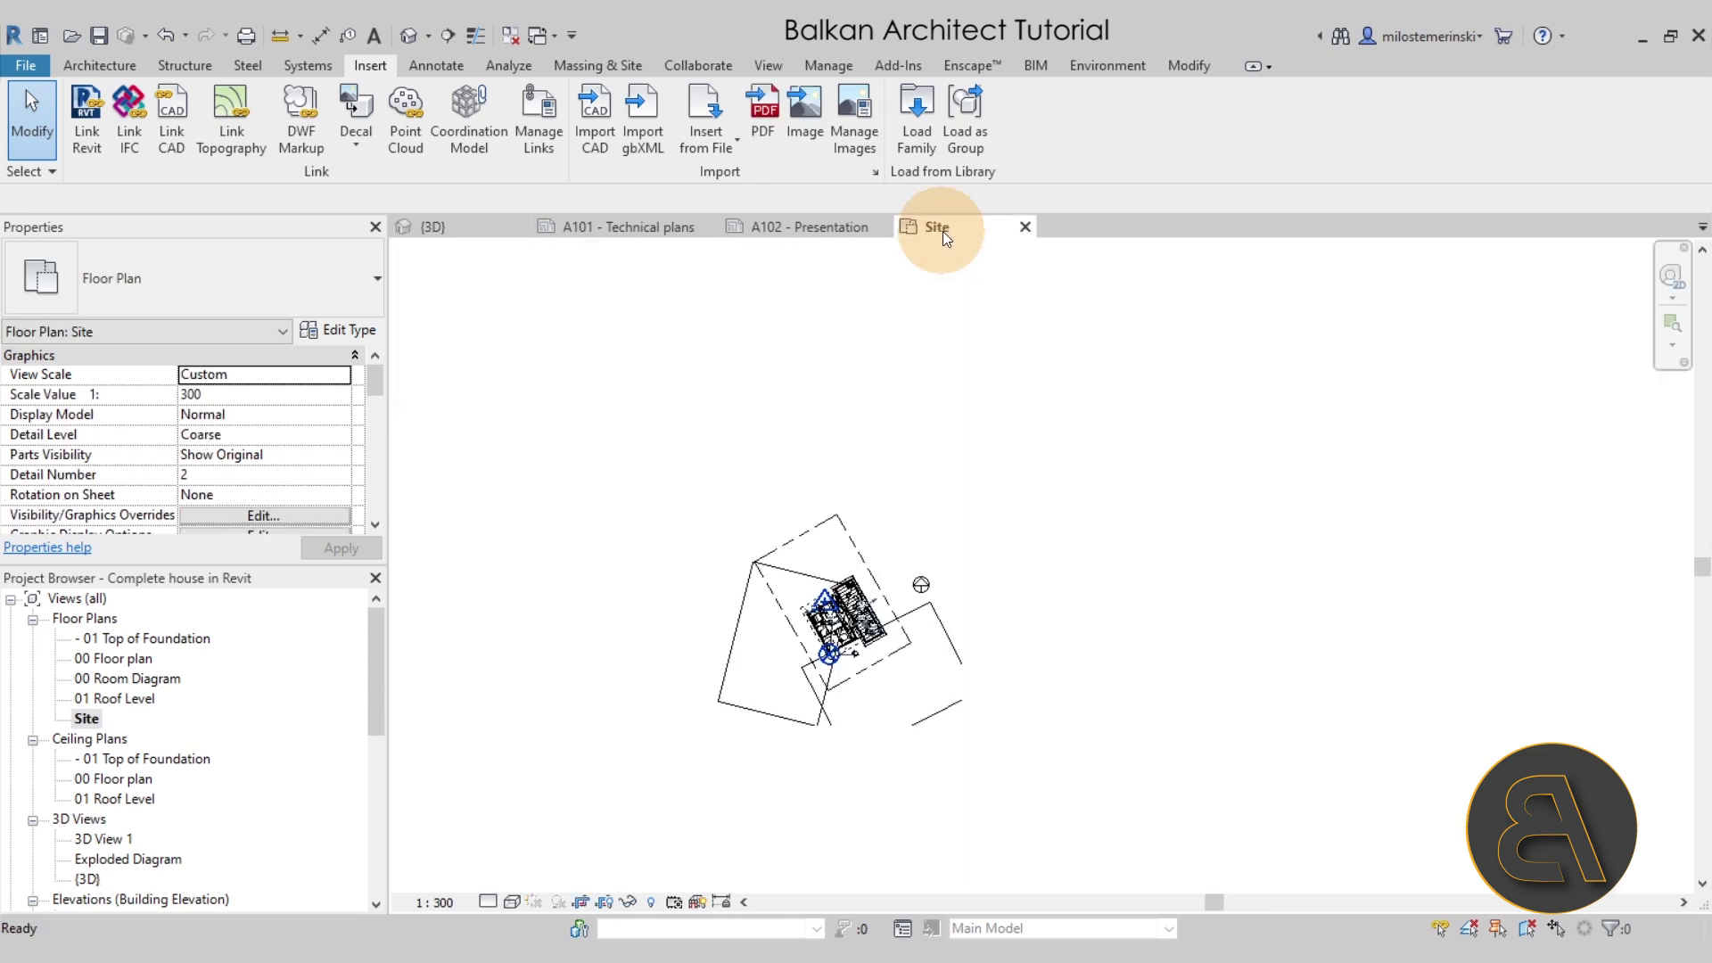
scroll(226, 478, "down", 6)
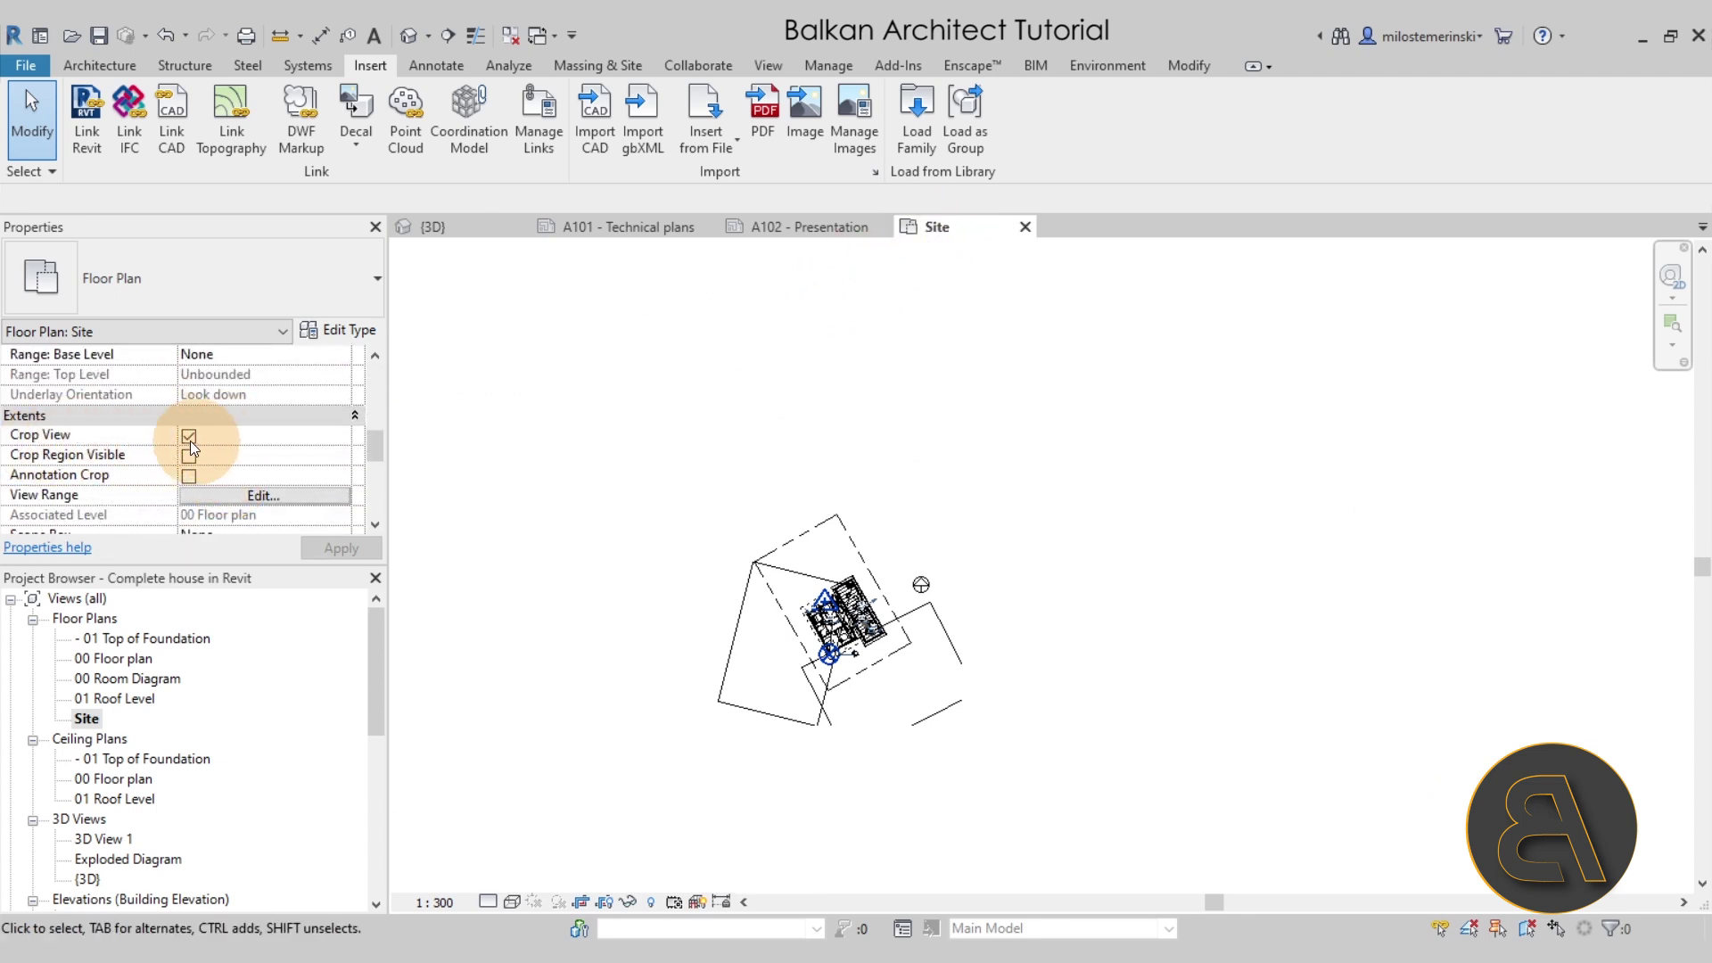
left_click(187, 436)
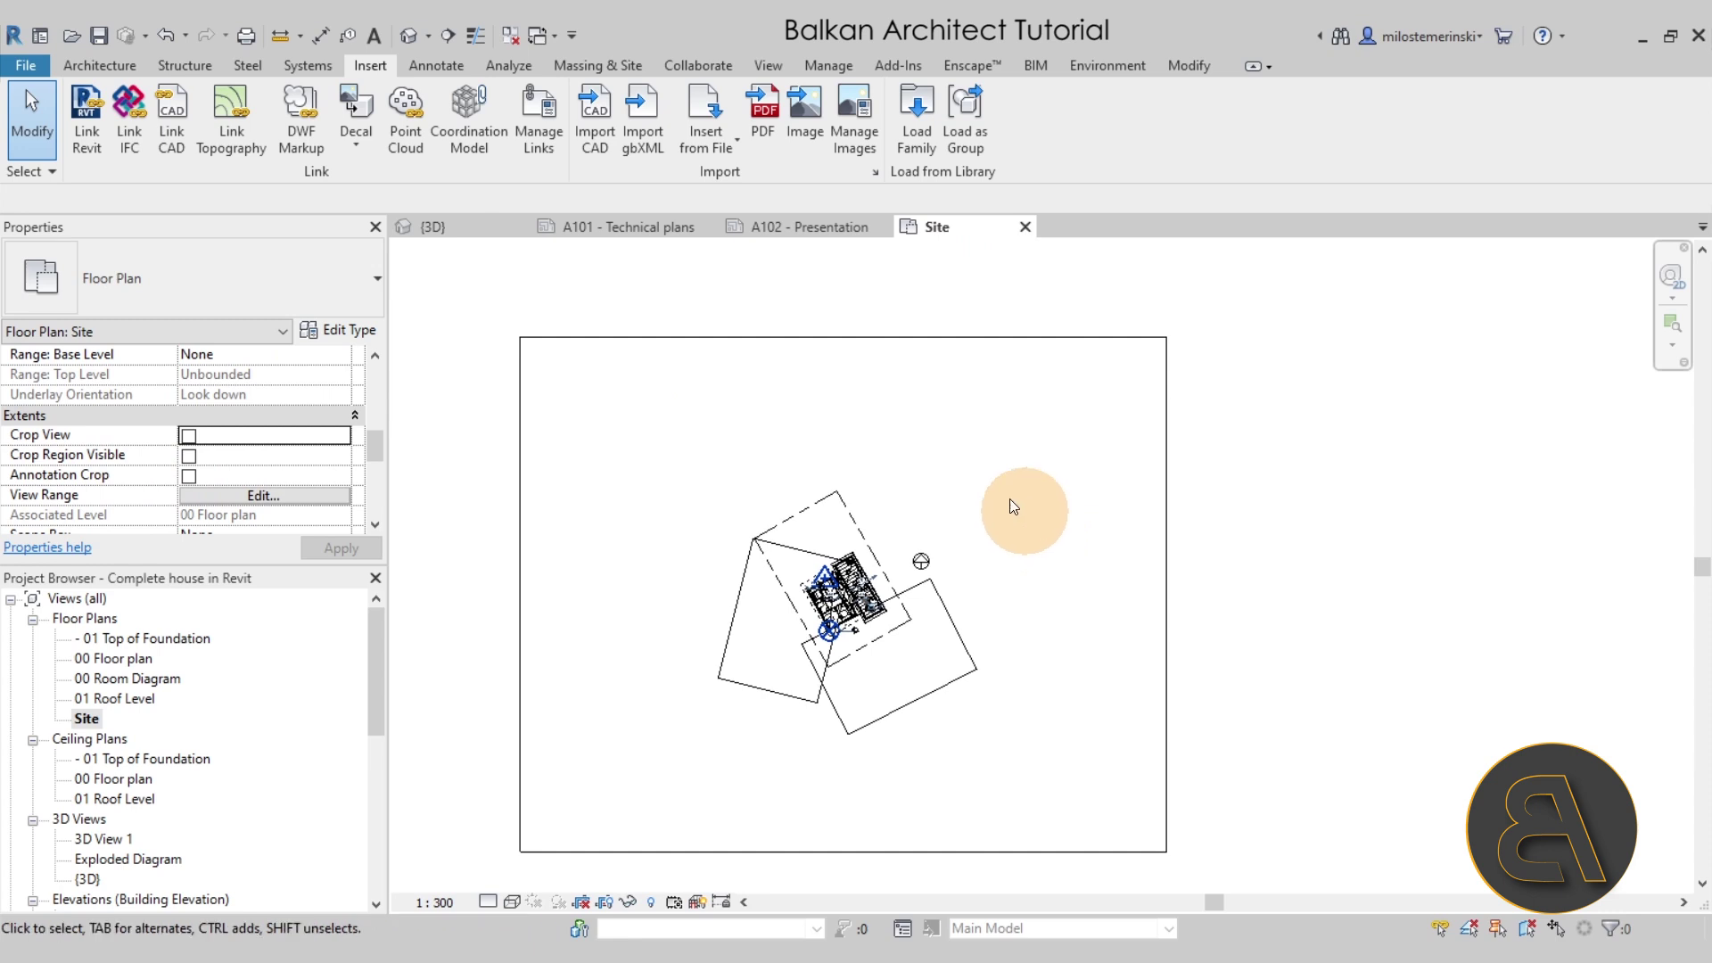
- Place a perspective camera with its eye in front of the house, aimed at the house
left_click(428, 37)
left_click(440, 89)
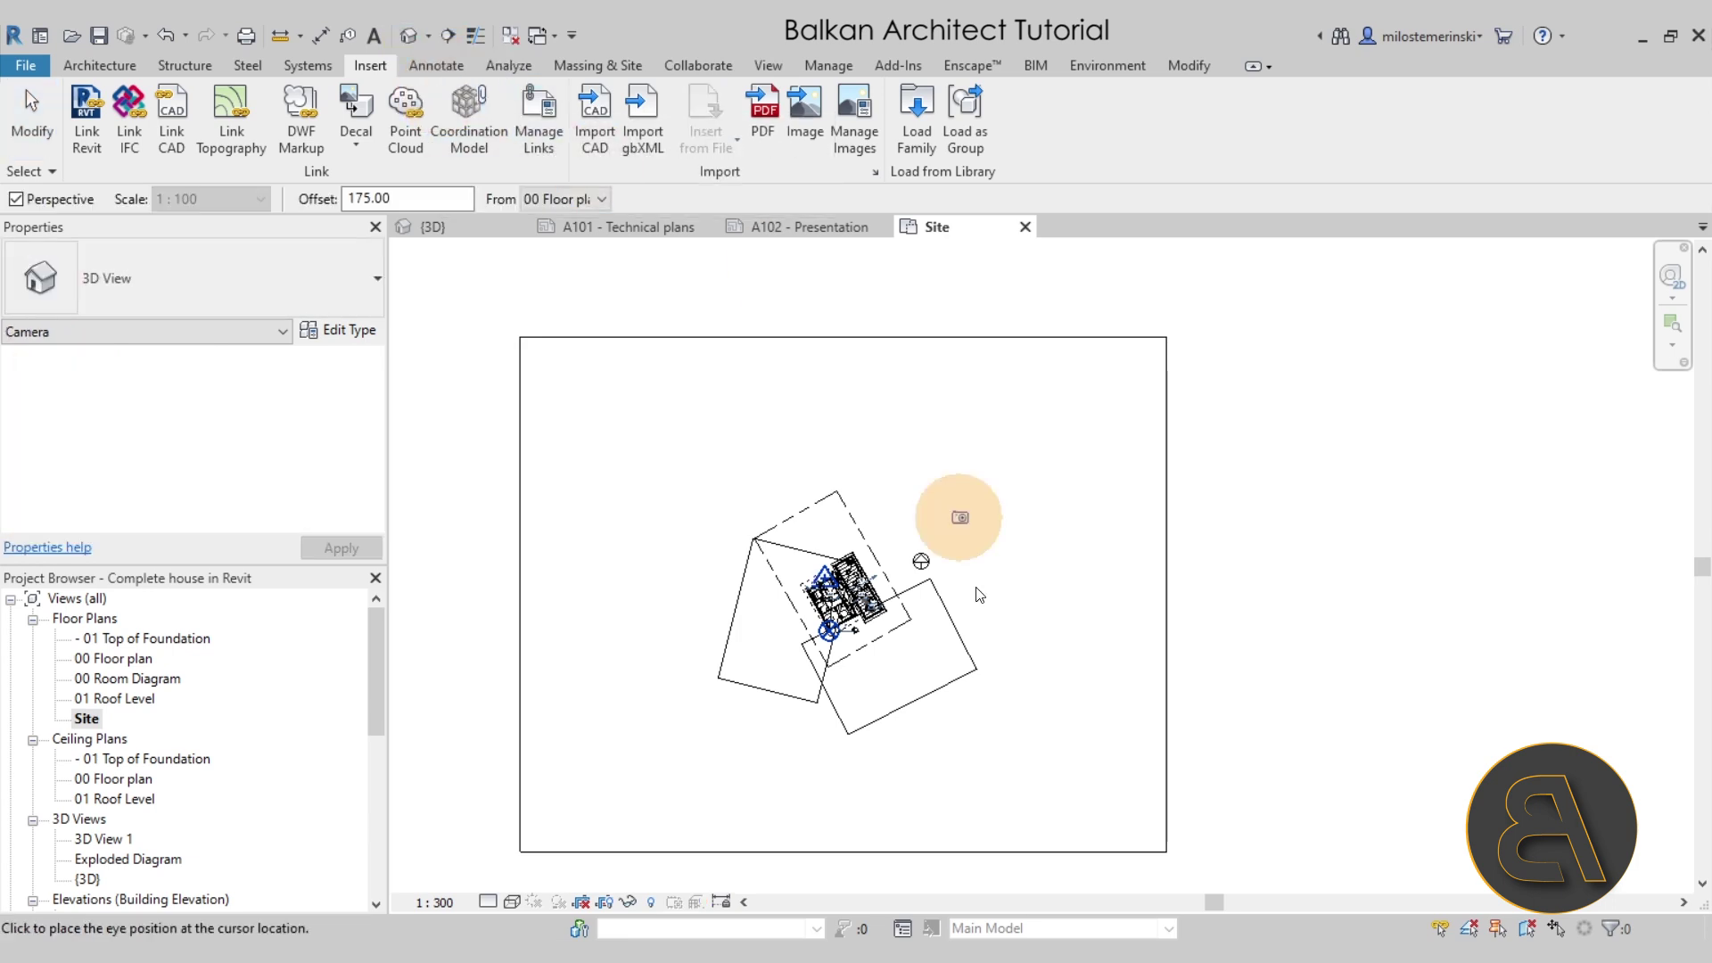
left_click(830, 781)
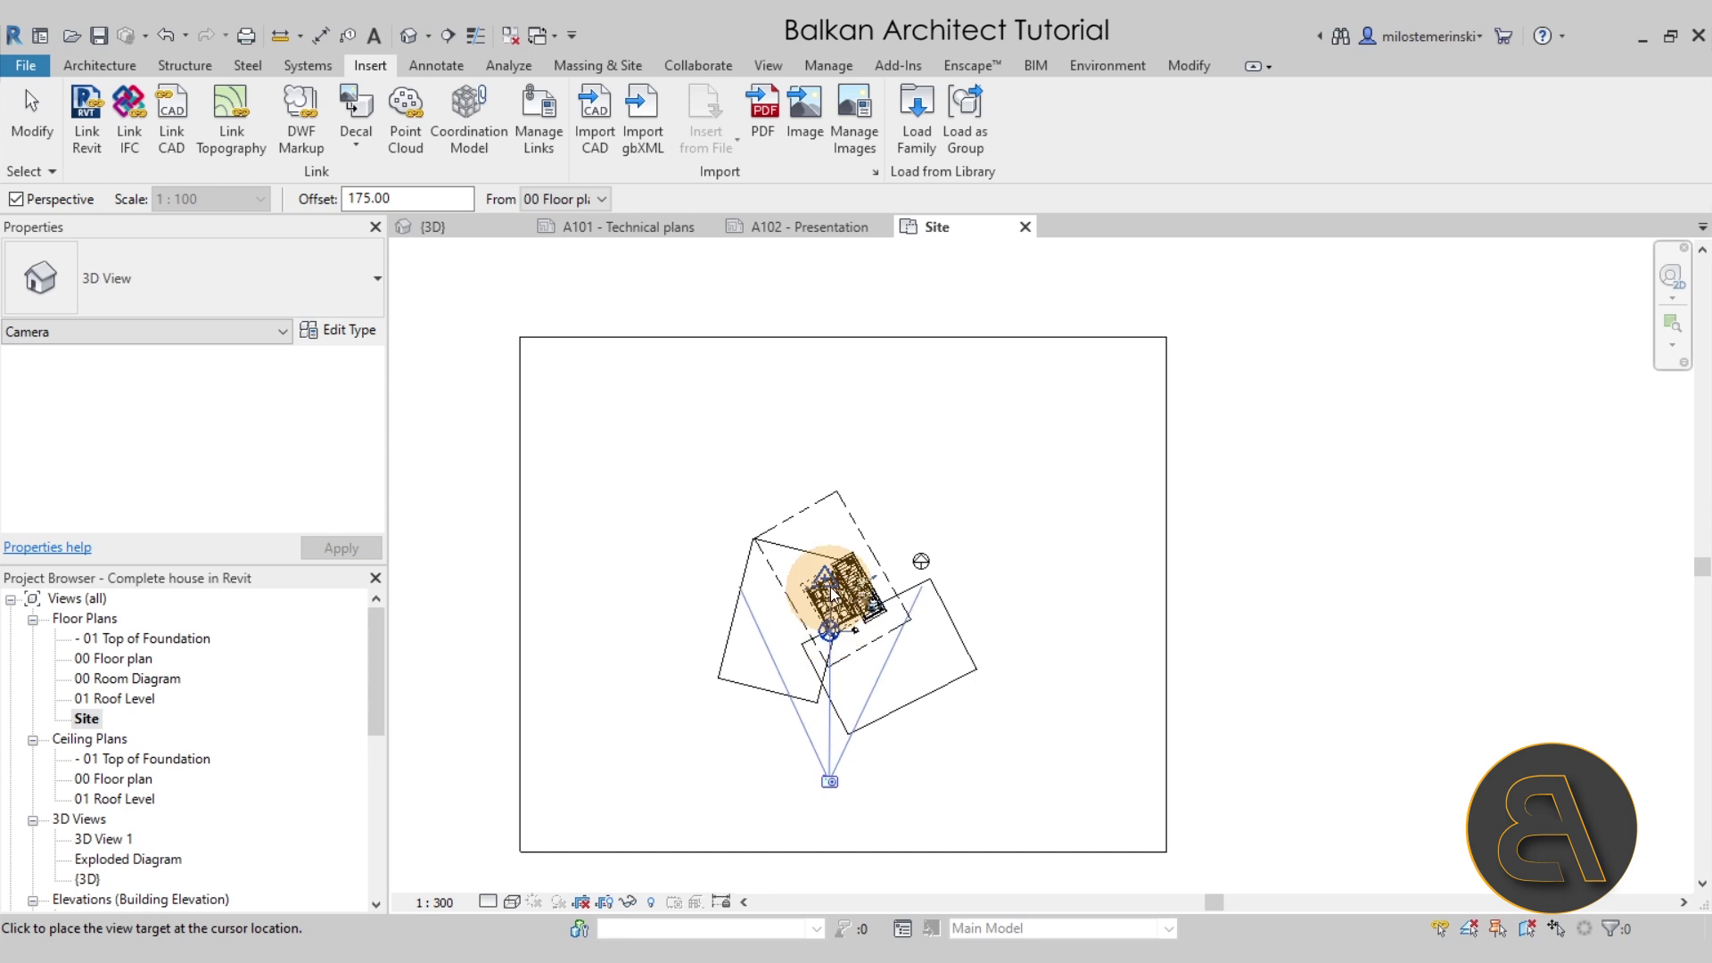
left_click(845, 518)
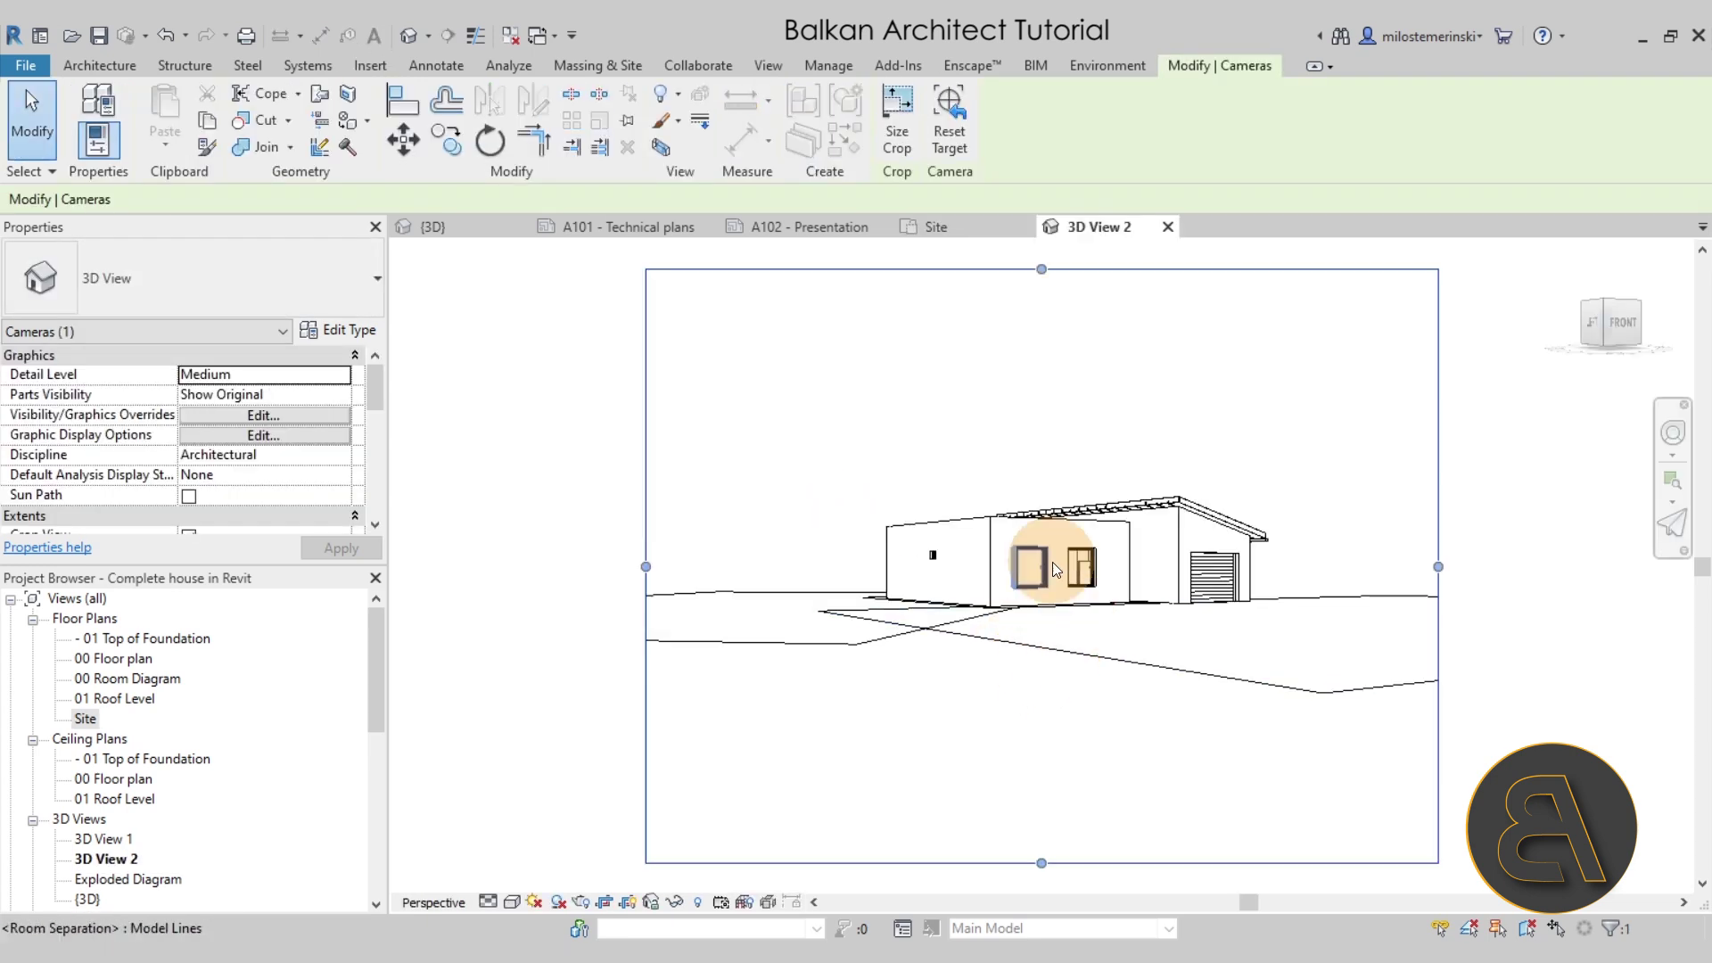
- Orbit the camera and use the Navigation Wheel's Look to aim down at the house
middle_click_drag(1057, 520, 1070, 650, "shift")
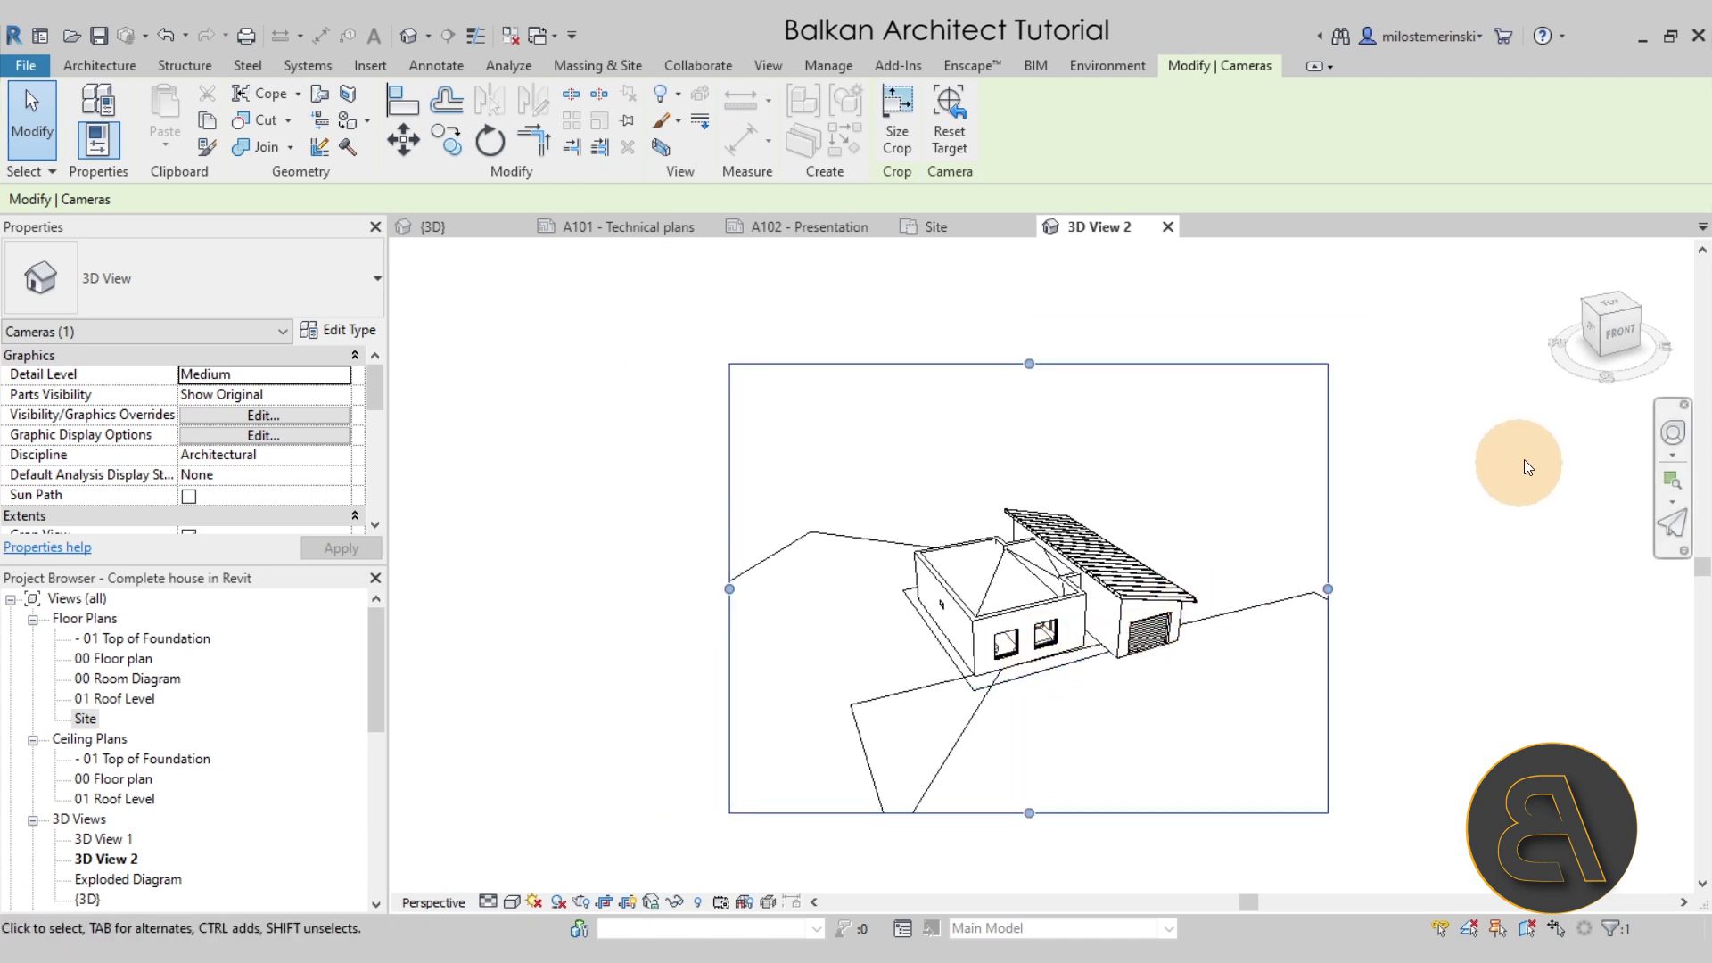
left_click(1673, 435)
mouse_move(1014, 601)
left_mouse_down()
mouse_move(1013, 639)
mouse_move(1031, 613)
left_mouse_up()
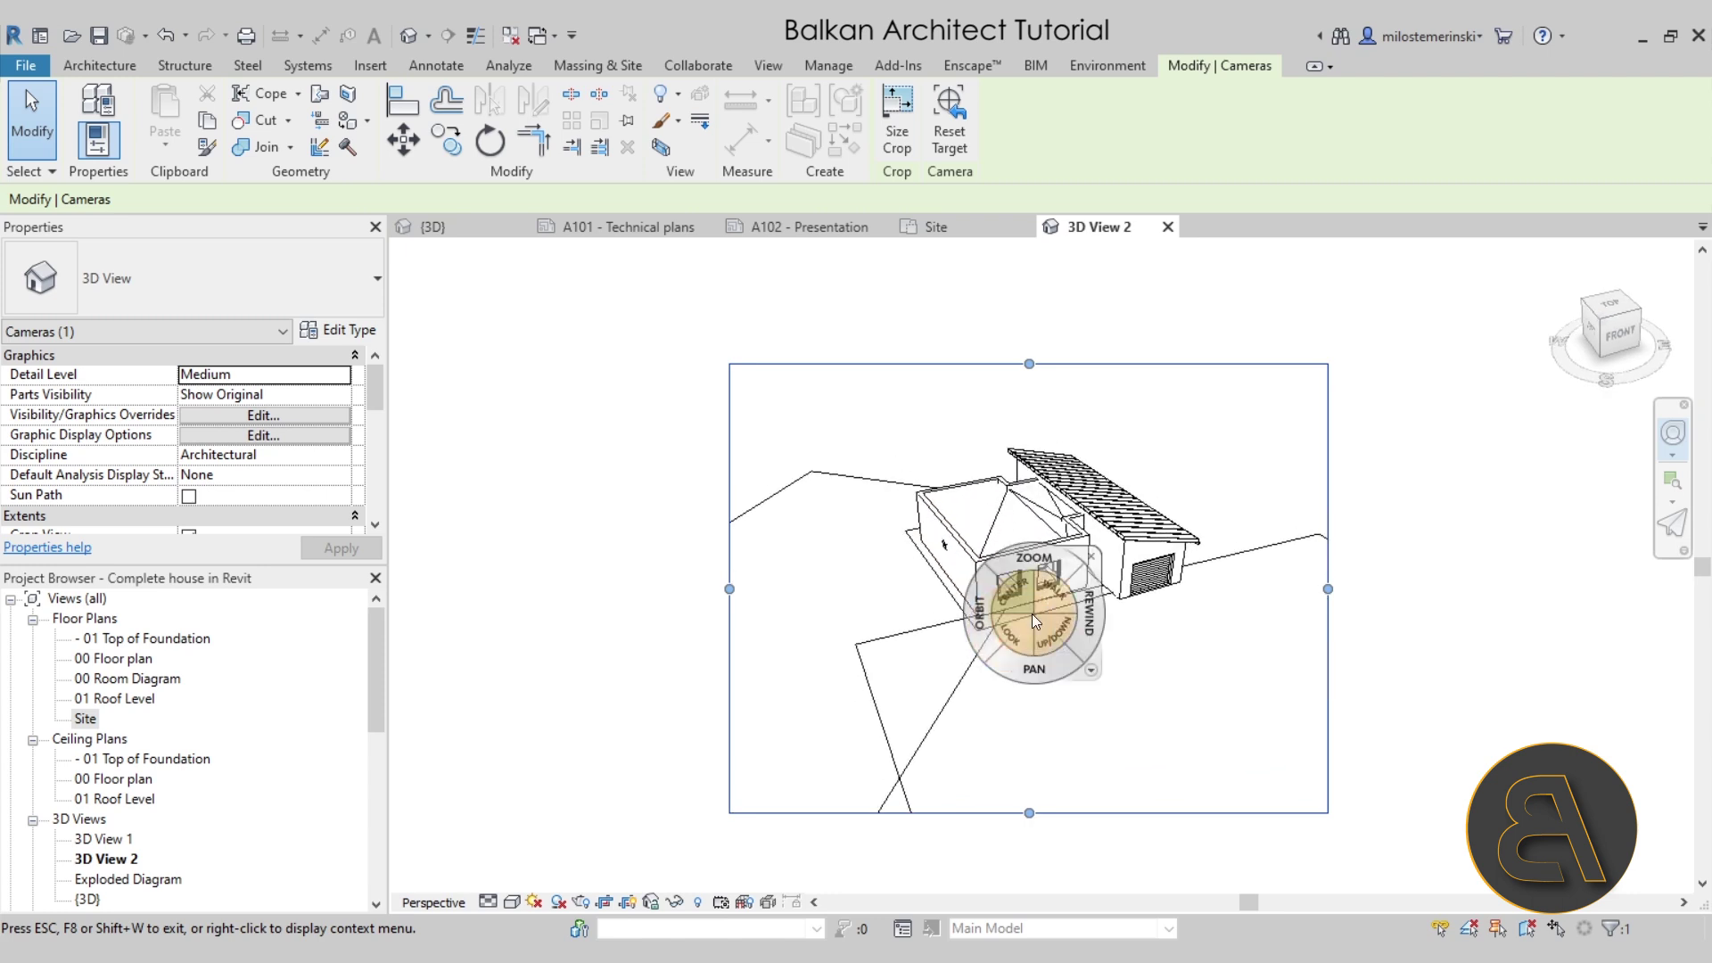
- Drag the crop region edges left, right, top and bottom to frame the house tightly
left_click_drag(1027, 814, 1025, 802)
left_click_drag(729, 583, 683, 583)
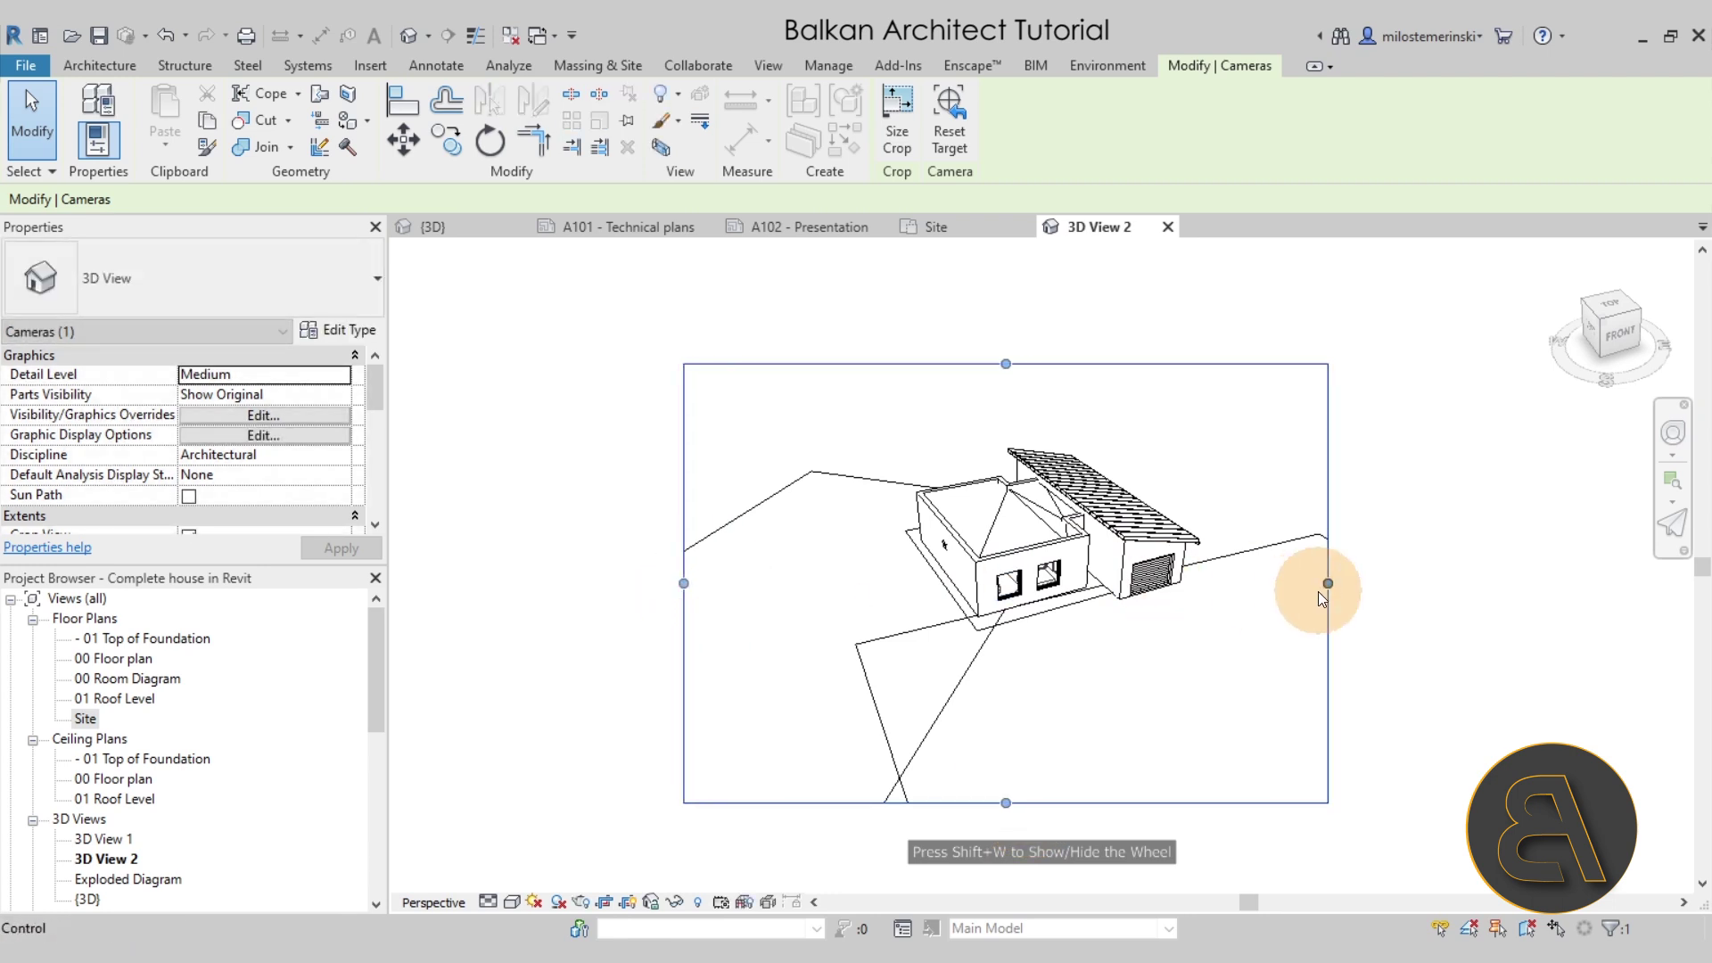
left_click_drag(1327, 583, 1377, 583)
left_click_drag(1030, 373, 1027, 424)
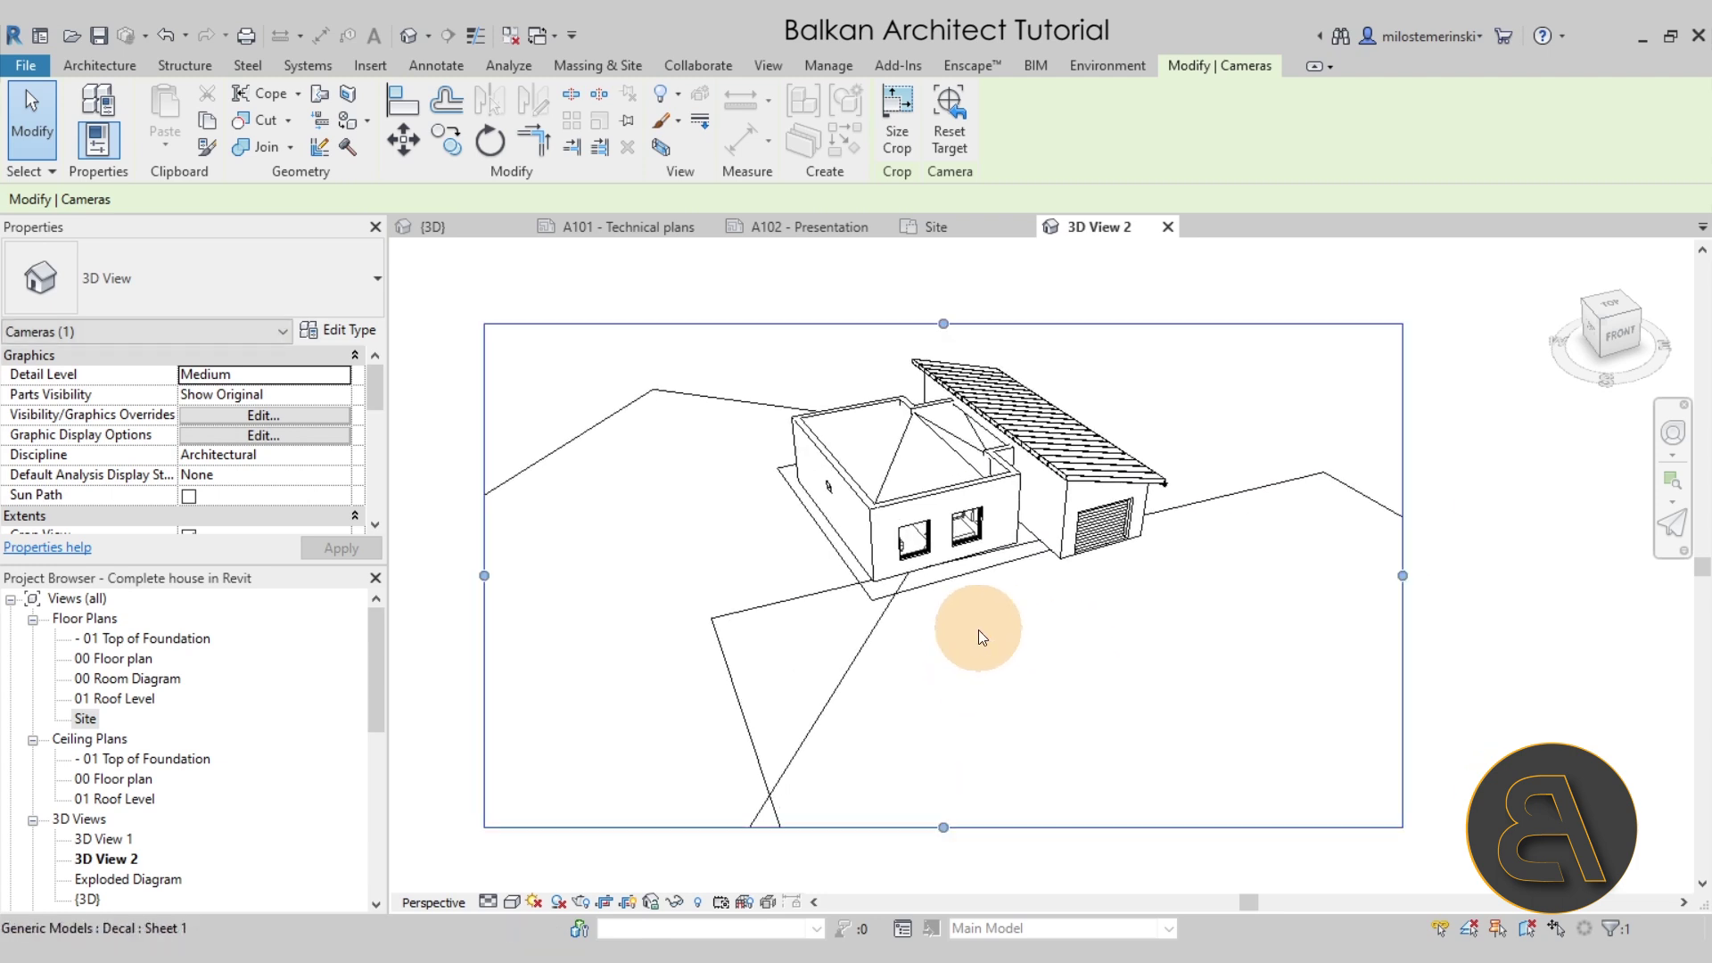
left_click_drag(945, 318, 980, 295)
left_click_drag(942, 828, 941, 811)
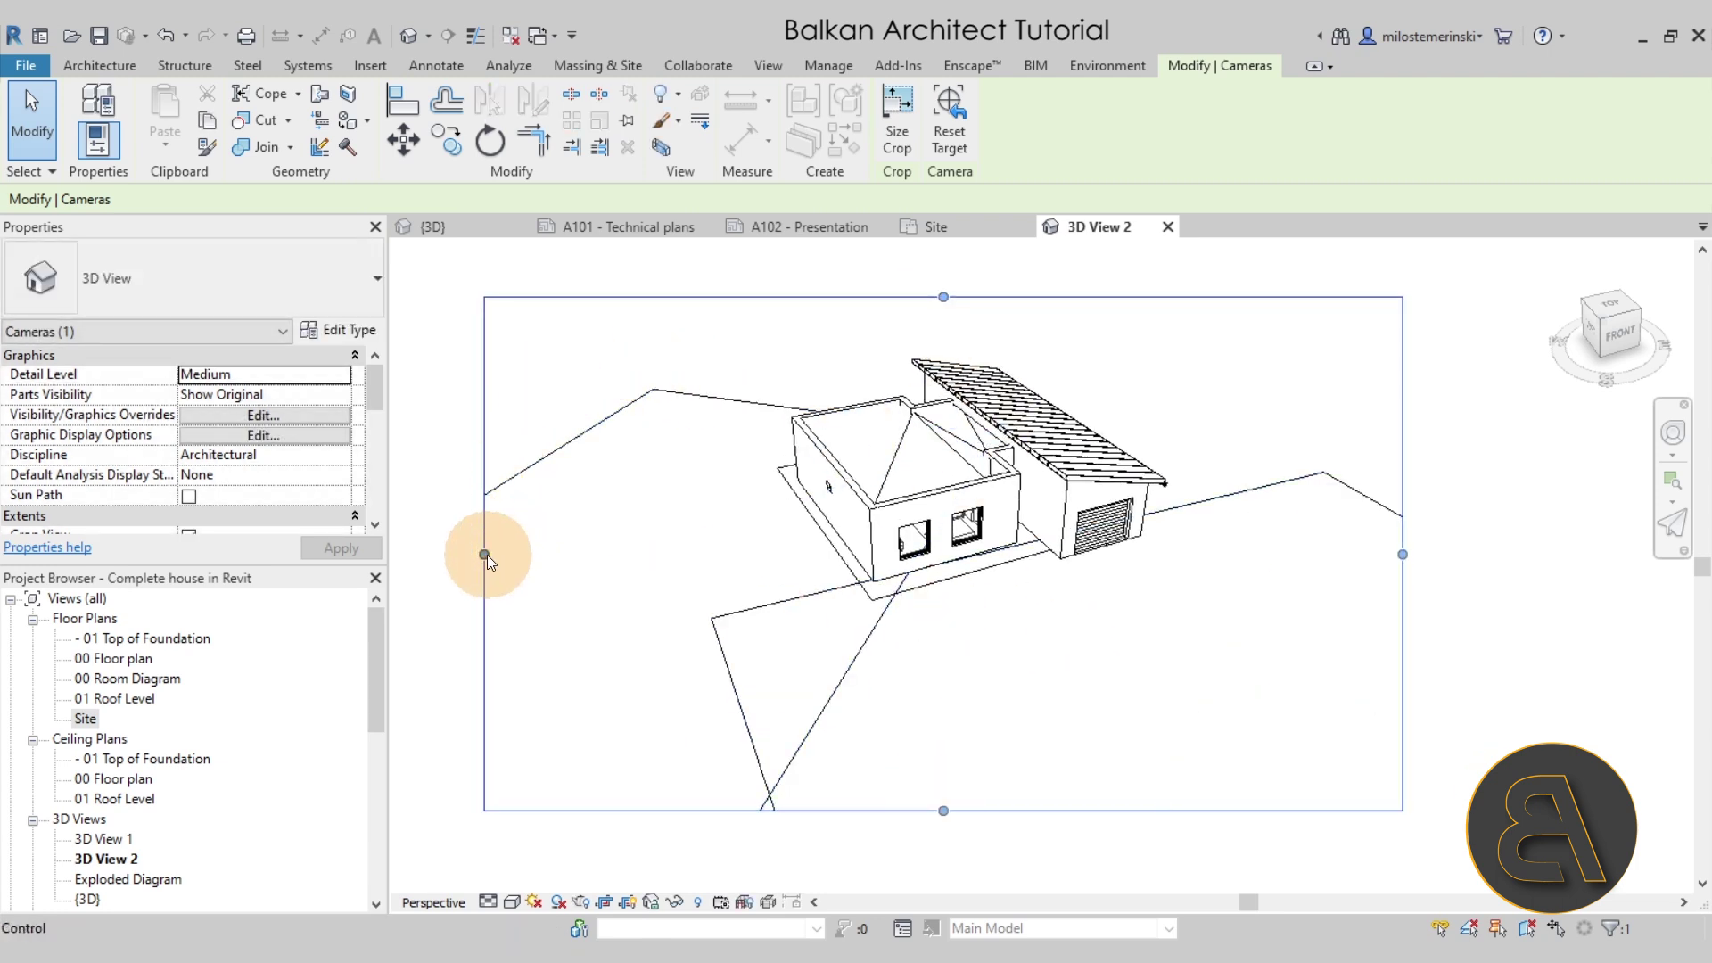
left_click_drag(486, 554, 561, 554)
left_click_drag(1402, 553, 1383, 554)
left_click_drag(980, 810, 972, 763)
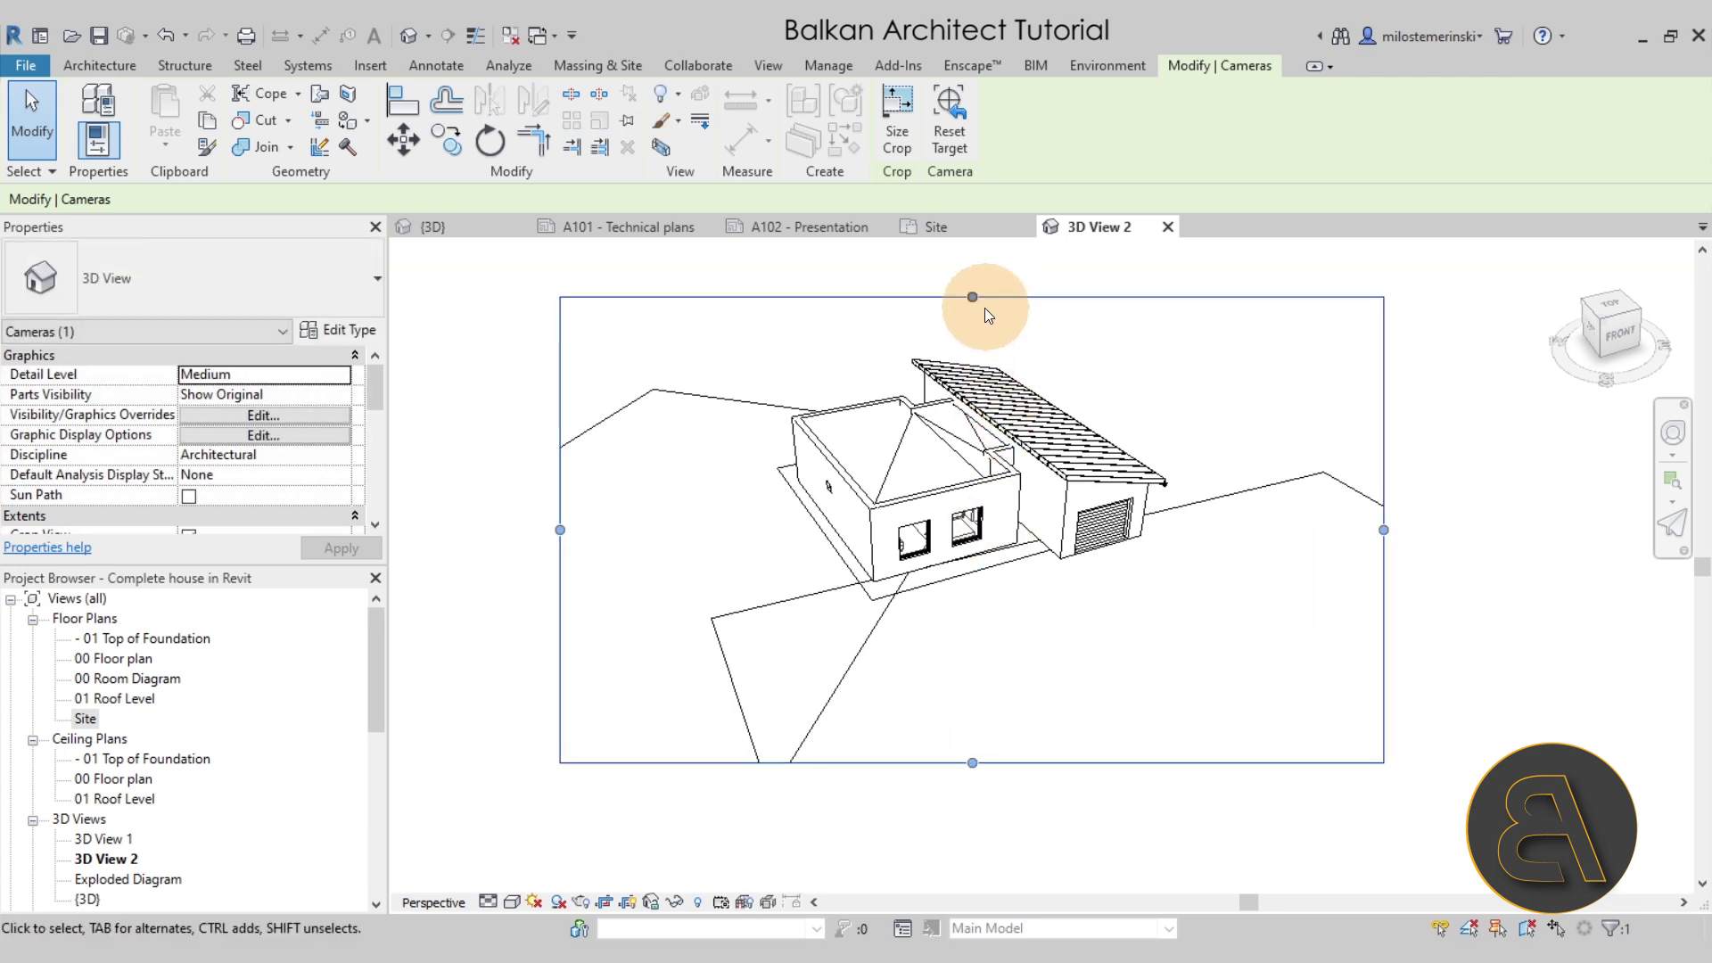
left_click_drag(1382, 530, 1323, 535)
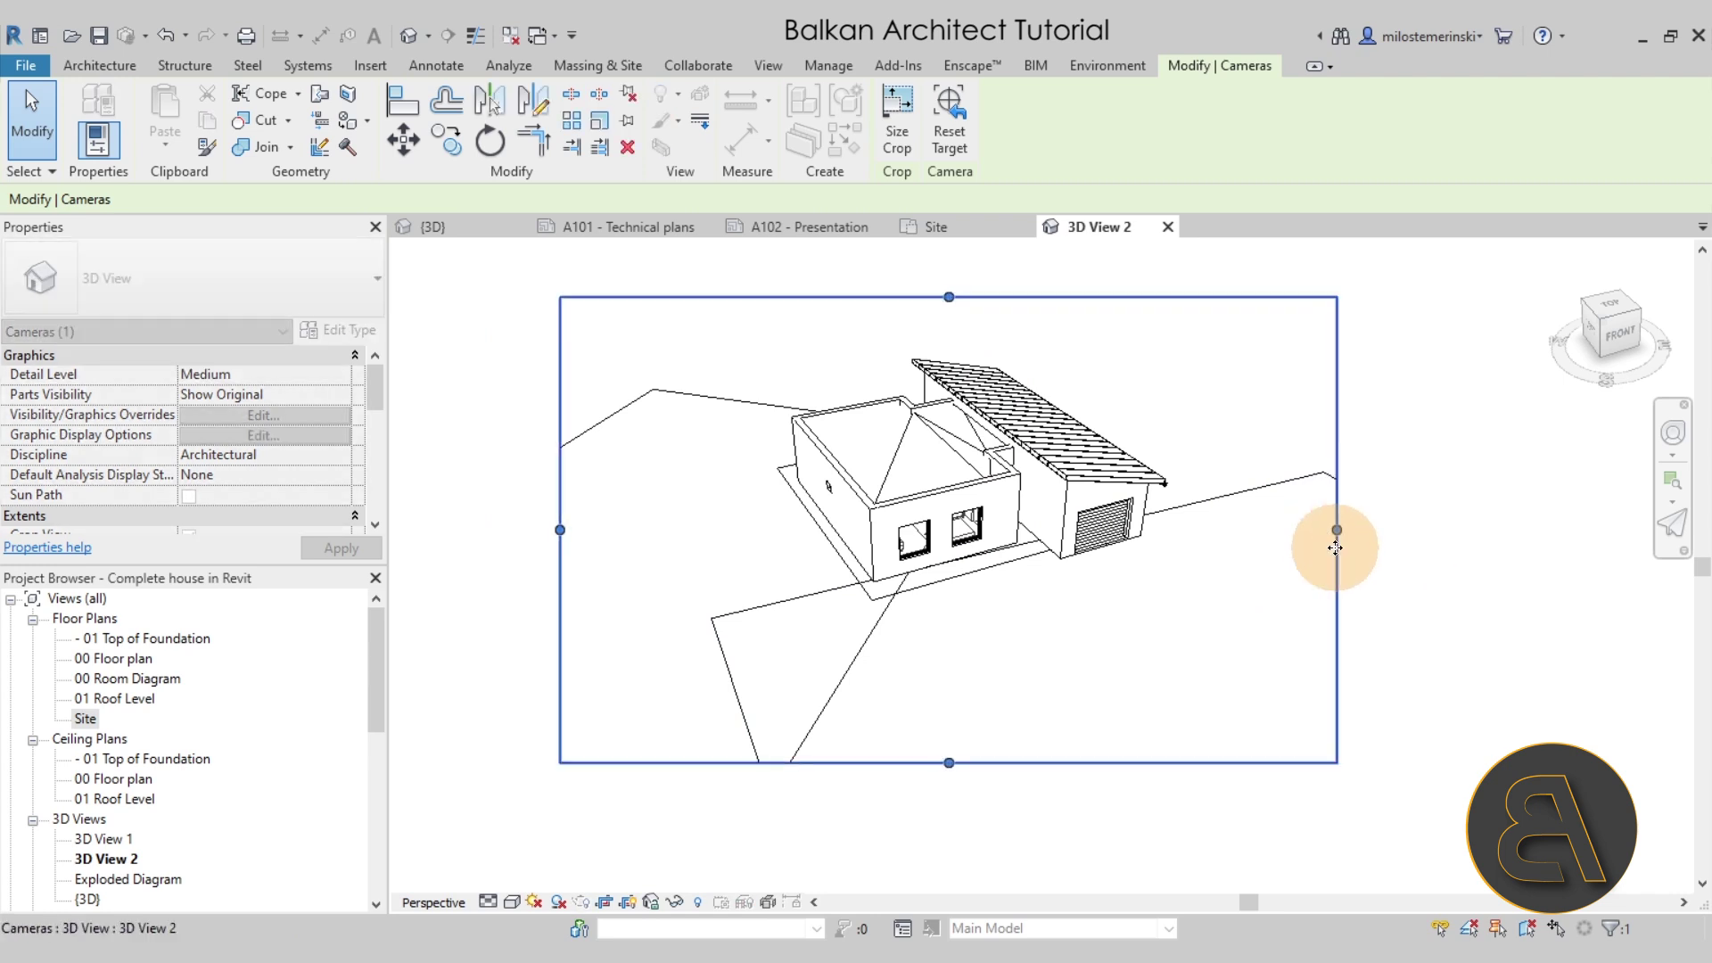
scroll(1109, 650, "up", 2)
middle_click_drag(1109, 650, 997, 667)
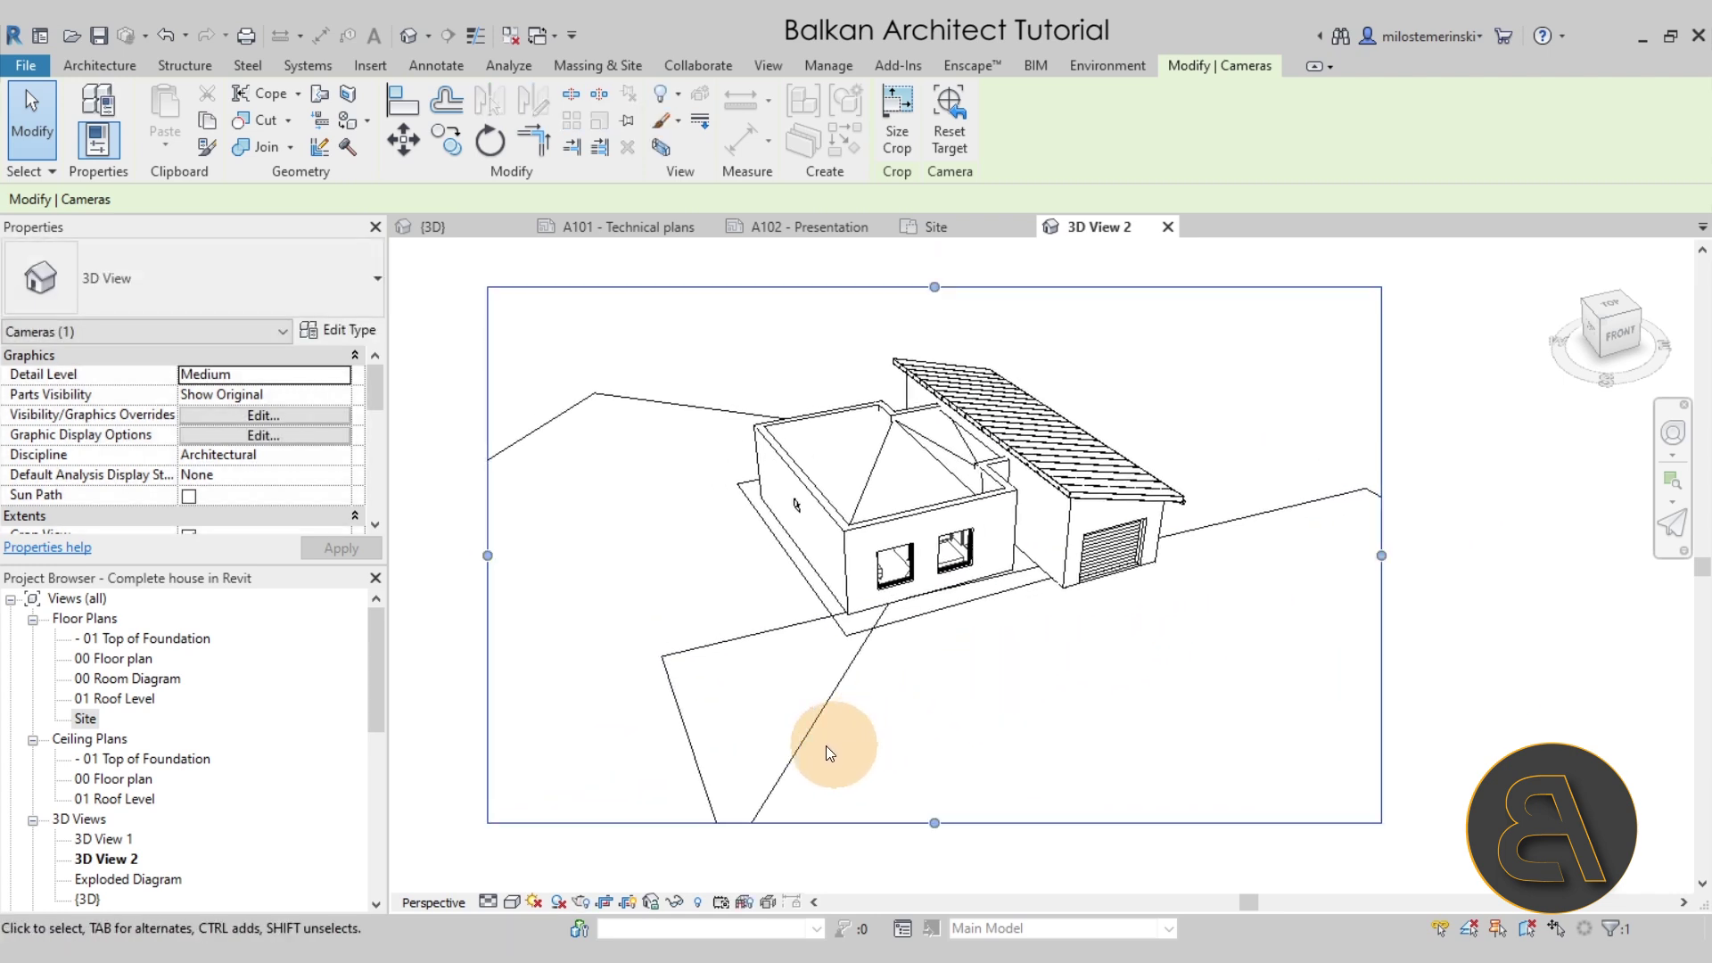
- Switch the view's visual style to Realistic and deselect the crop frame
left_click(515, 901)
left_click(524, 858)
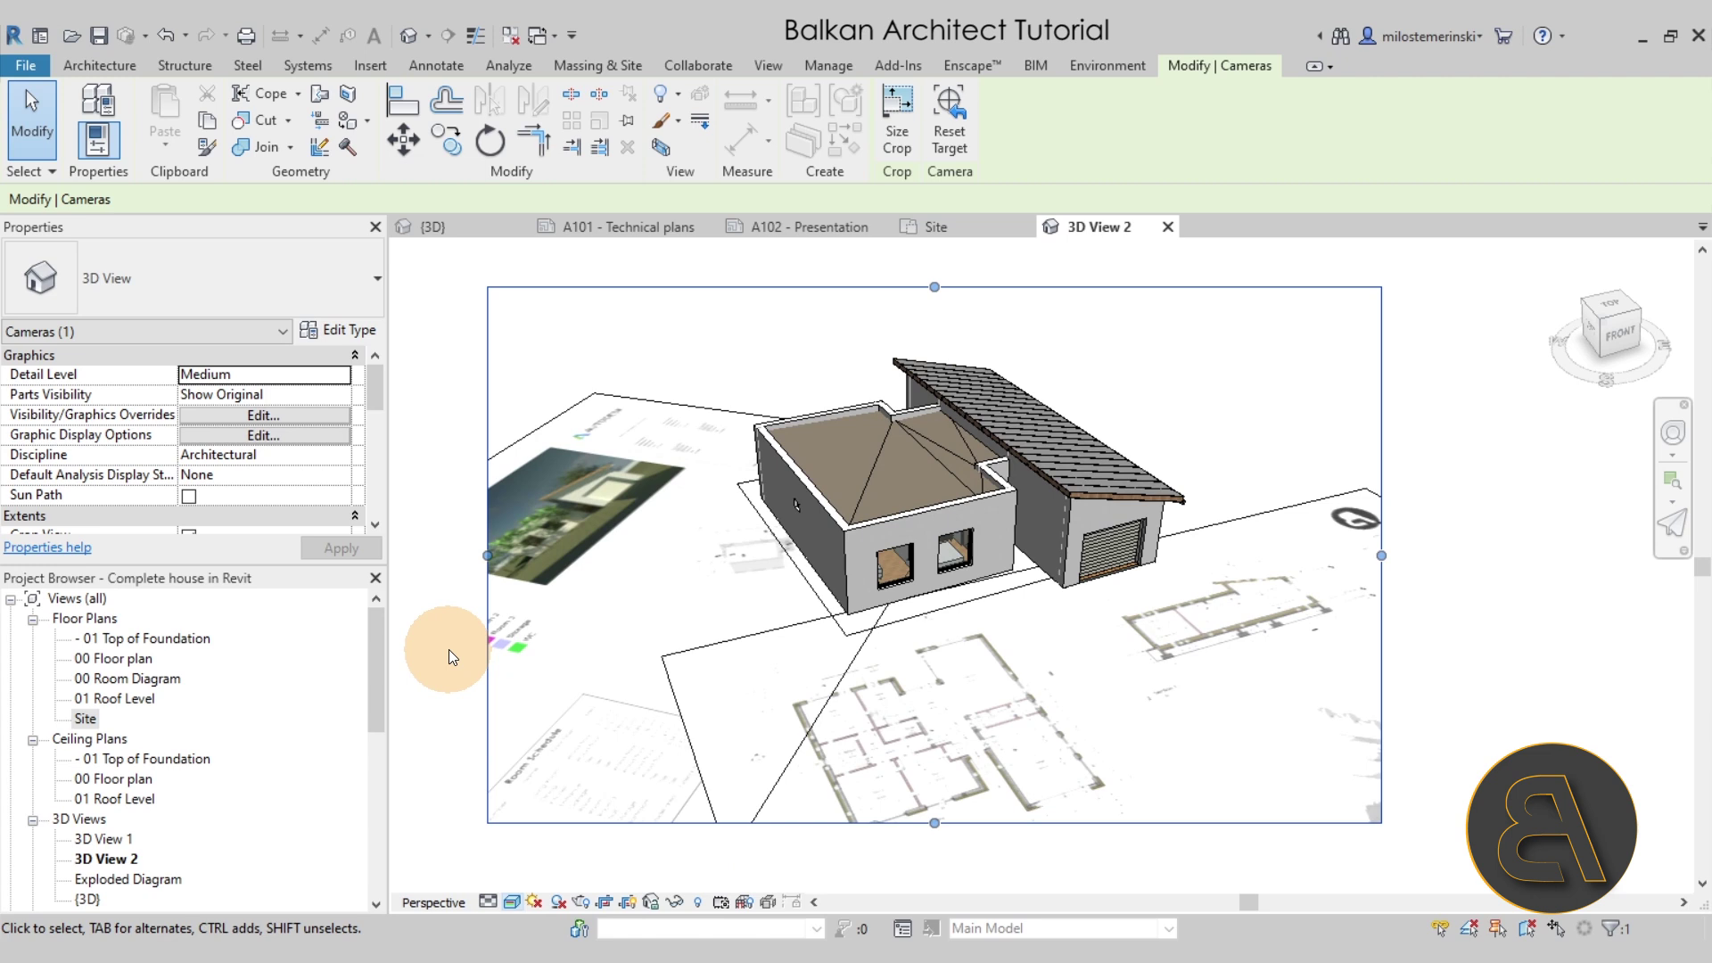
left_click(463, 644)
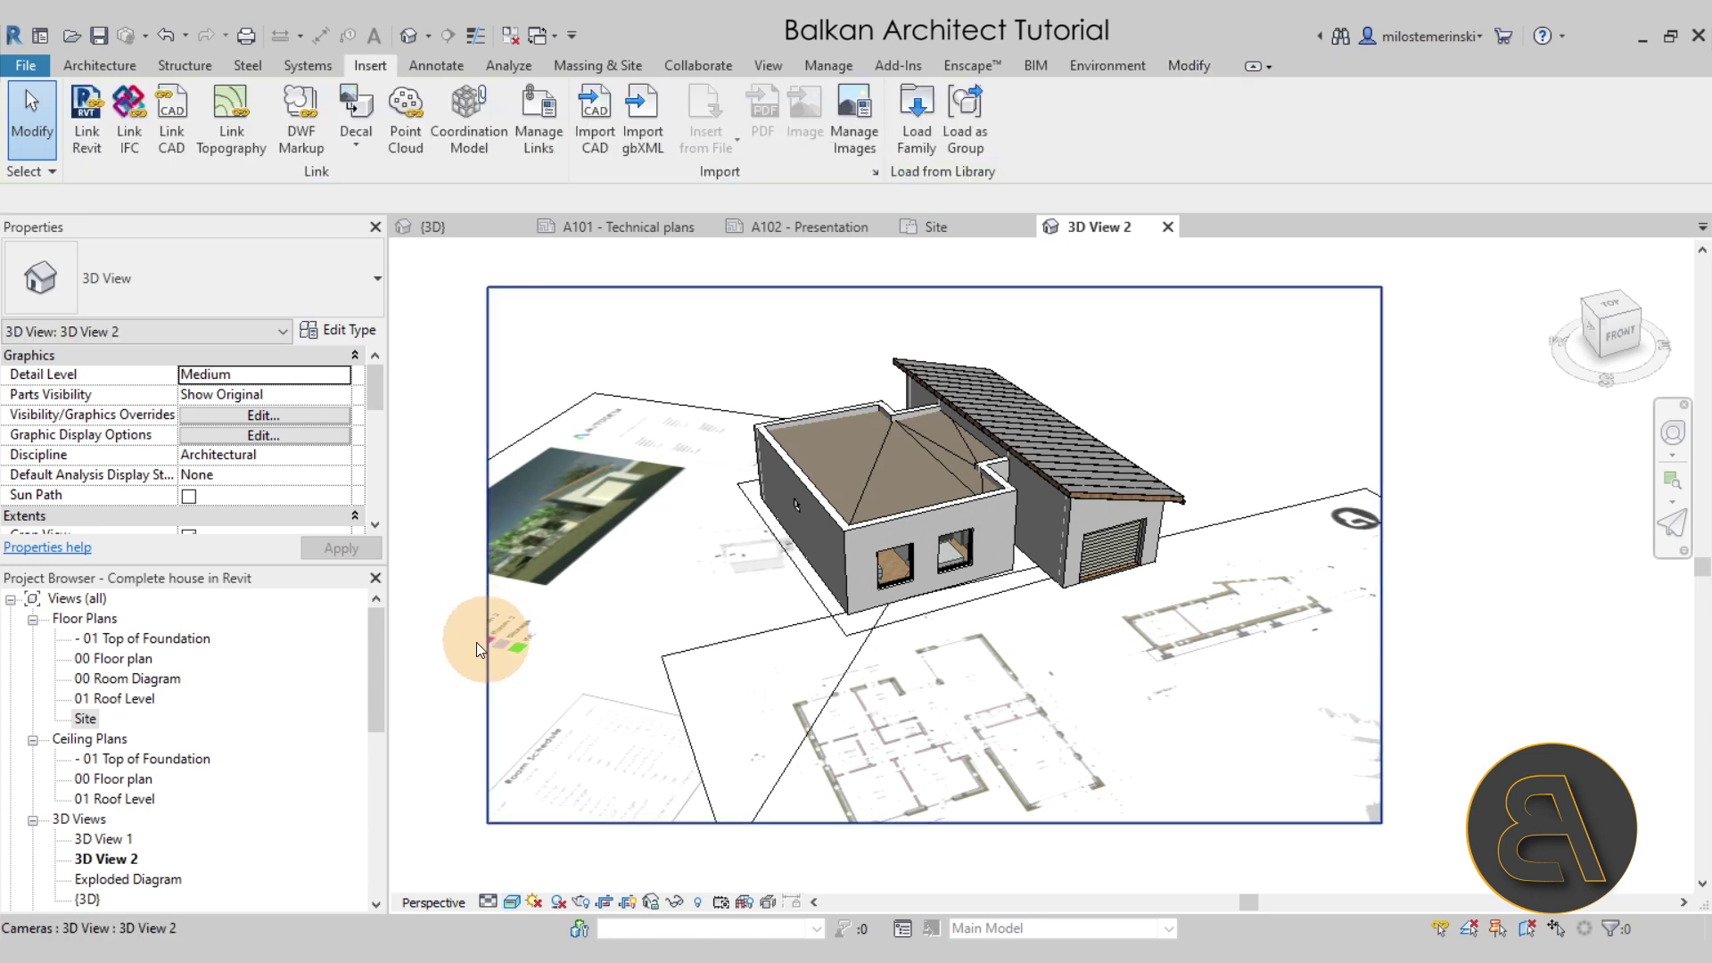
- Open the Rendering dialog from the View tab and move it aside
left_click(771, 73)
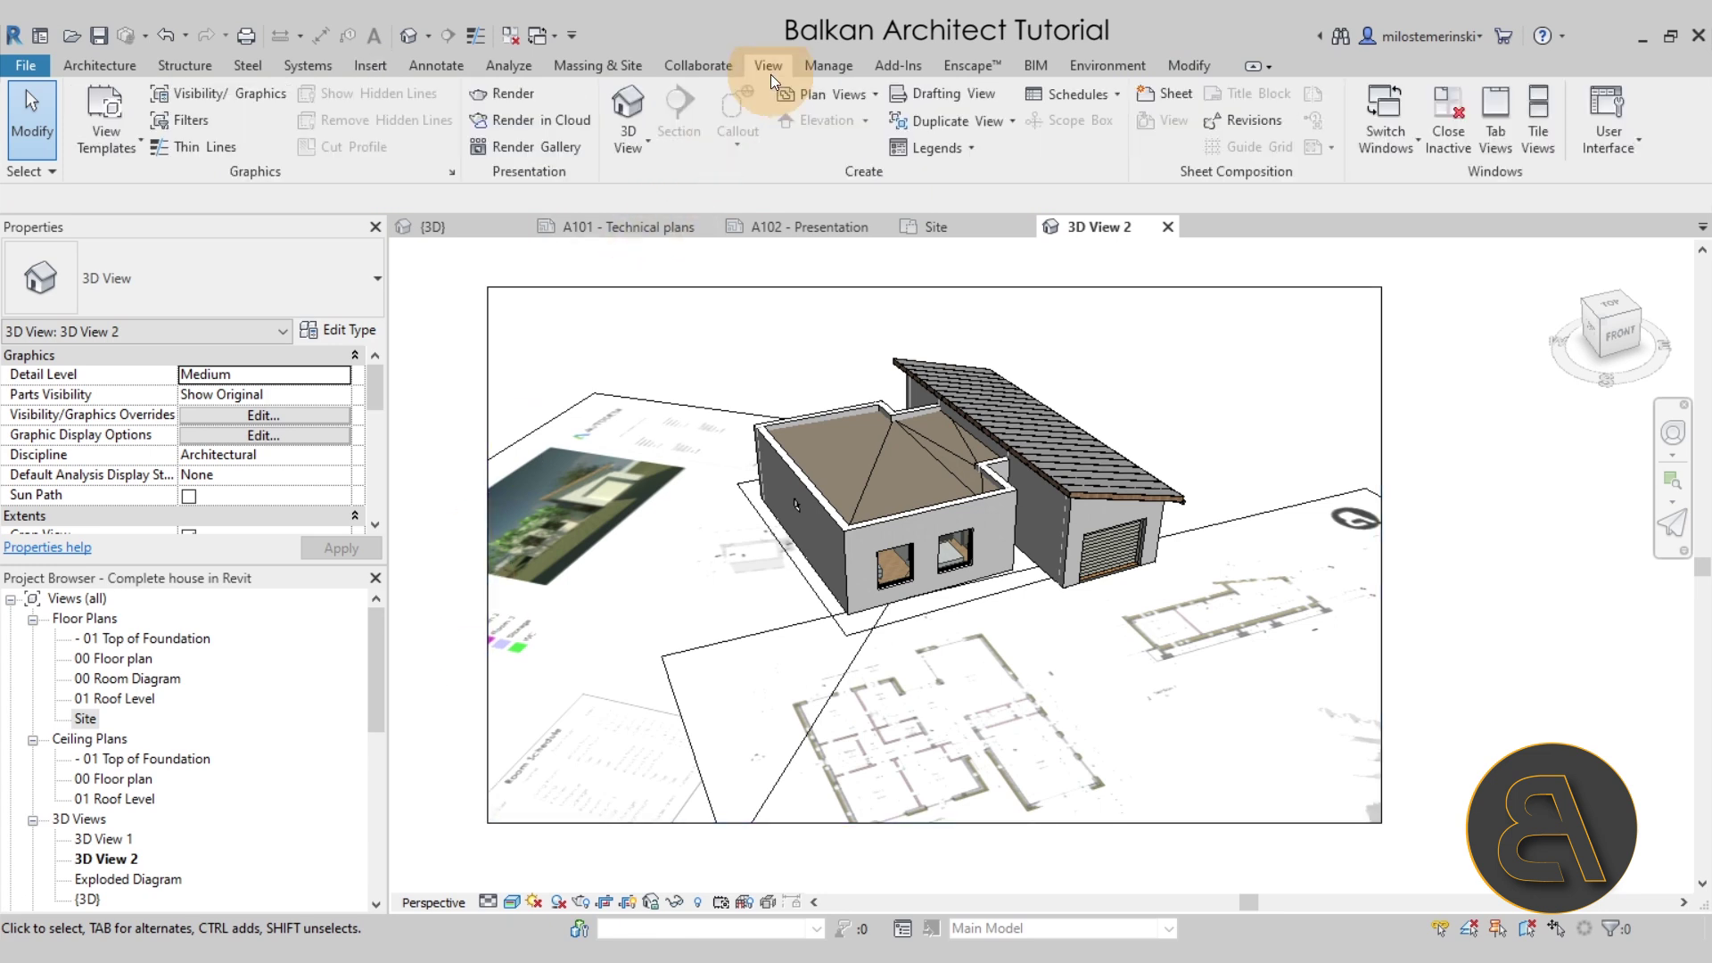
left_click(525, 93)
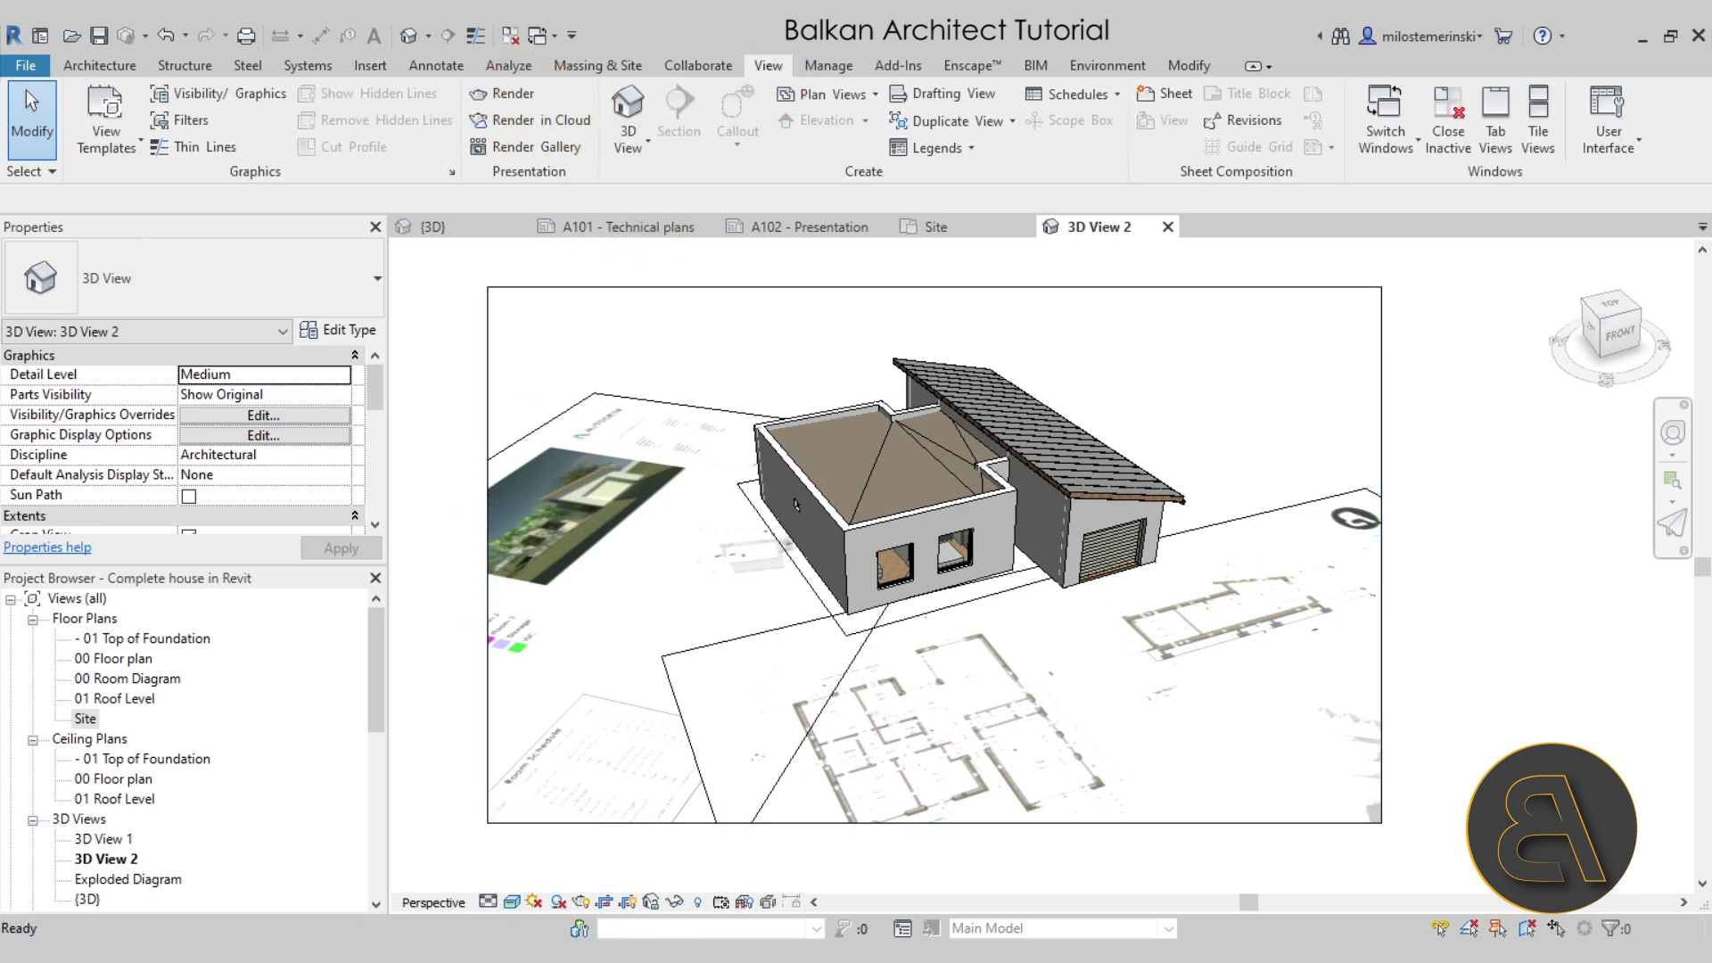
left_click_drag(99, 205, 228, 152)
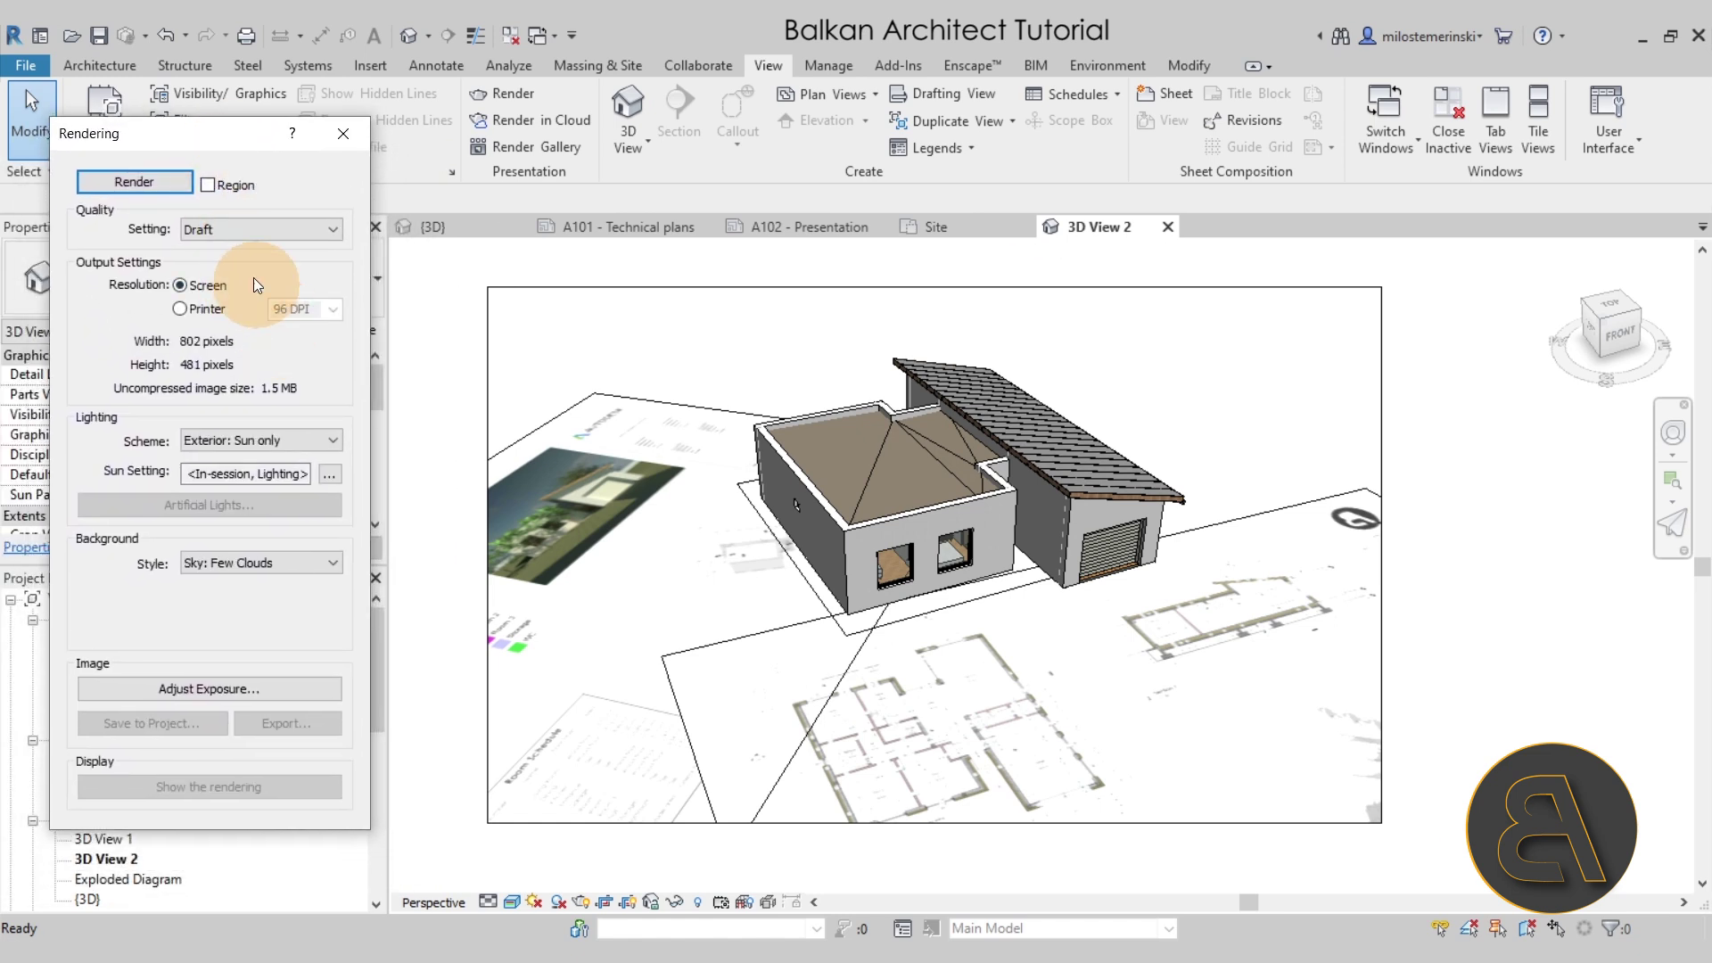
- Set render Quality to Medium and Resolution to Printer at 300 DPI
left_click(212, 235)
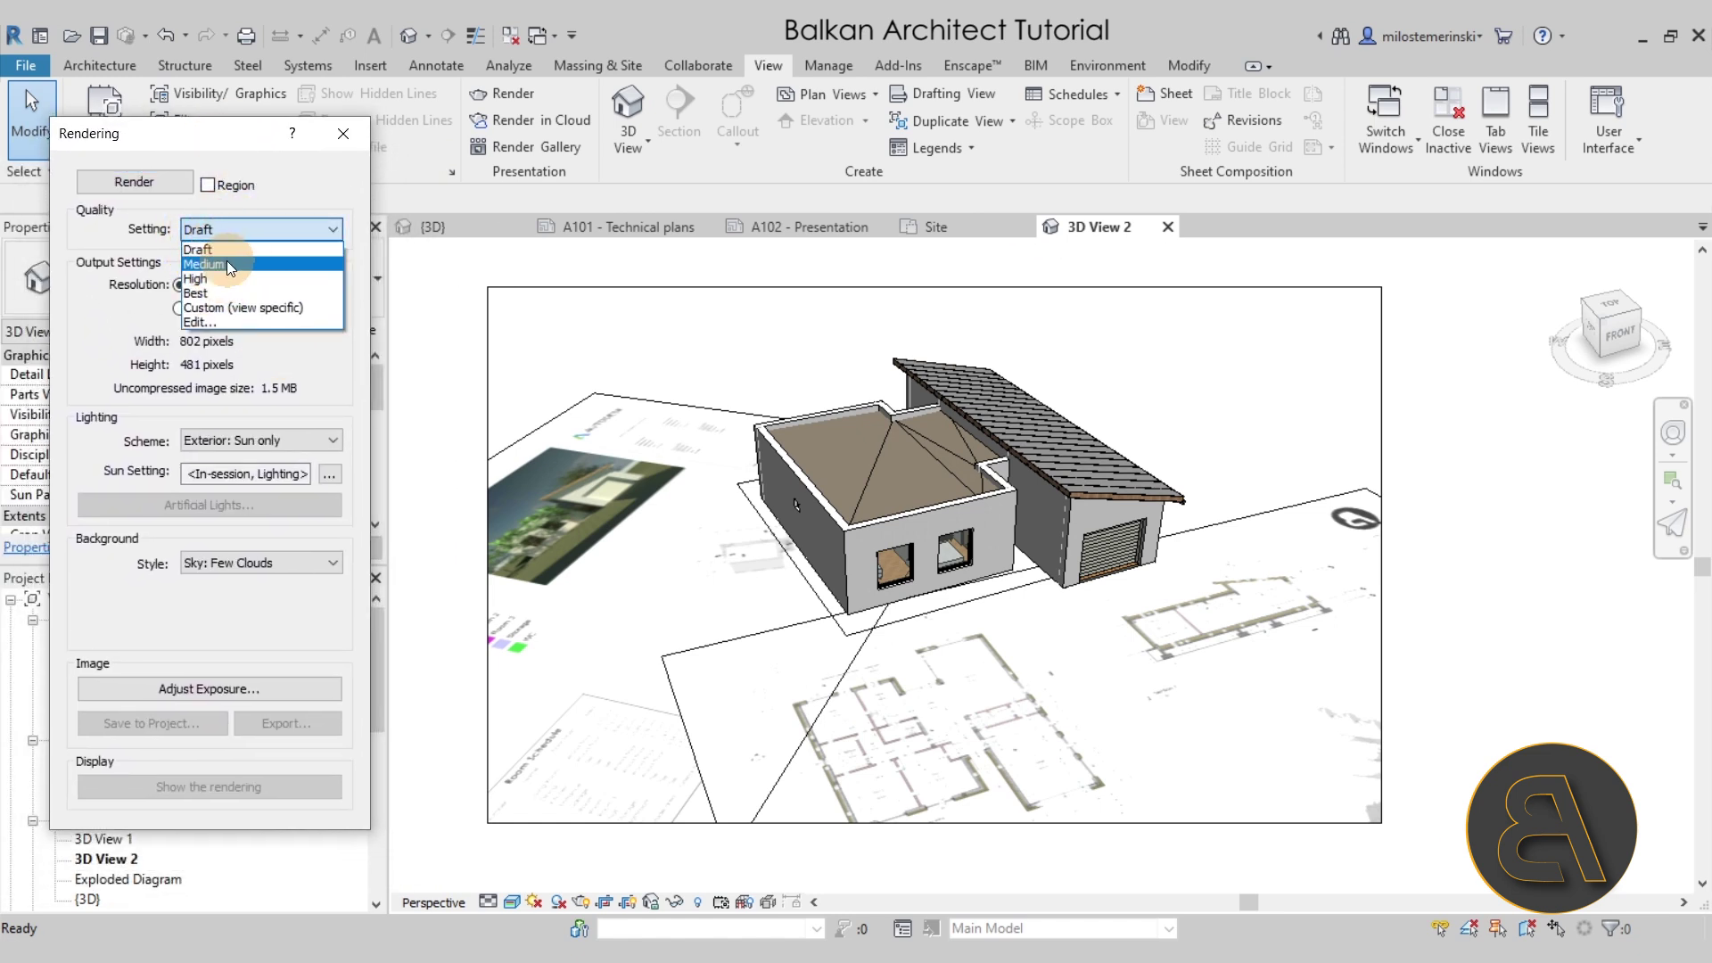
left_click(226, 258)
left_click(197, 309)
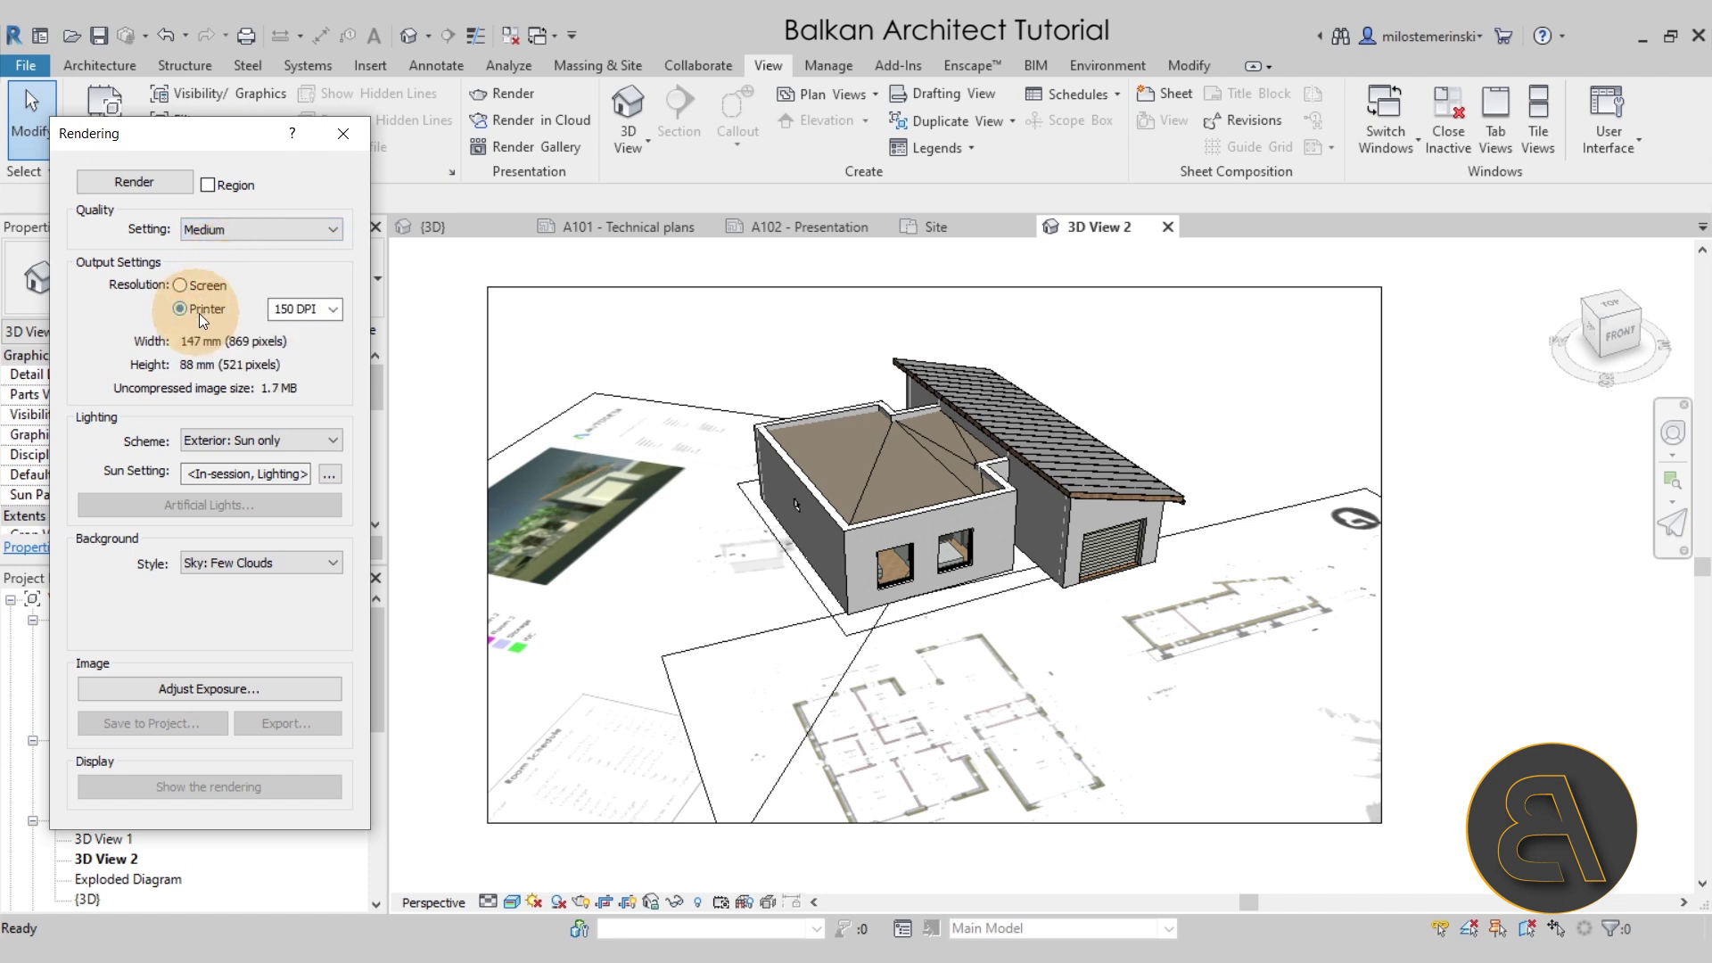
left_click(333, 309)
left_click(303, 358)
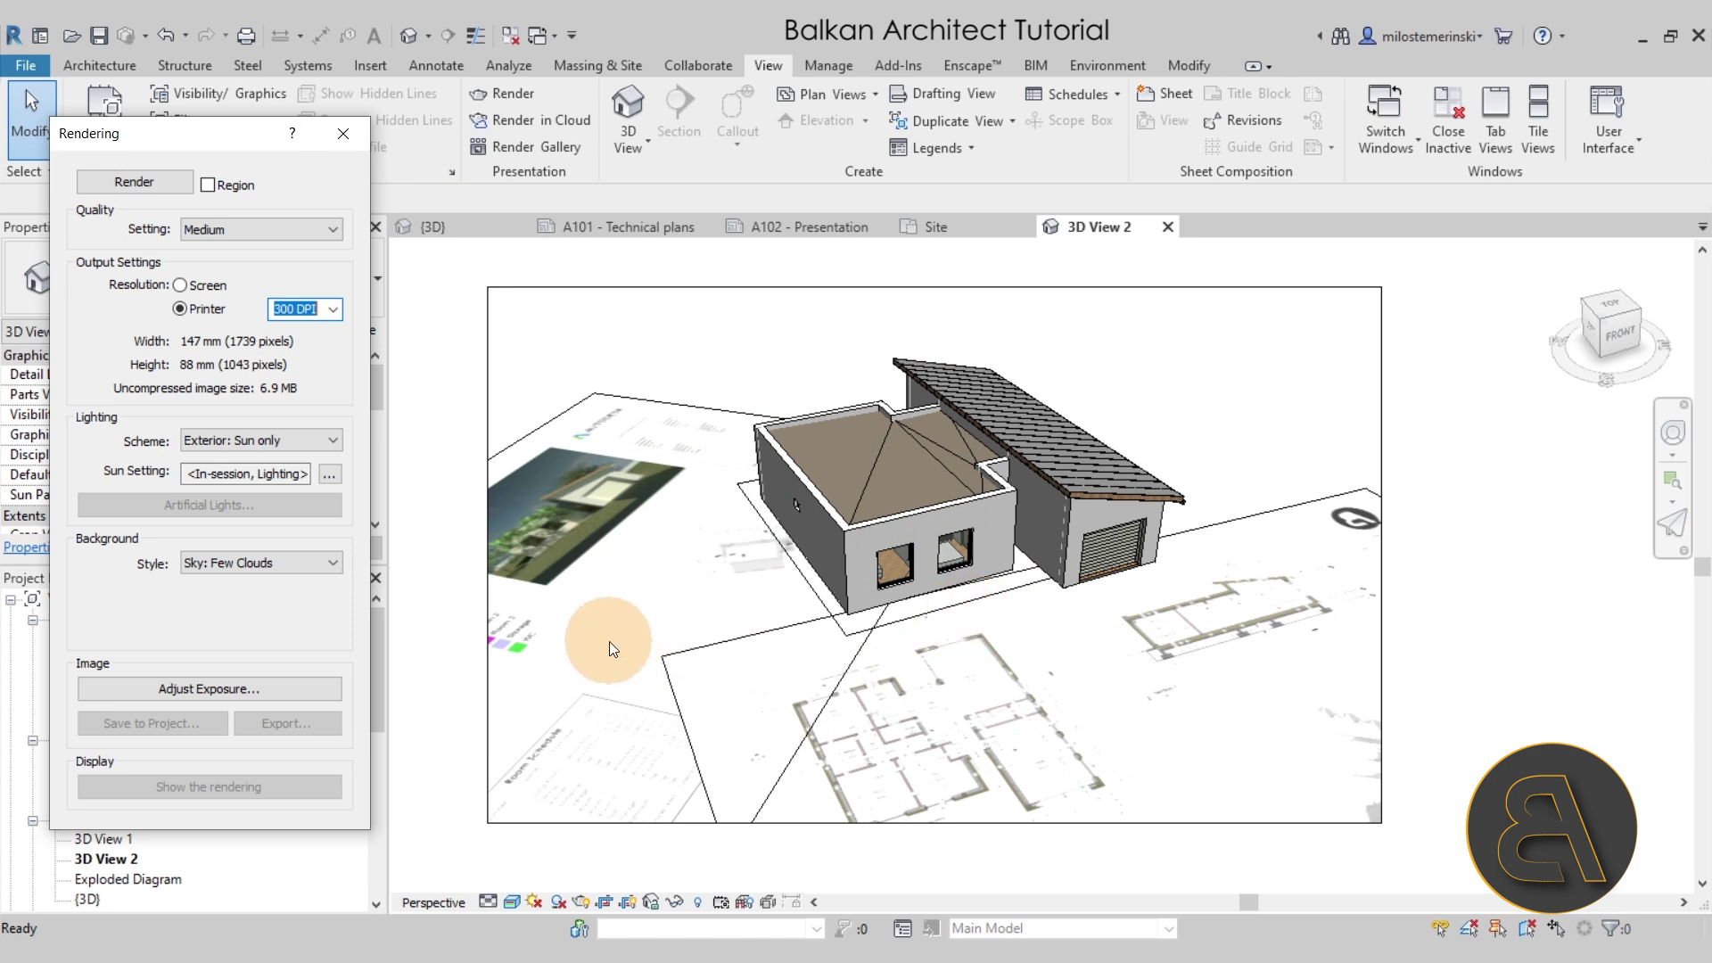
left_click(923, 291)
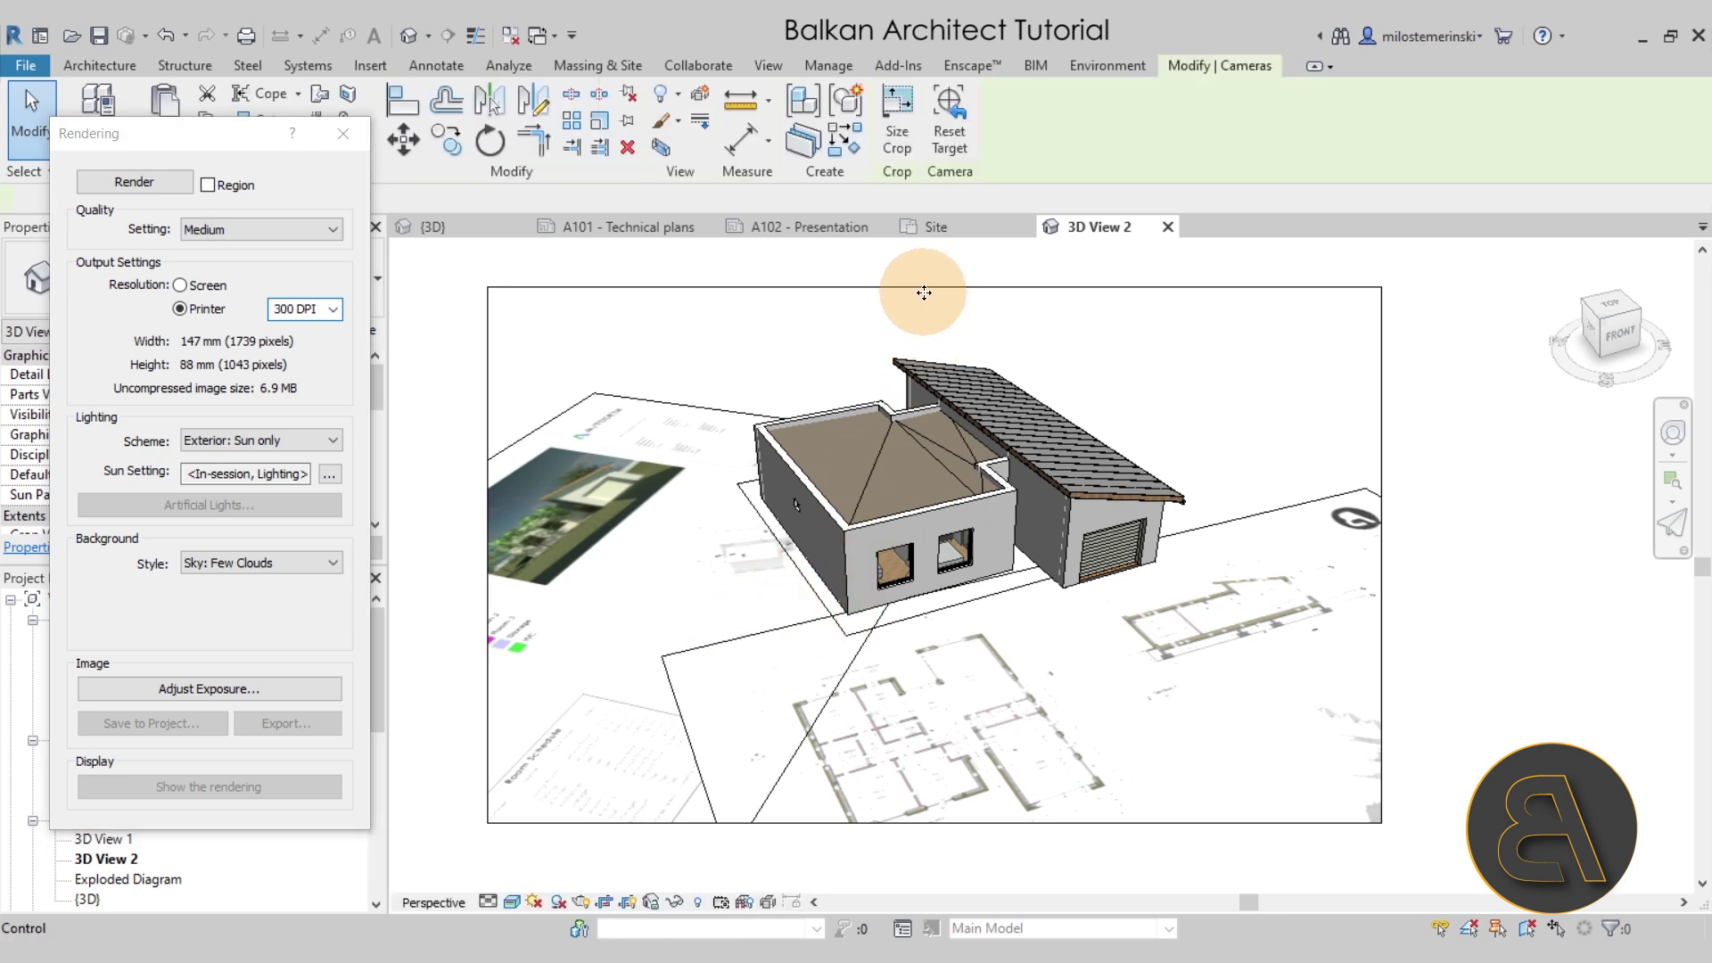
- Render the camera view, then zoom and pan the rendered house to inspect it
left_click(141, 182)
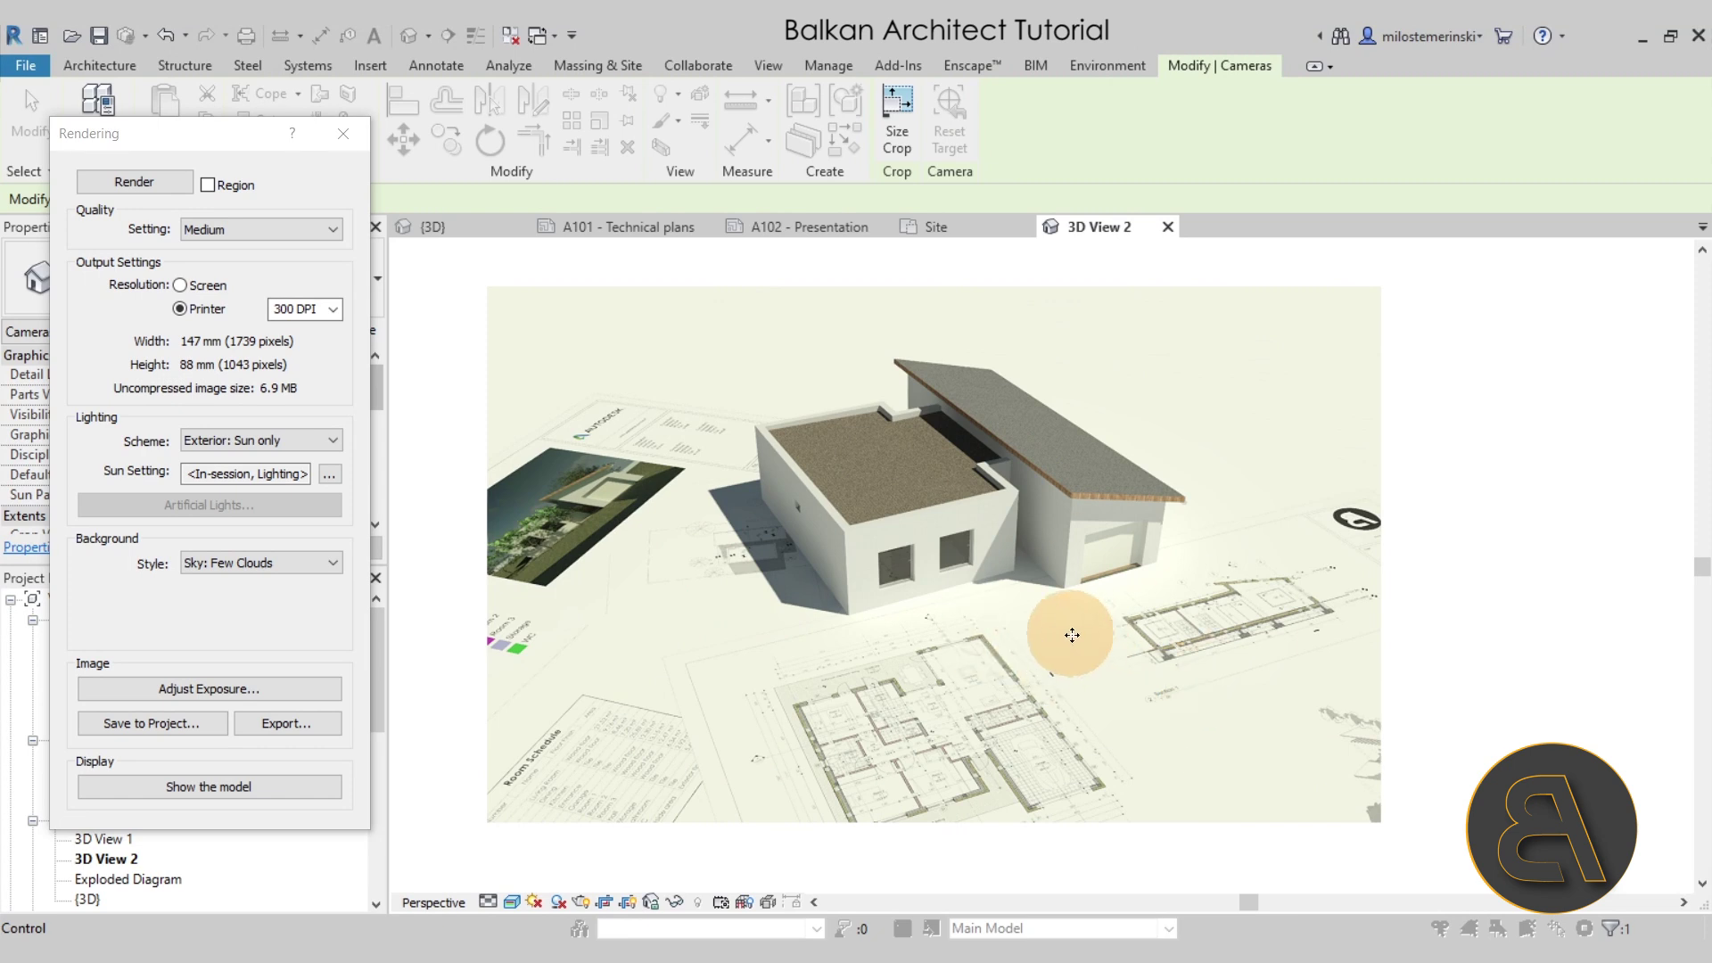
scroll(906, 679, "up", 1)
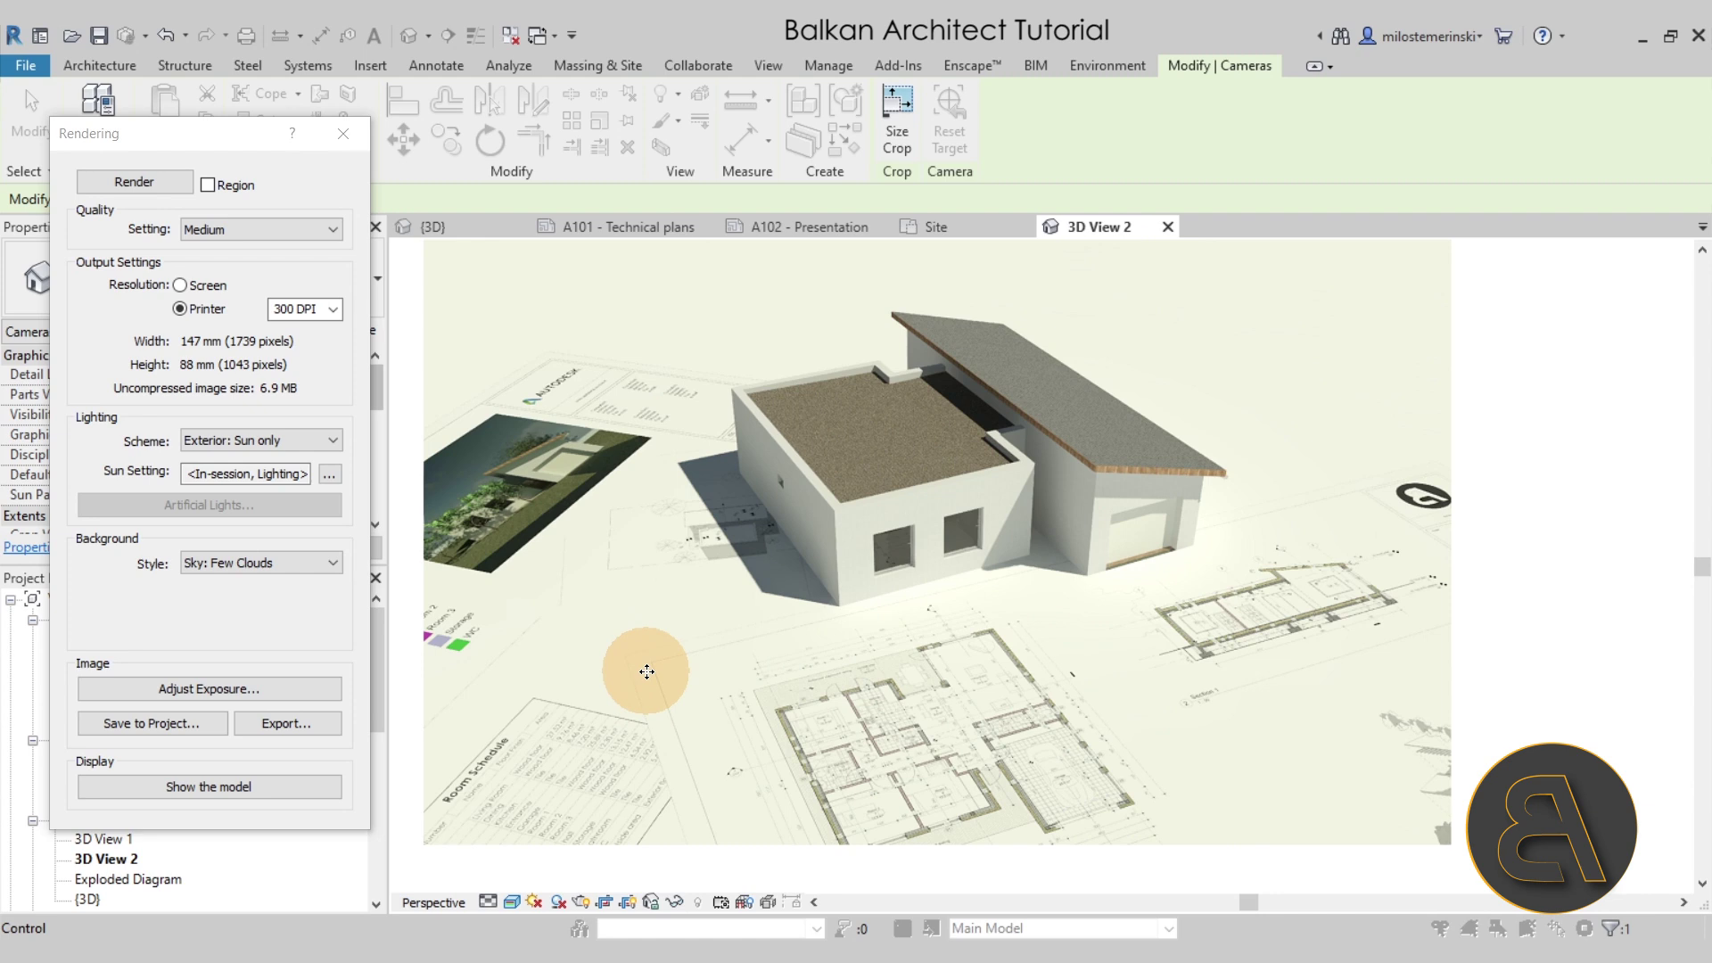
scroll(642, 661, "up", 1)
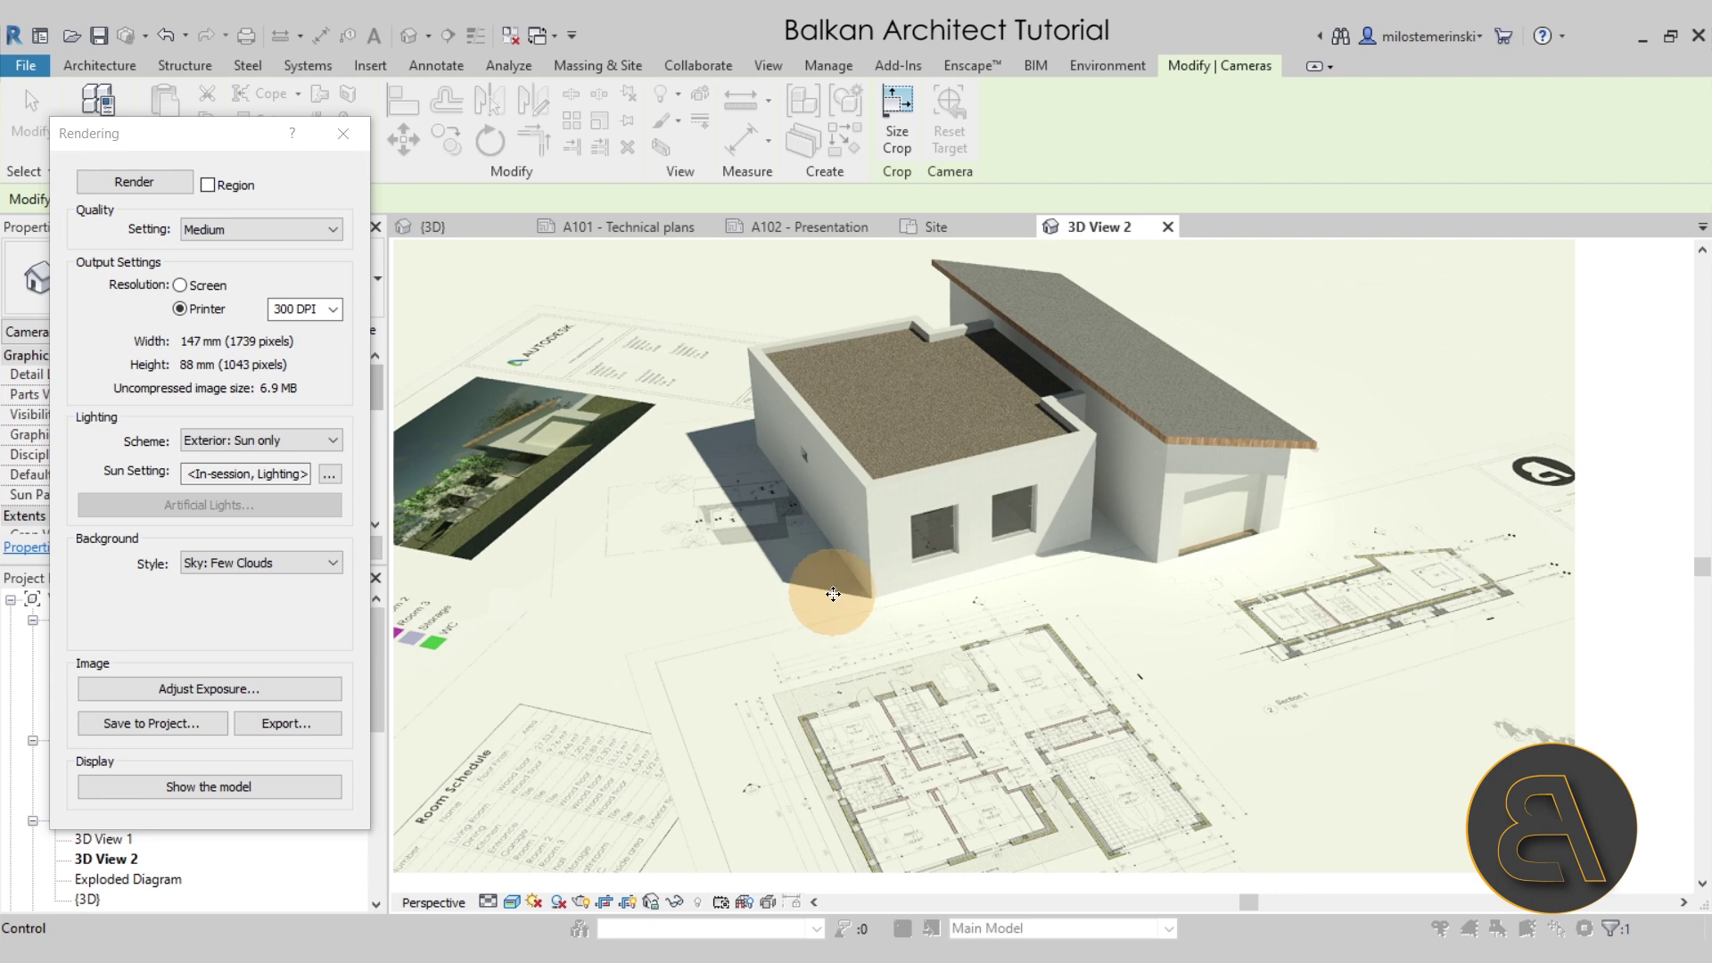
scroll(828, 600, "up", 4)
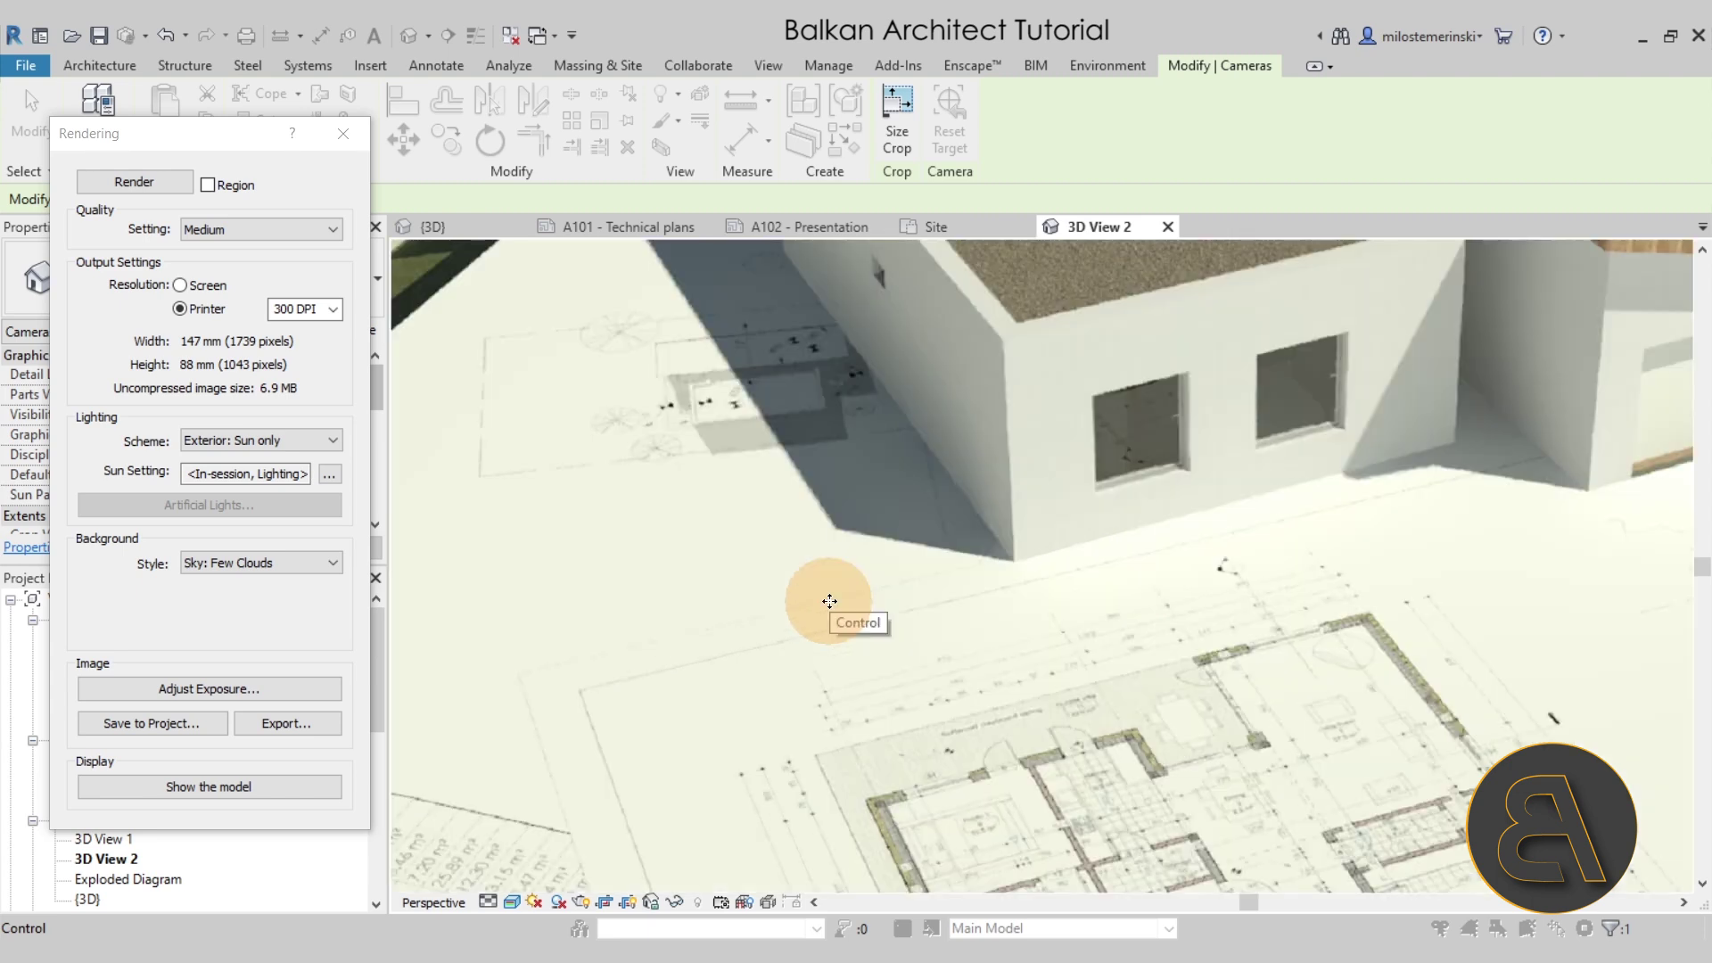
scroll(749, 563, "down", 1)
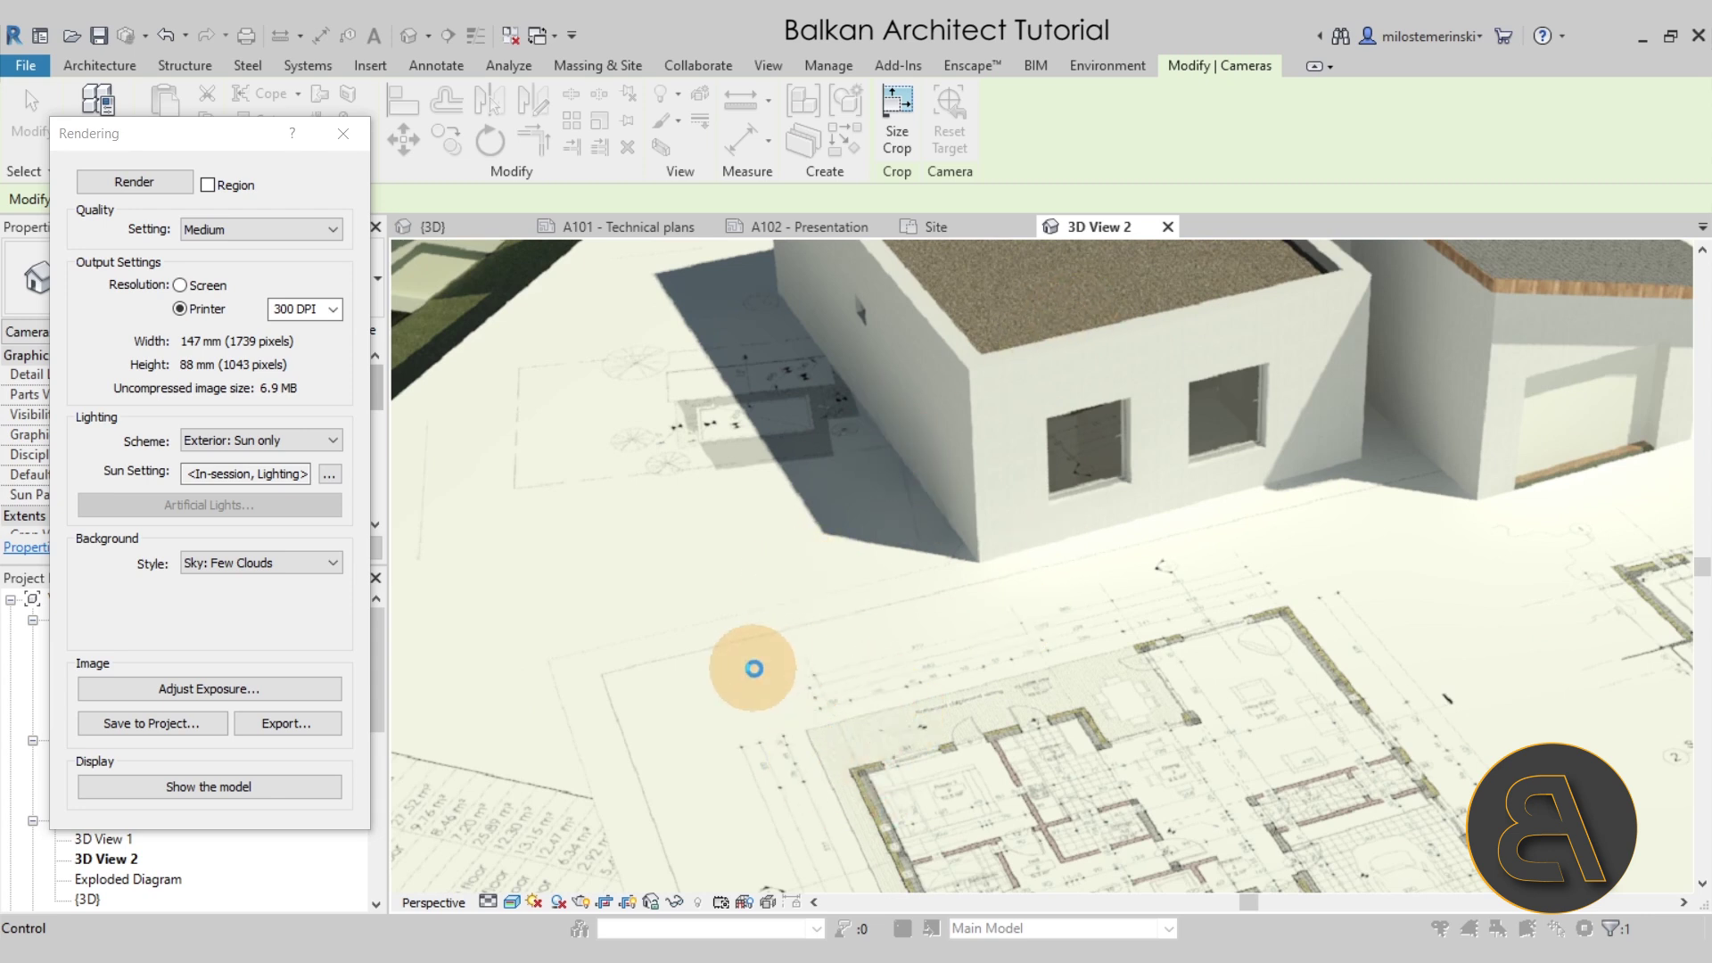
scroll(758, 673, "down", 3)
middle_click_drag(890, 570, 852, 633)
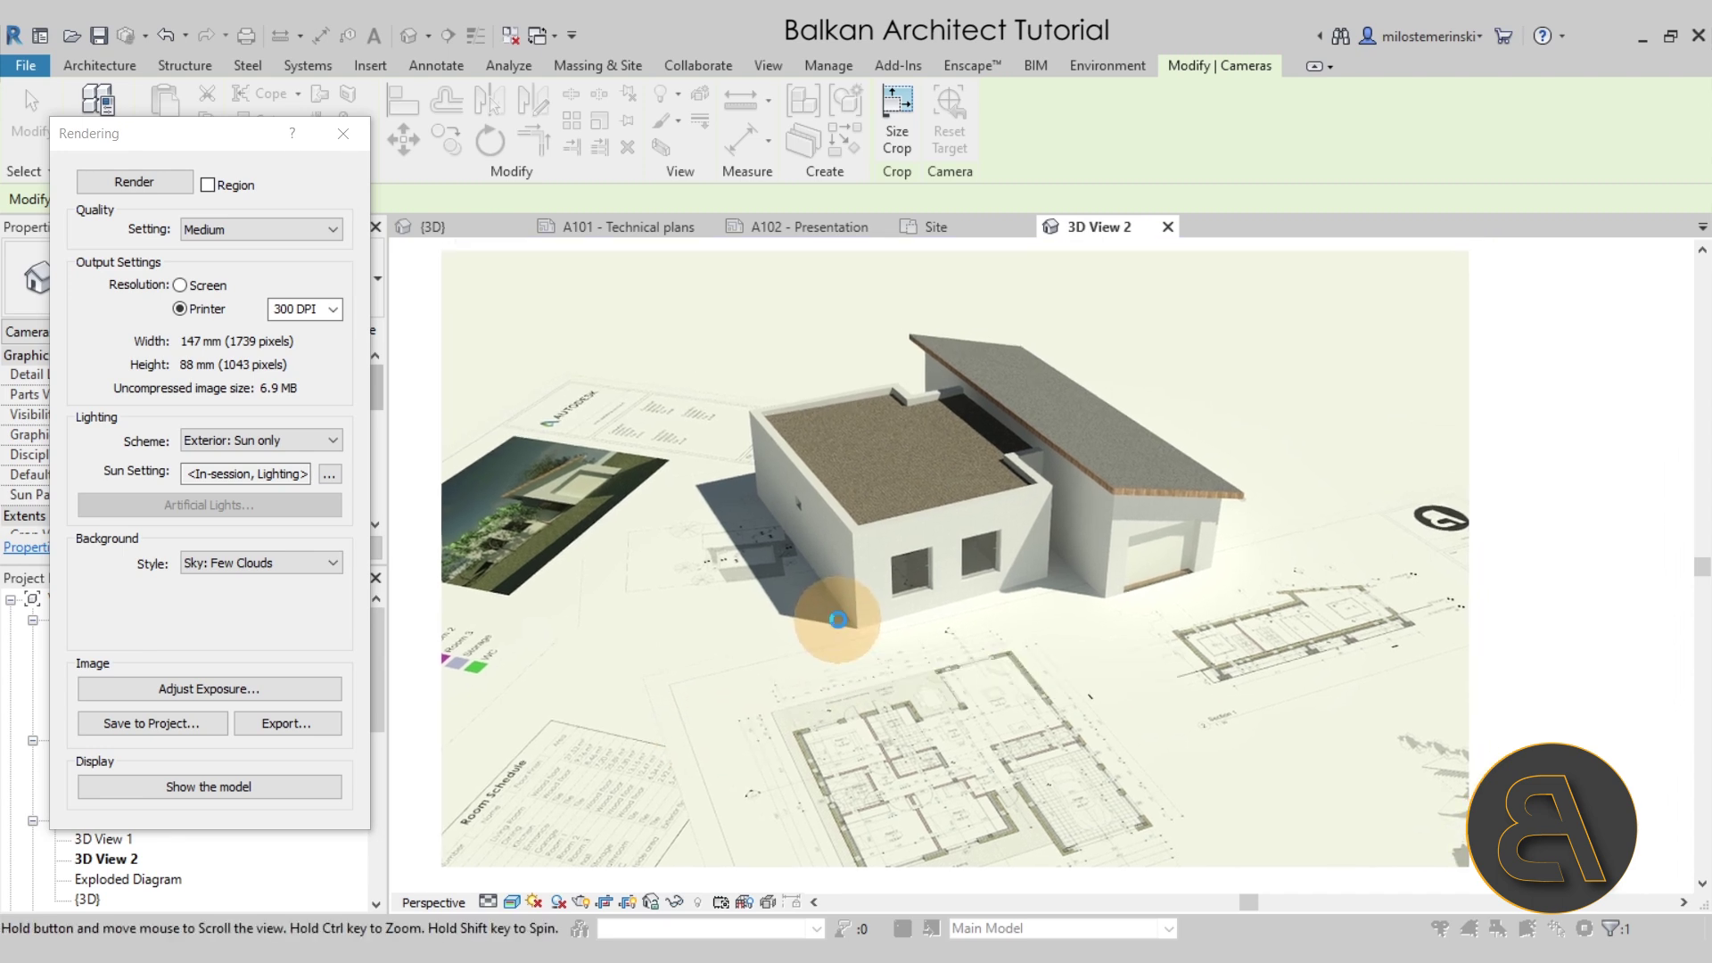